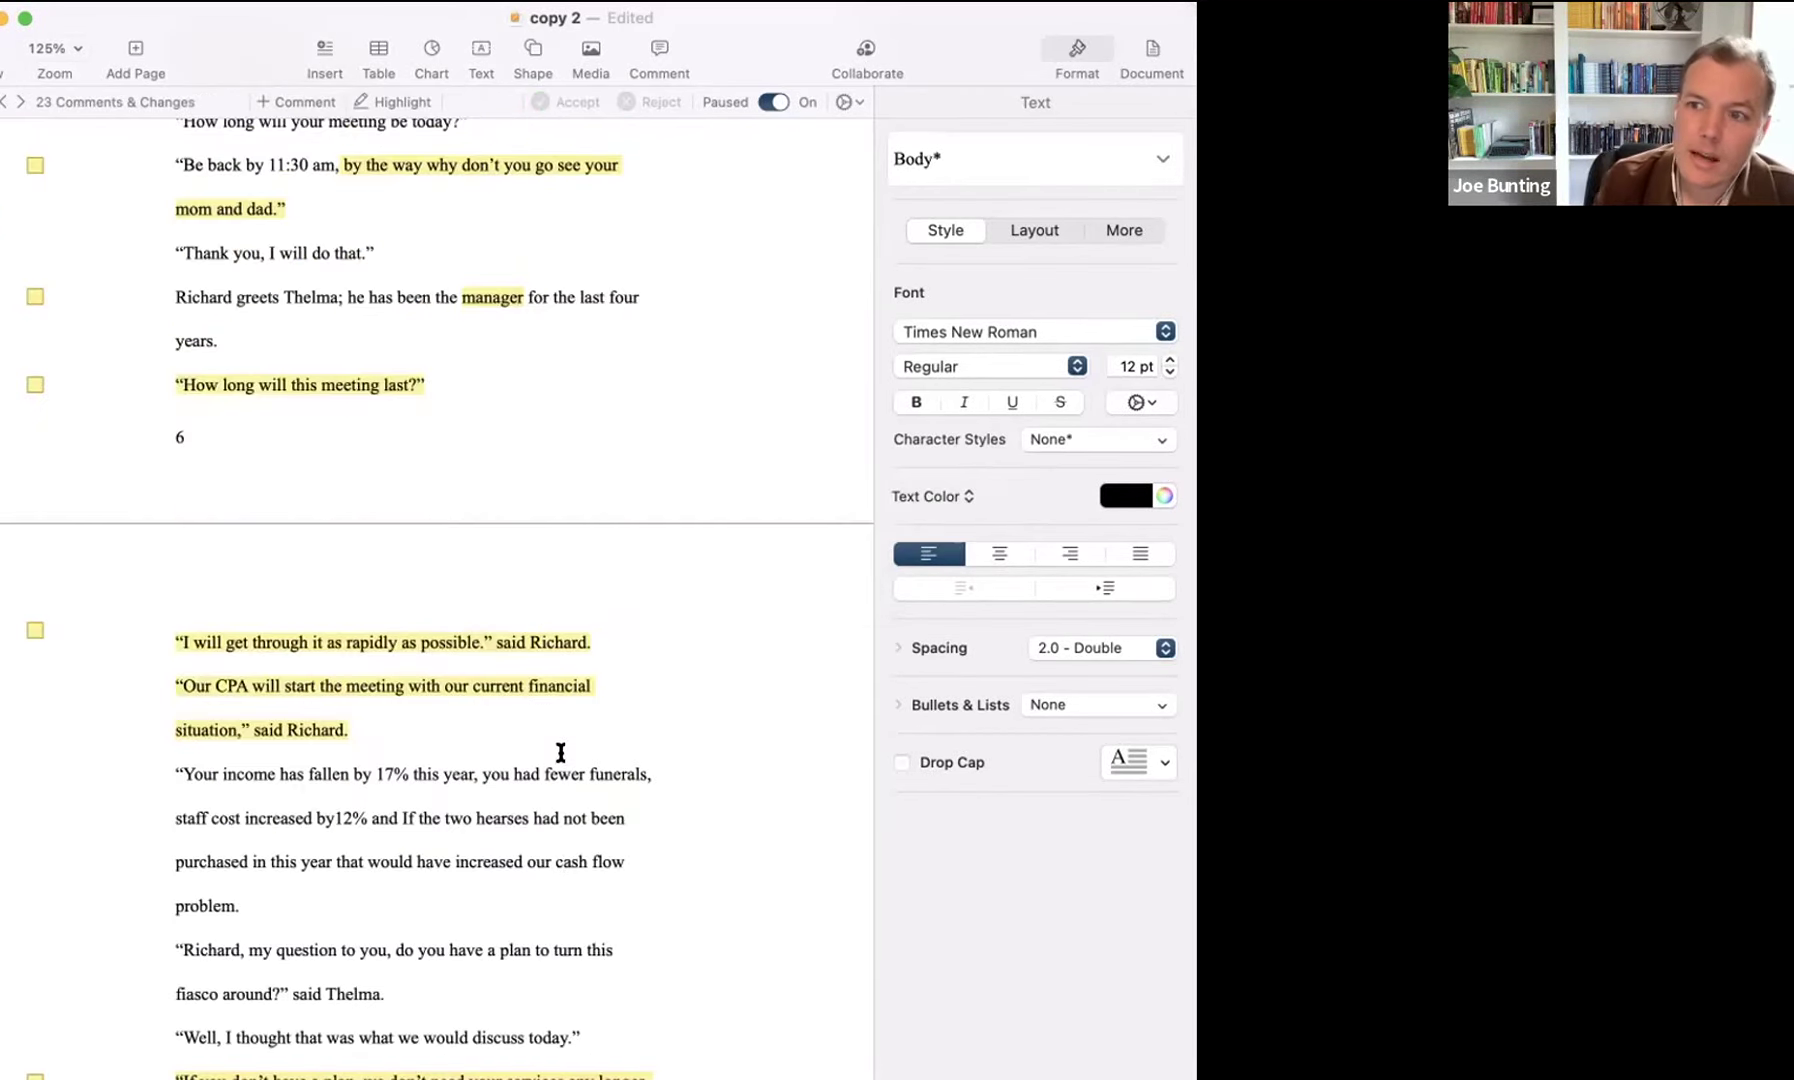
# - Jump to the reviewer's 'Cut' comment on page 7, item 20 of 23
pyautogui.click(556, 743)
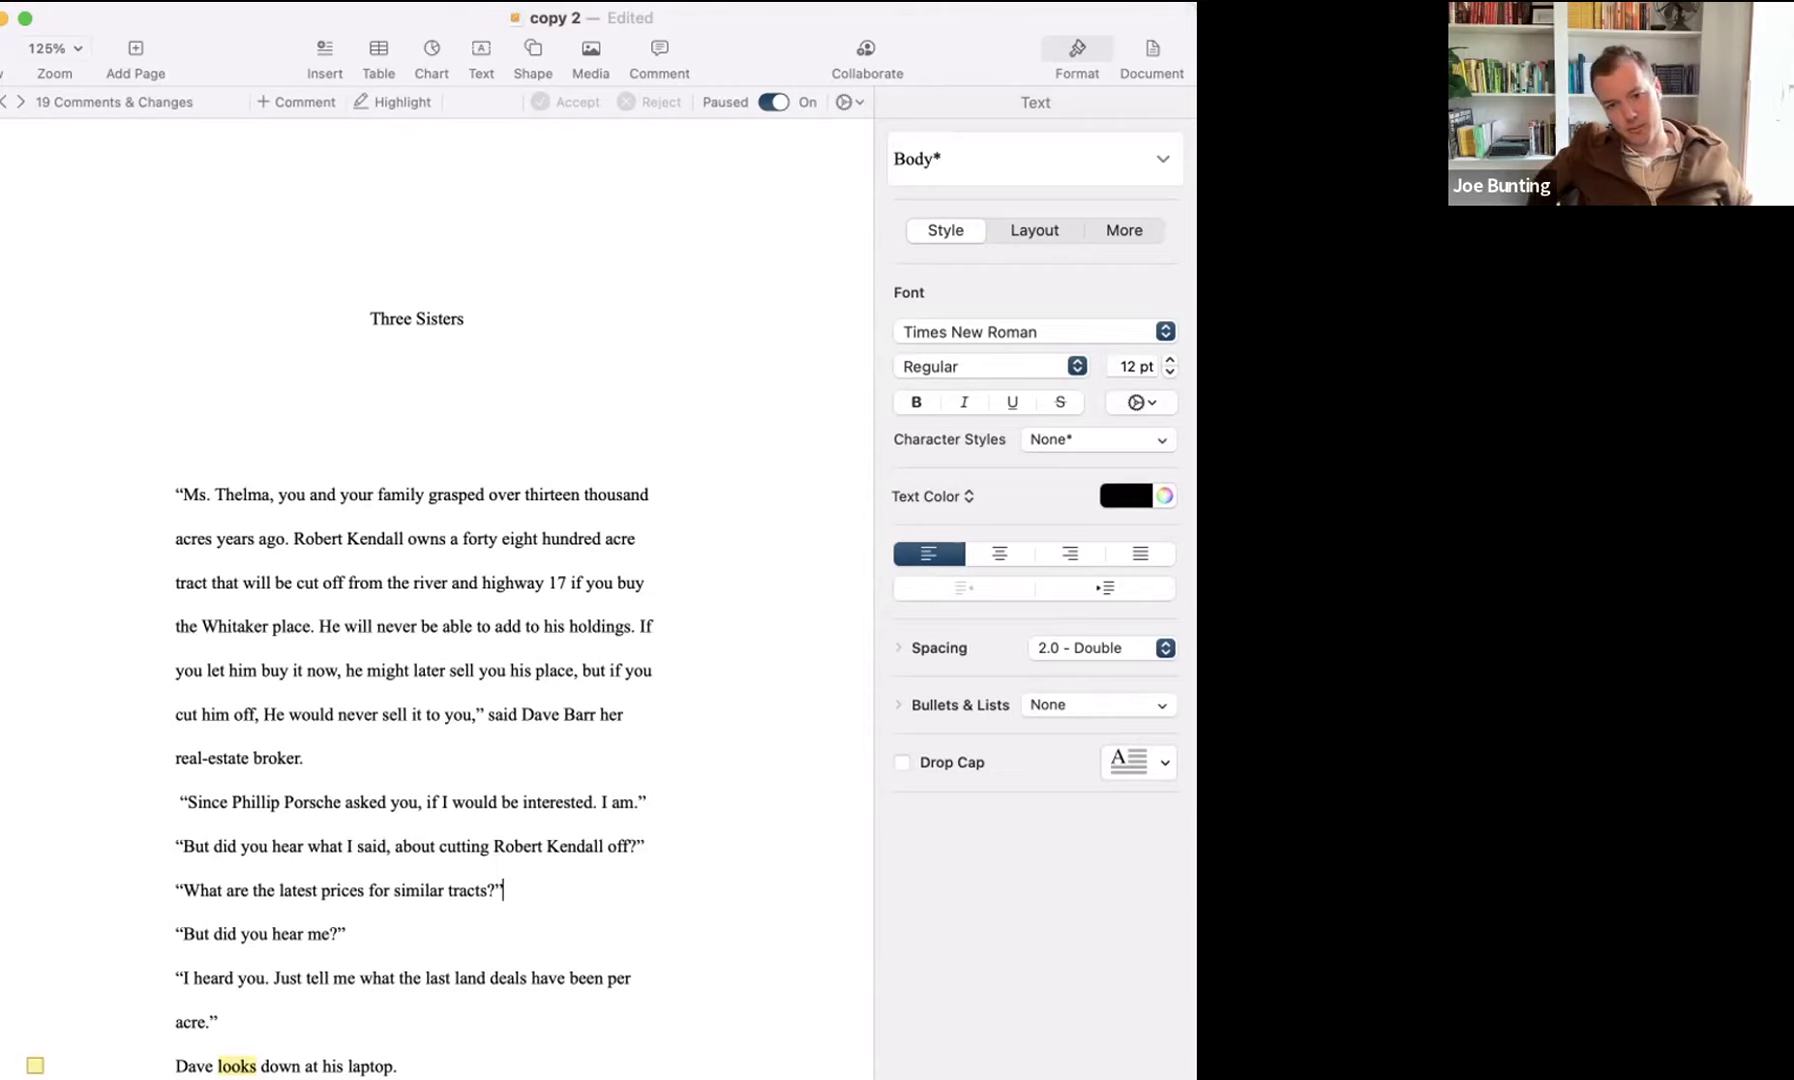
pyautogui.scroll(-8, 657, 565)
pyautogui.scroll(8, 657, 565)
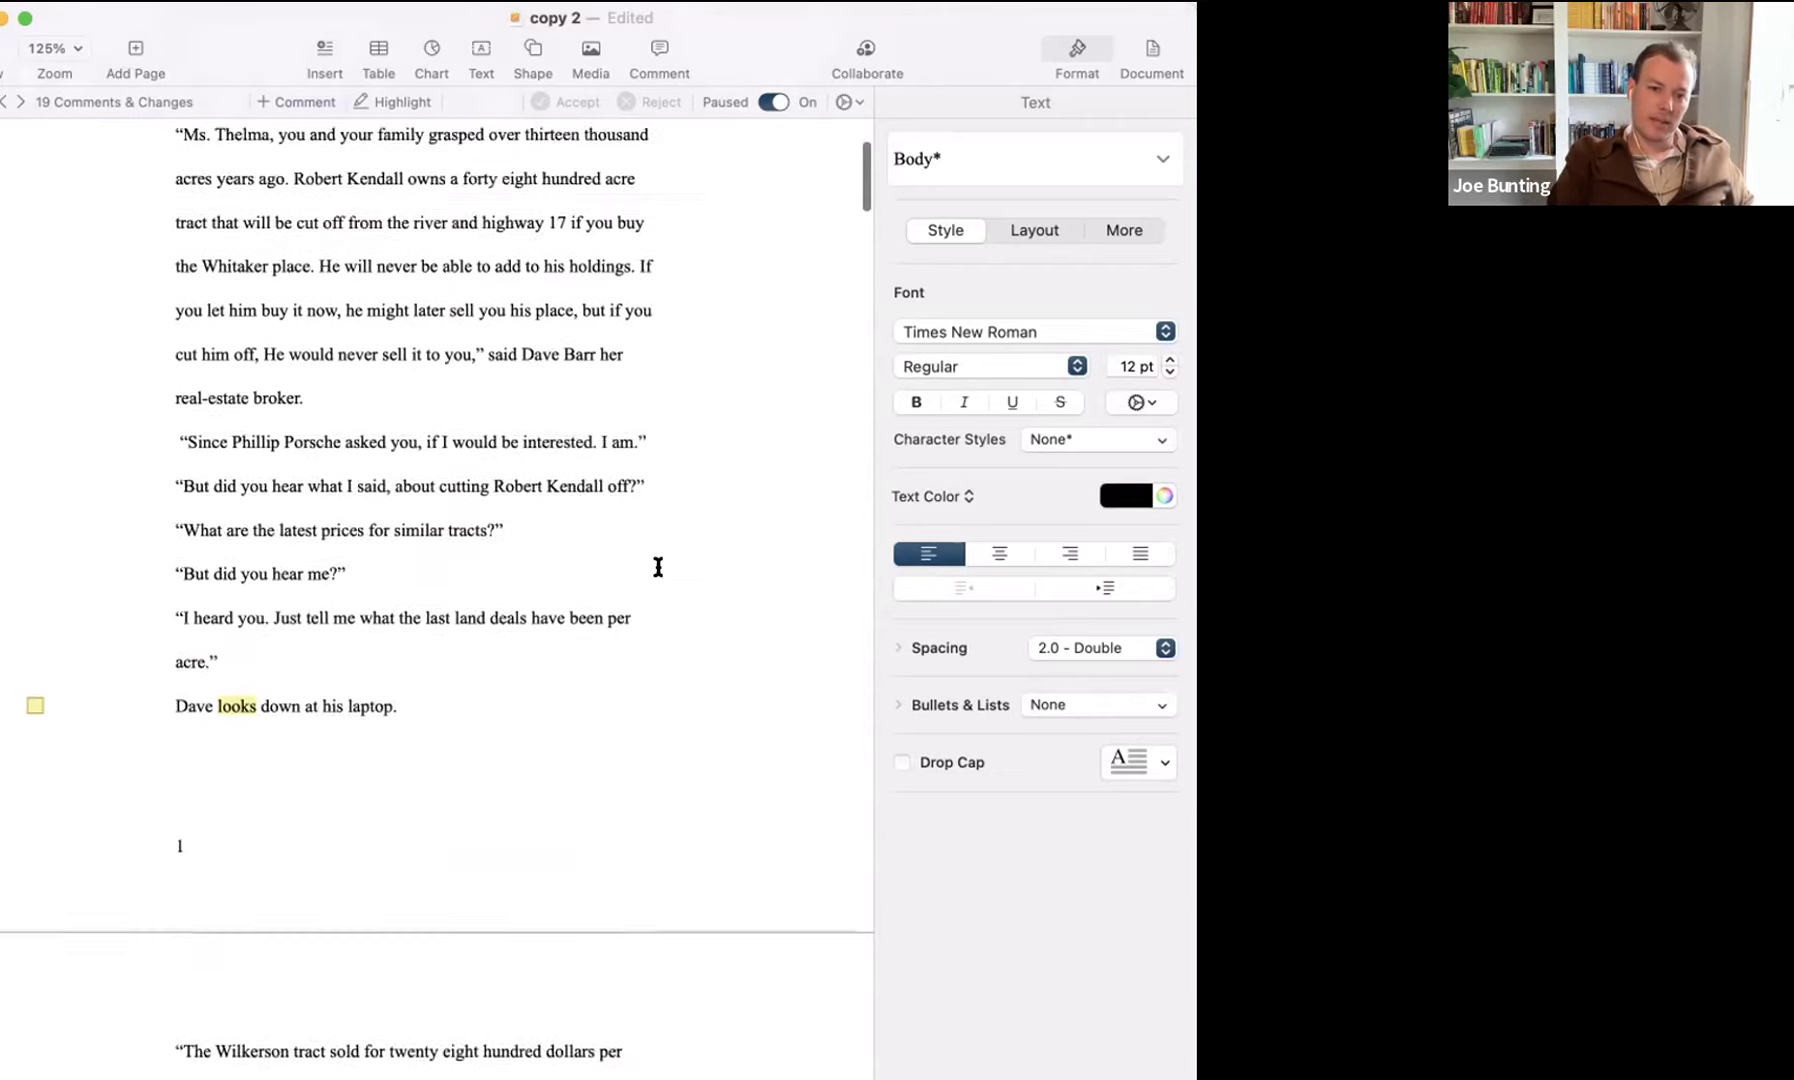
pyautogui.scroll(-8, 657, 565)
pyautogui.scroll(-15, 657, 567)
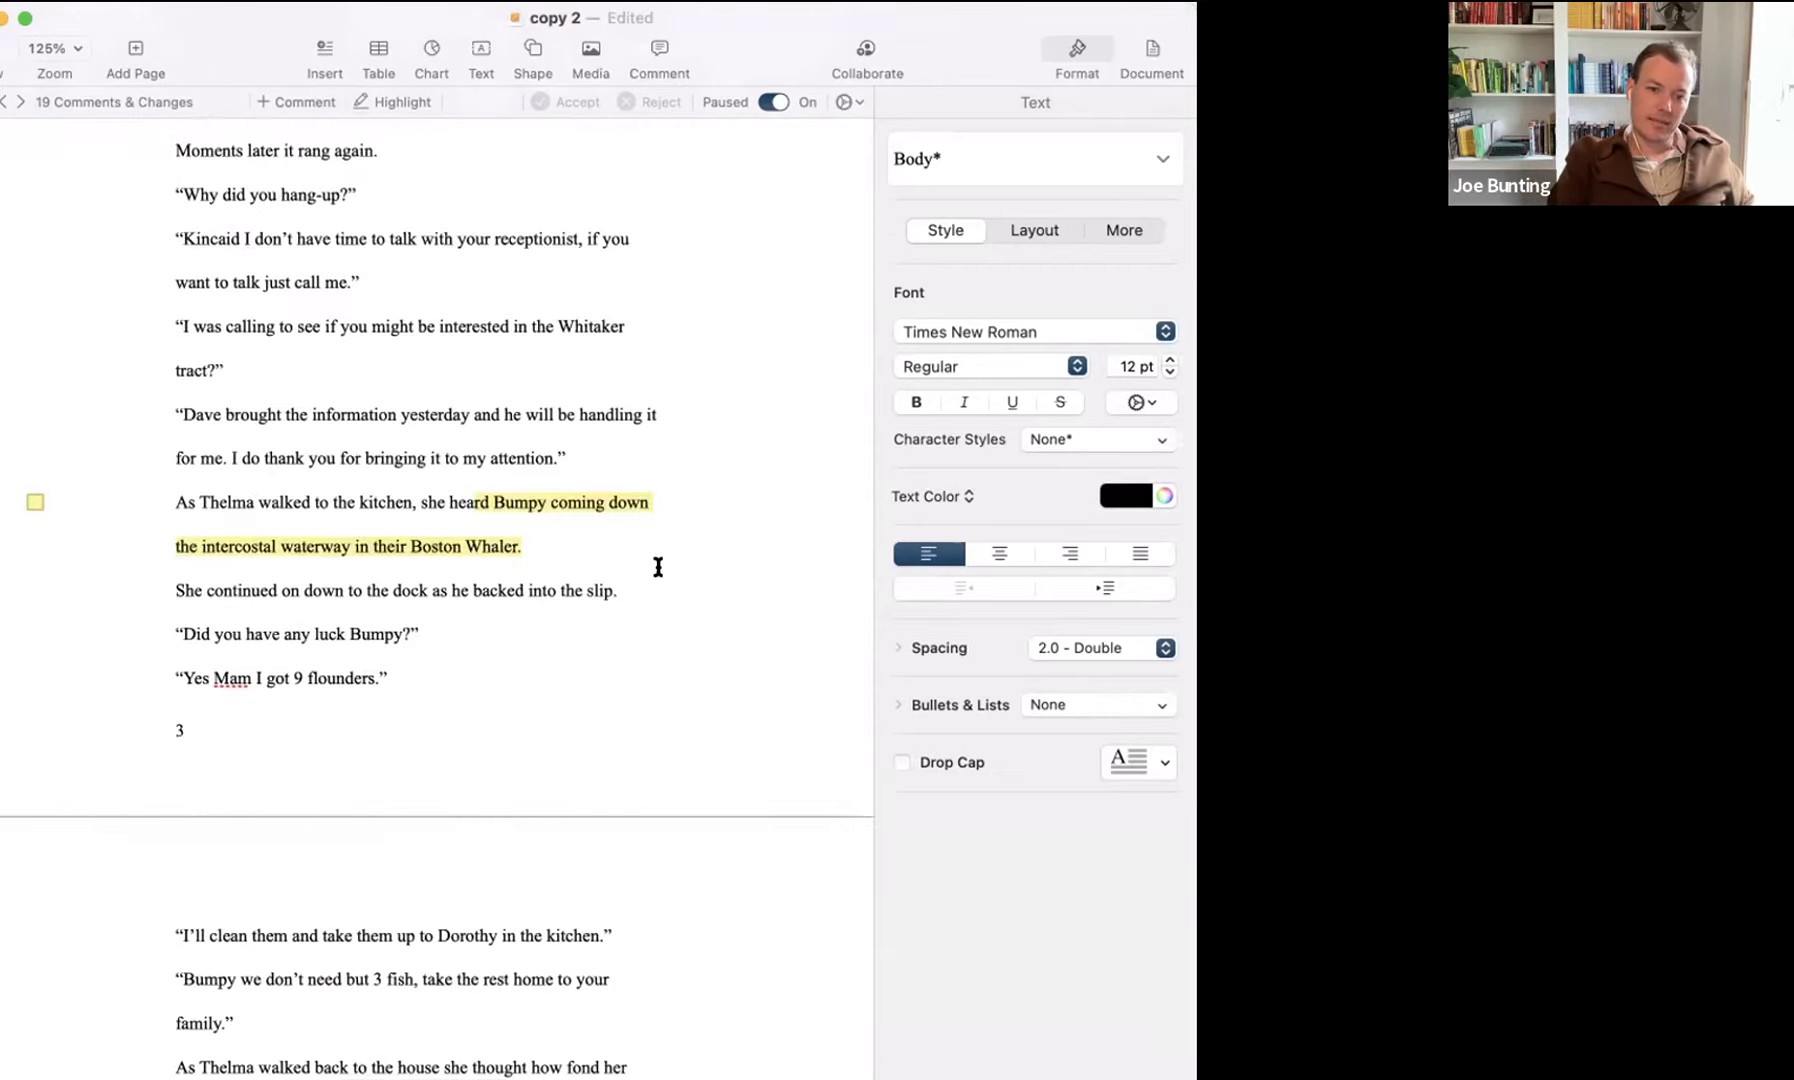
pyautogui.scroll(-5, 660, 572)
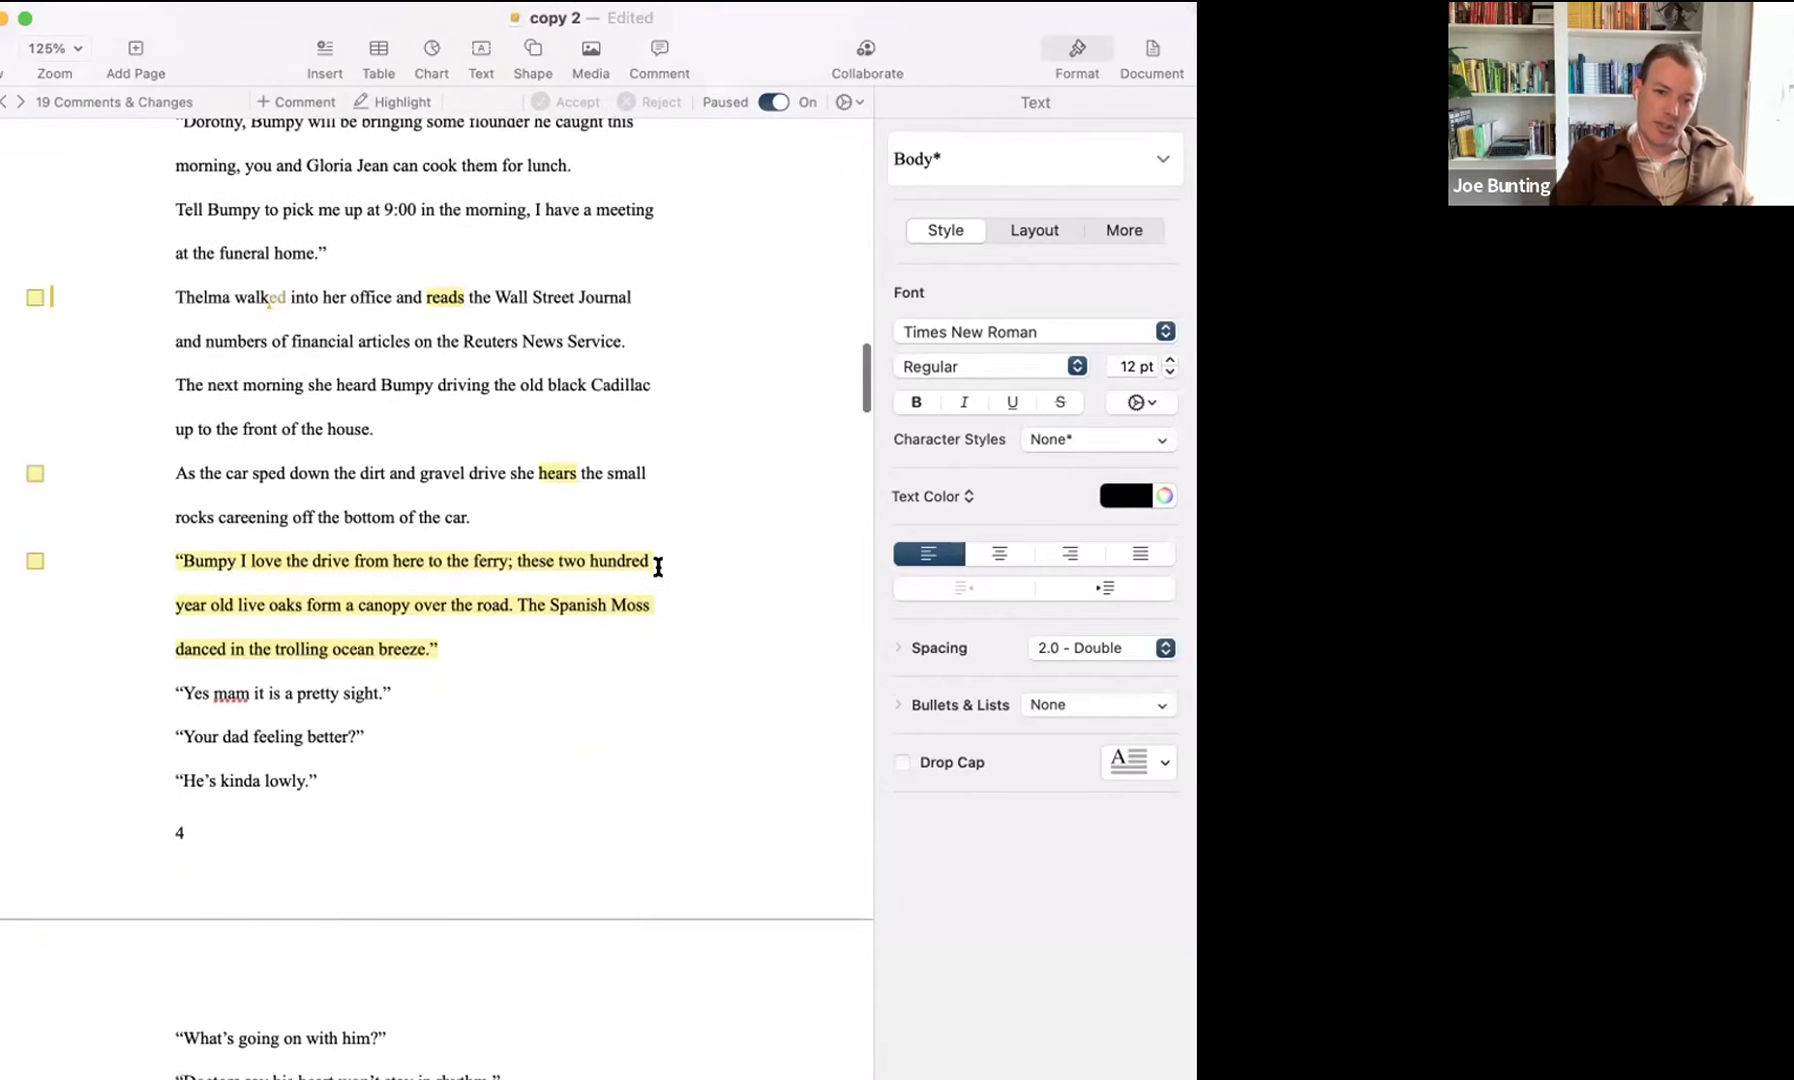
pyautogui.scroll(-3, 658, 567)
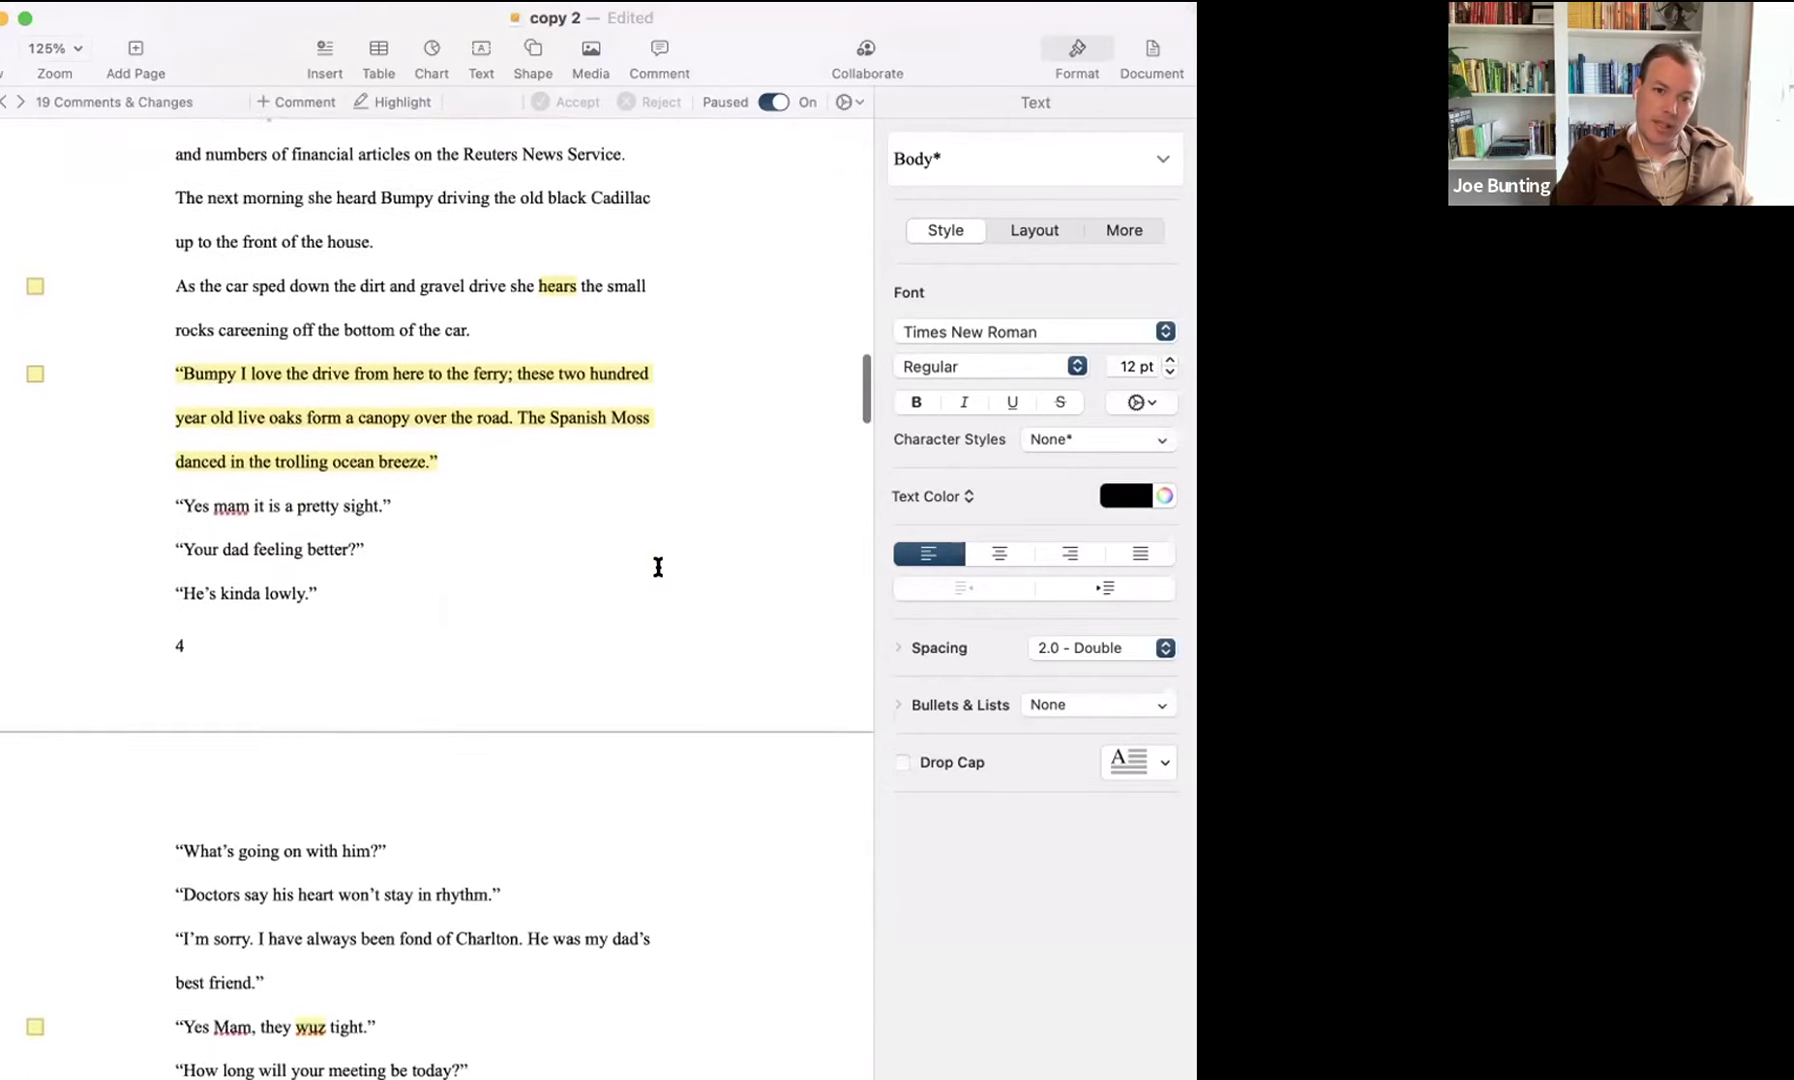
pyautogui.scroll(-10, 657, 572)
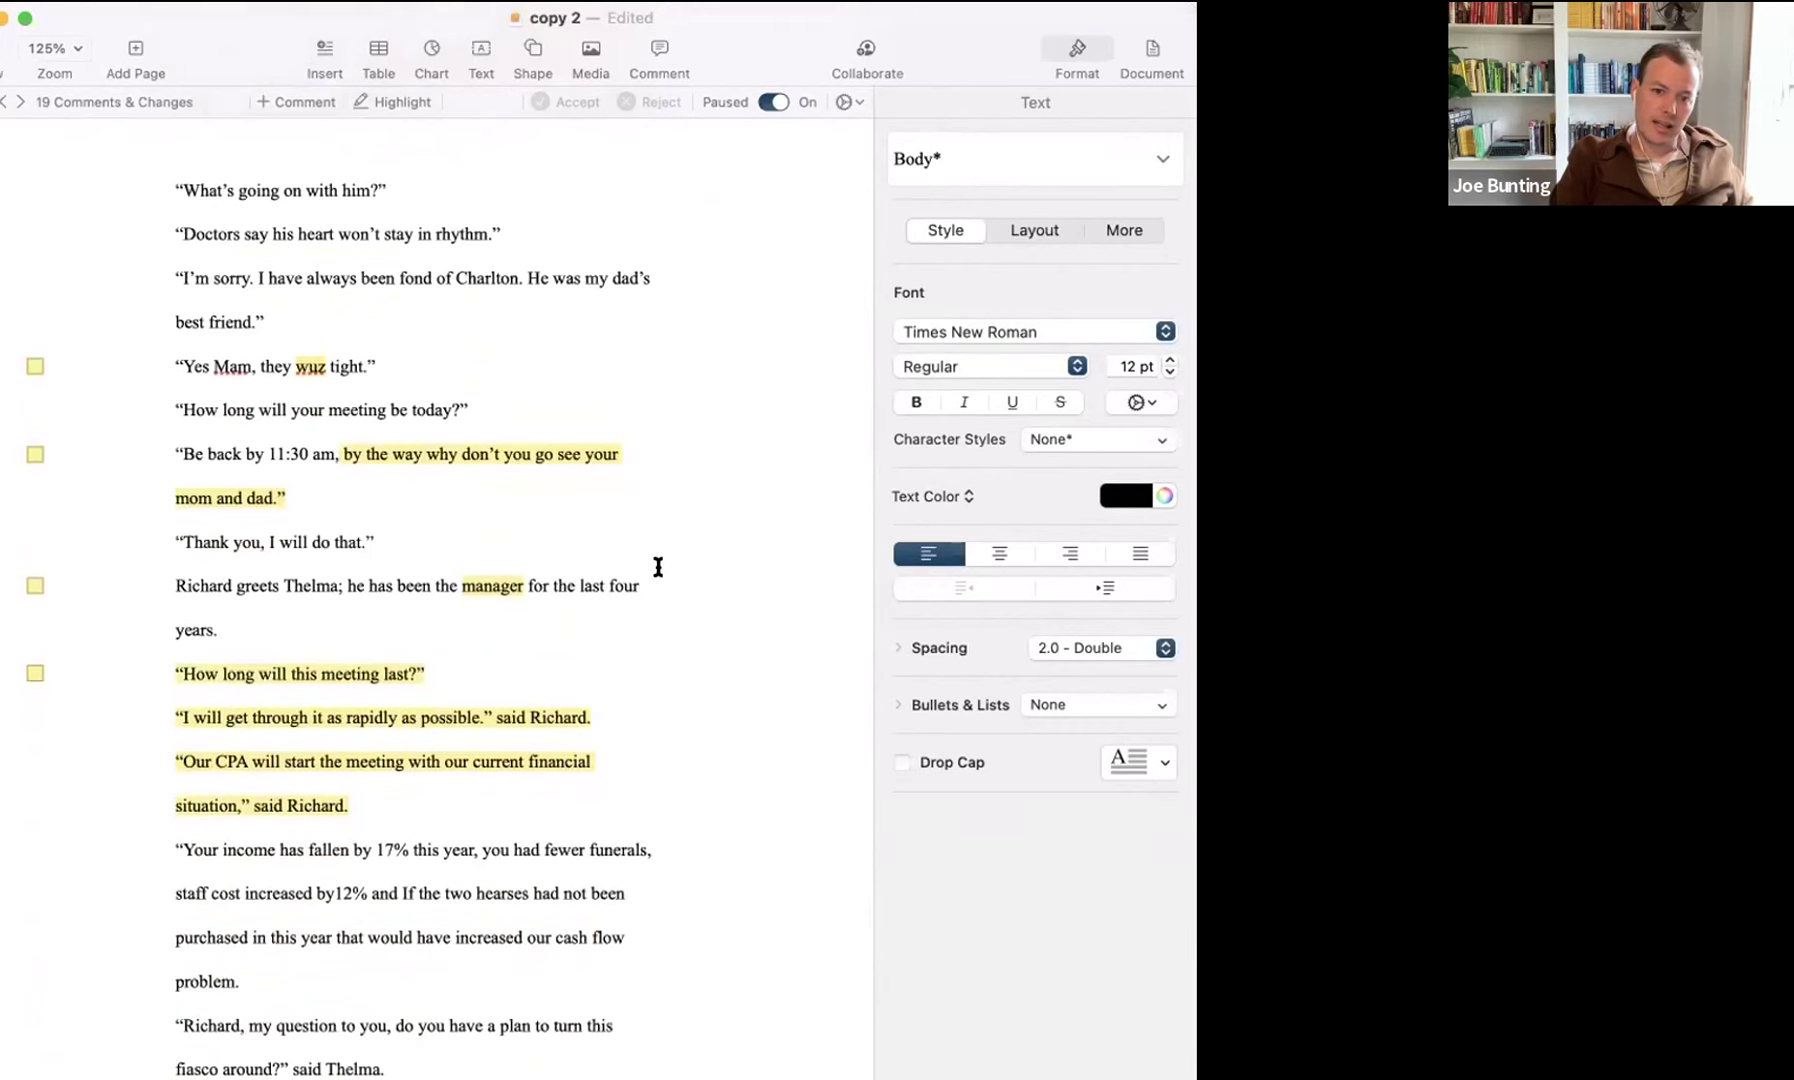
pyautogui.scroll(-7, 658, 567)
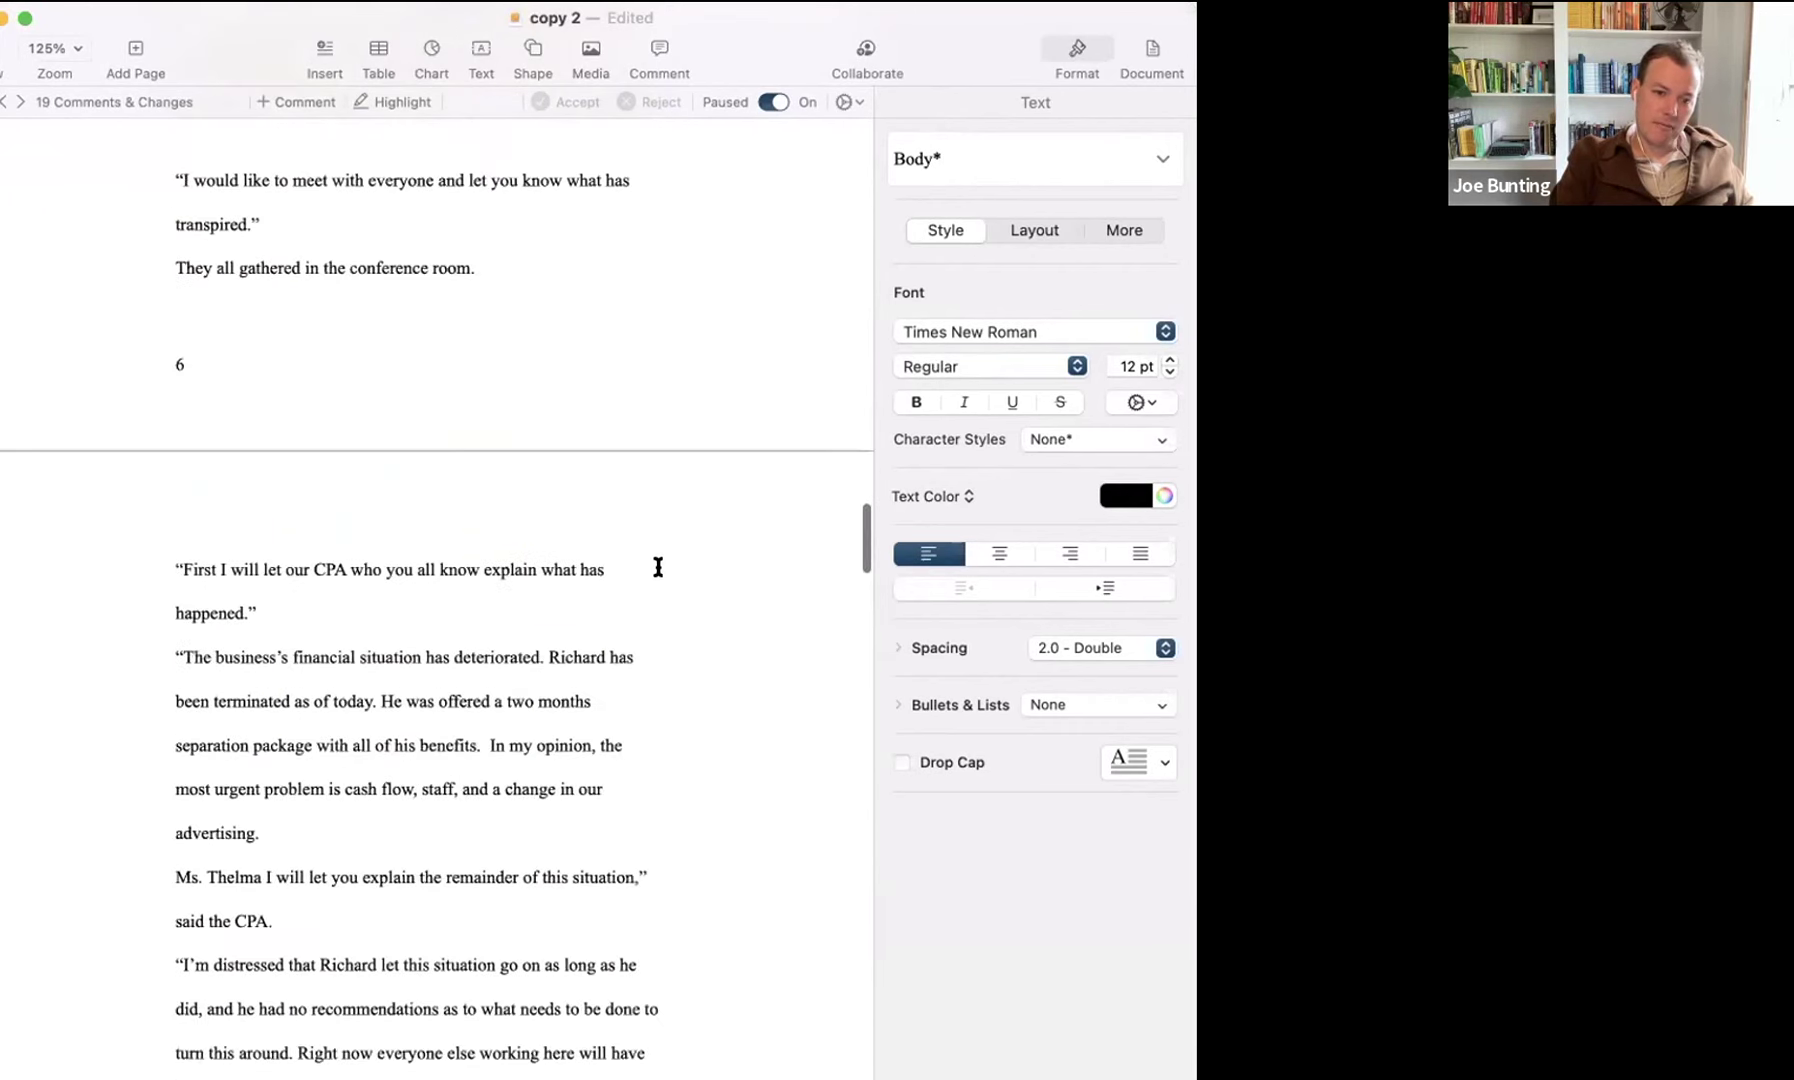
pyautogui.scroll(-2, 658, 567)
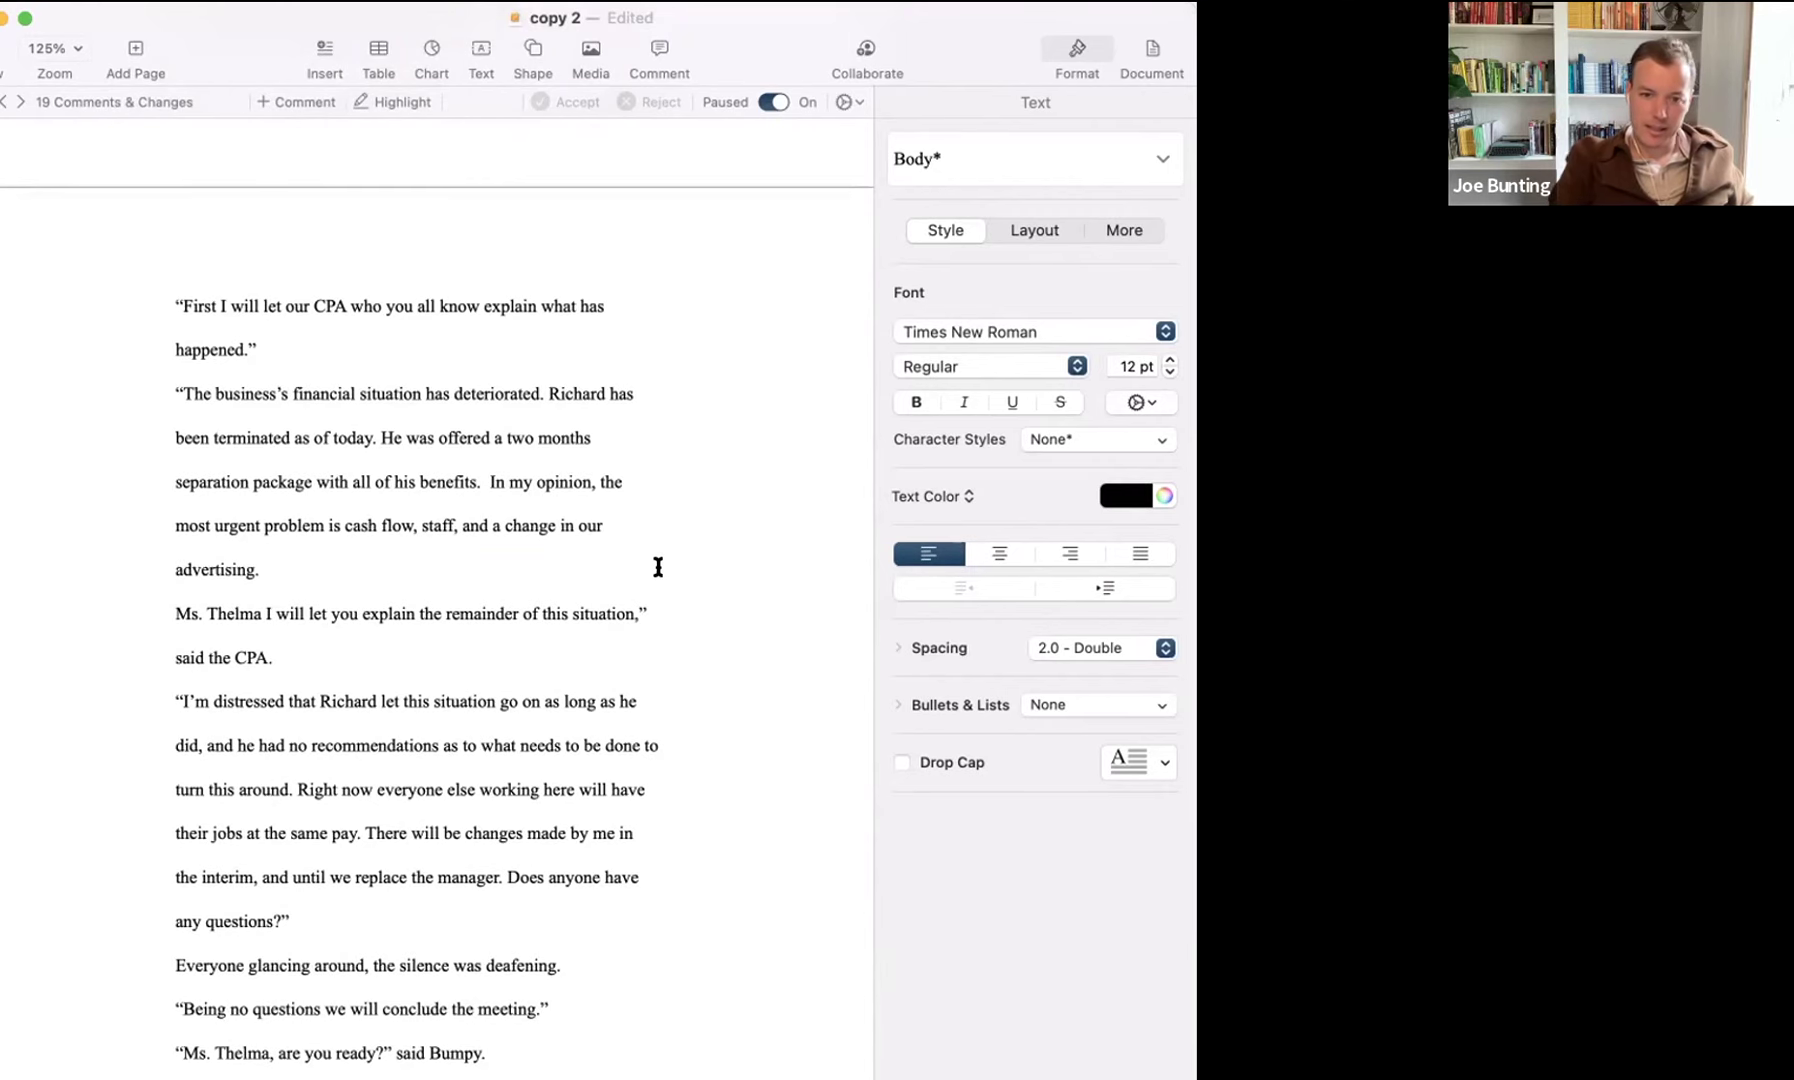
pyautogui.scroll(-3, 658, 567)
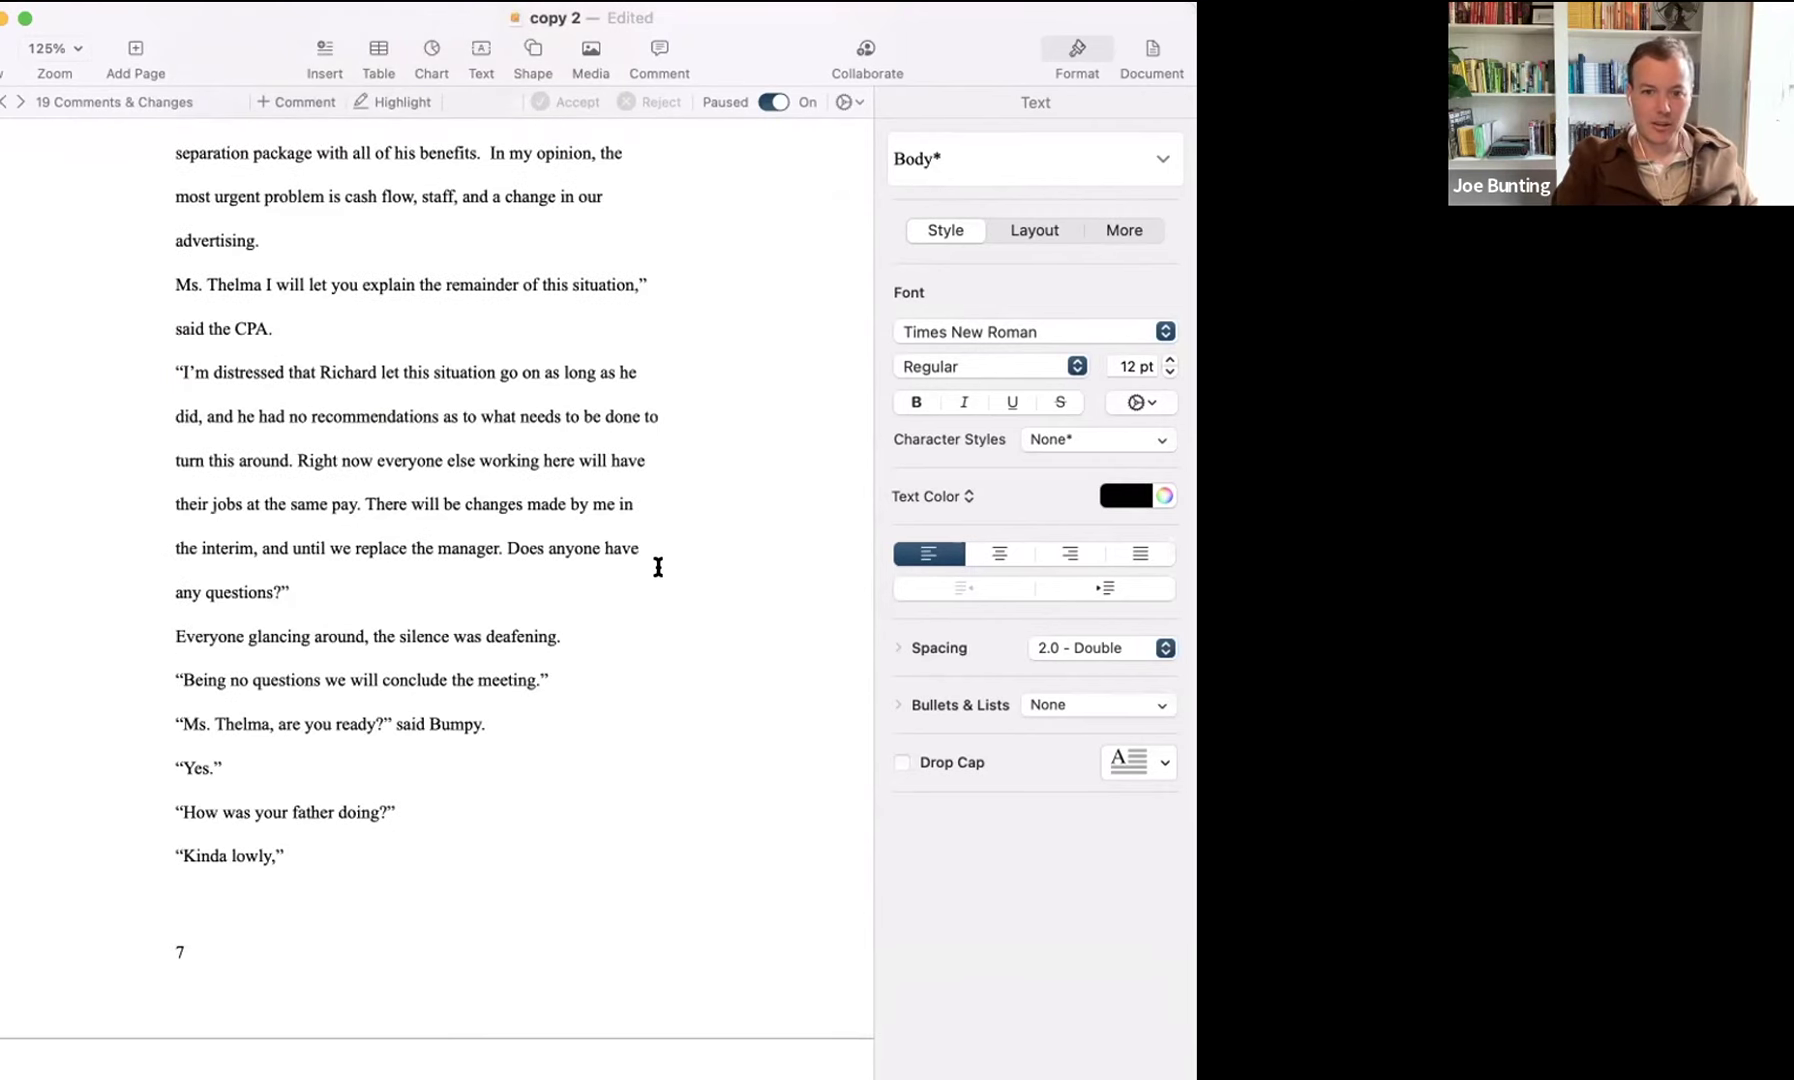
pyautogui.scroll(20, 658, 567)
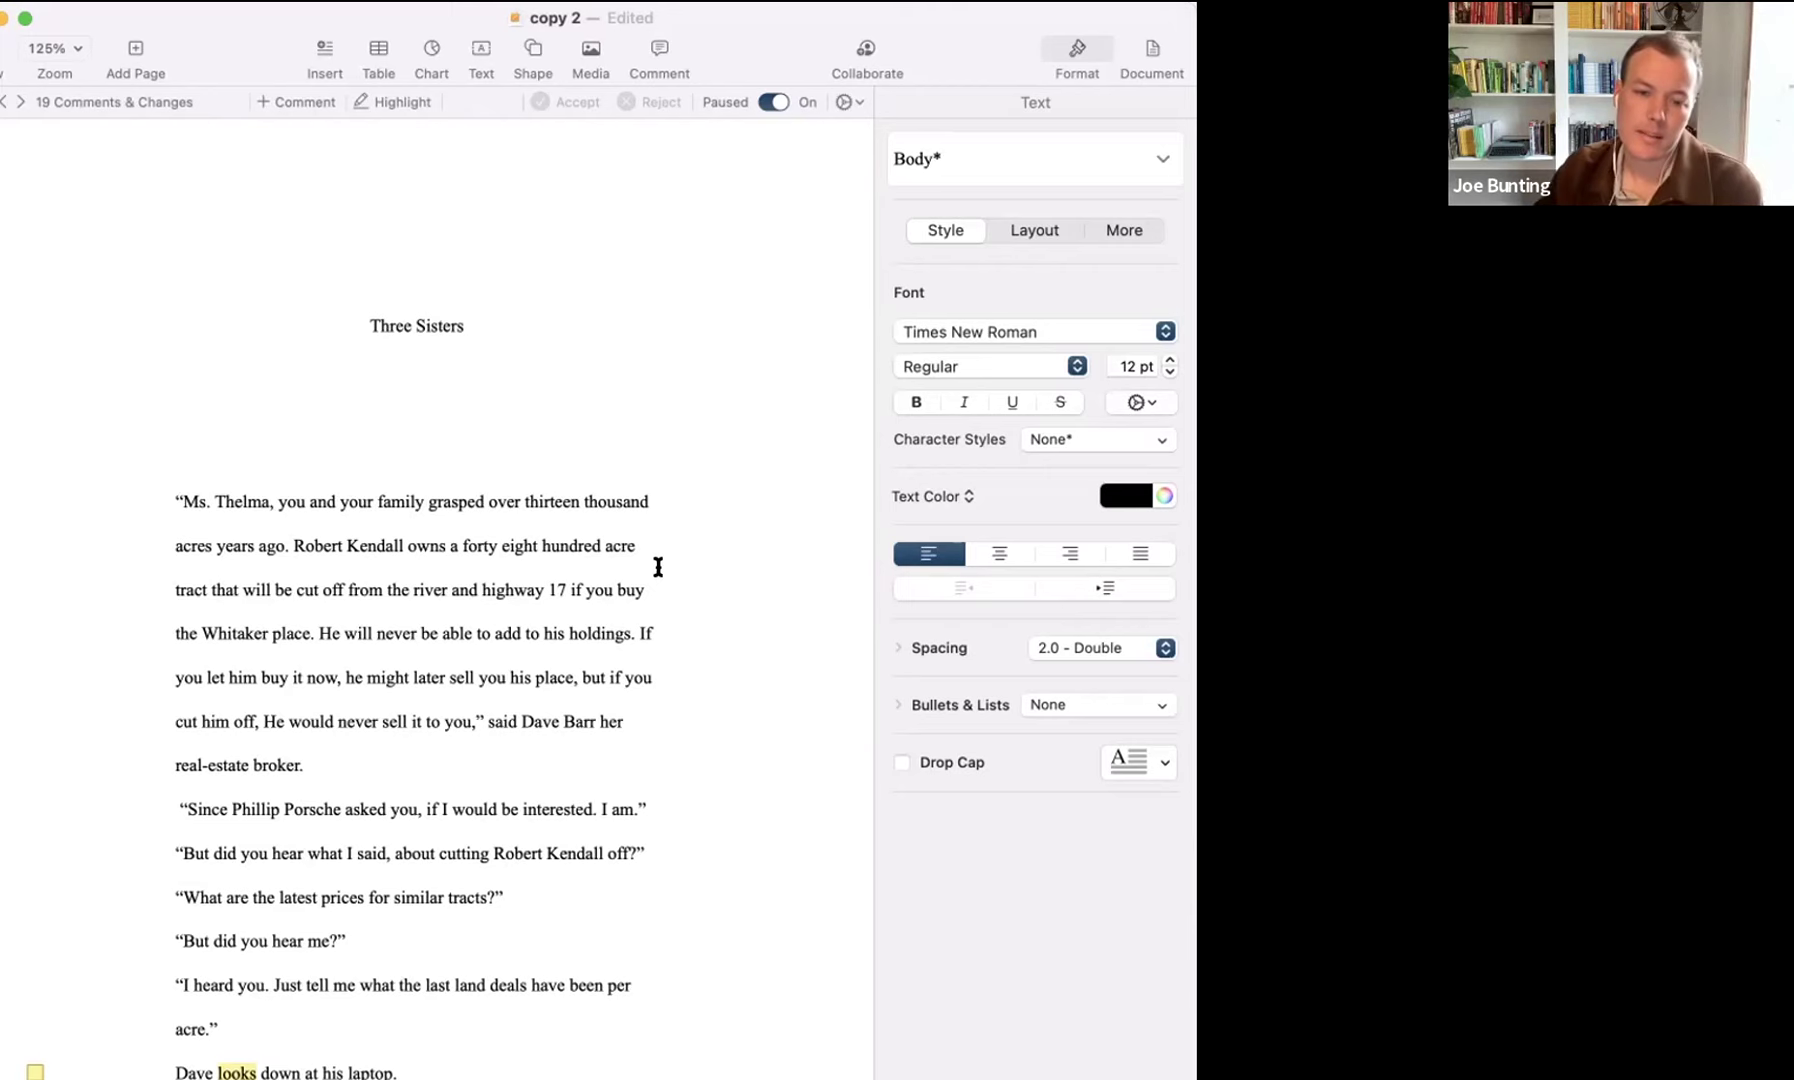
pyautogui.scroll(-15, 658, 567)
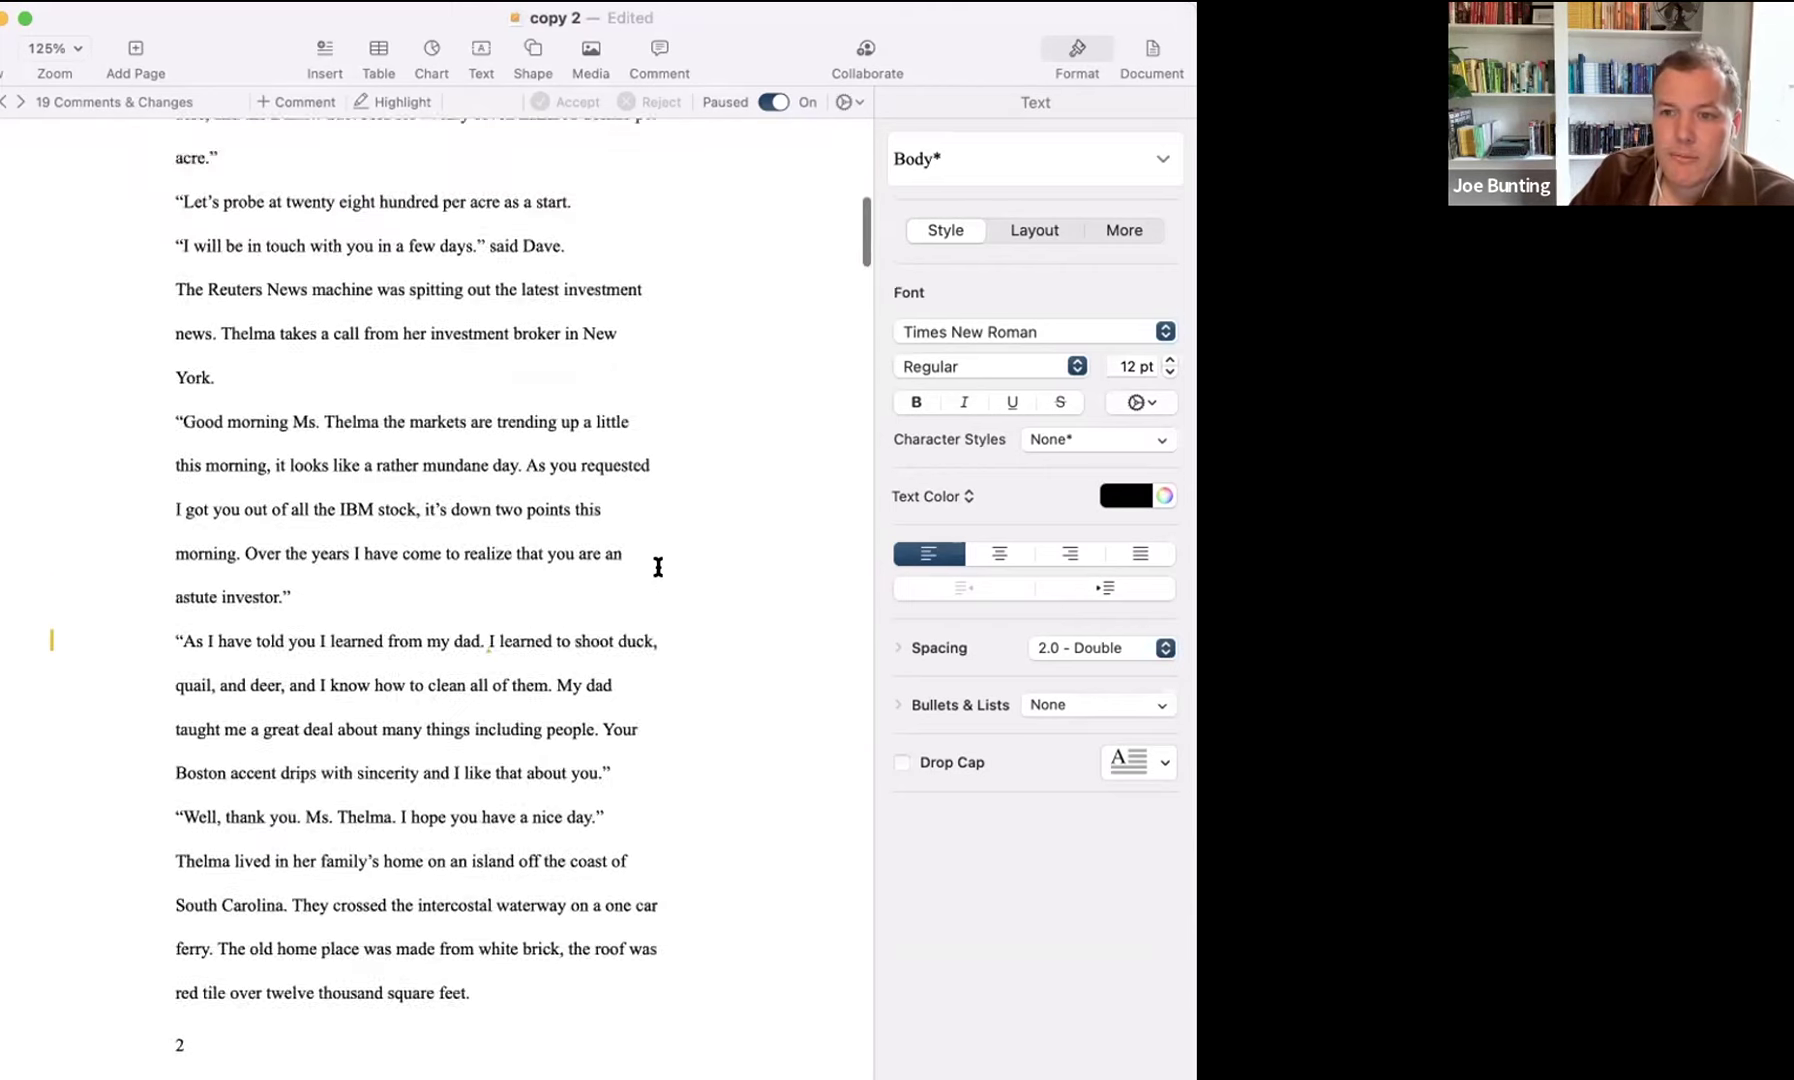
pyautogui.scroll(15, 656, 564)
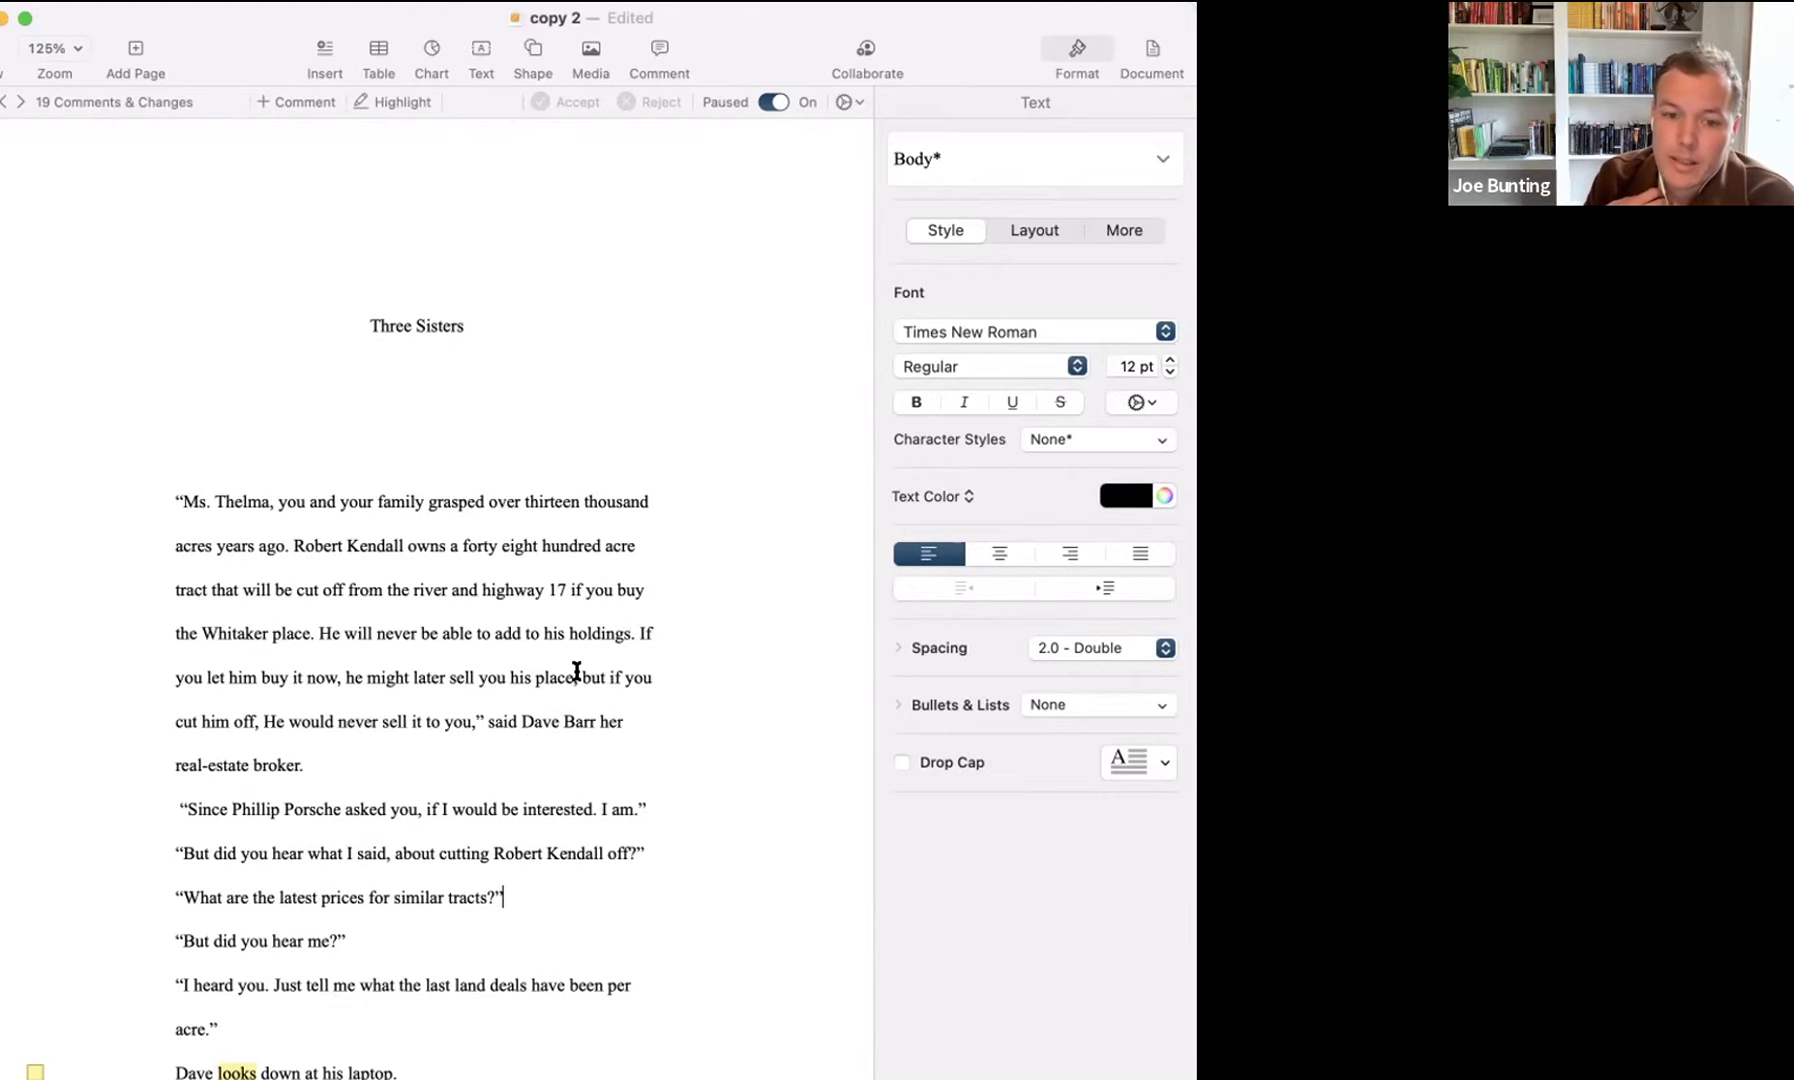
pyautogui.scroll(-20, 577, 672)
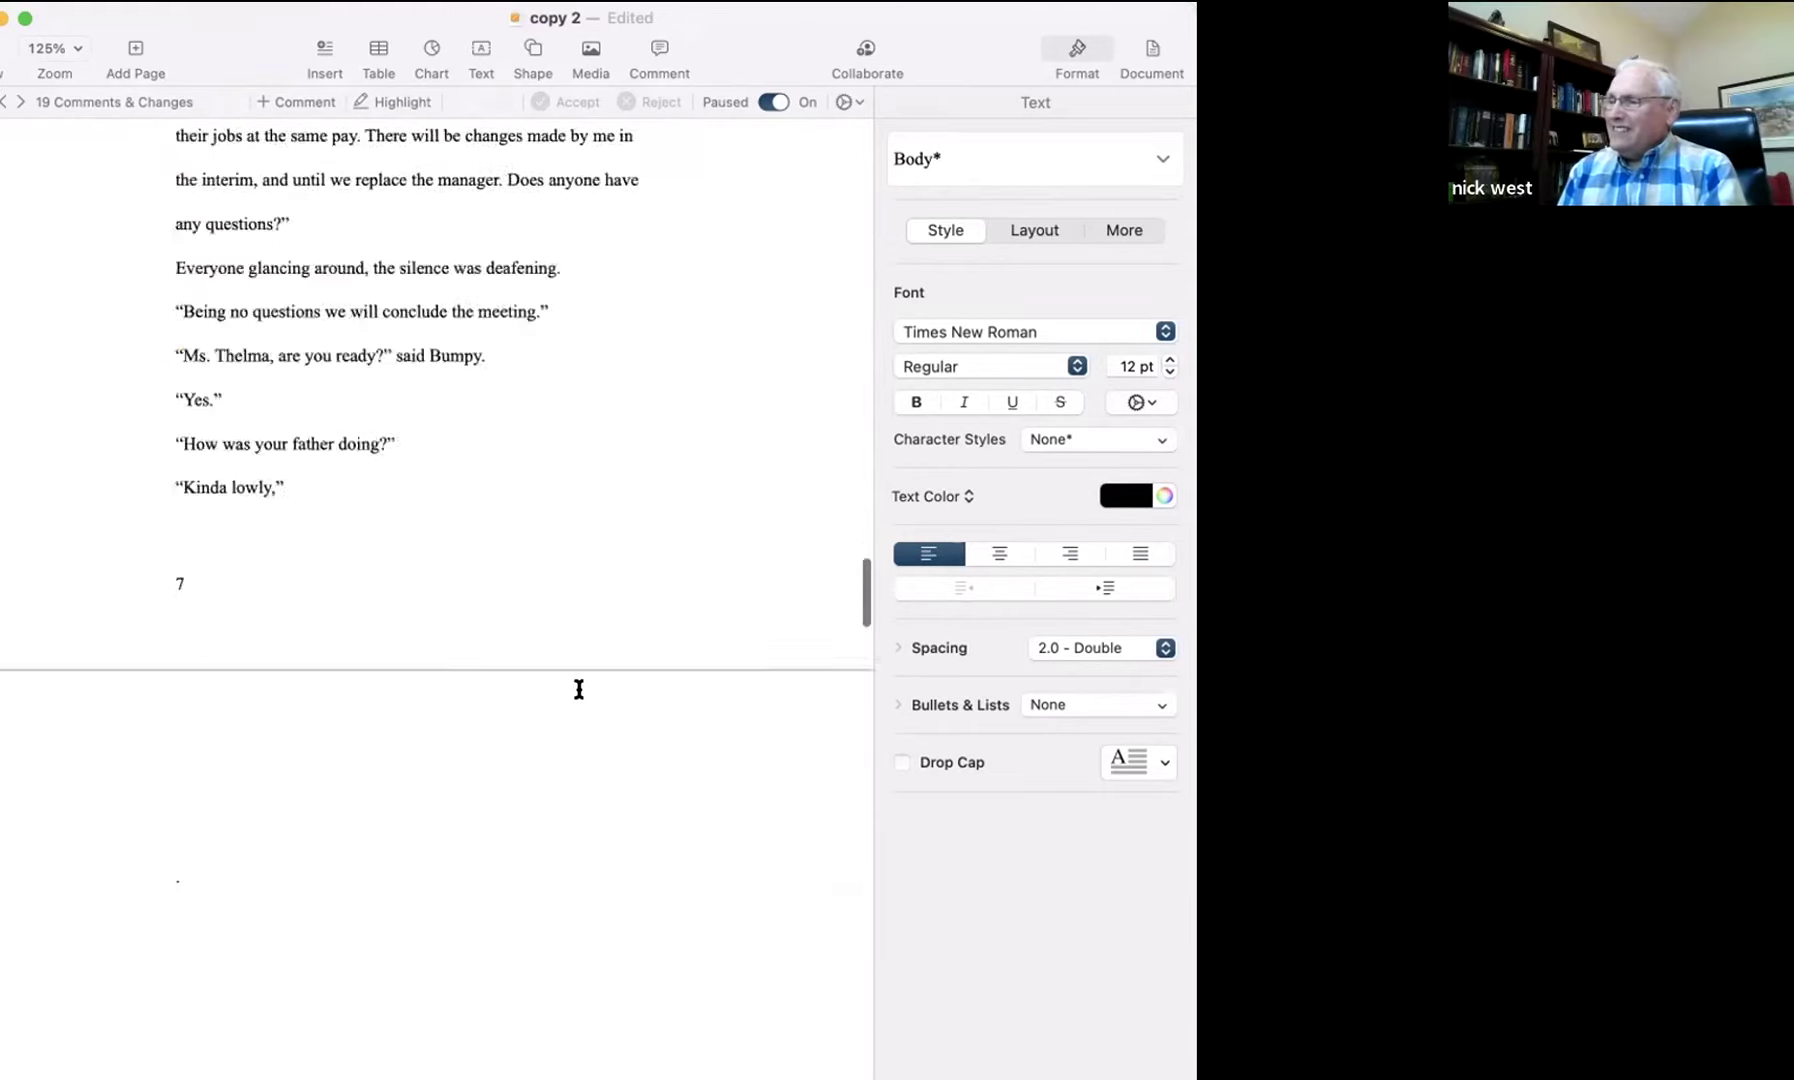
pyautogui.scroll(10, 579, 689)
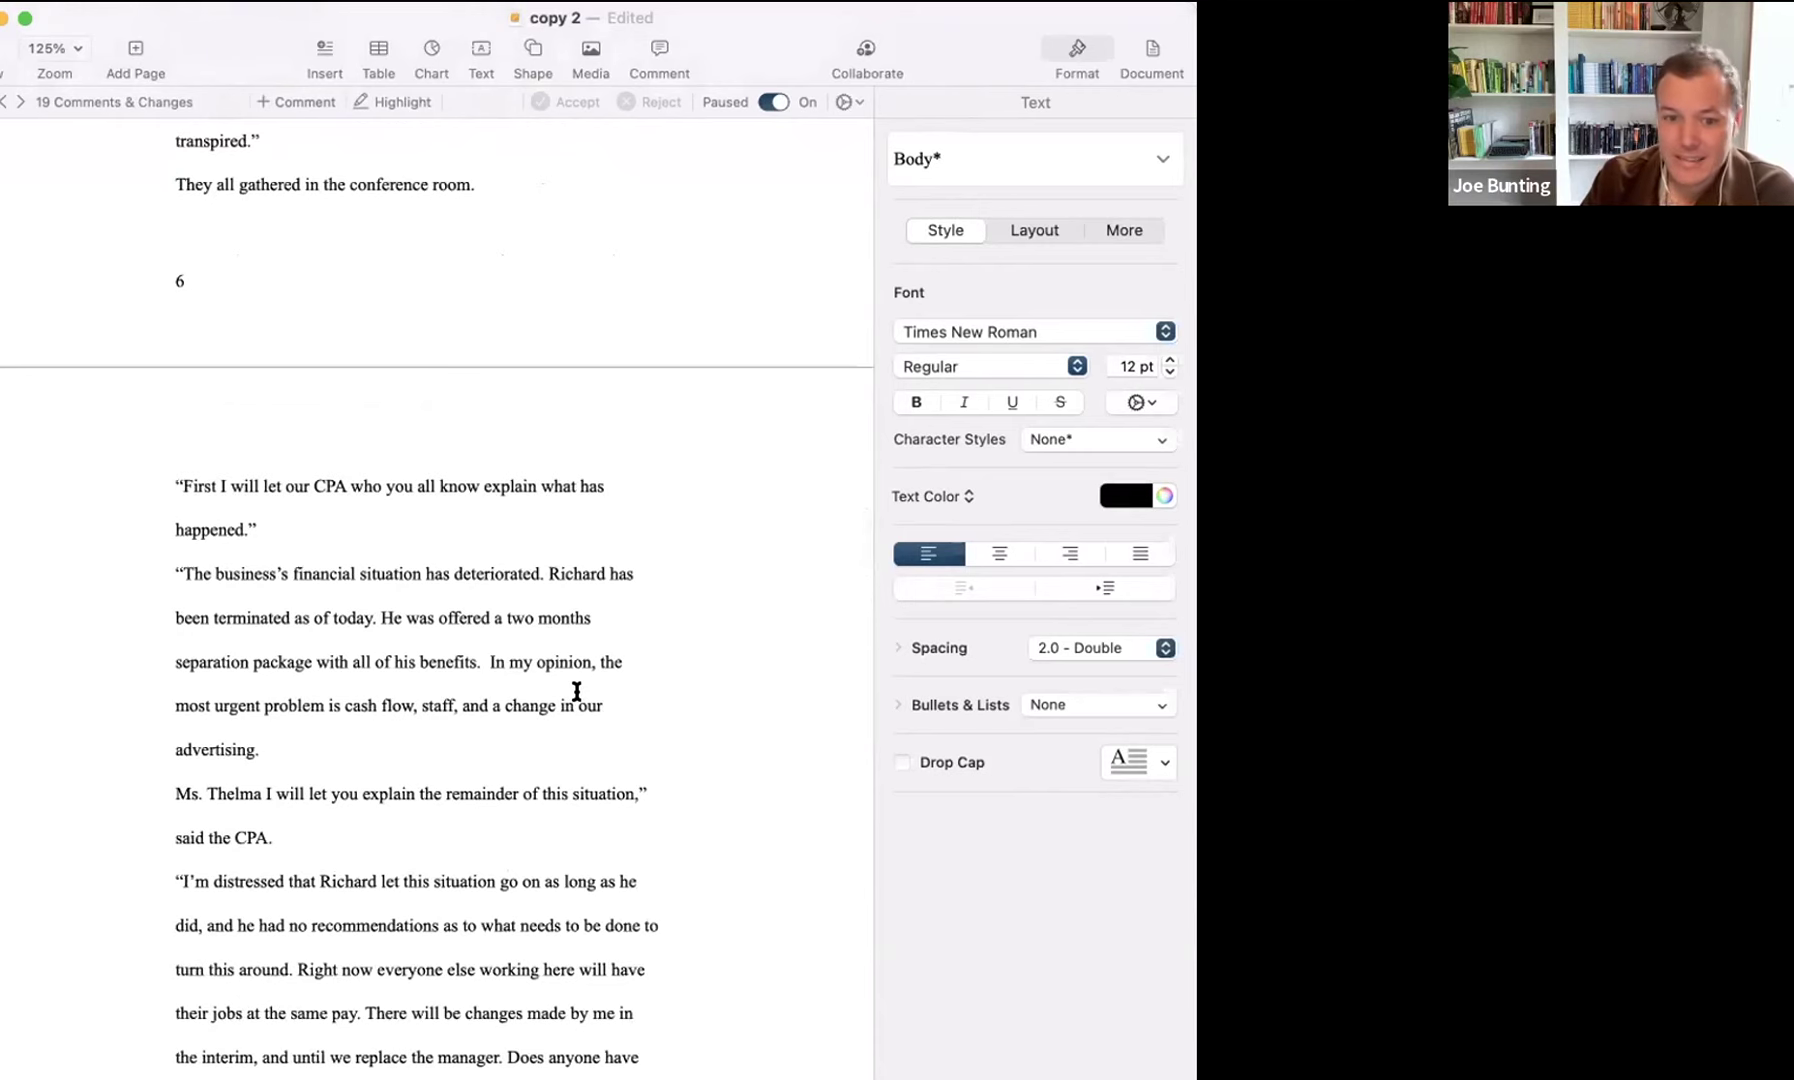
pyautogui.scroll(3, 577, 691)
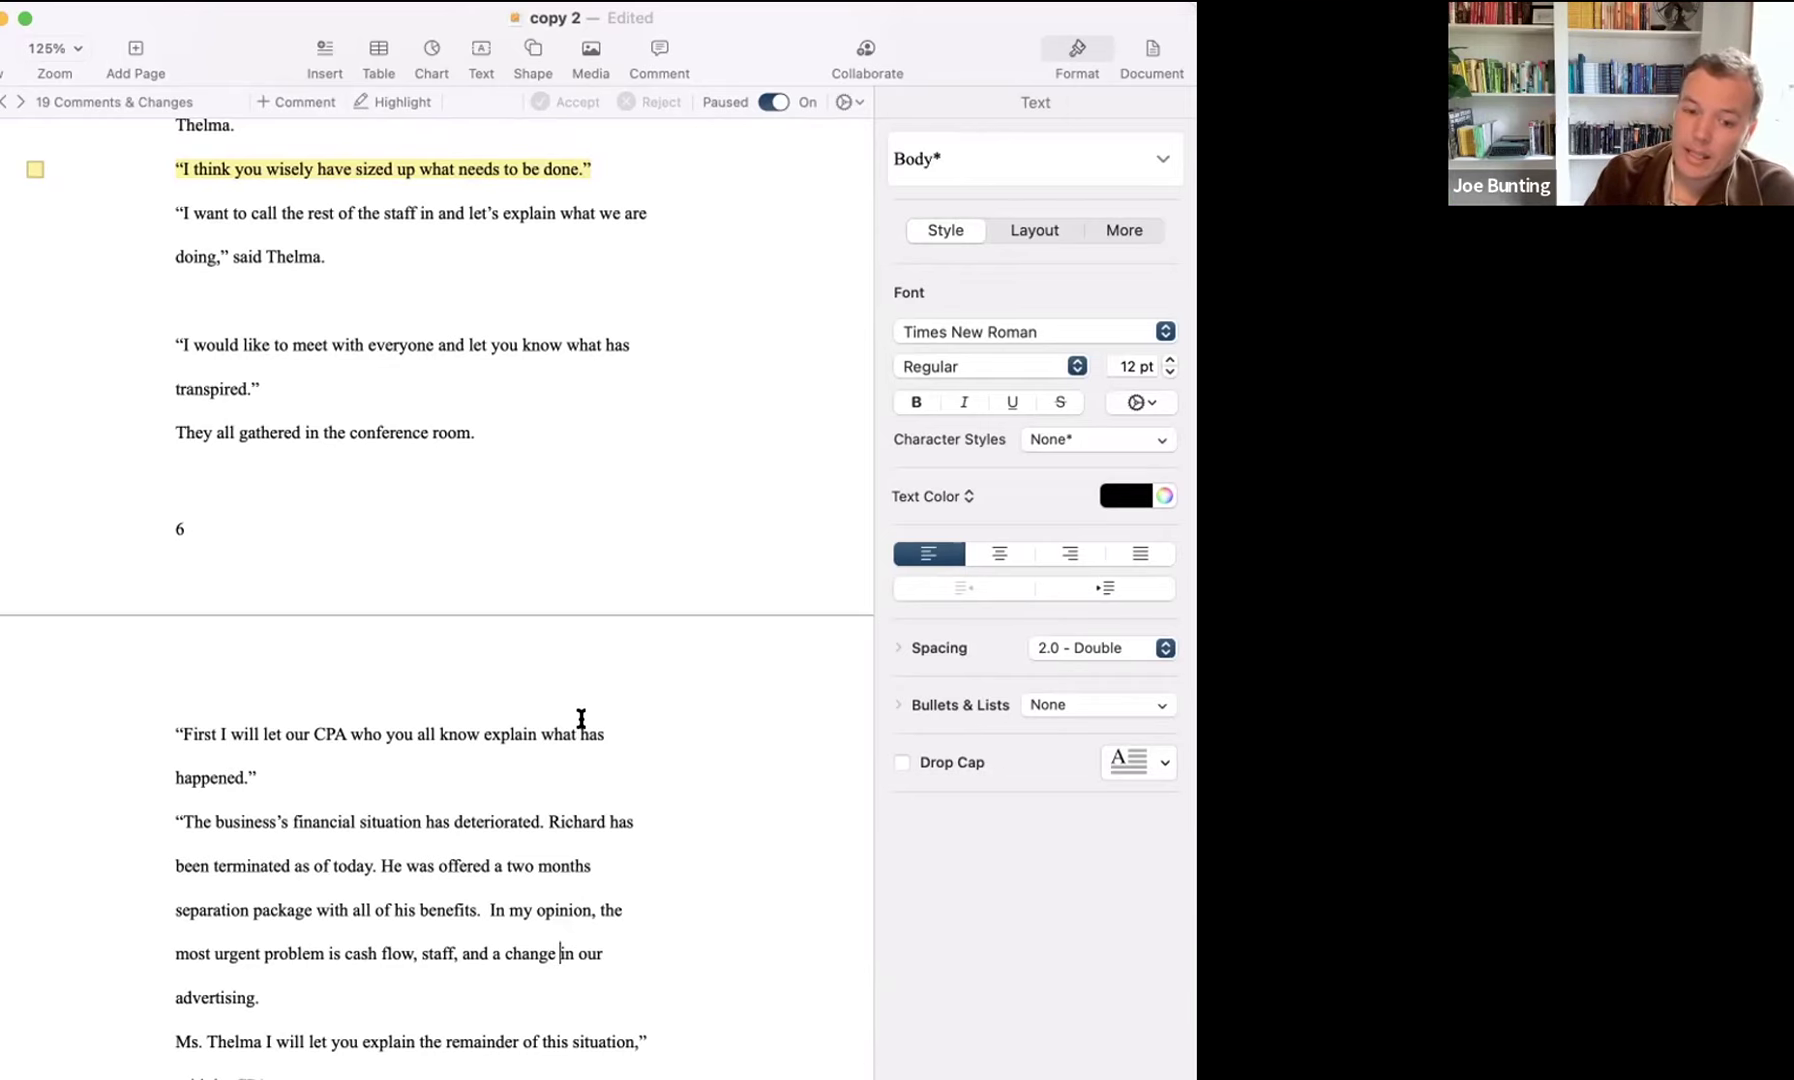
pyautogui.scroll(5, 581, 719)
pyautogui.scroll(20, 581, 719)
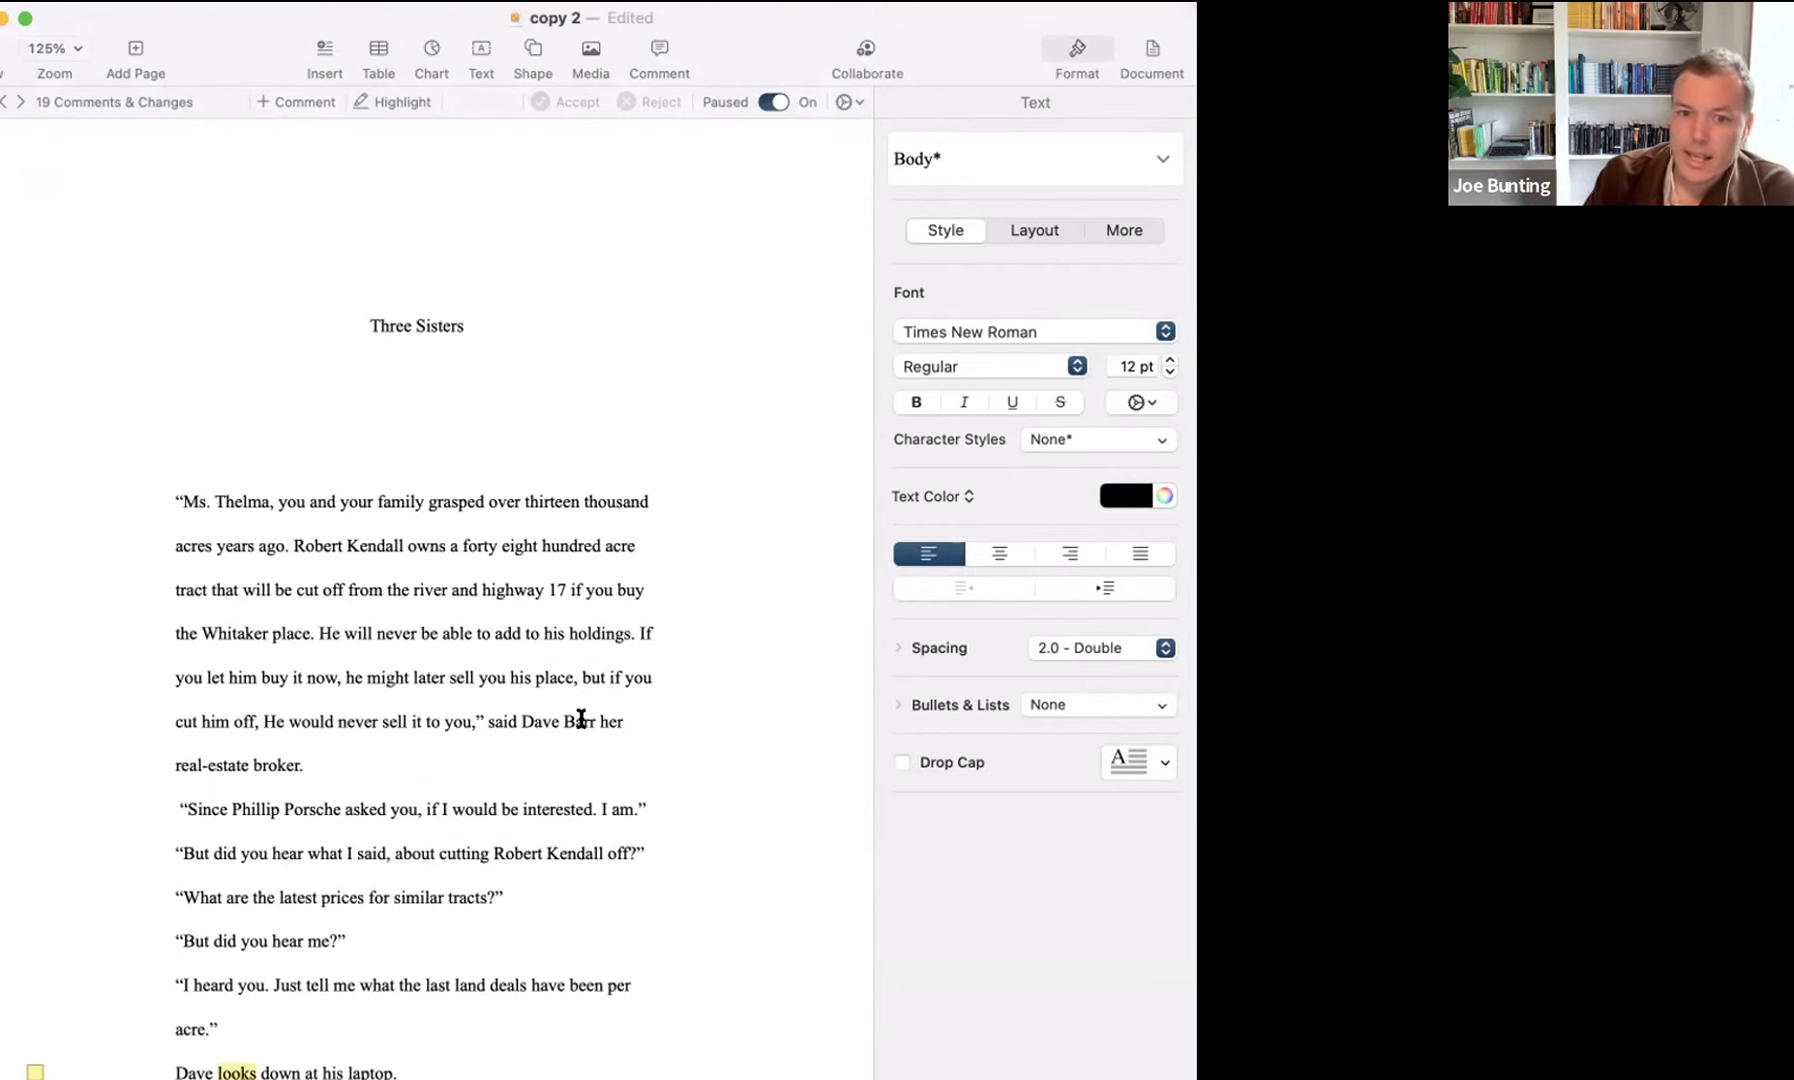
pyautogui.moveTo(177, 457); pyautogui.dragTo(352, 716)
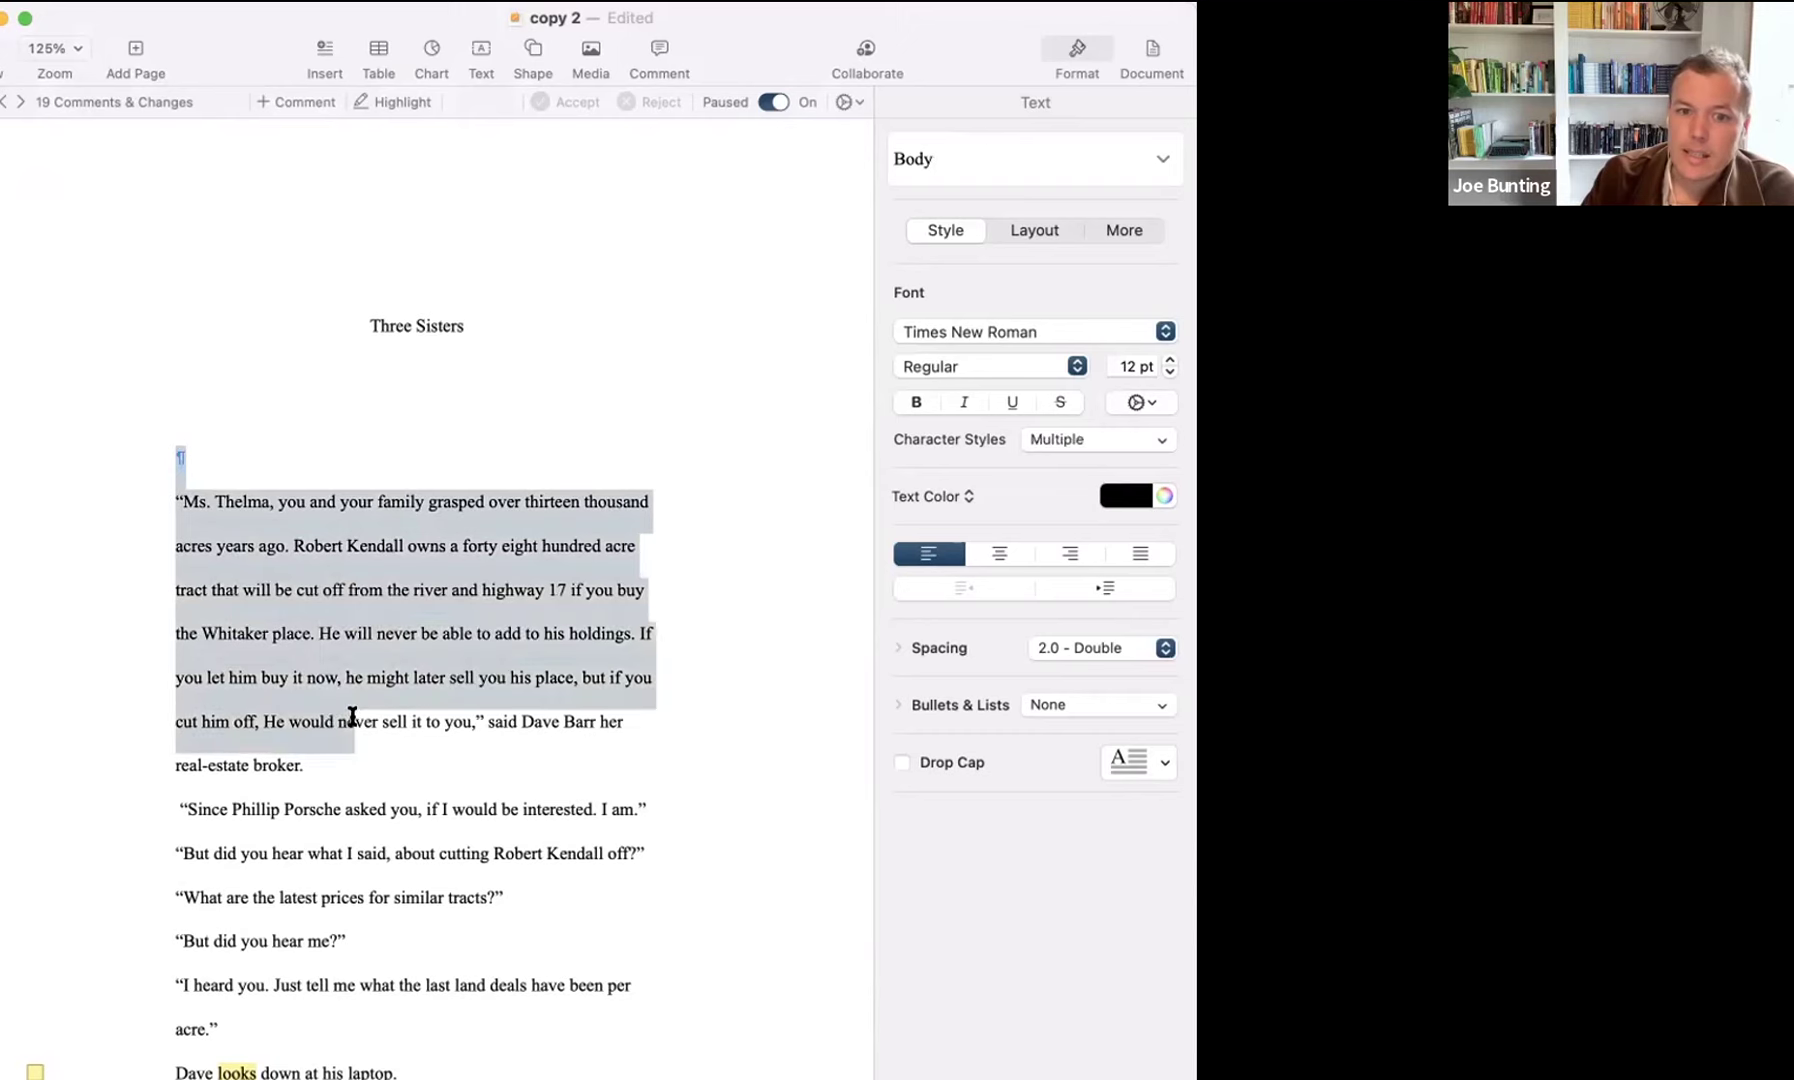
pyautogui.scroll(-3, 352, 716)
pyautogui.click(358, 672)
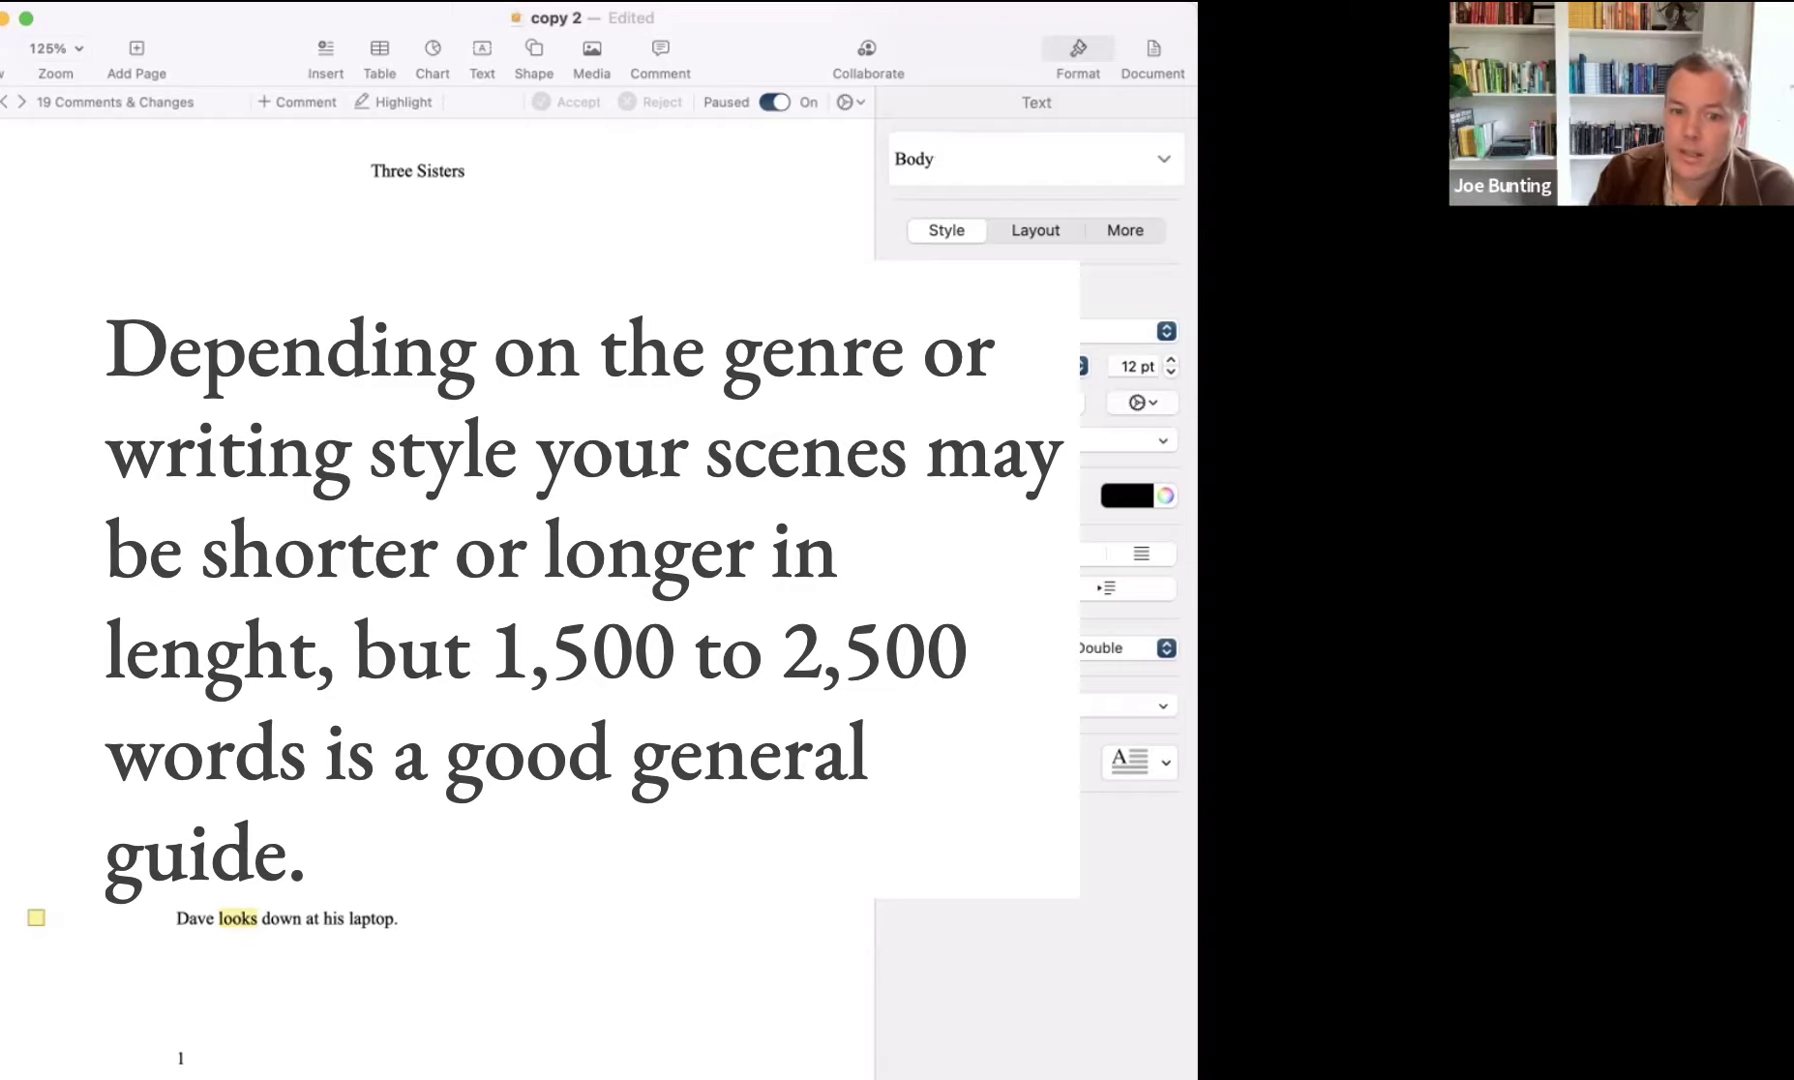
pyautogui.scroll(-2, 437, 590)
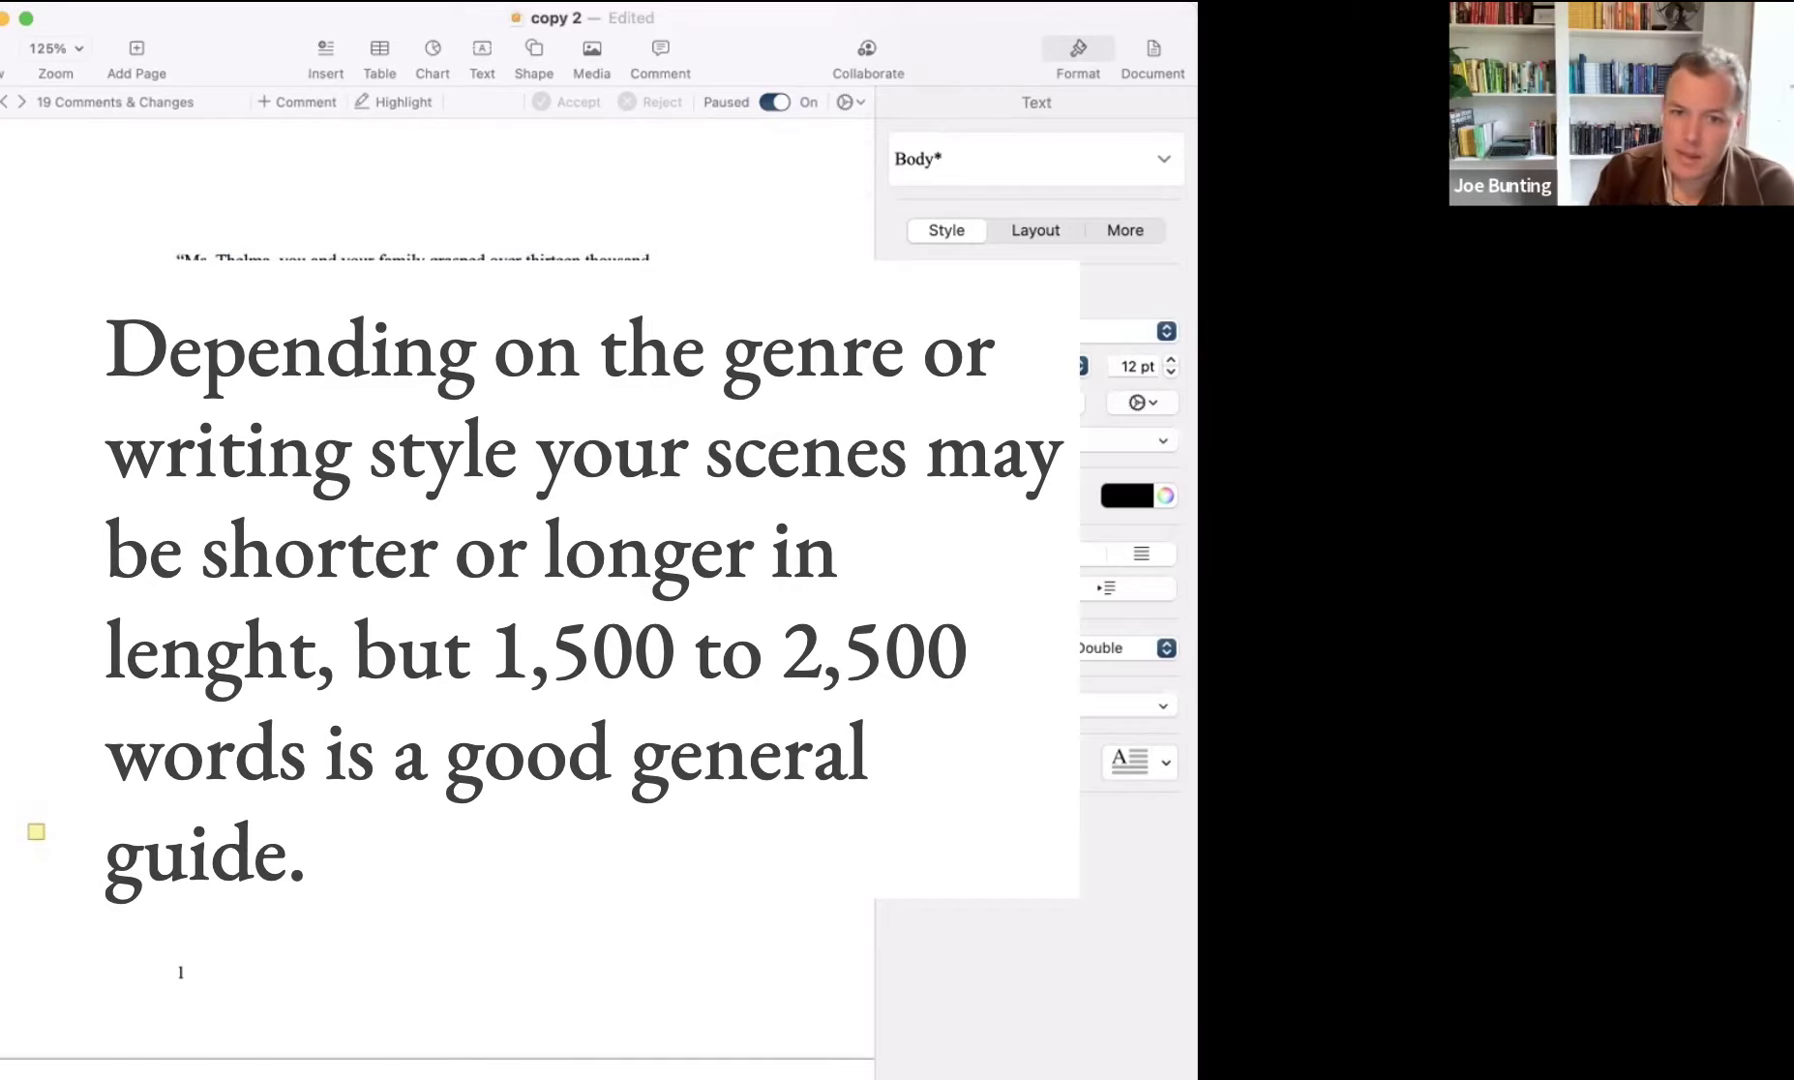
pyautogui.scroll(-10, 472, 980)
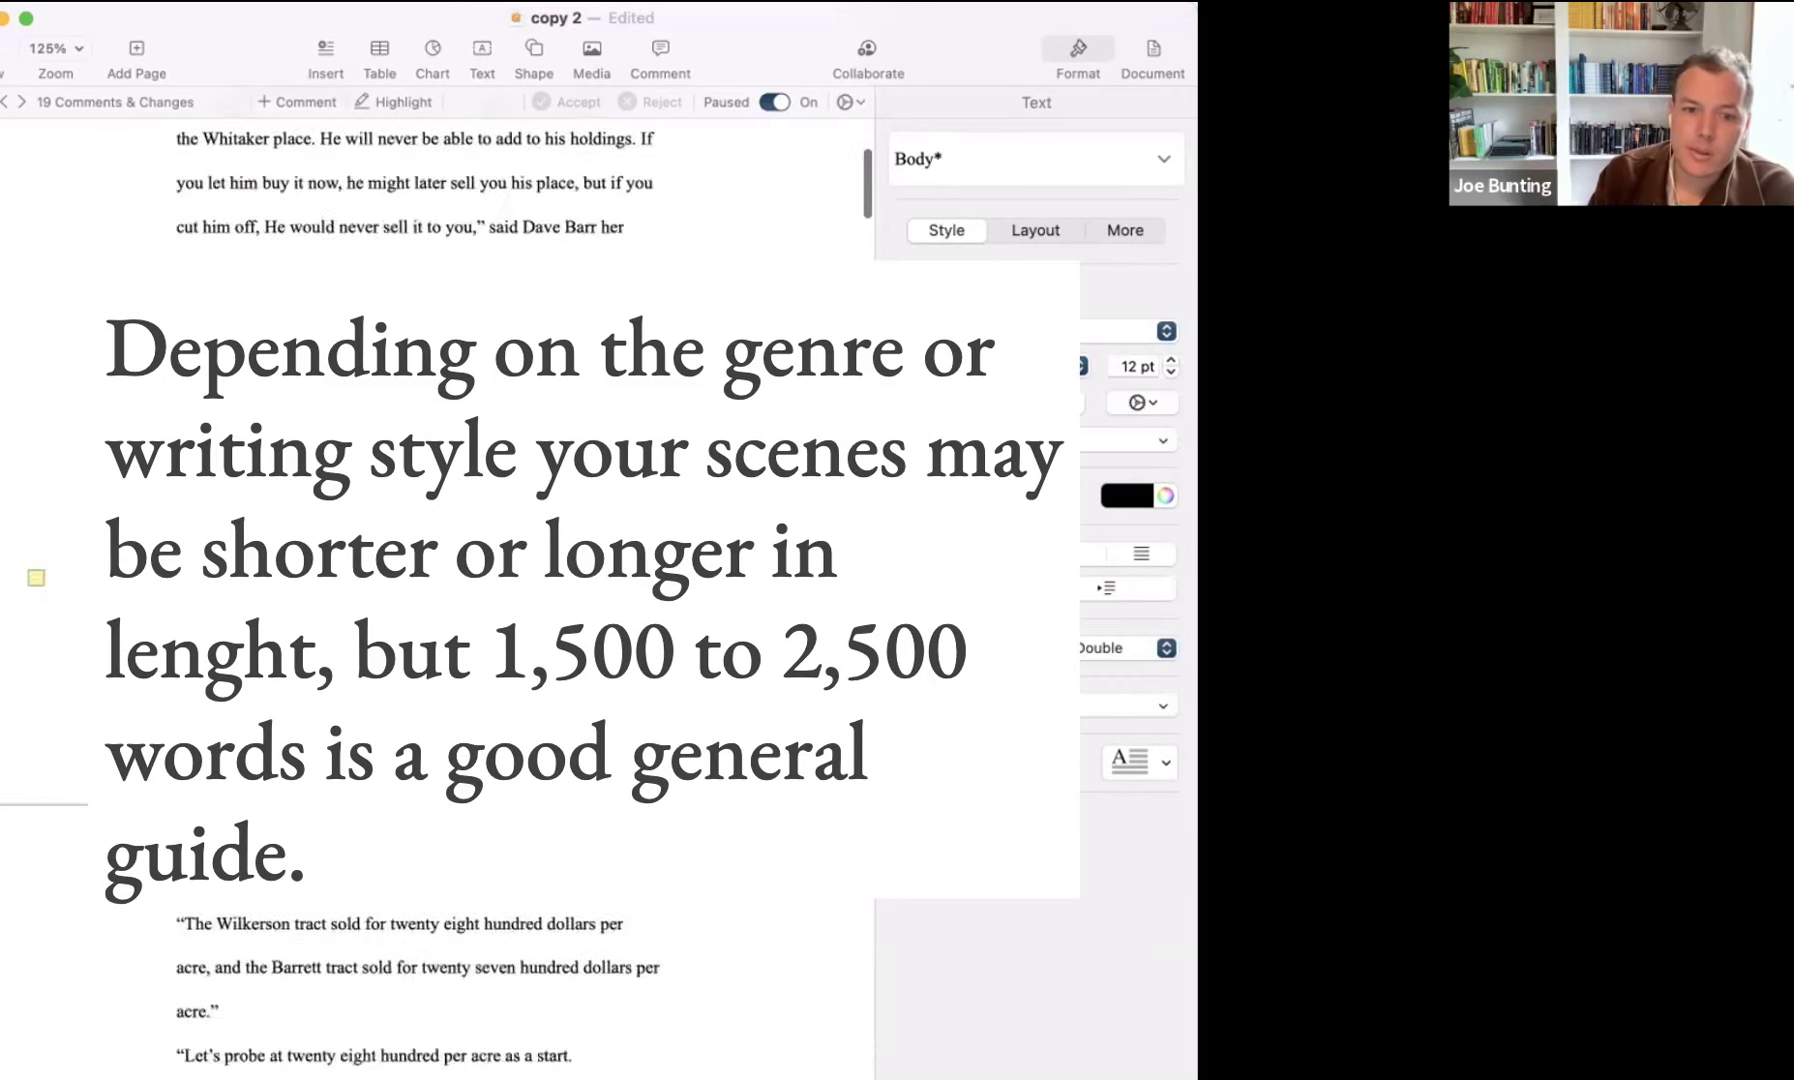
pyautogui.scroll(10, 341, 526)
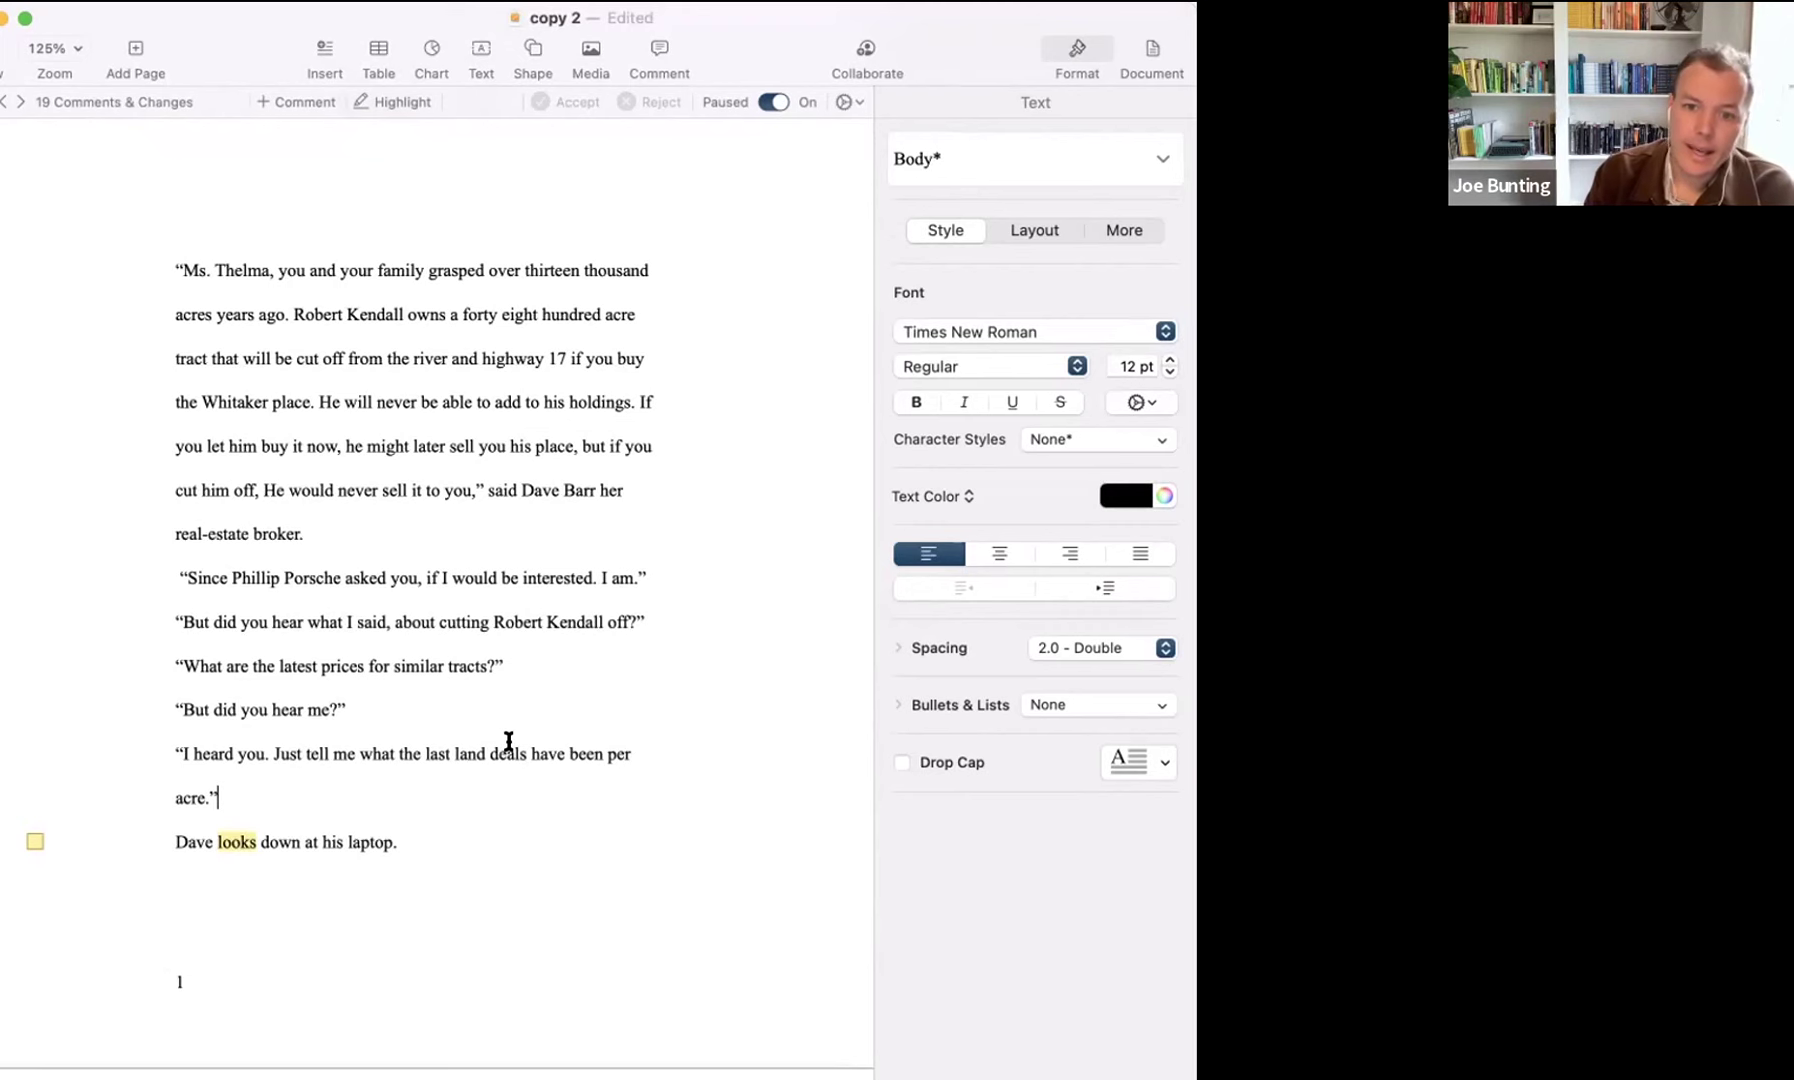
# - Scroll through the draft and select the opening paragraph on page 4
pyautogui.scroll(-10, 508, 750)
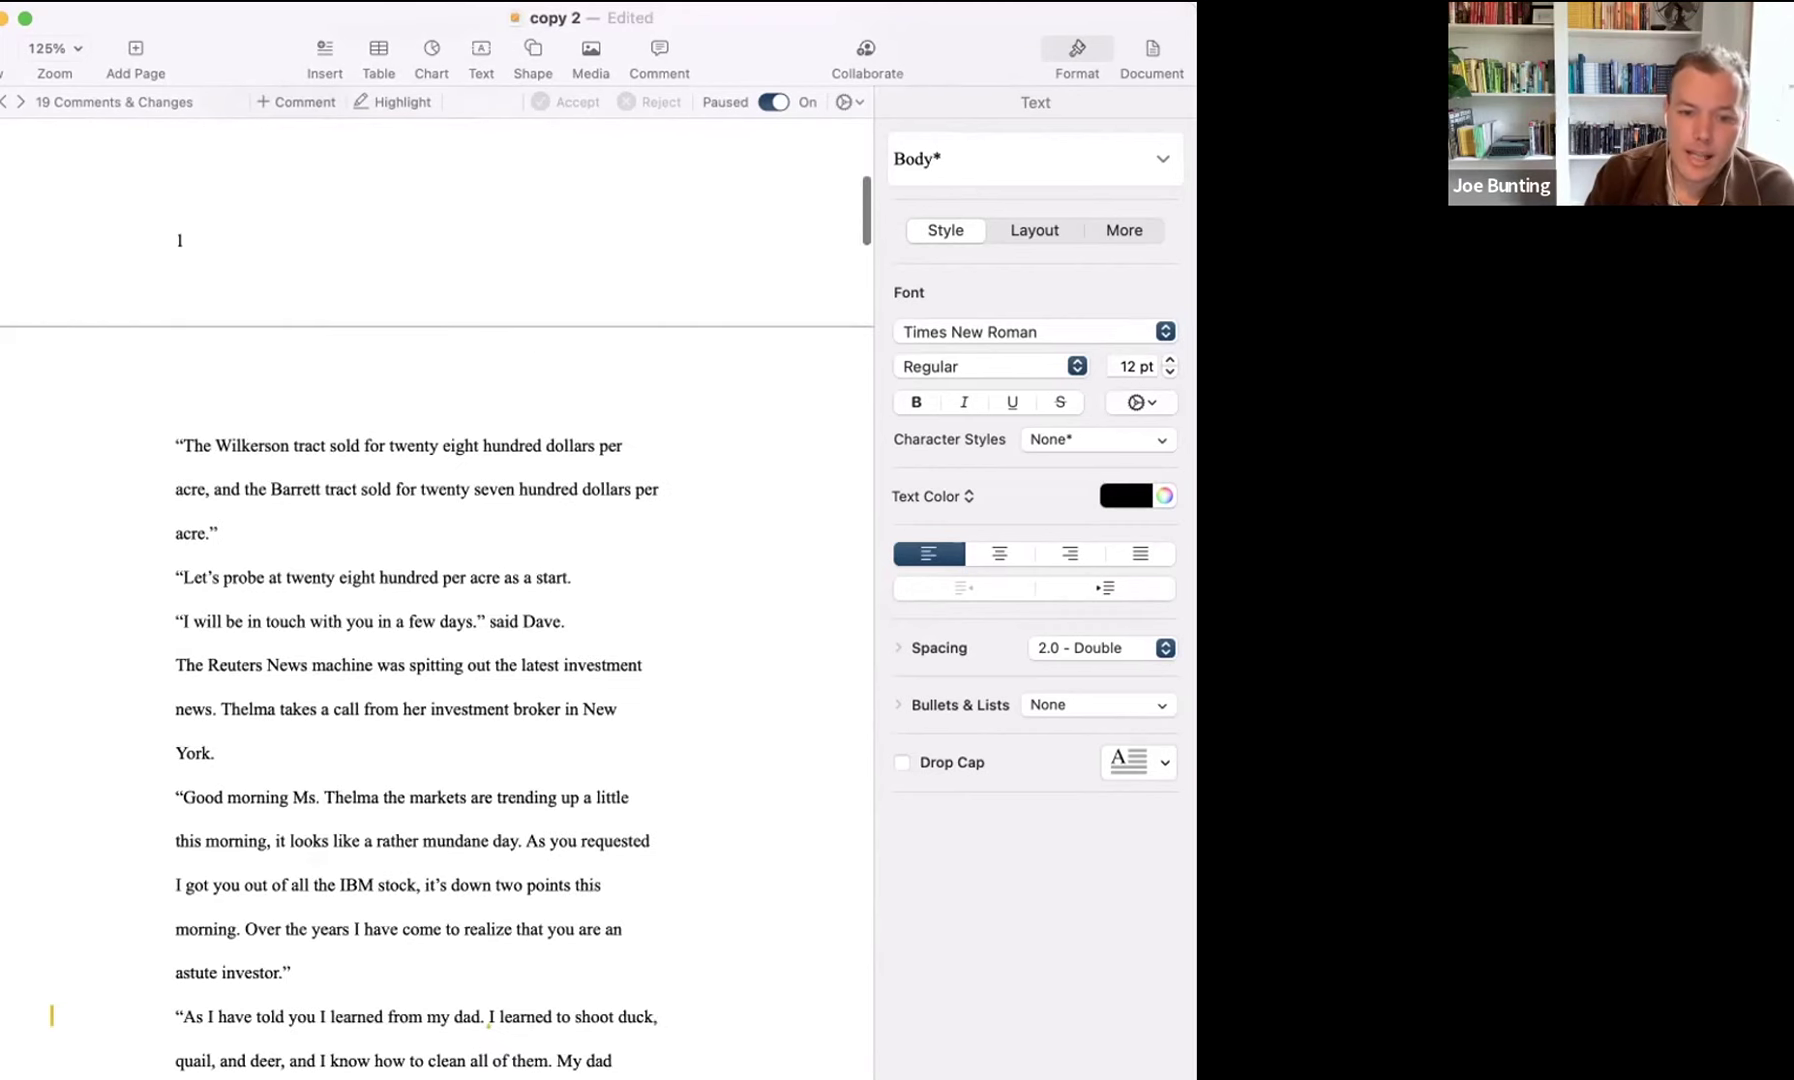
pyautogui.scroll(-3, 550, 1070)
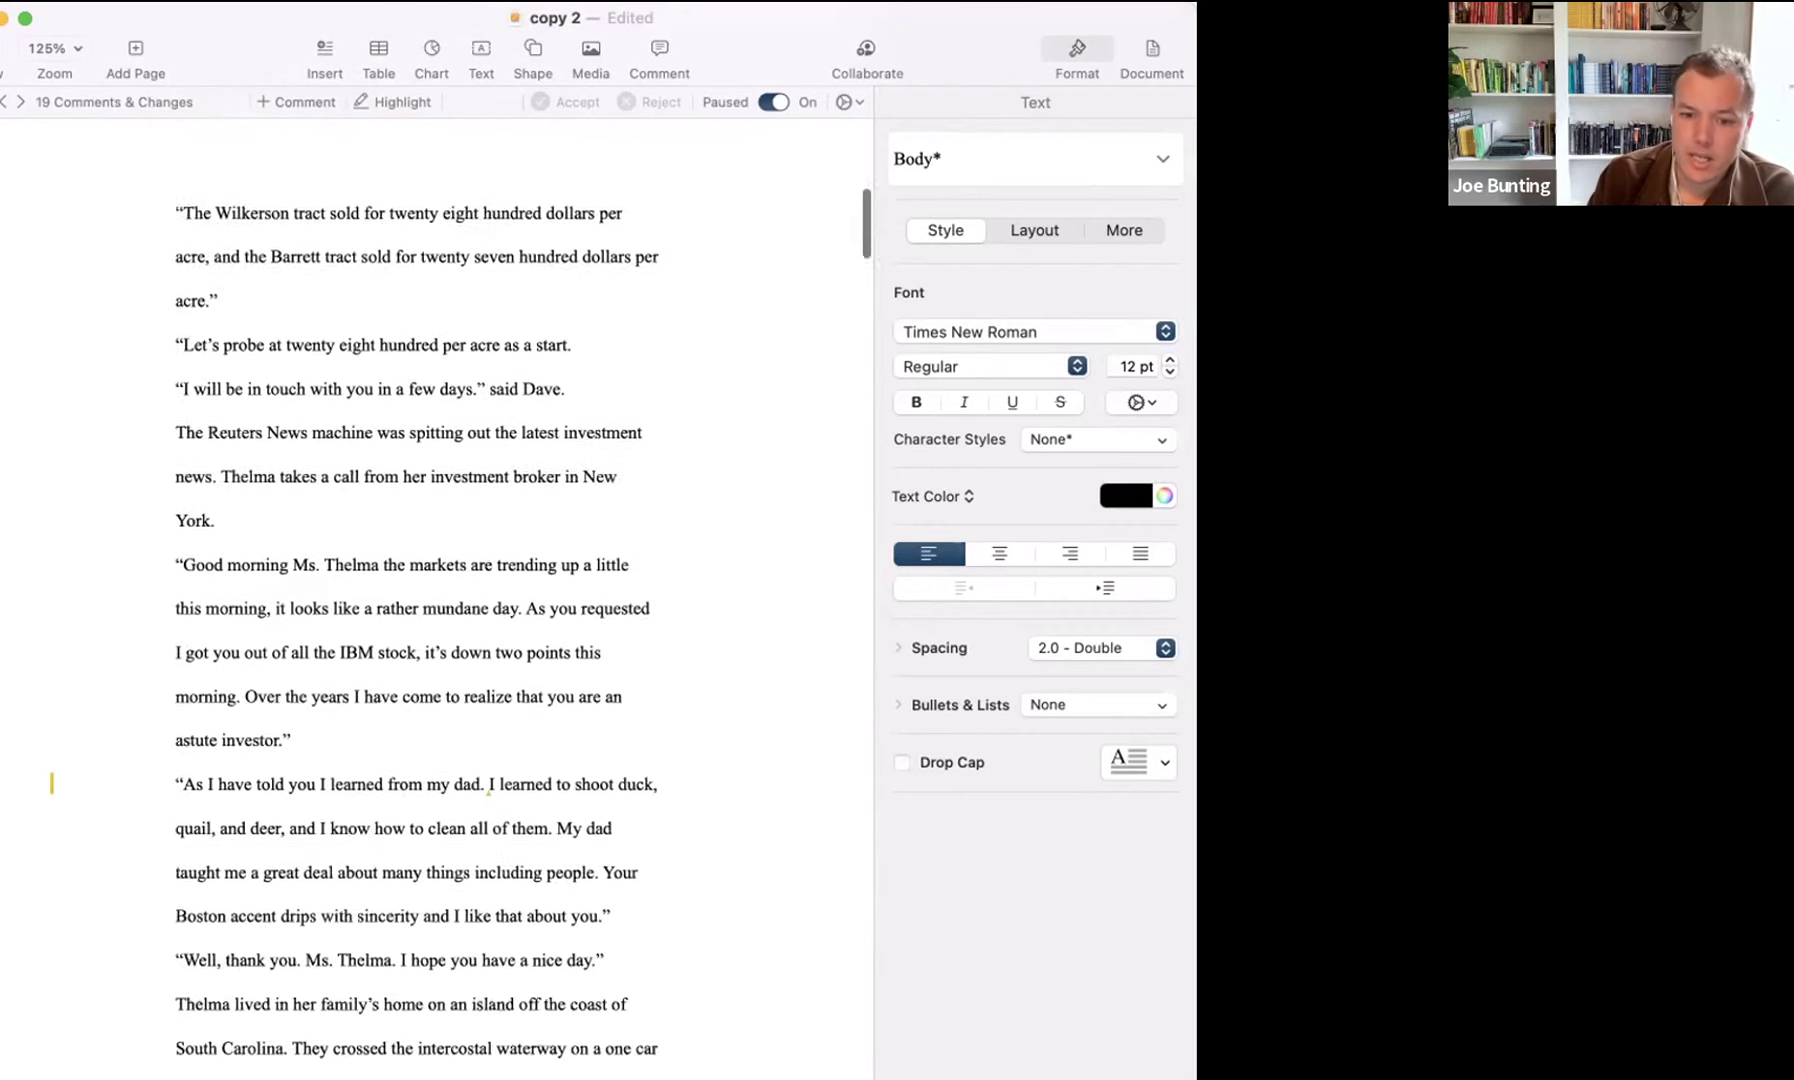
pyautogui.scroll(-2, 437, 600)
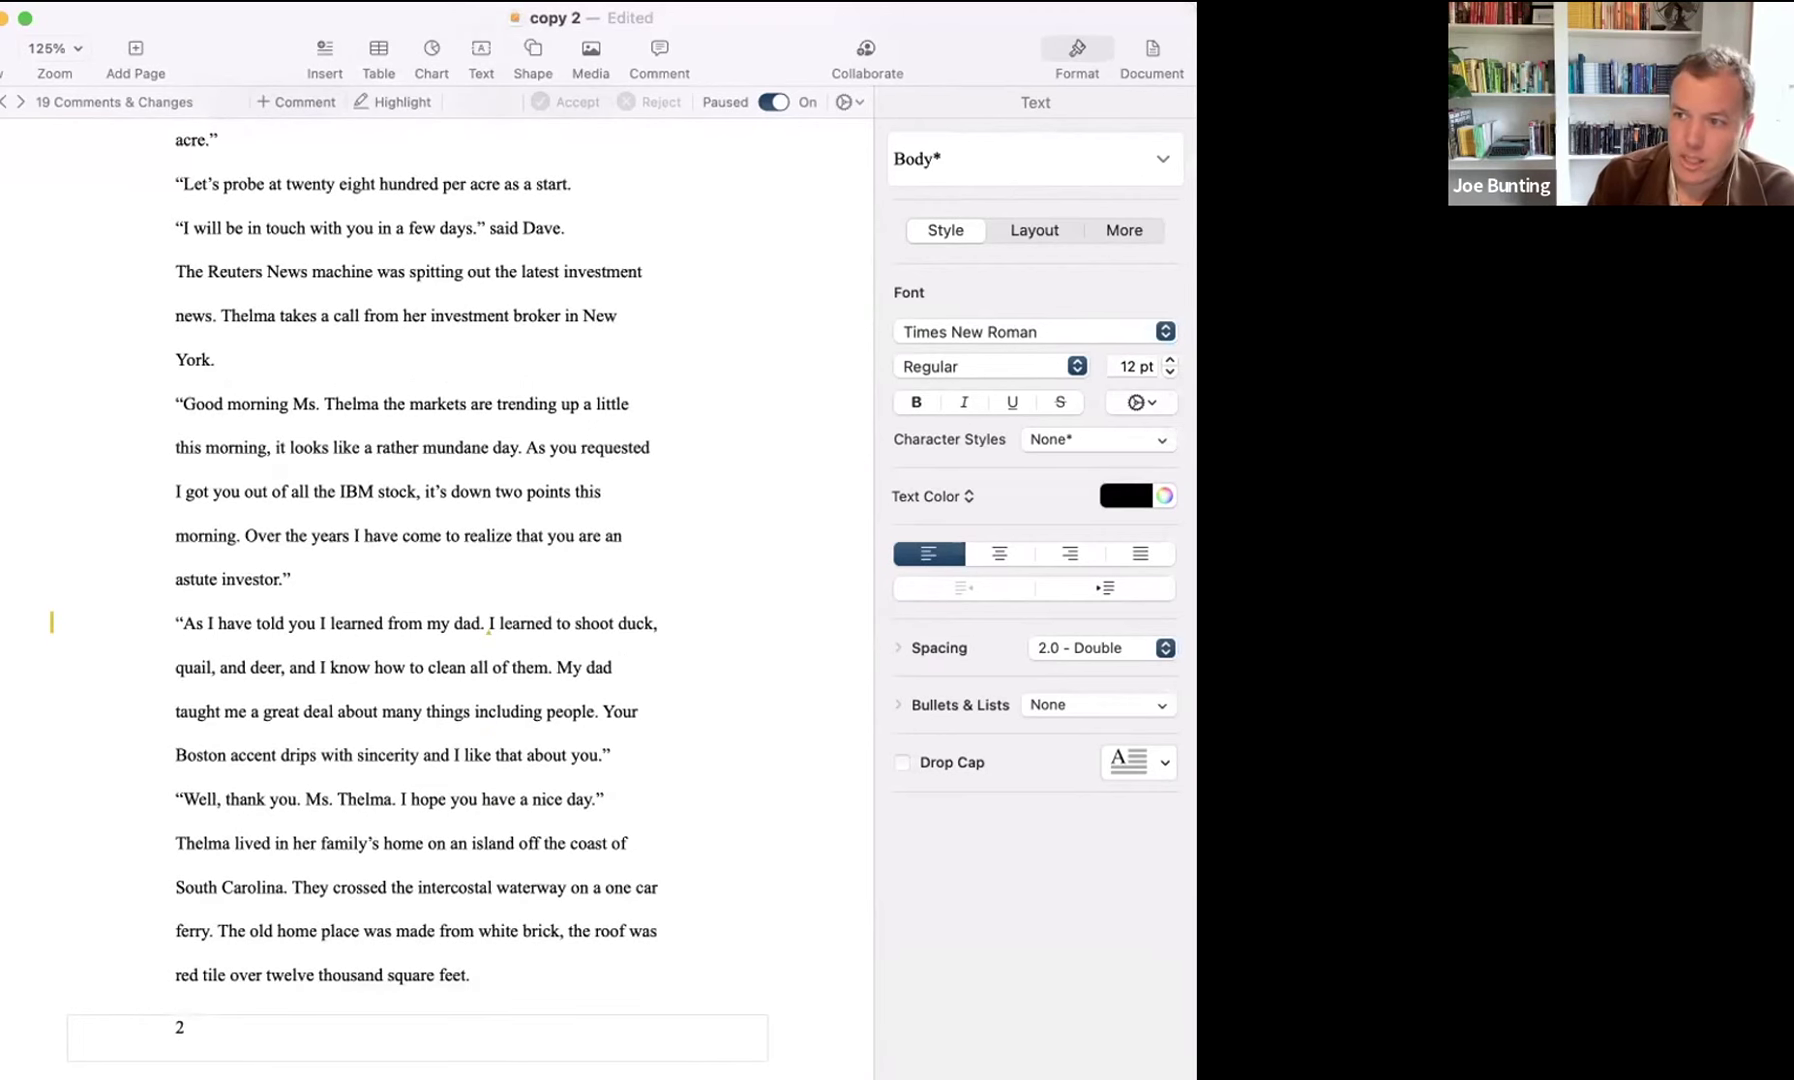
pyautogui.scroll(-15, 437, 600)
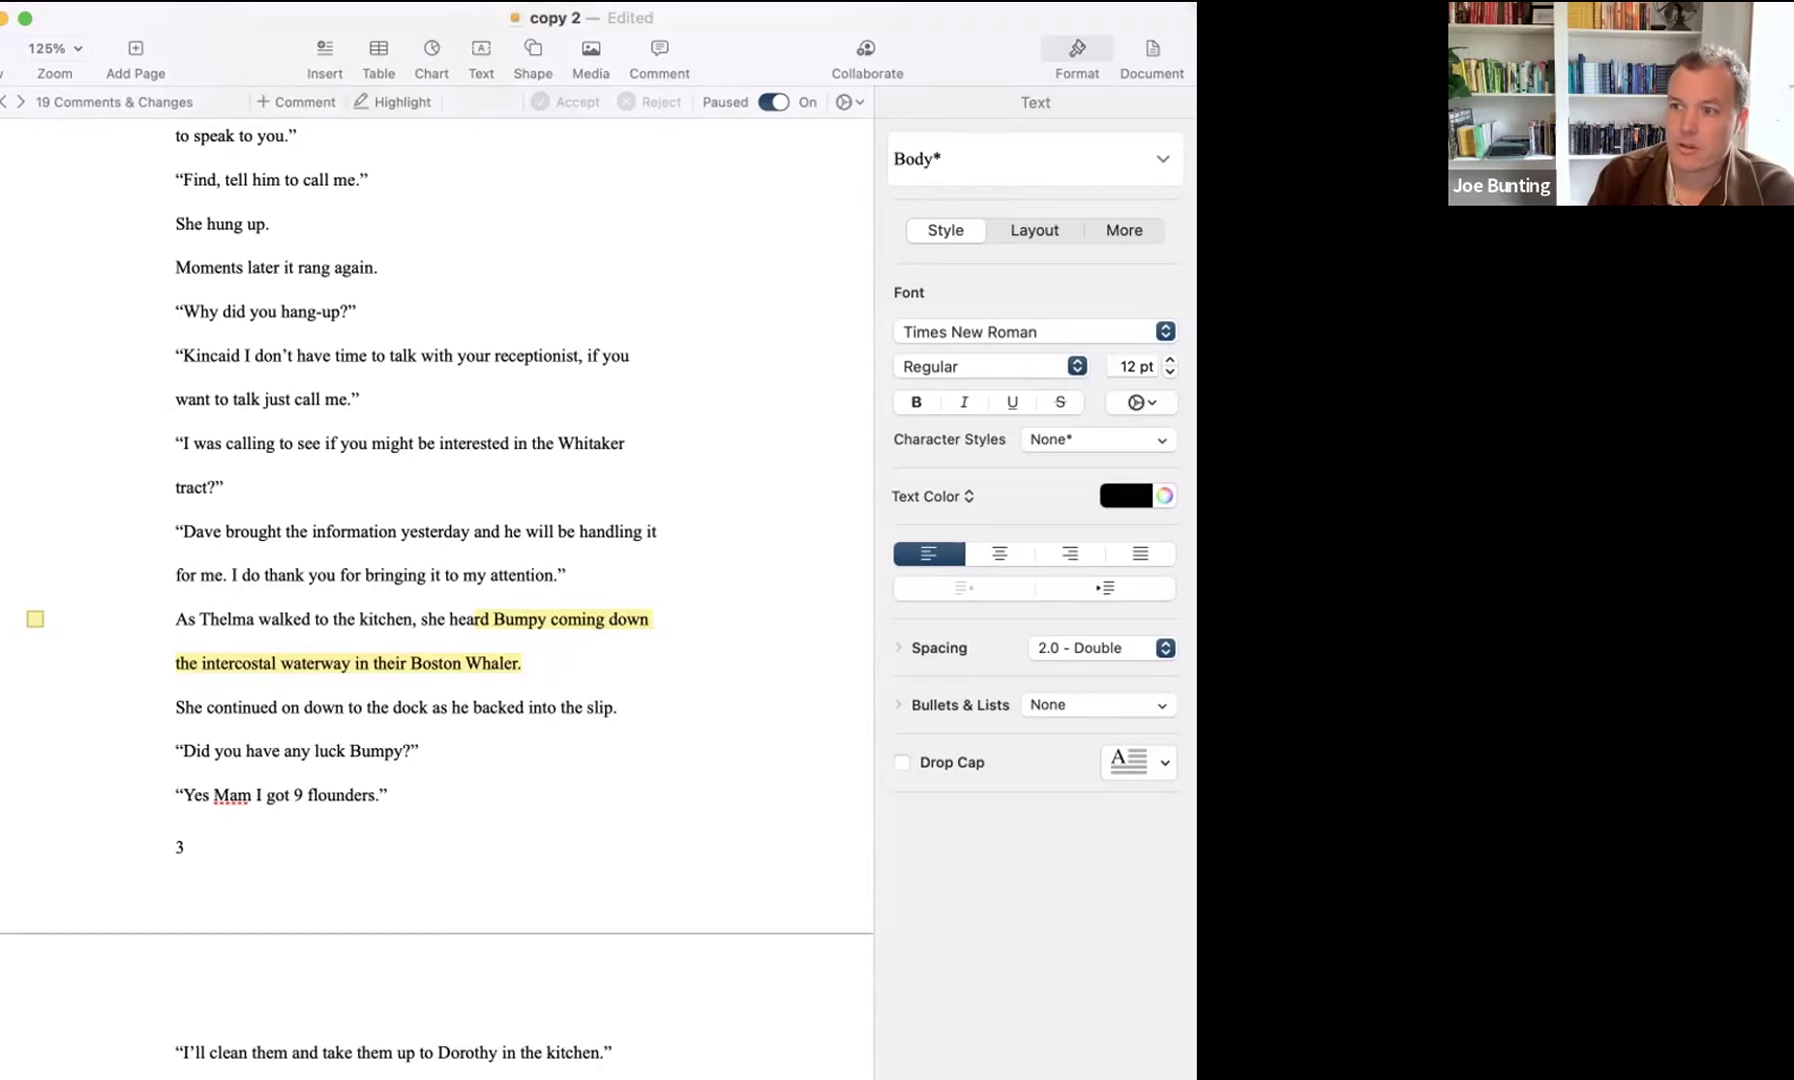
pyautogui.scroll(15, 437, 600)
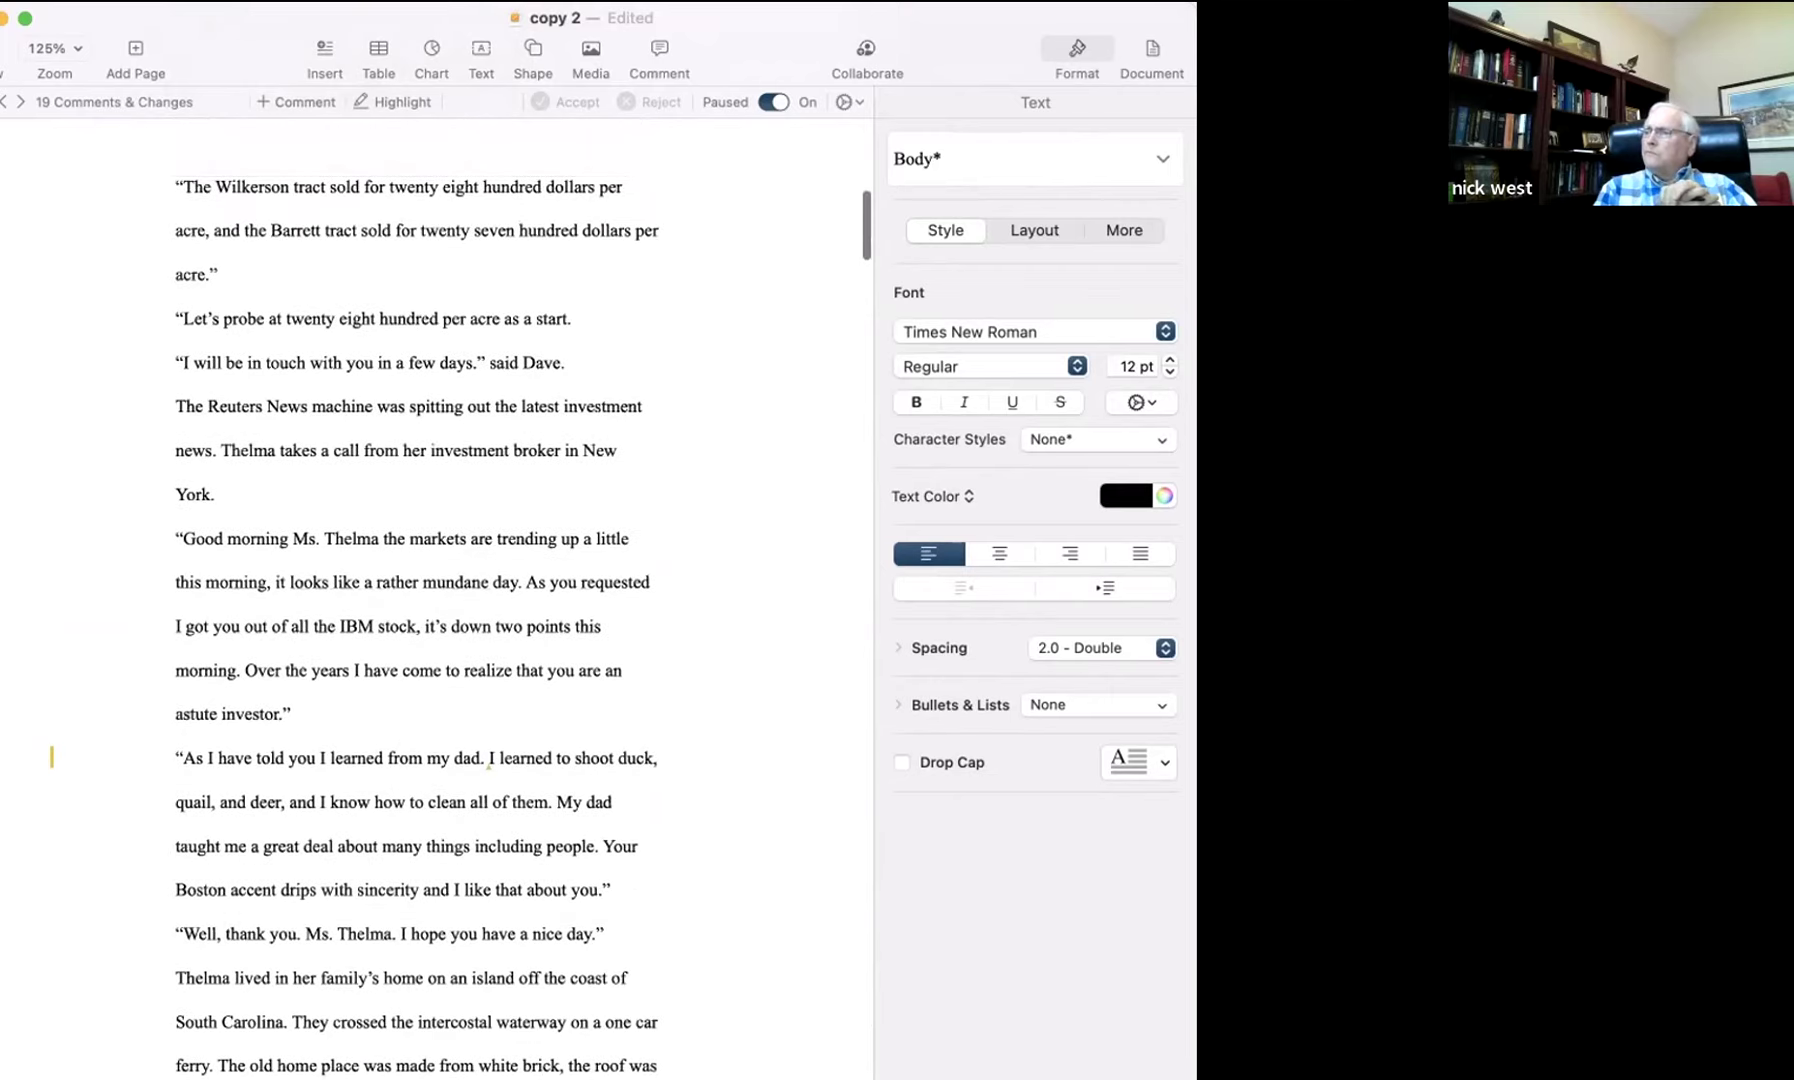
pyautogui.scroll(-8, 505, 1000)
pyautogui.scroll(5, 505, 1000)
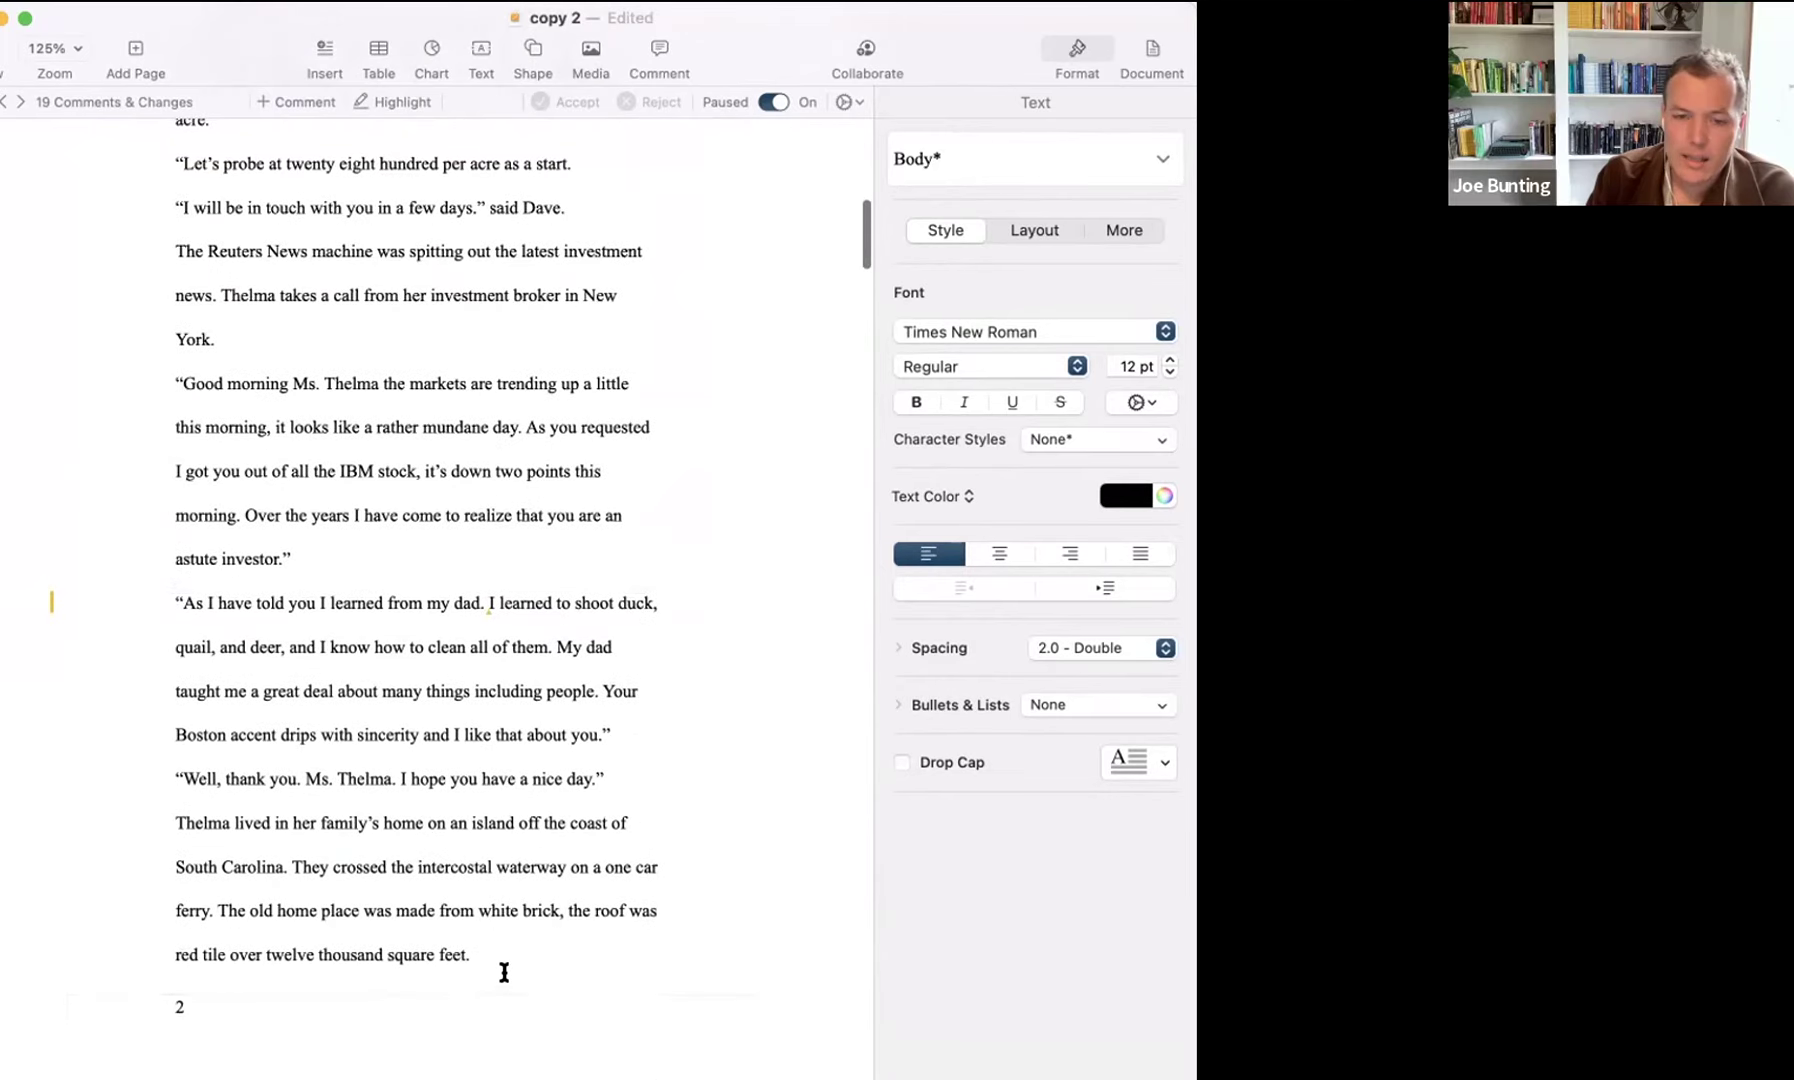
pyautogui.scroll(20, 500, 972)
pyautogui.click(284, 374)
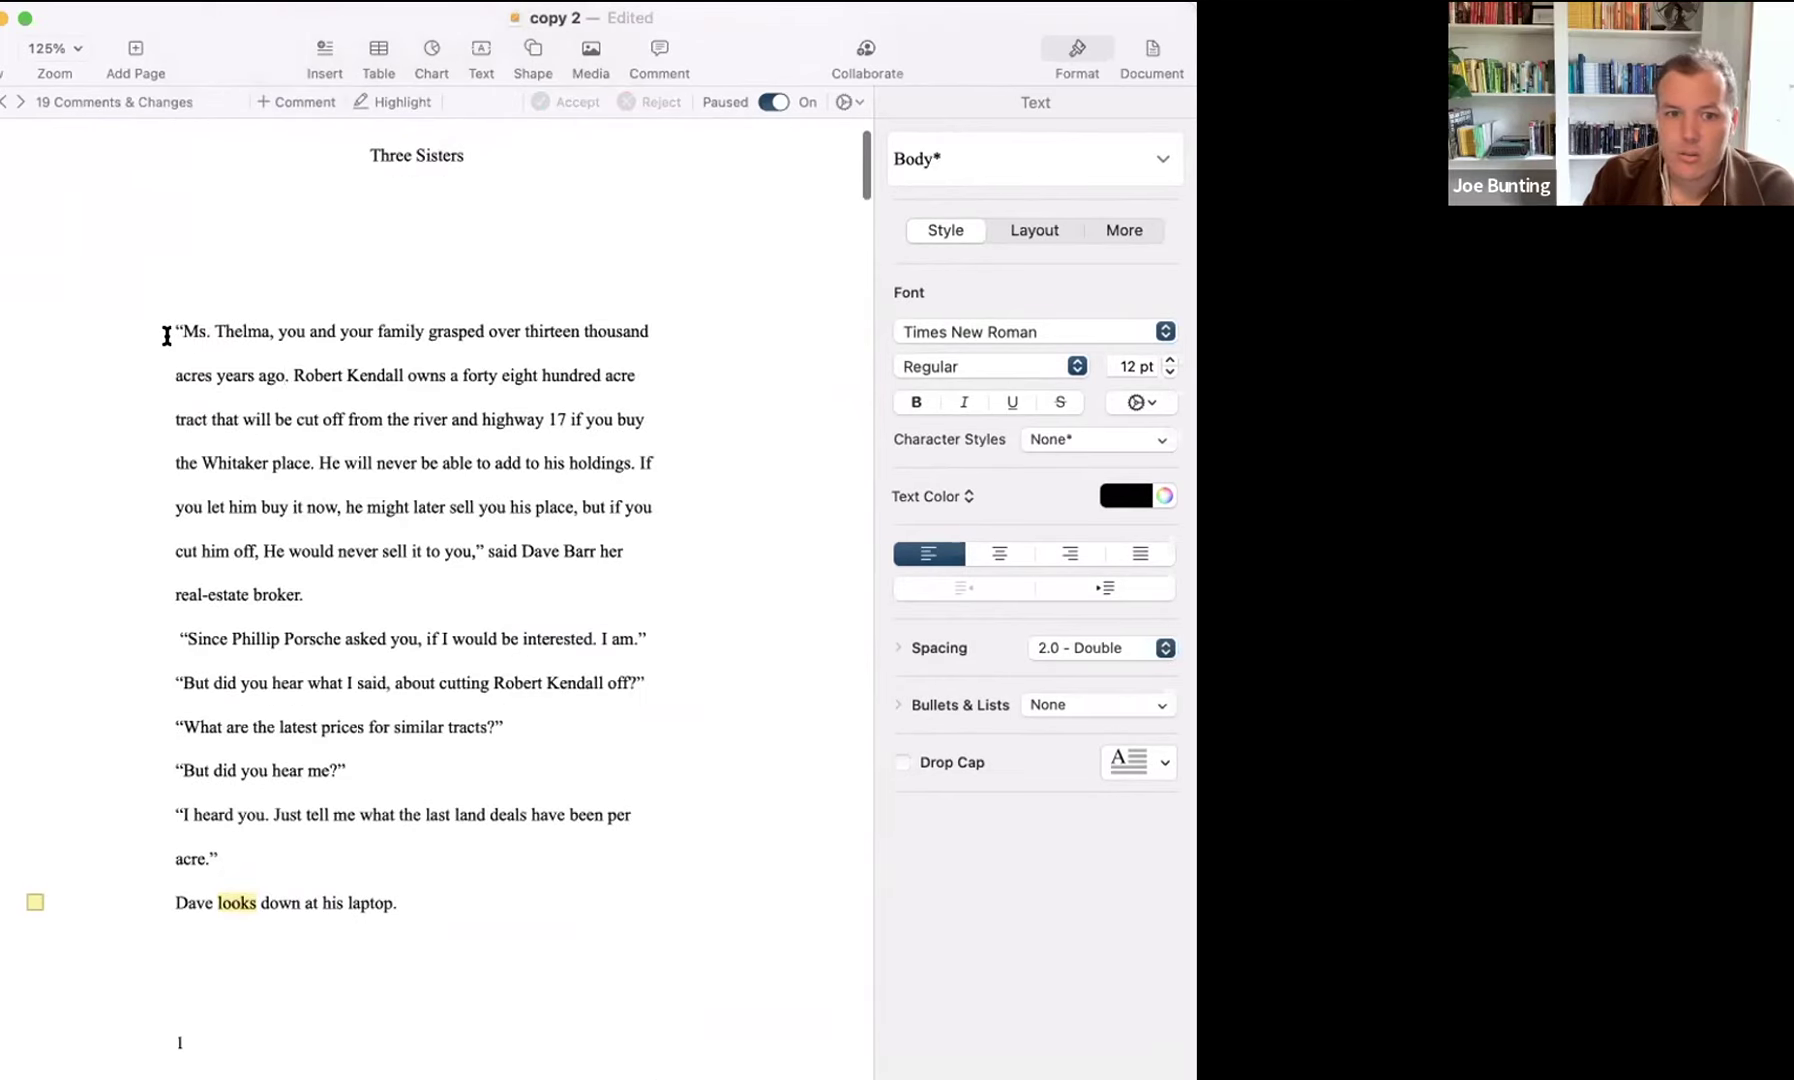
pyautogui.moveTo(166, 332); pyautogui.dragTo(404, 412)
pyautogui.scroll(-20, 516, 916)
# - Insert tracked empty lines after 'Reuters News Service.' so the next-morning scene starts on a new page
pyautogui.click(656, 785)
pyautogui.press('Return')
pyautogui.press('Return')
pyautogui.press('Return')
pyautogui.press('Return')
pyautogui.press('Return')
pyautogui.press('Return')
pyautogui.scroll(15, 401, 404)
pyautogui.scroll(-15, 404, 412)
pyautogui.scroll(5, 404, 412)
pyautogui.scroll(-18, 312, 703)
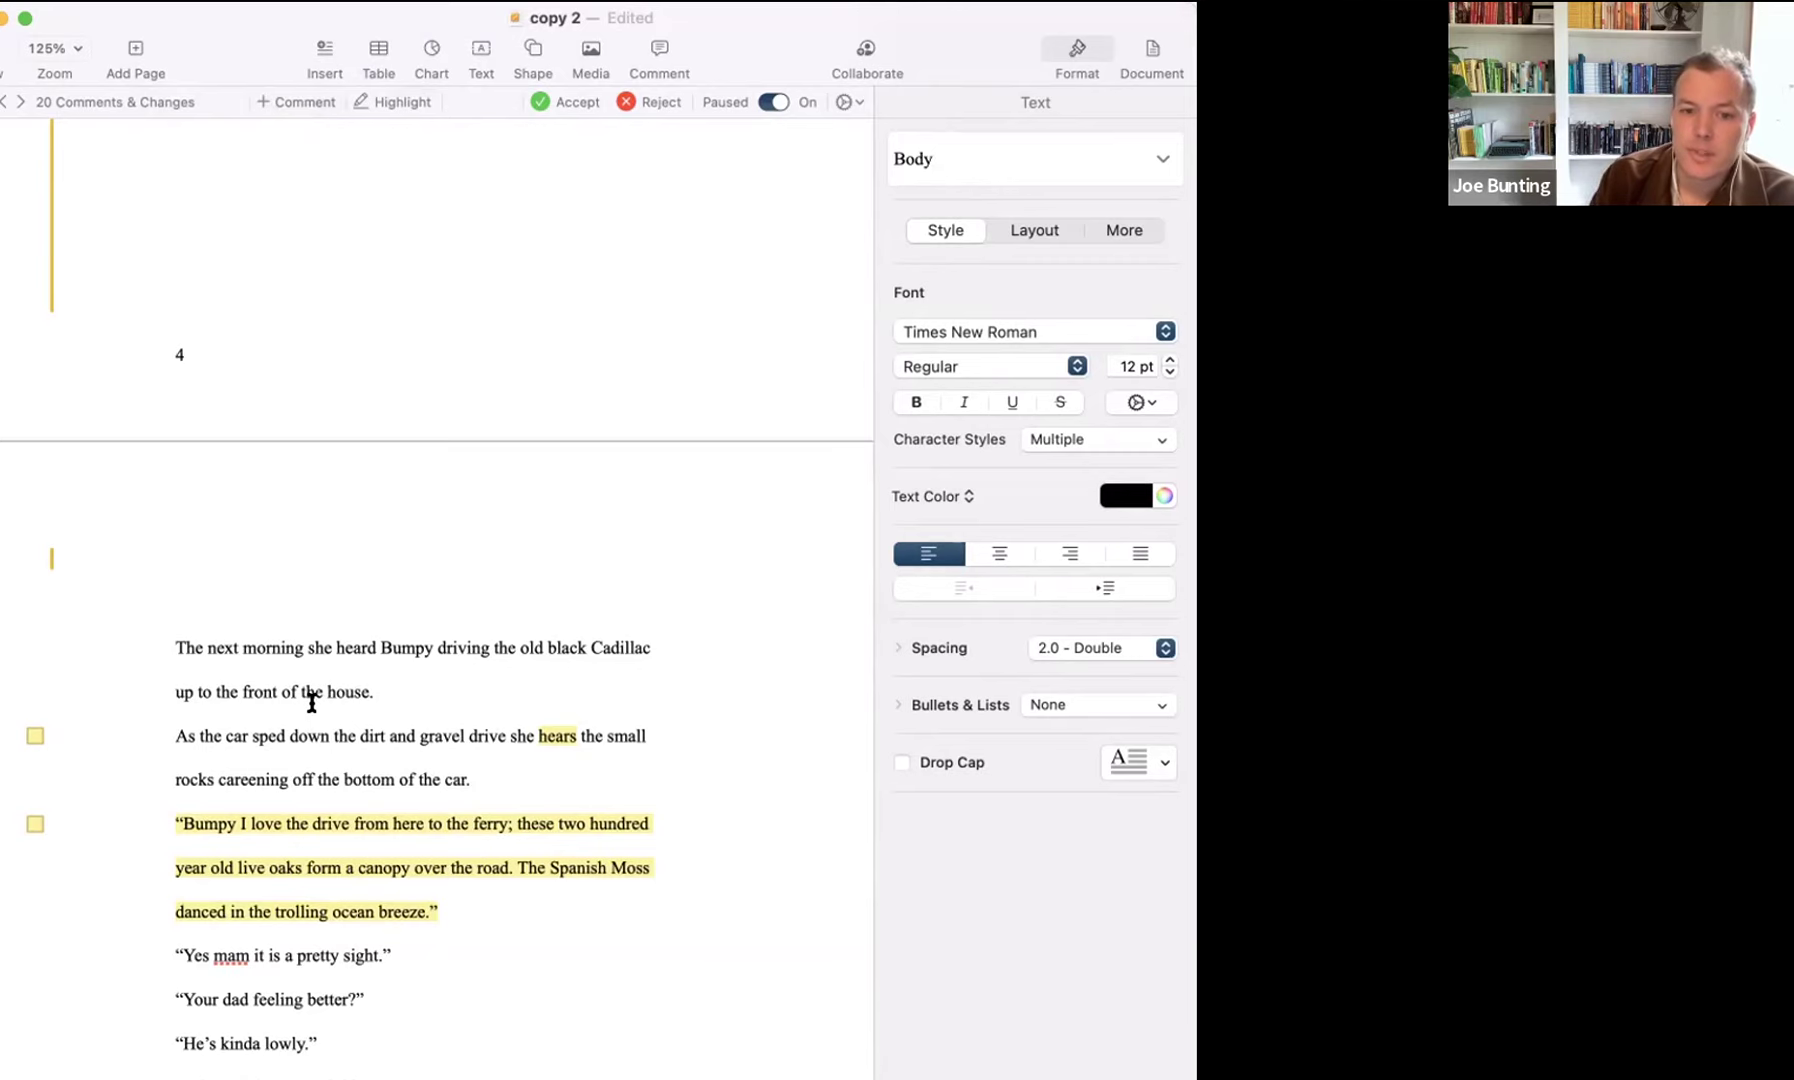
pyautogui.scroll(-5, 457, 685)
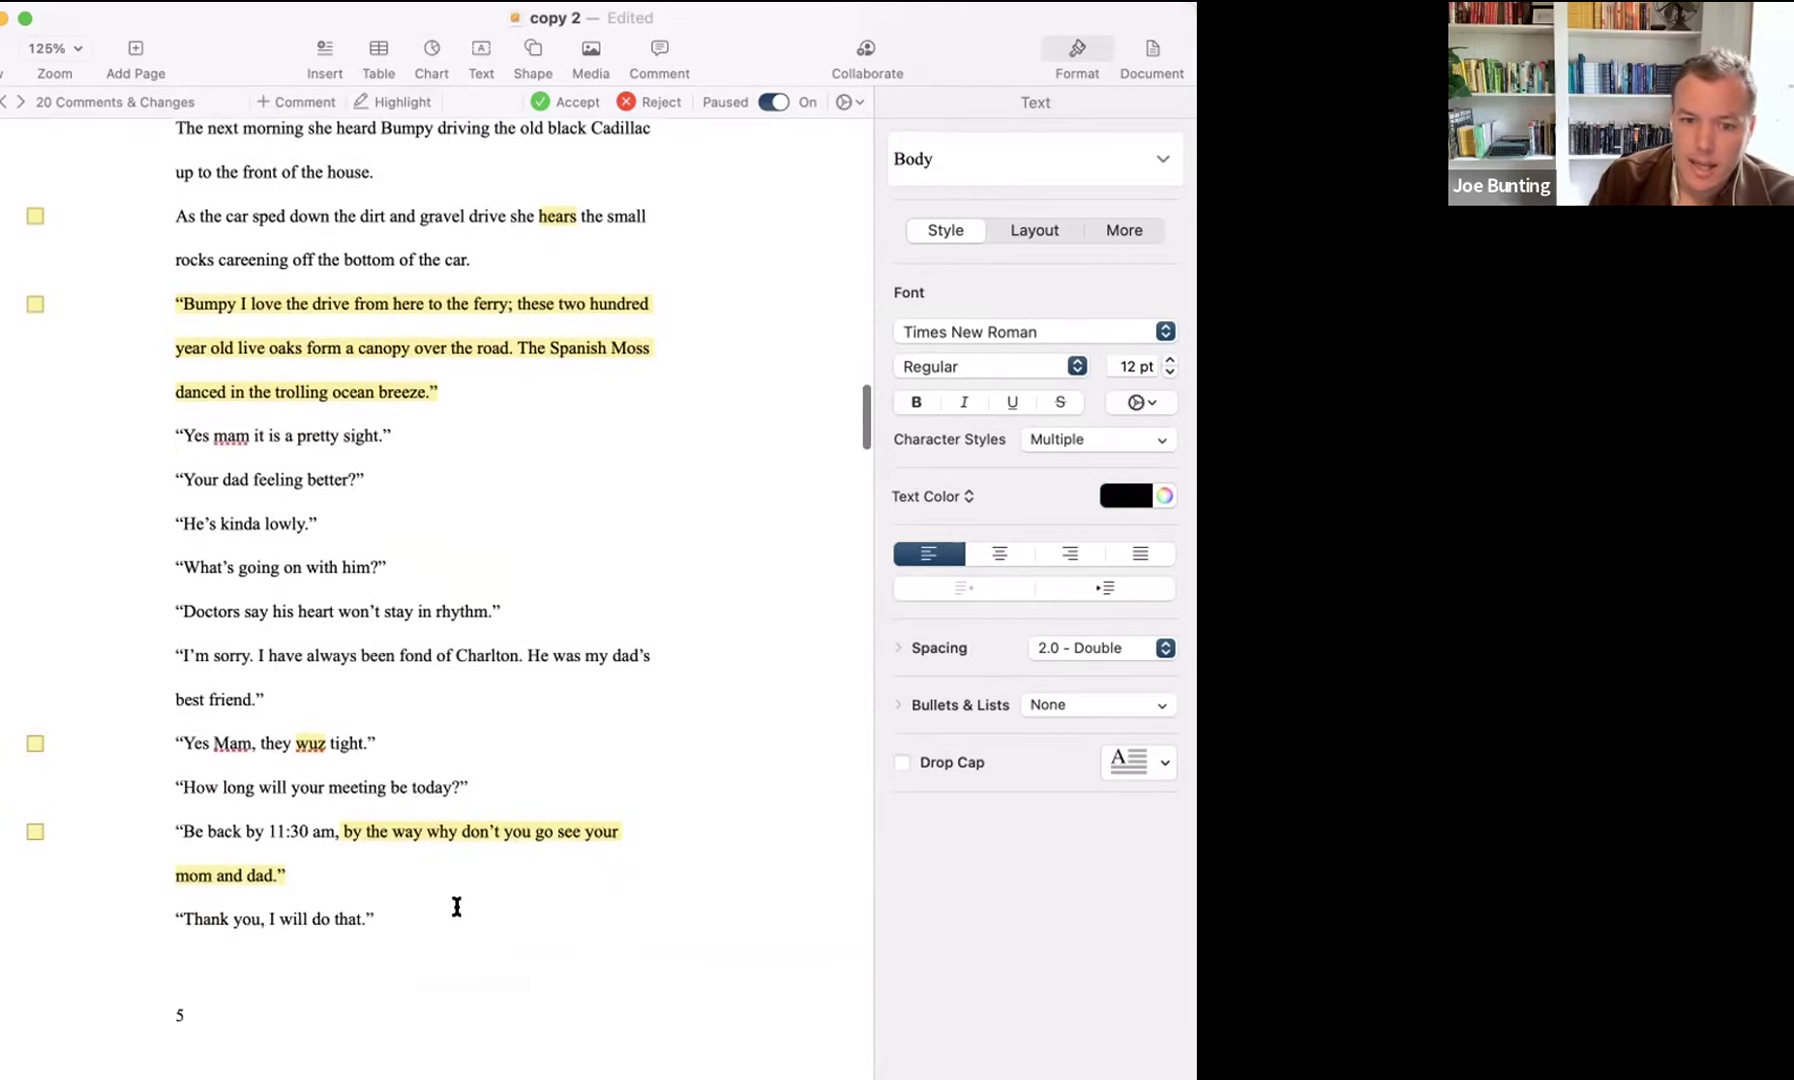
pyautogui.scroll(-7, 460, 905)
pyautogui.scroll(13, 464, 908)
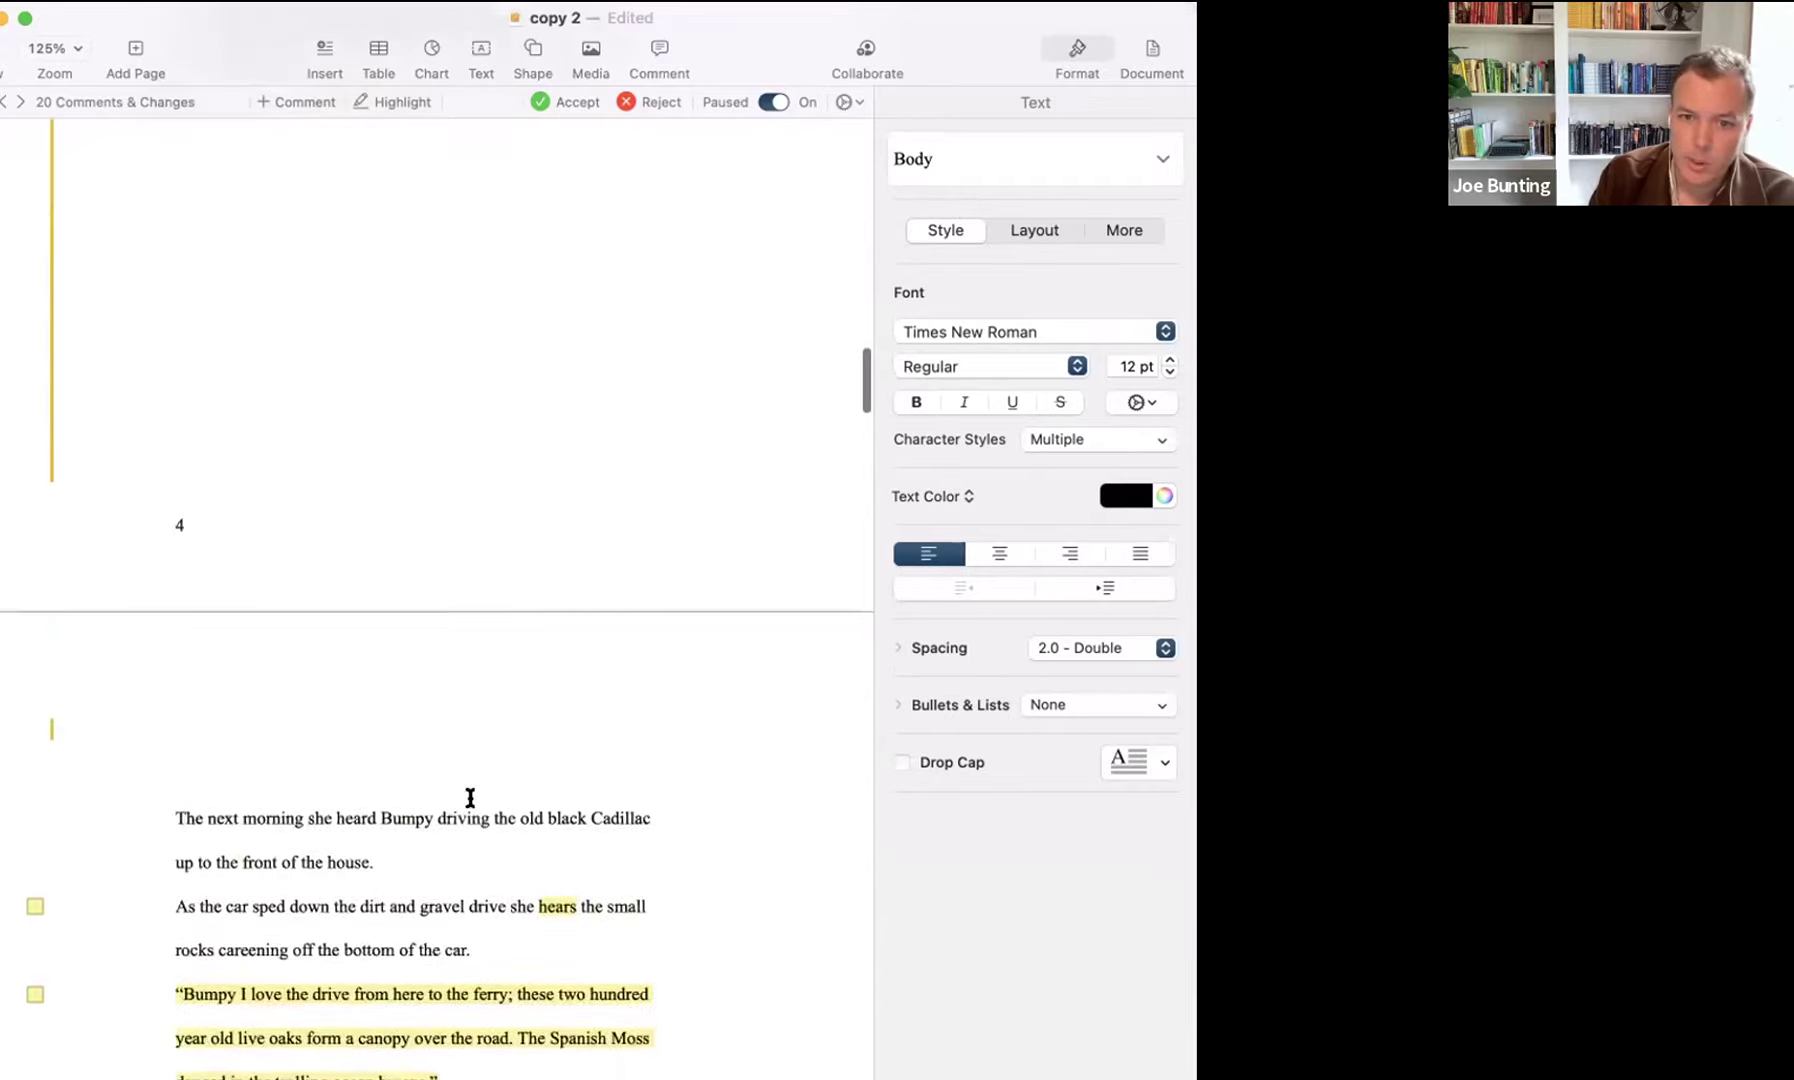
pyautogui.press('super+a')
pyautogui.scroll(13, 472, 644)
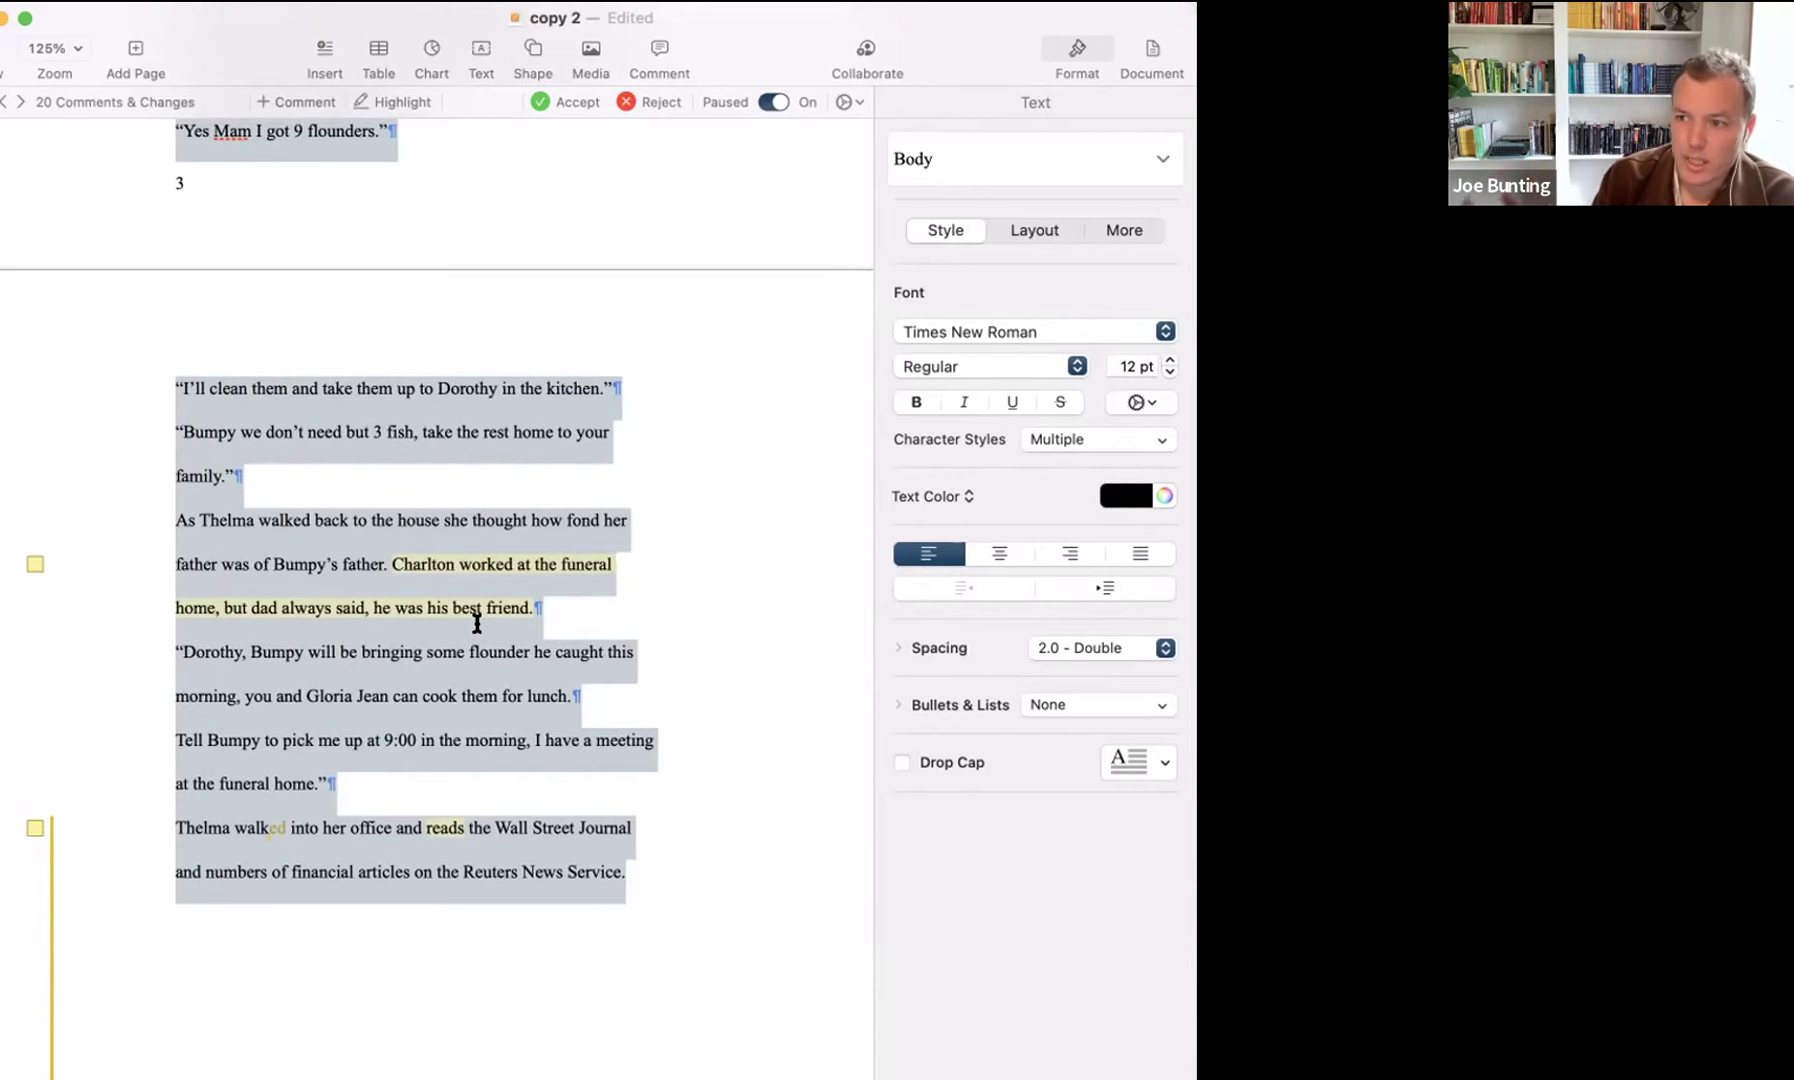
pyautogui.scroll(15, 440, 645)
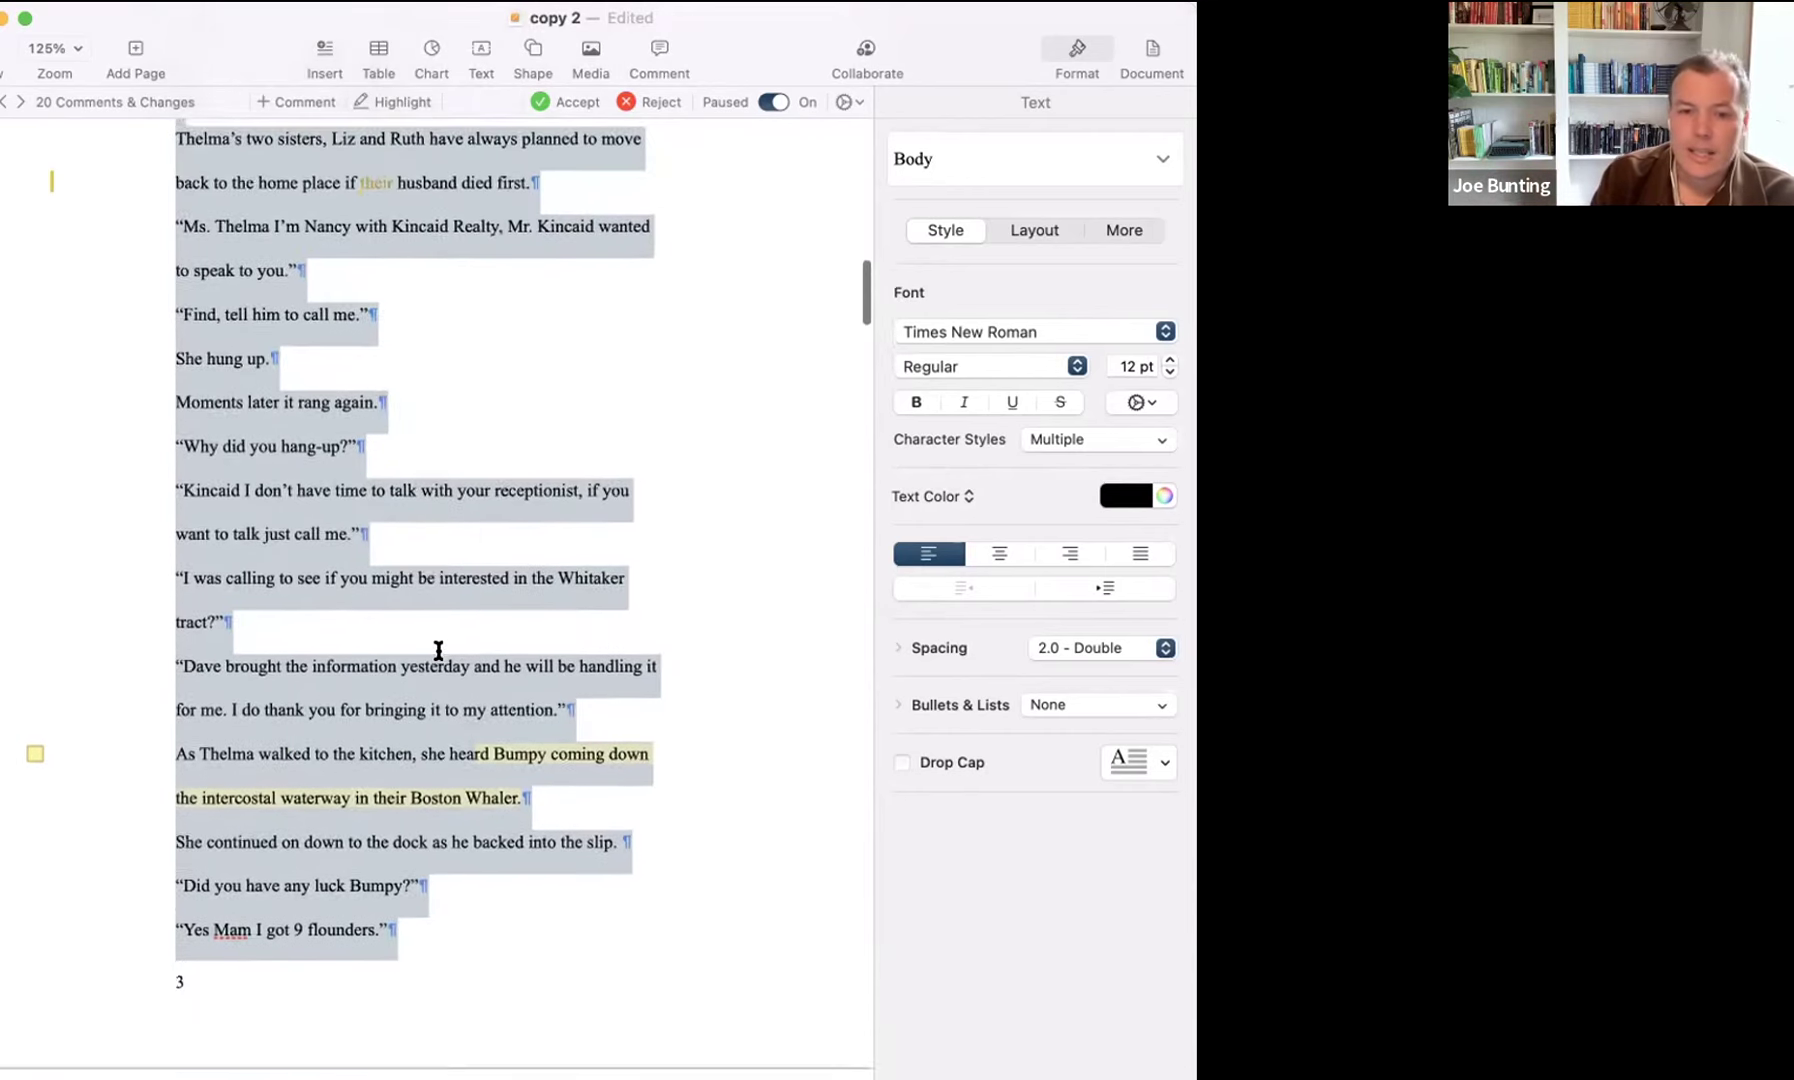
pyautogui.scroll(15, 430, 680)
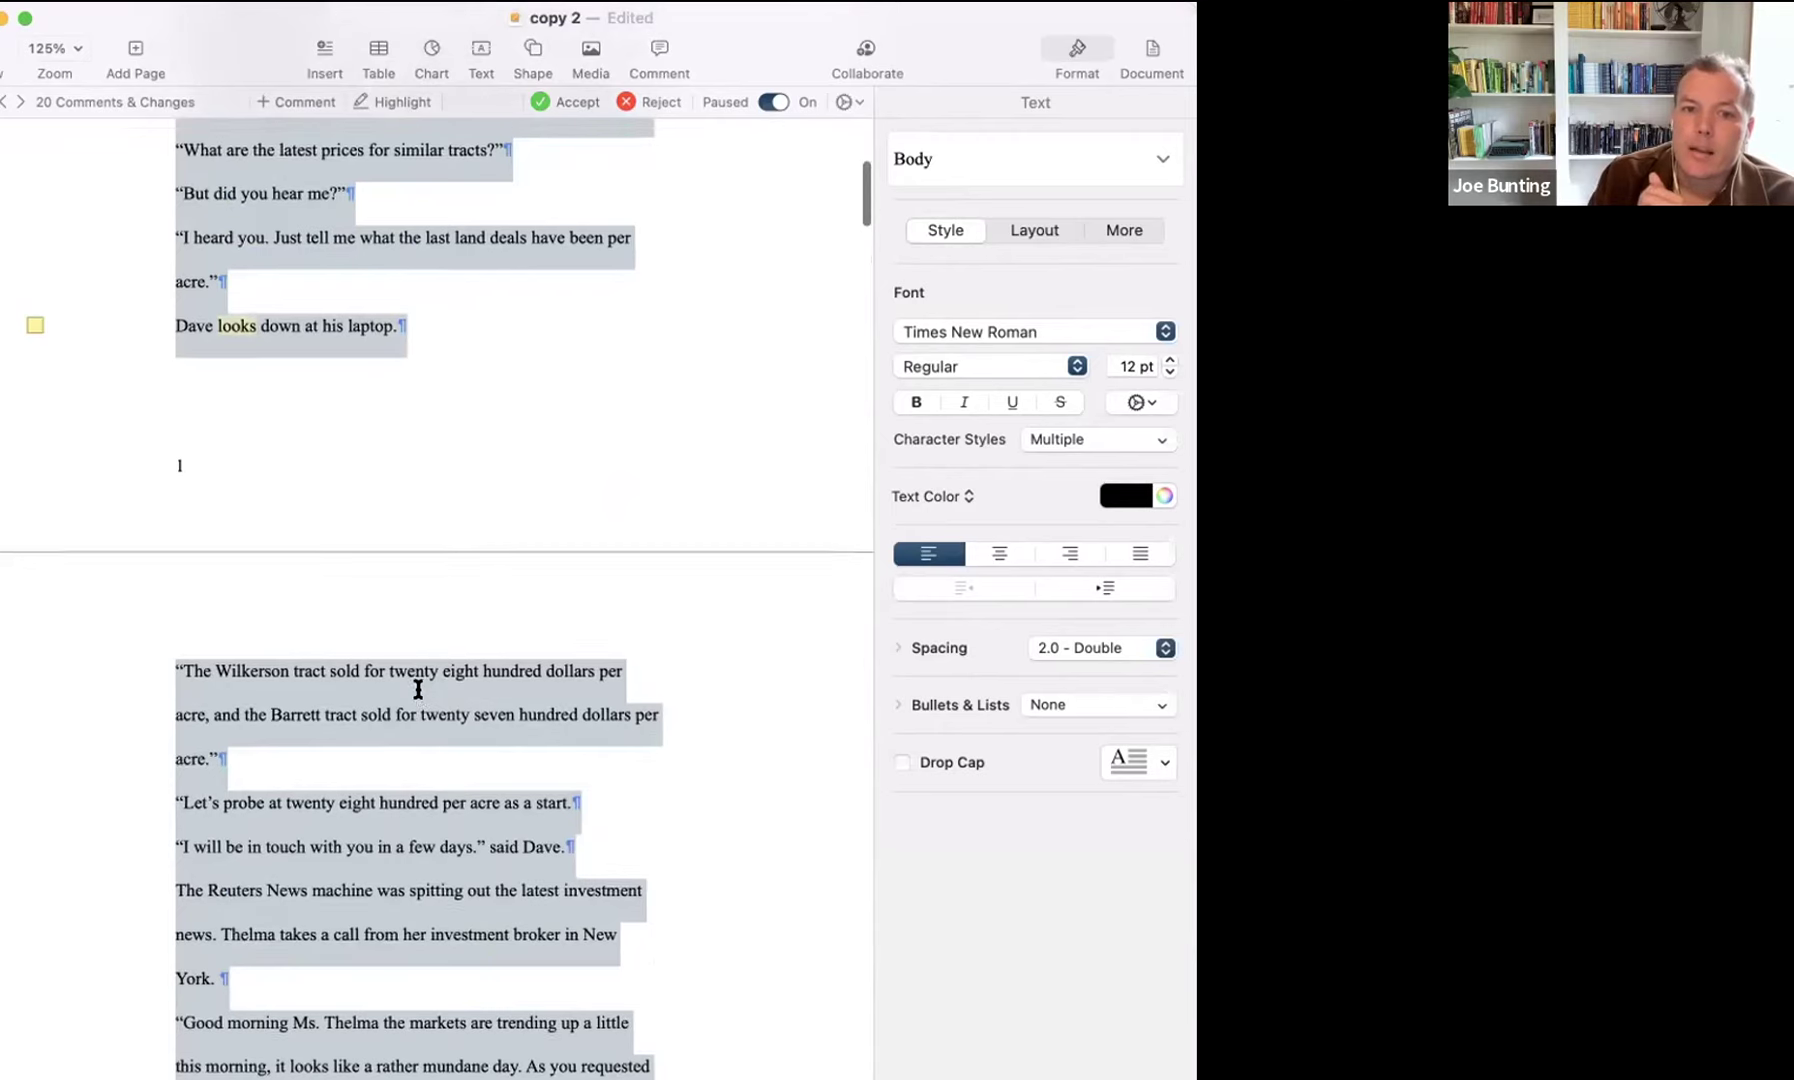
pyautogui.click(146, 469)
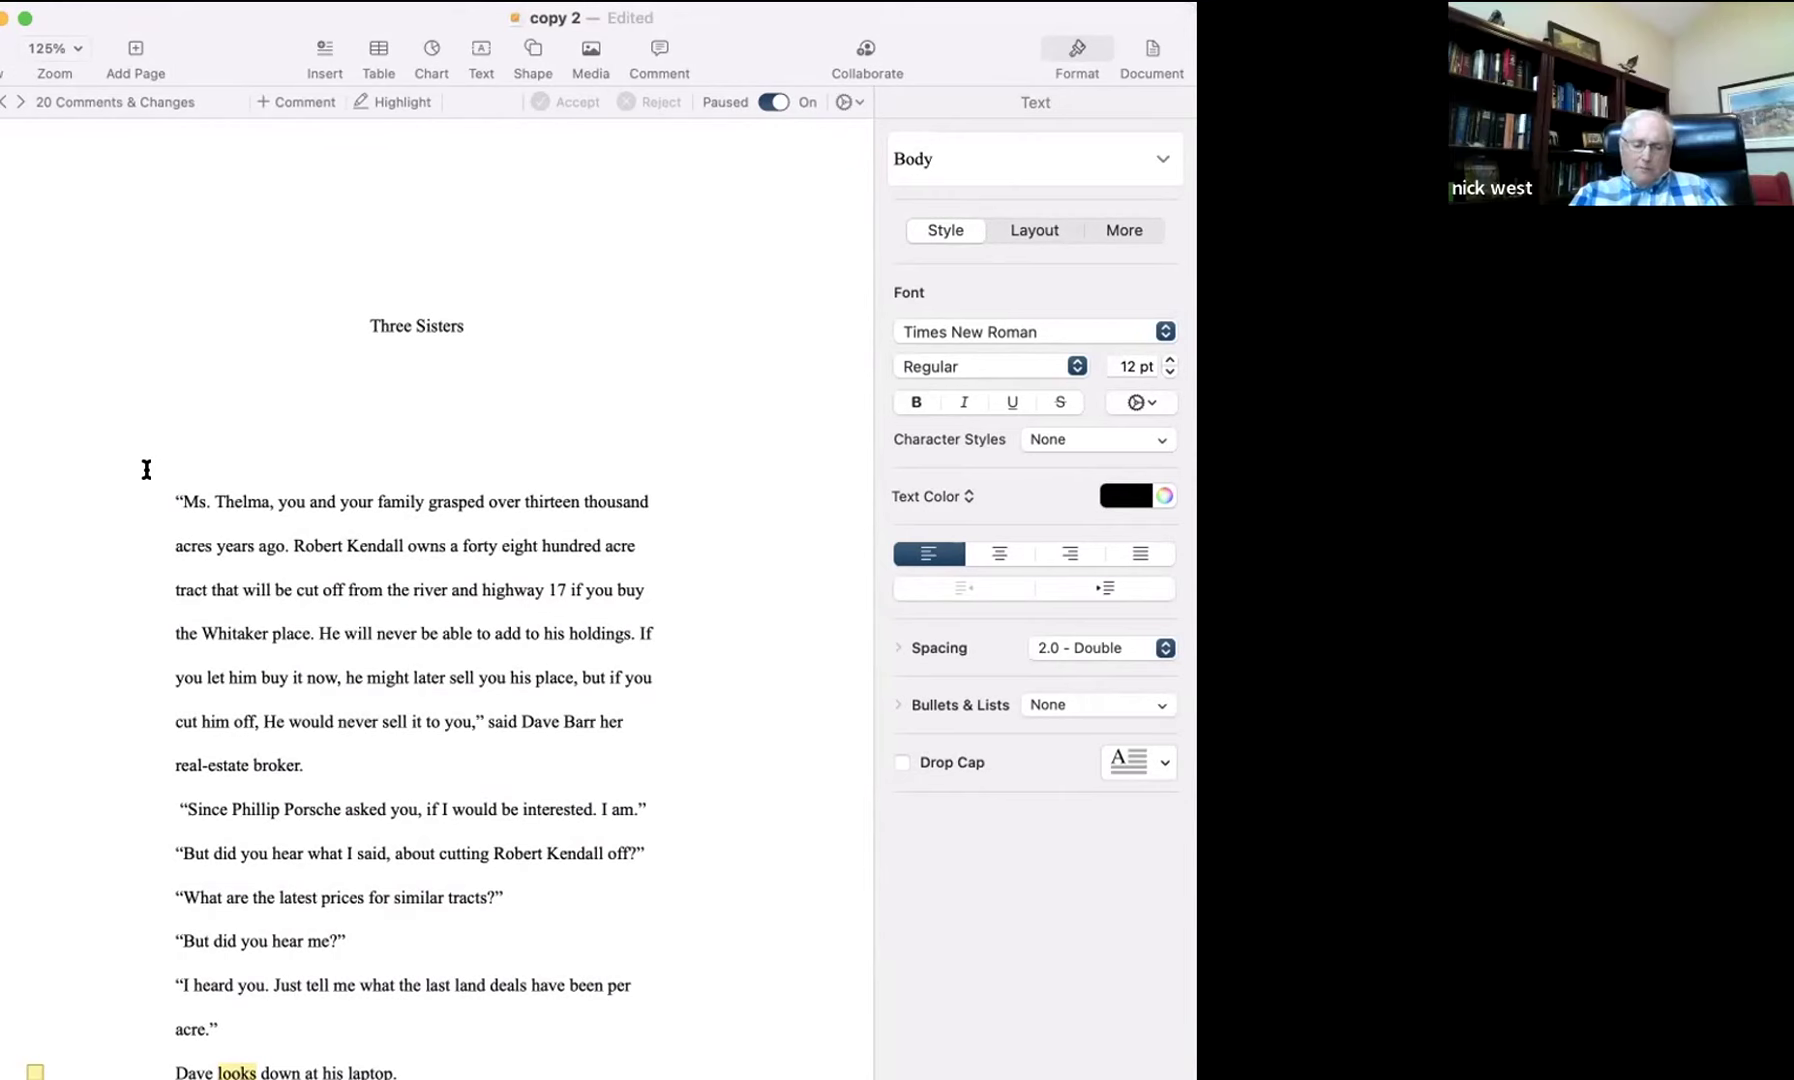
pyautogui.scroll(-5, 185, 479)
pyautogui.scroll(-15, 185, 479)
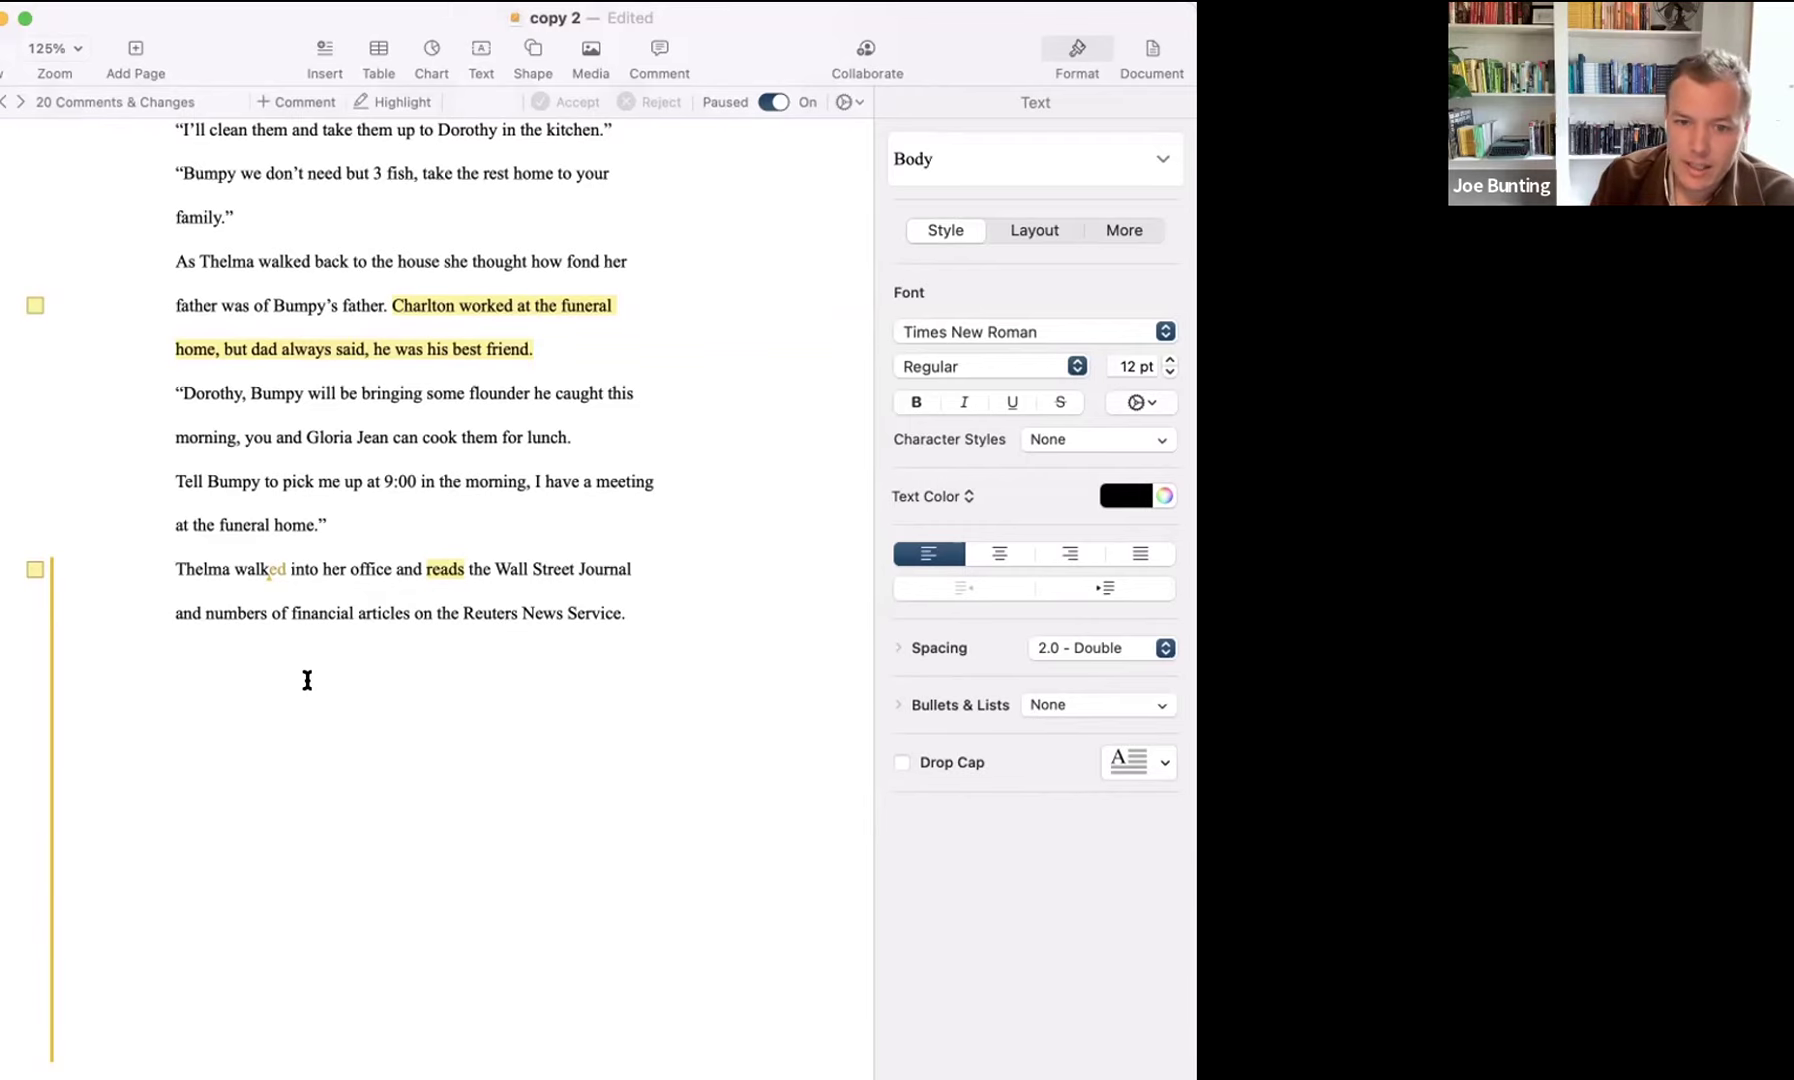
pyautogui.scroll(-5, 310, 680)
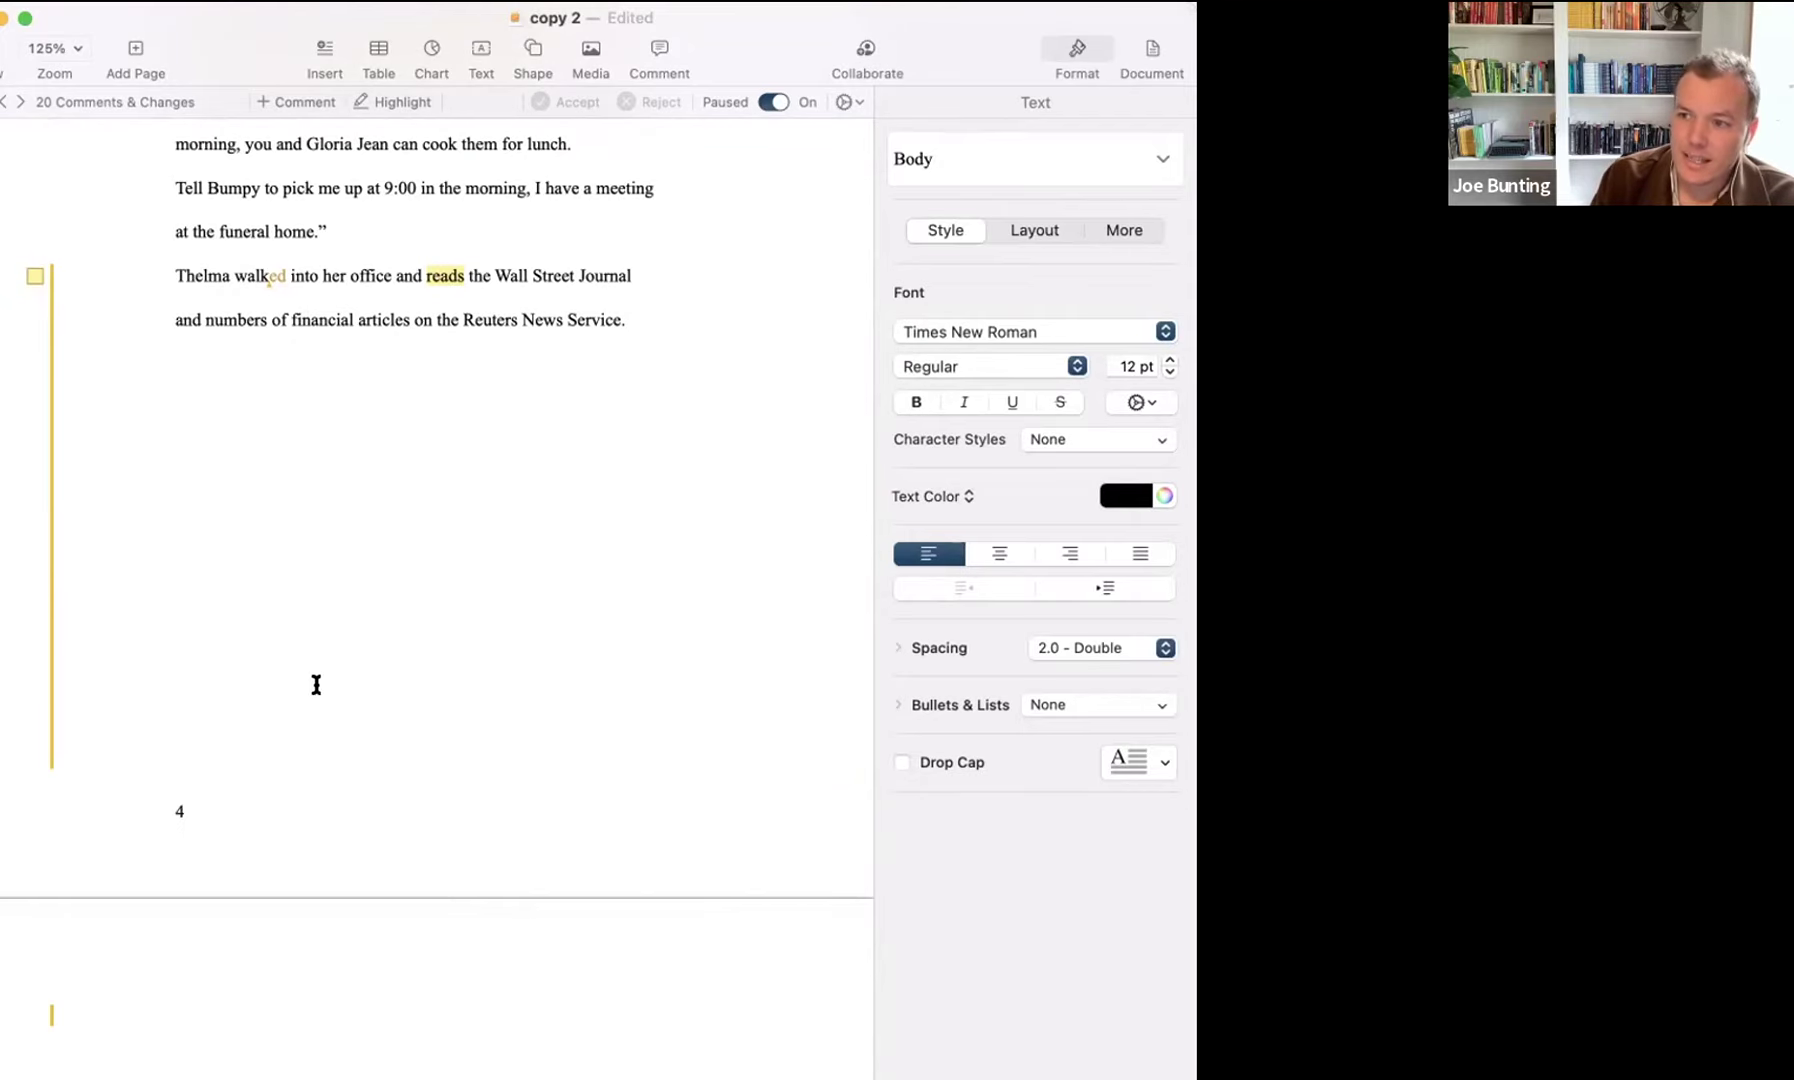
pyautogui.click(85, 1067)
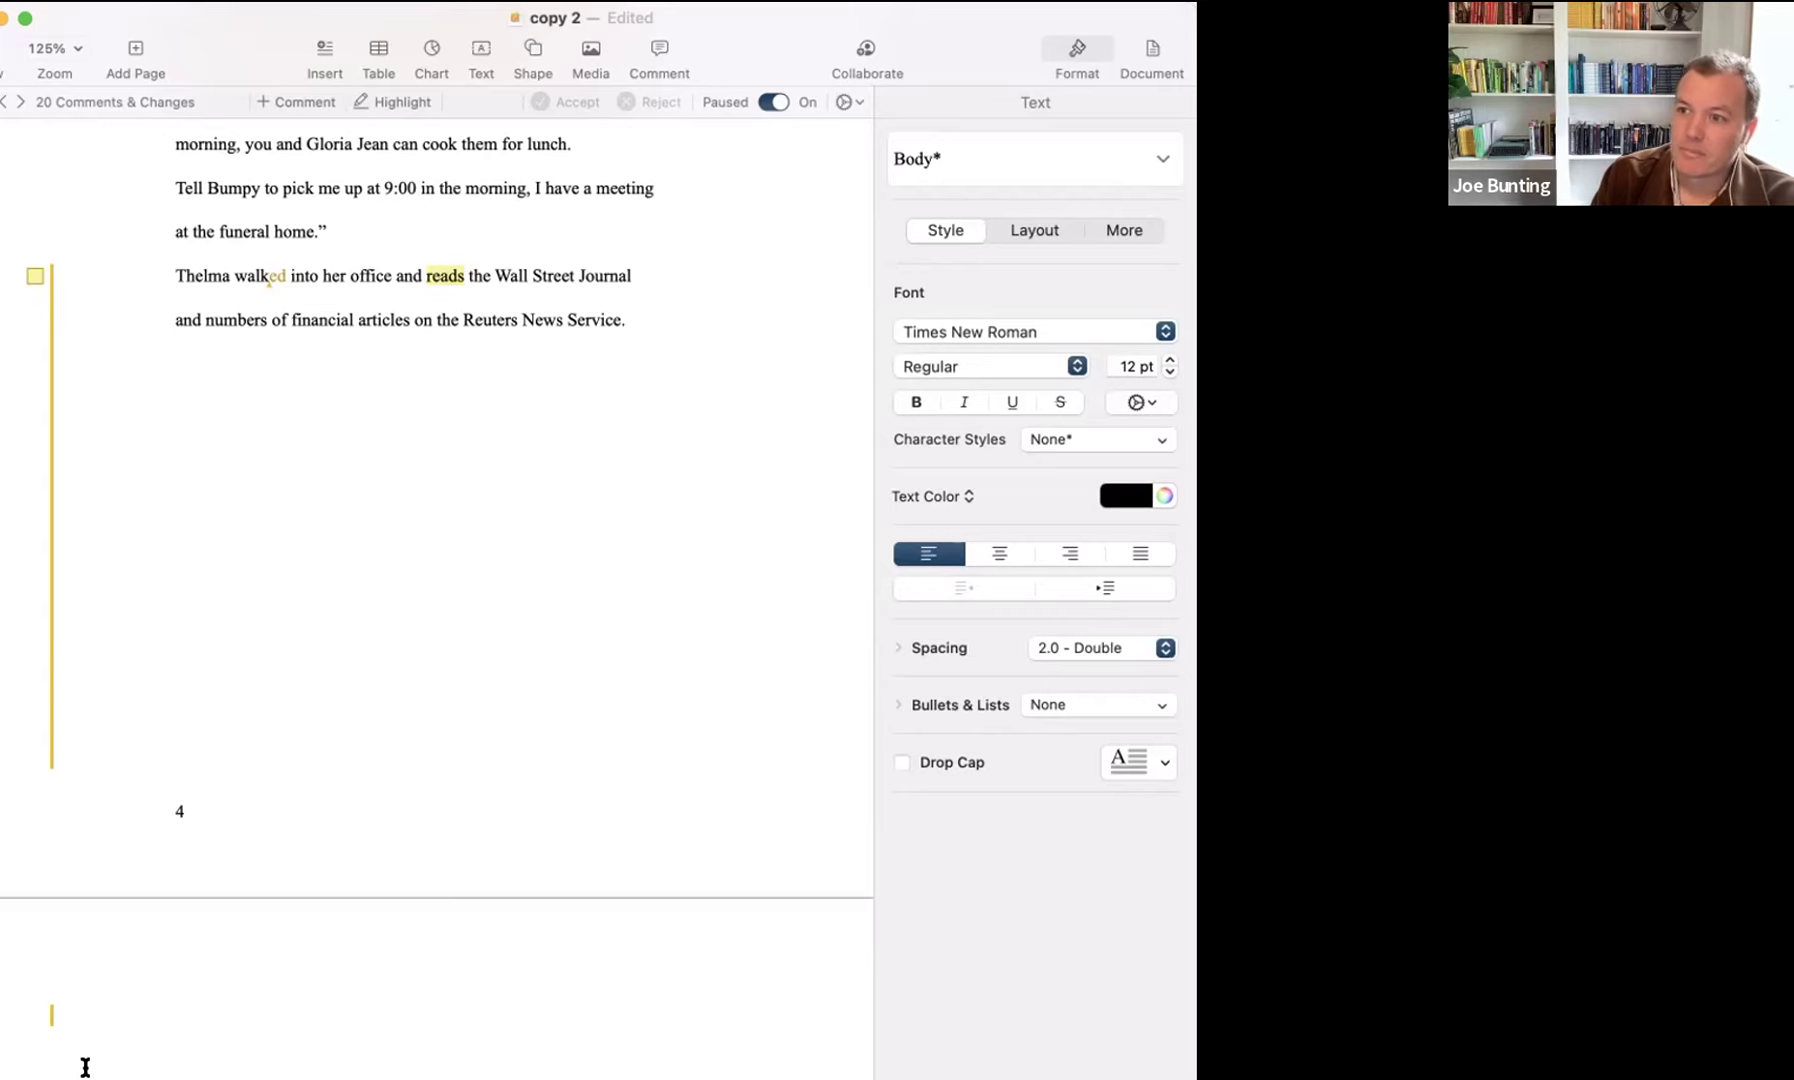
pyautogui.scroll(3, 85, 1067)
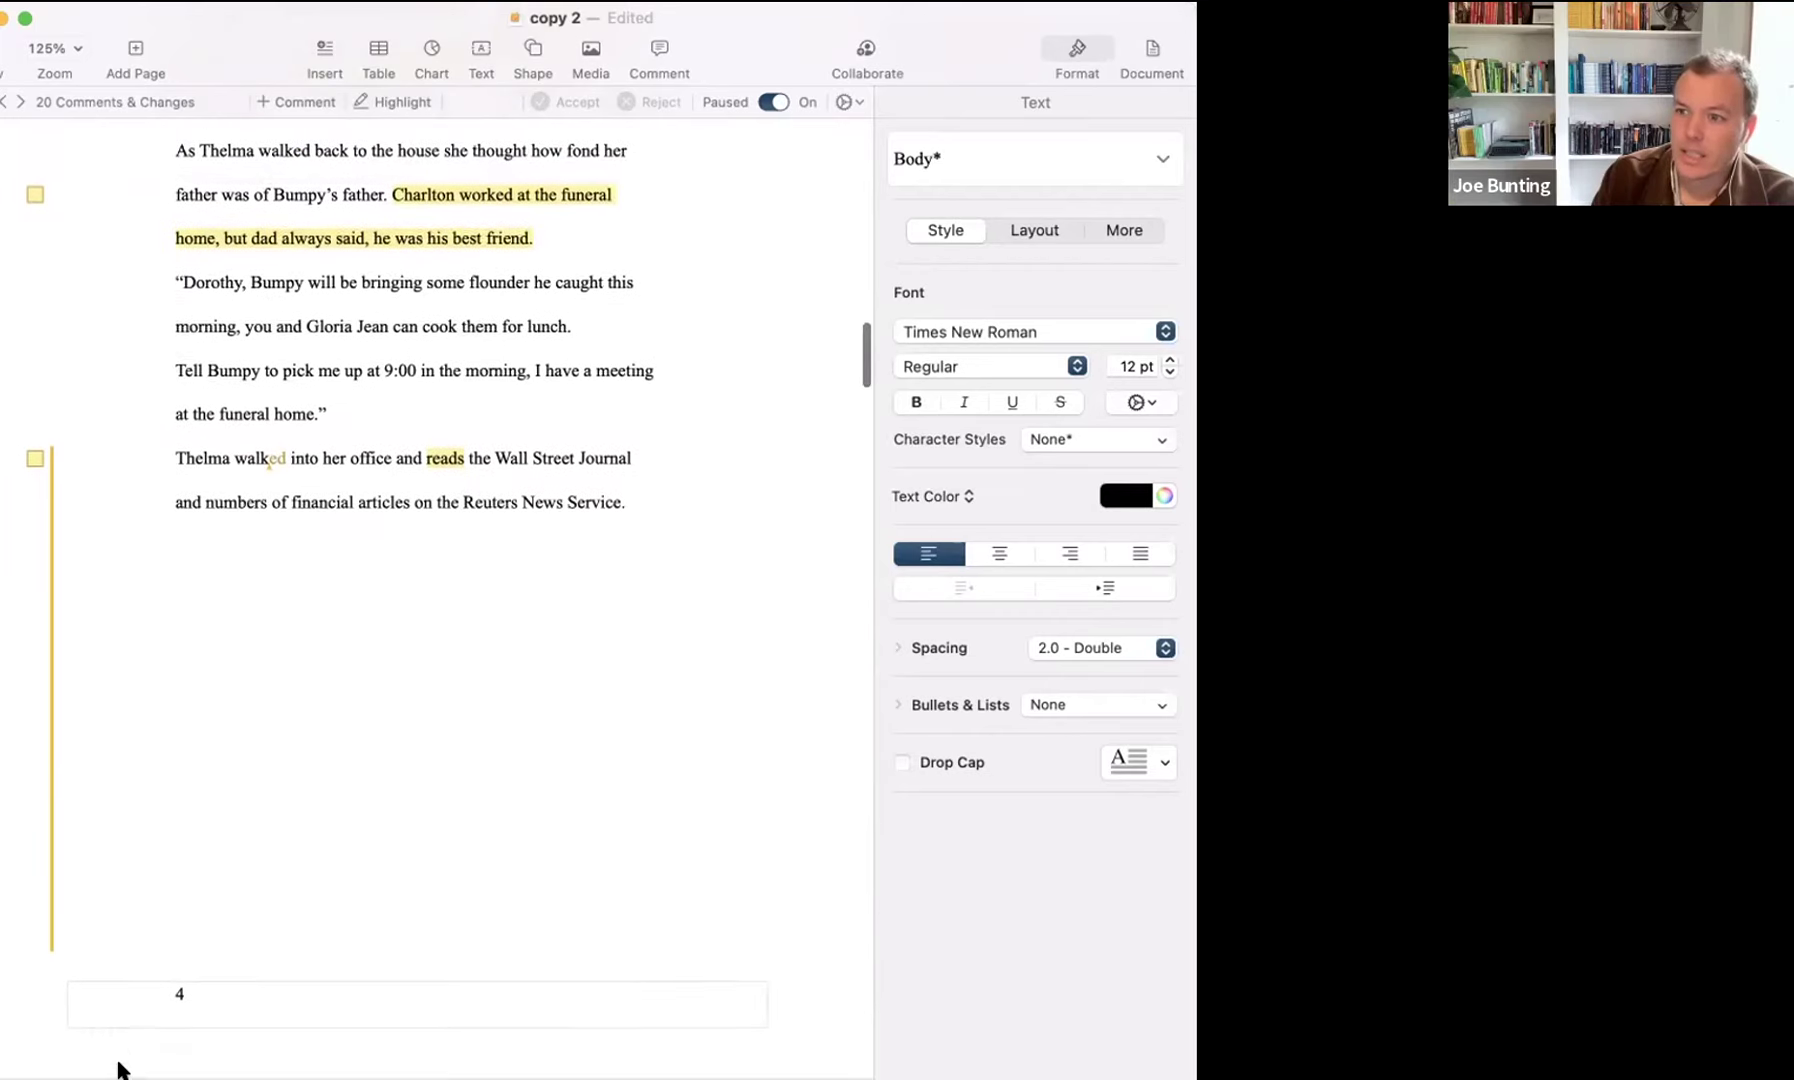
pyautogui.scroll(-2, 117, 1069)
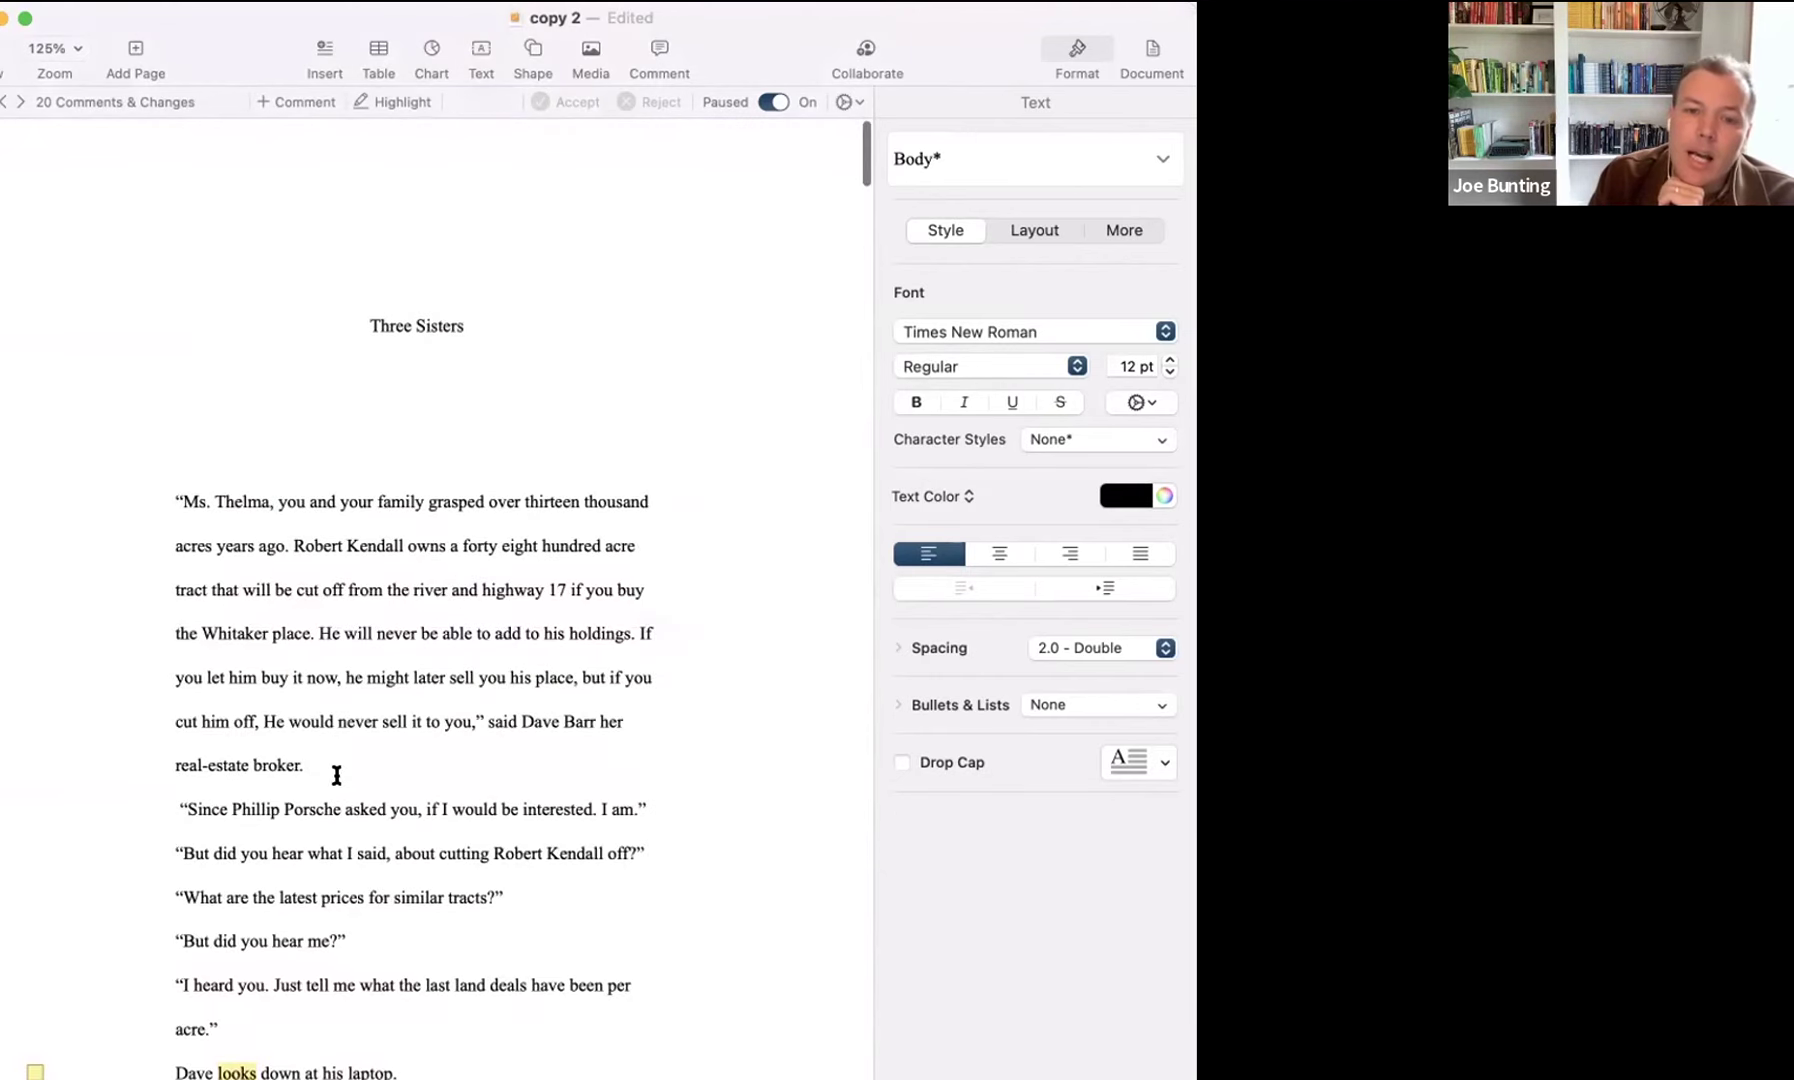
pyautogui.scroll(-15, 336, 772)
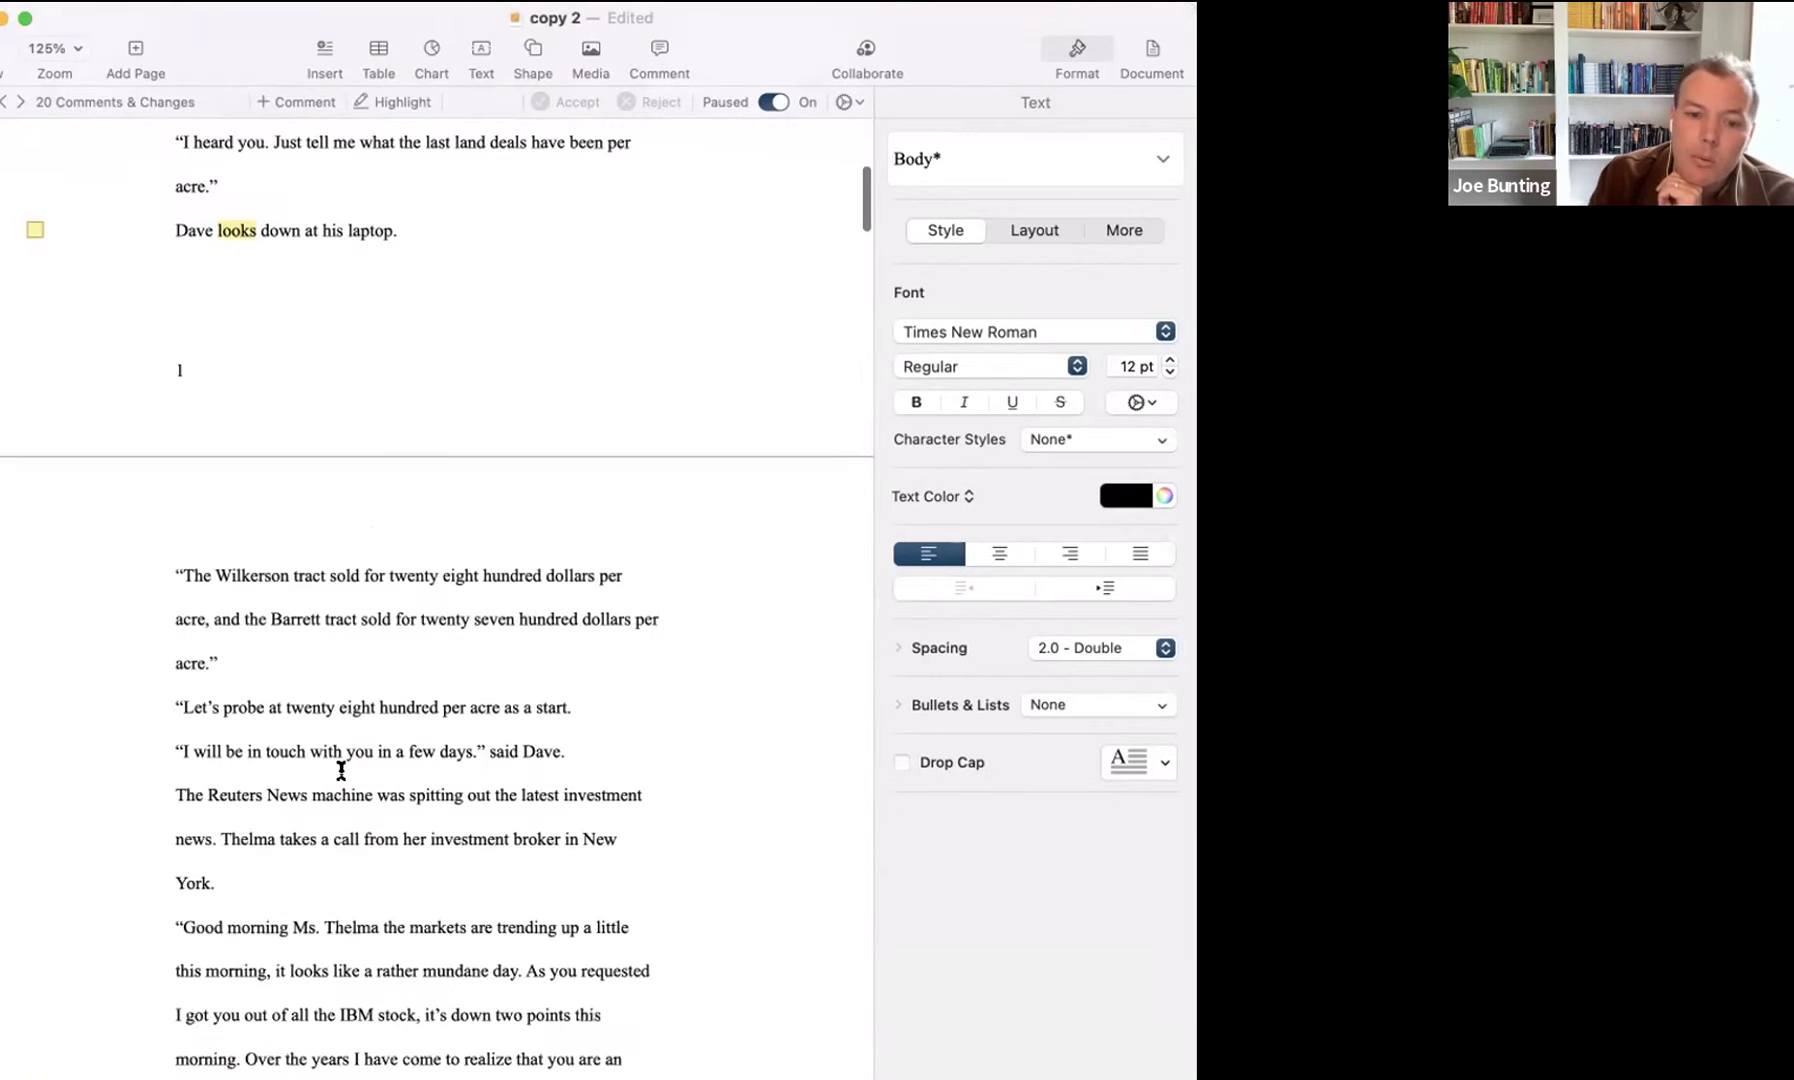
pyautogui.scroll(-5, 341, 770)
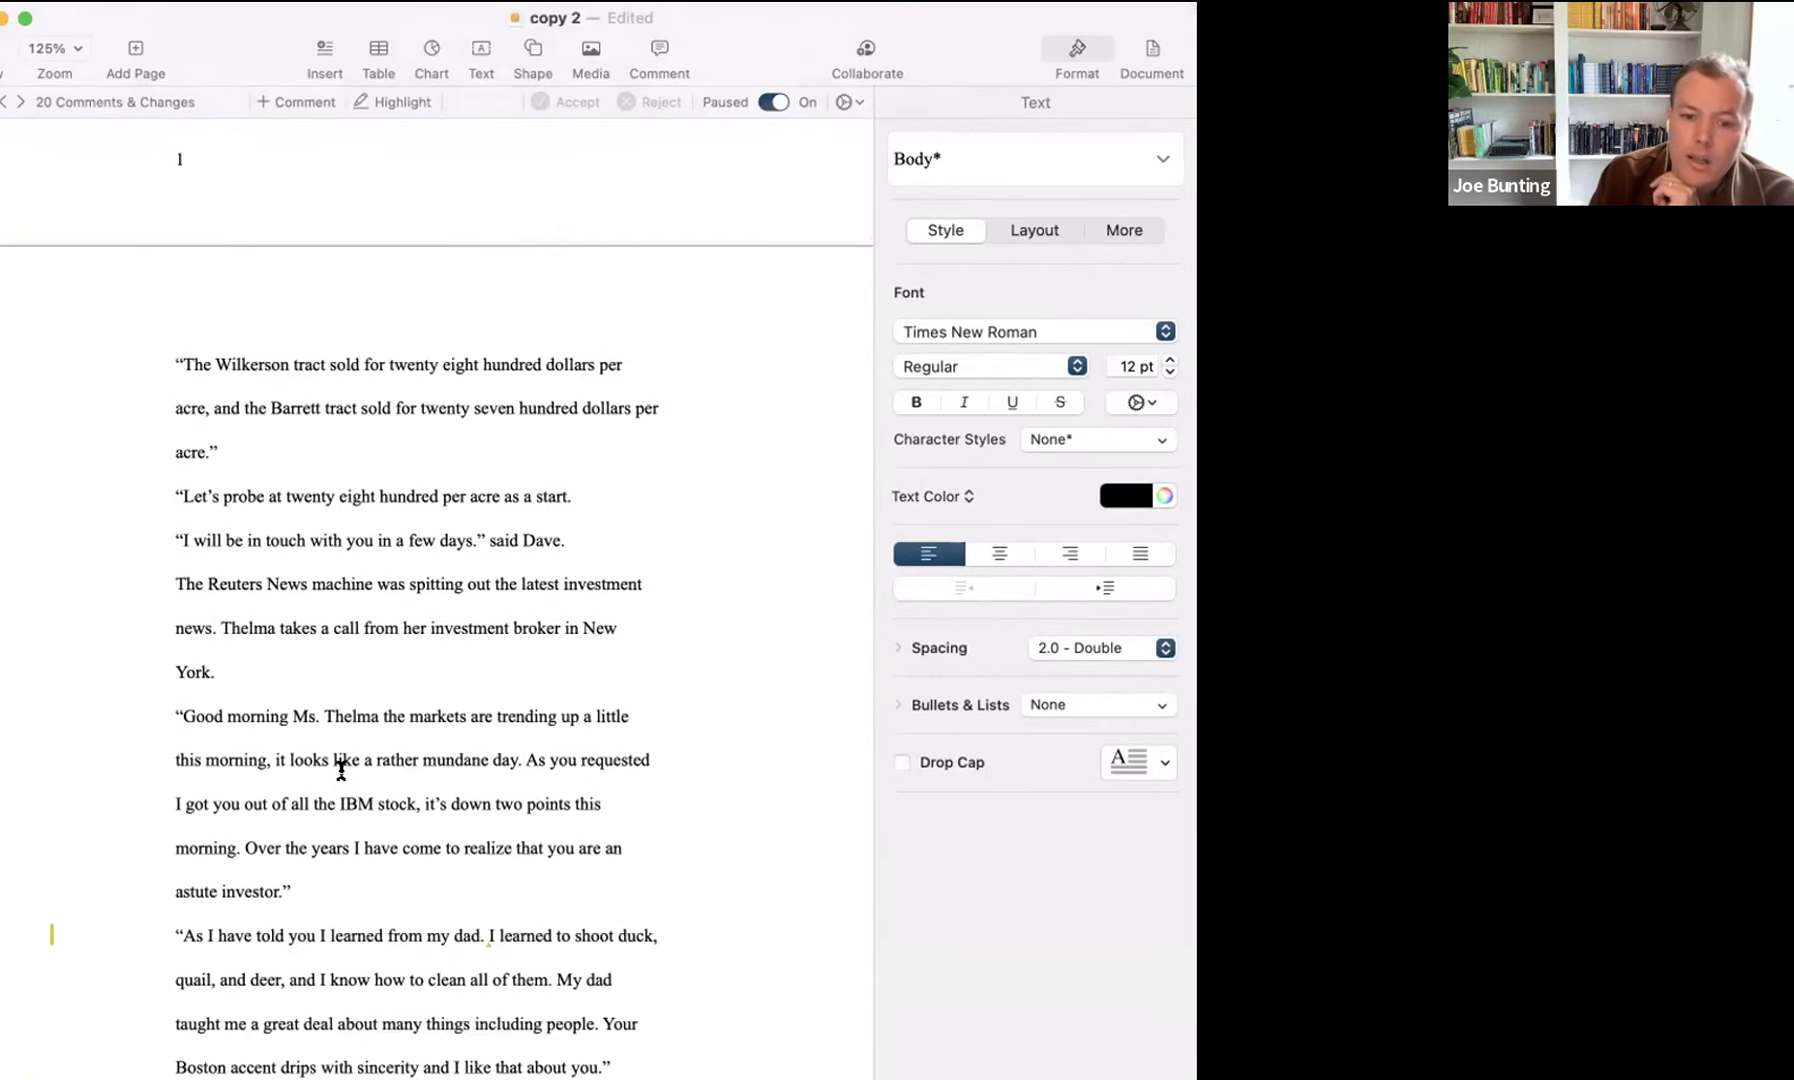
pyautogui.scroll(20, 341, 770)
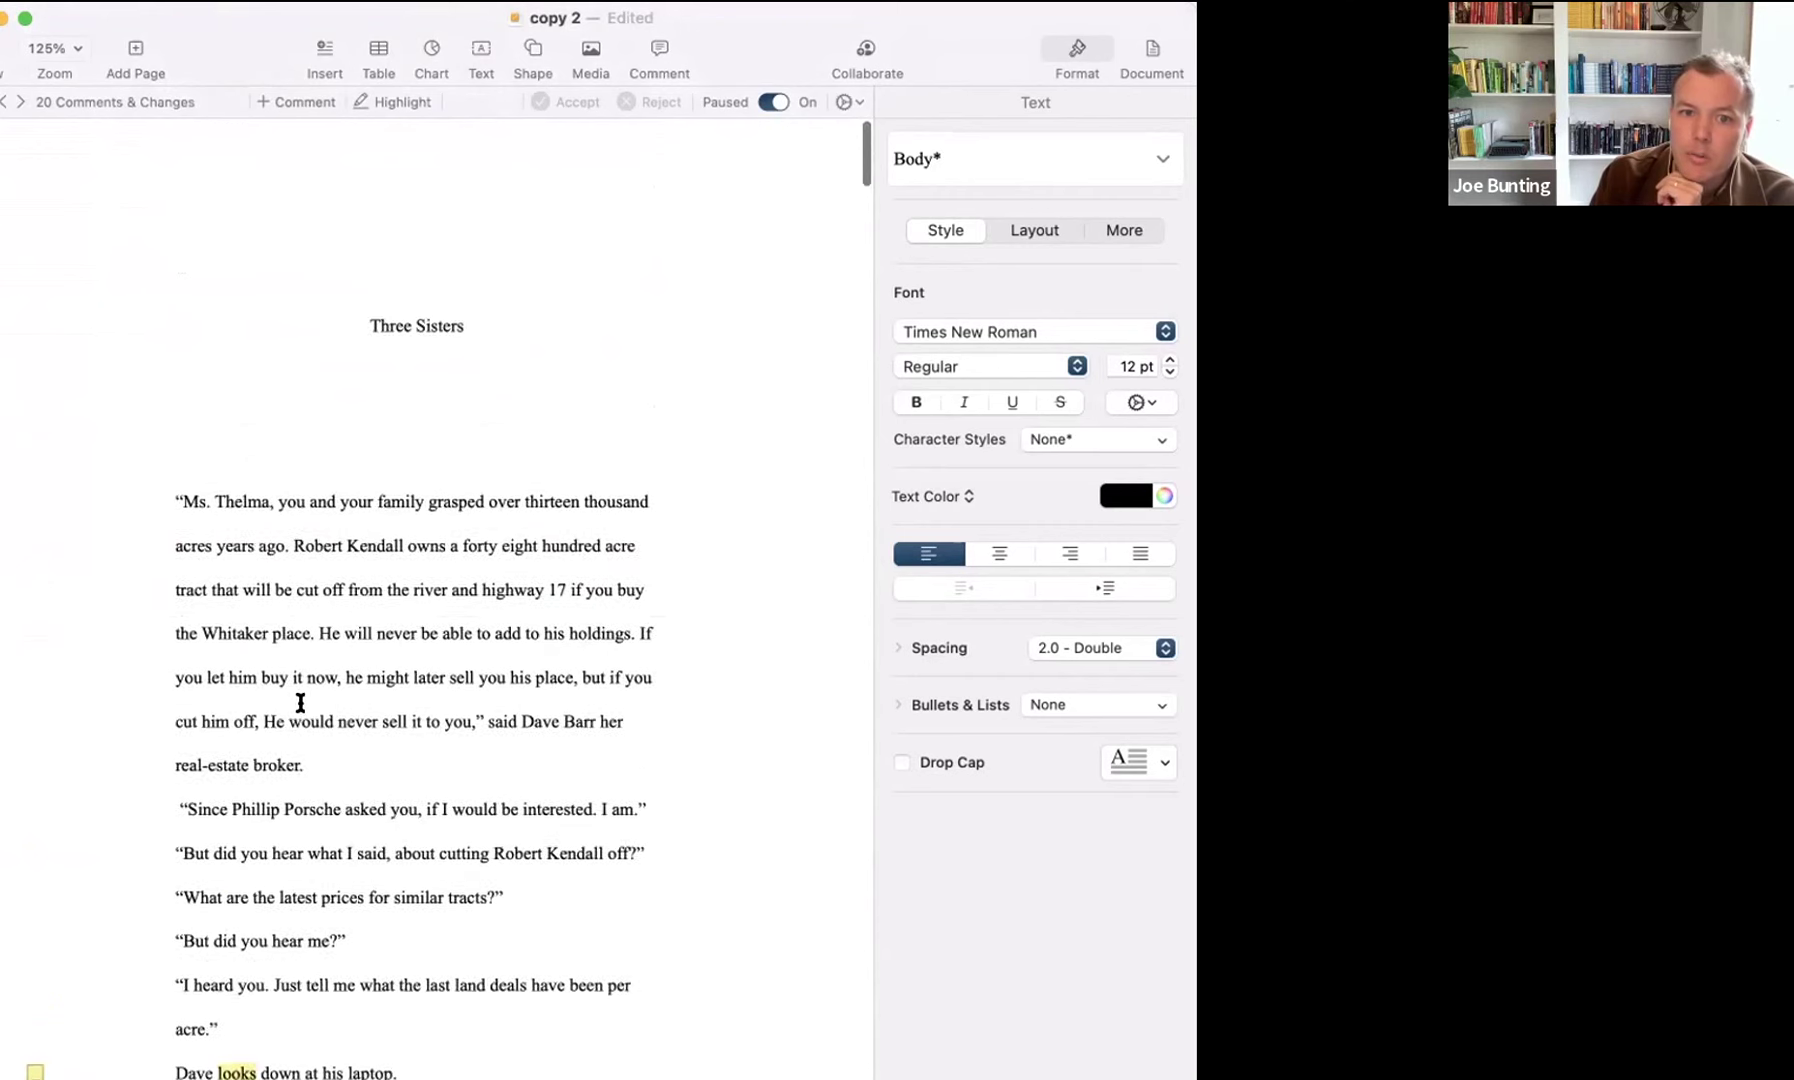
pyautogui.moveTo(182, 501); pyautogui.dragTo(447, 930)
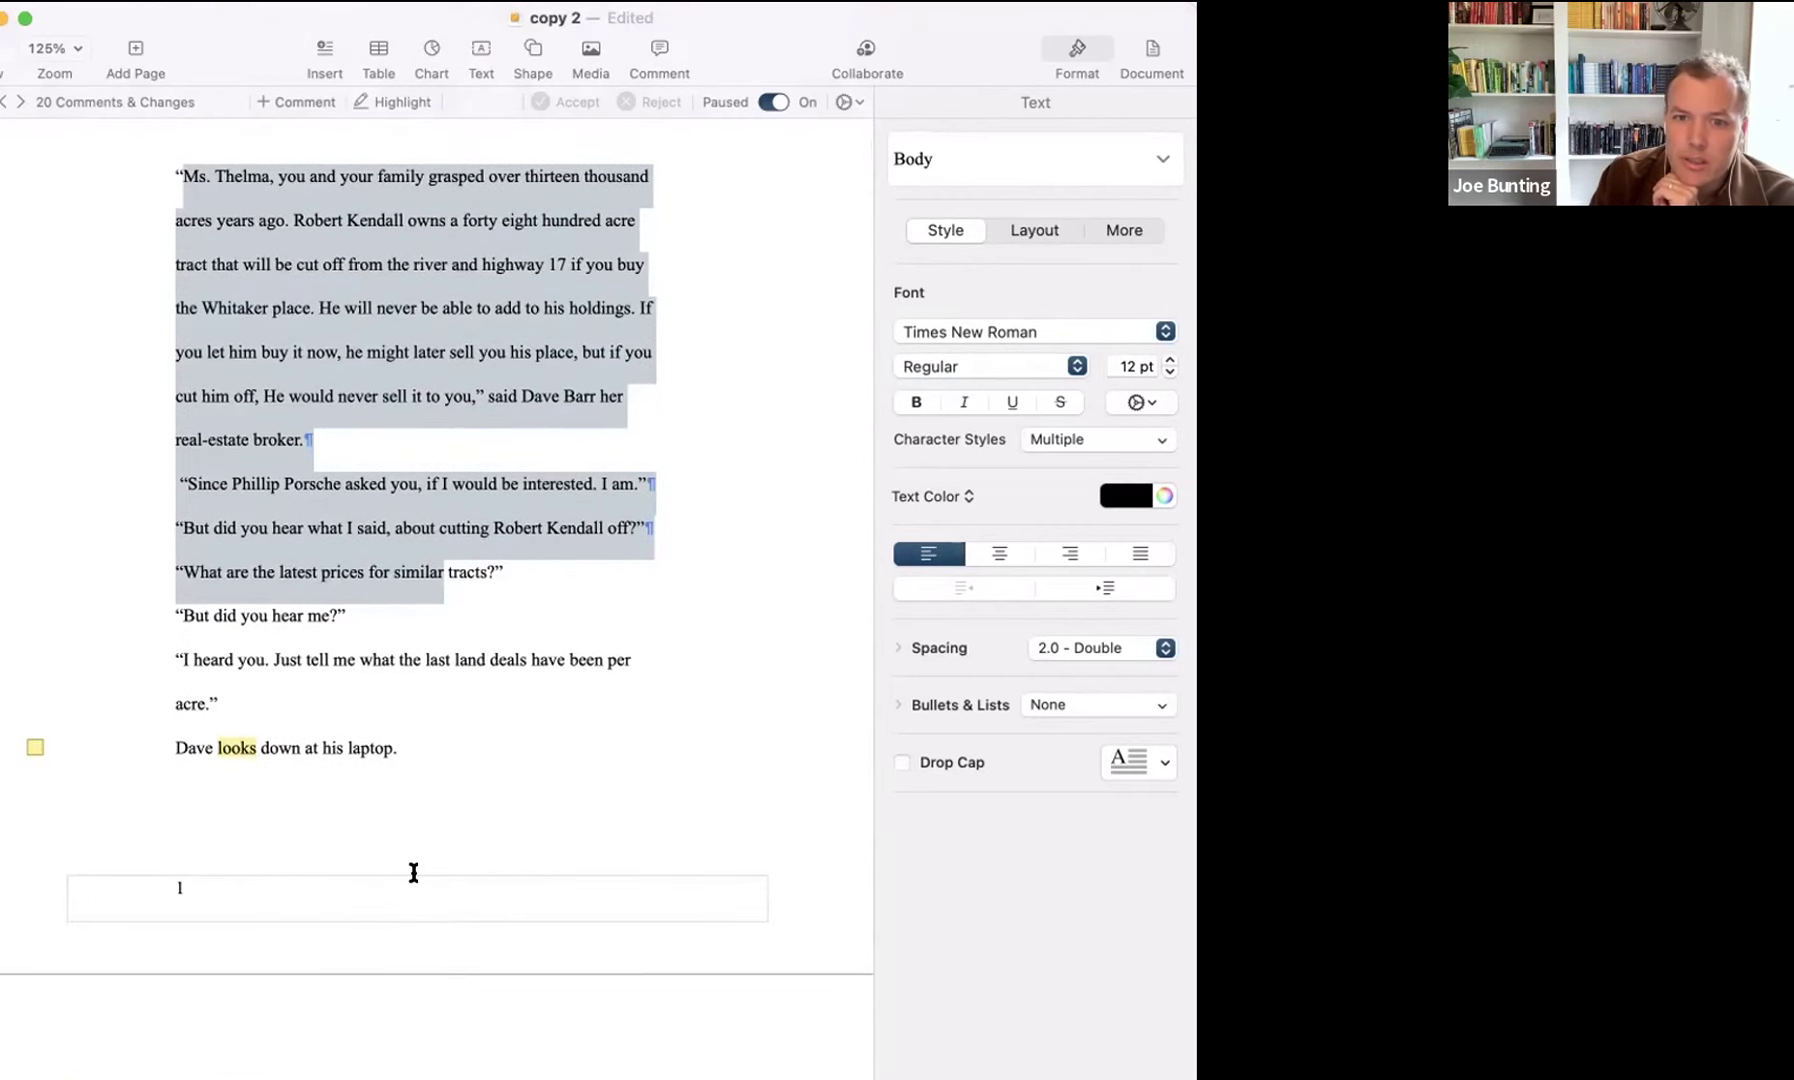
pyautogui.scroll(-3, 413, 873)
pyautogui.scroll(4, 413, 873)
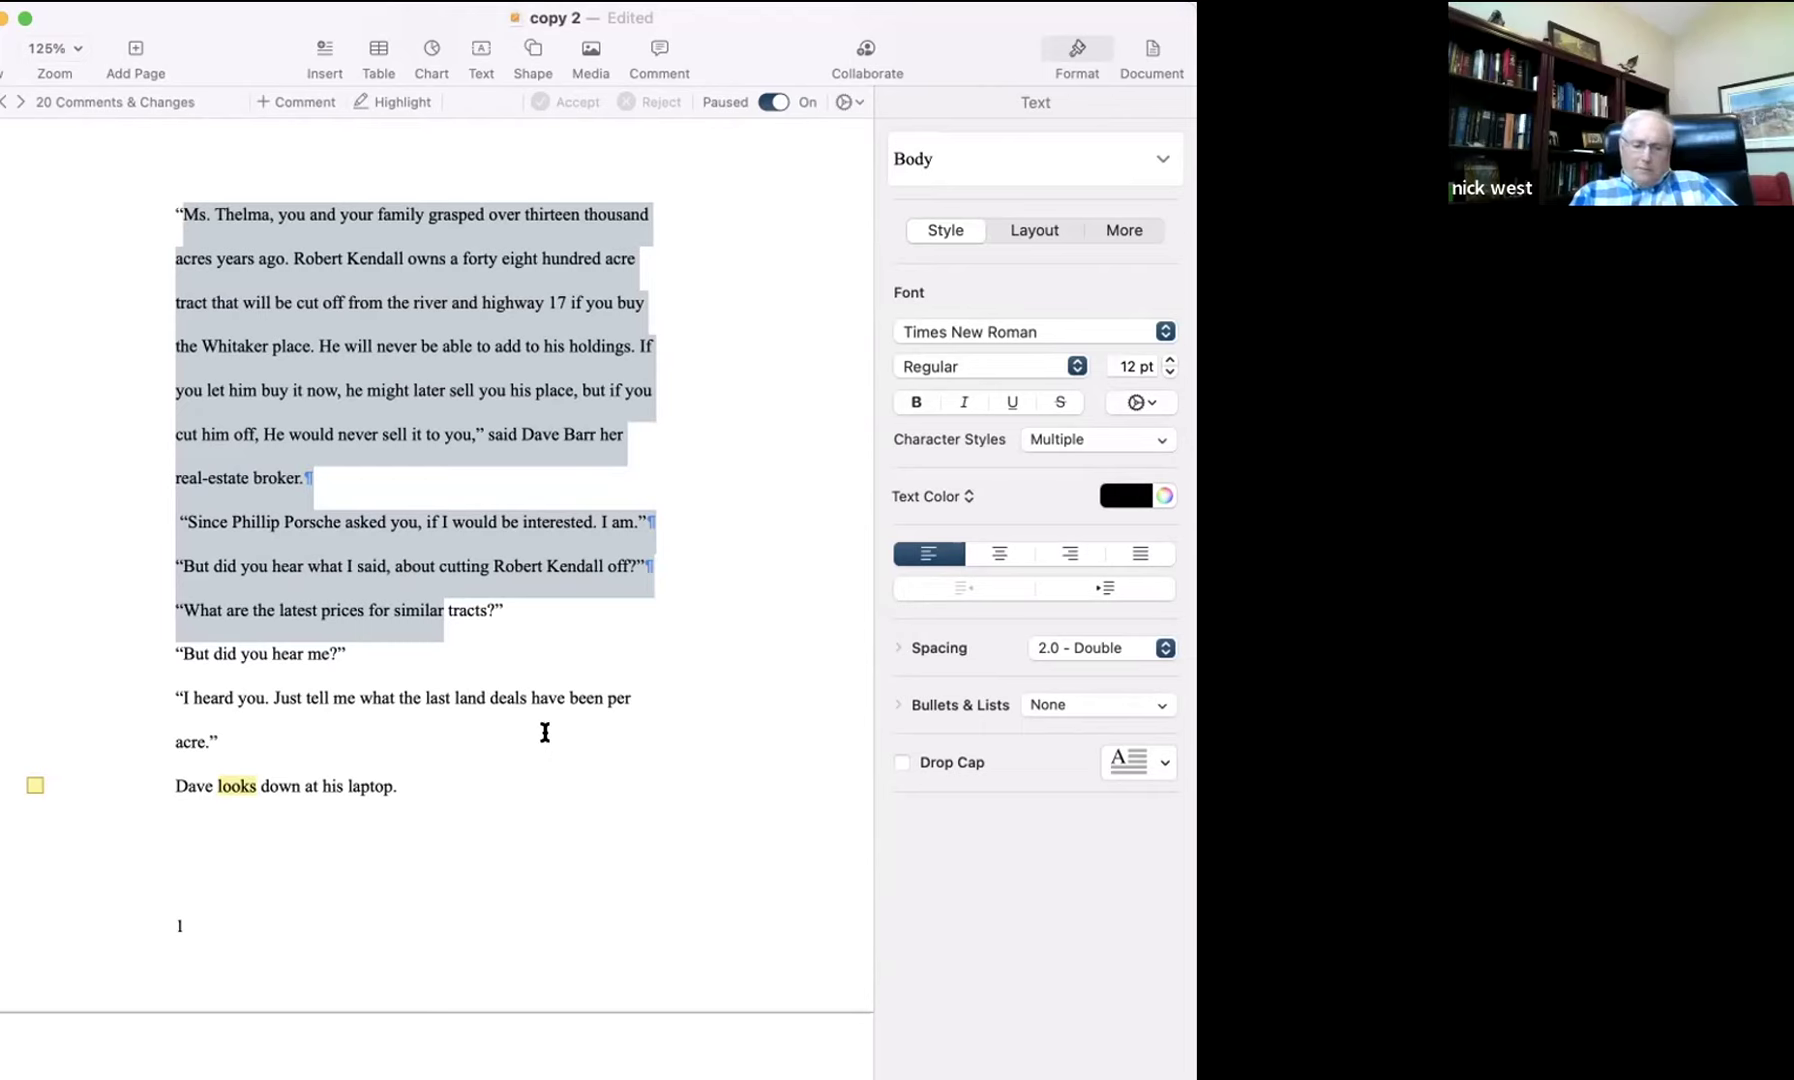
pyautogui.moveTo(530, 492); pyautogui.dragTo(475, 432)
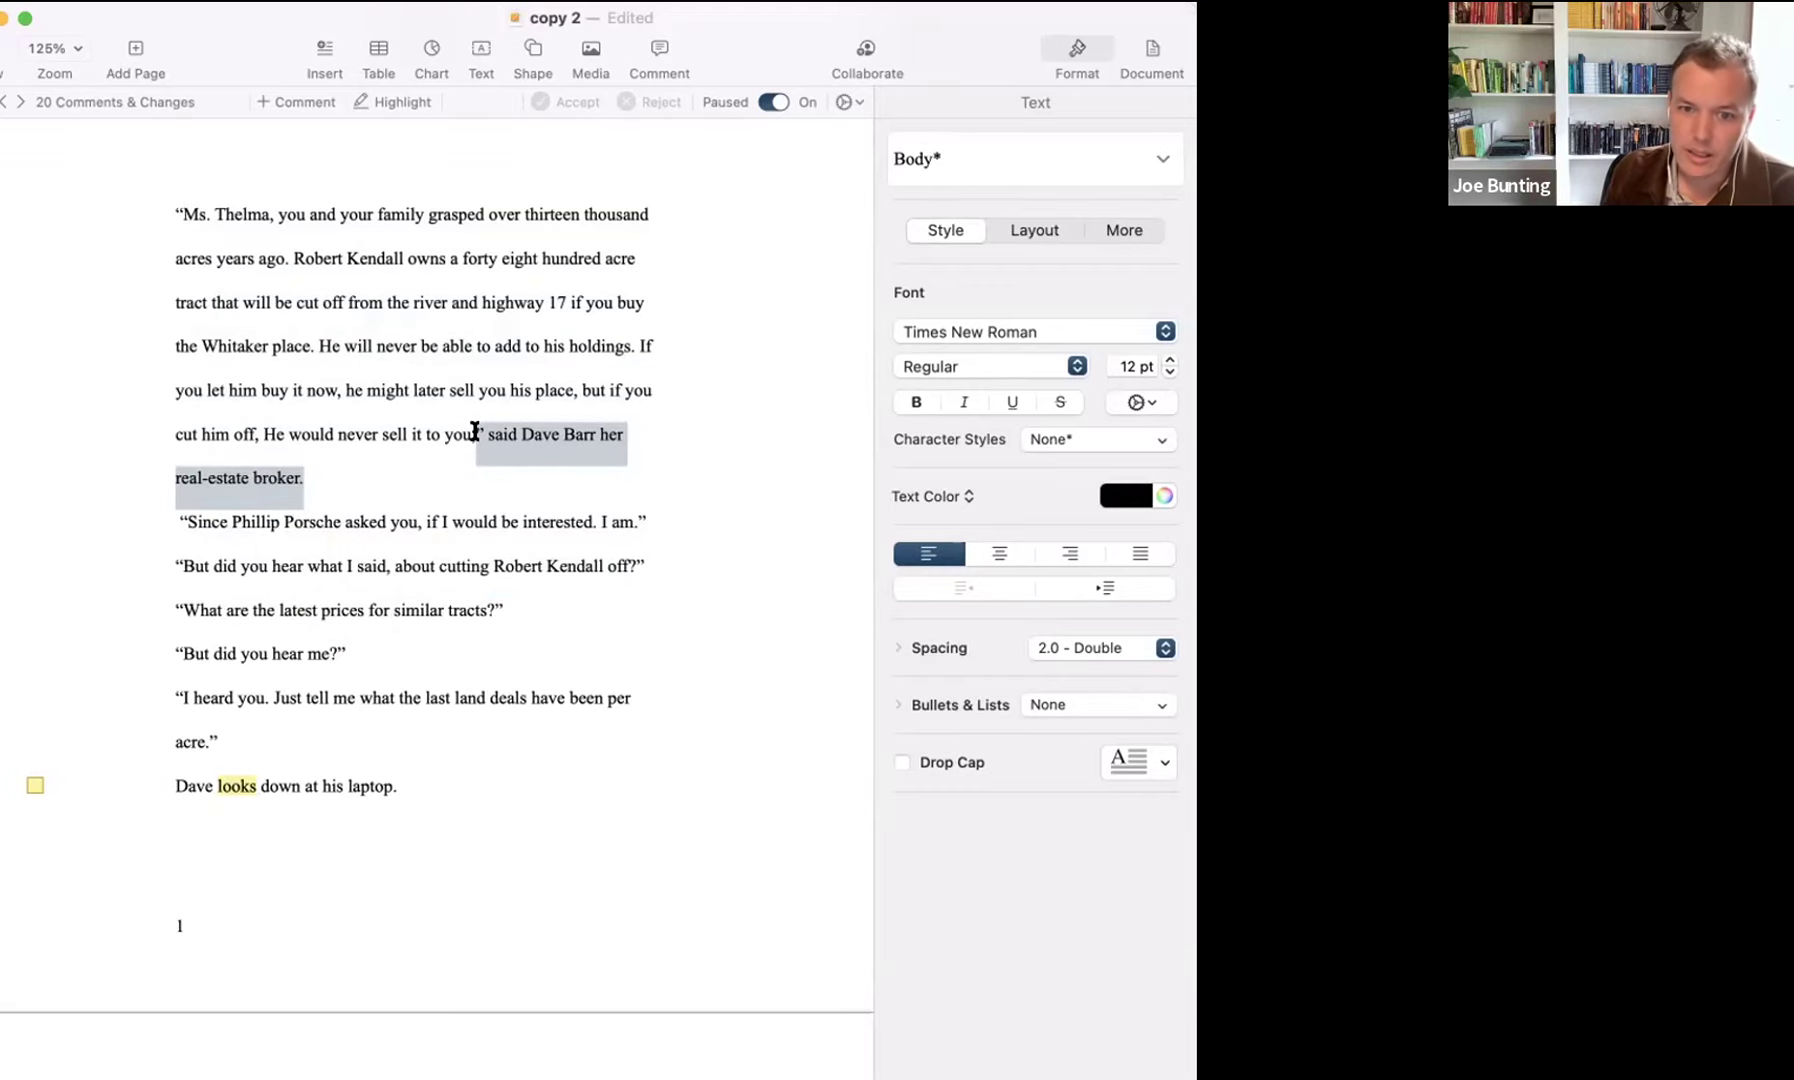
# - Add tracked lines 'said Thelma.' and the capitalised note 'SHE IS.' after the Phillip Porsche line
pyautogui.click(648, 520)
pyautogui.press('Return')
pyautogui.write('said')
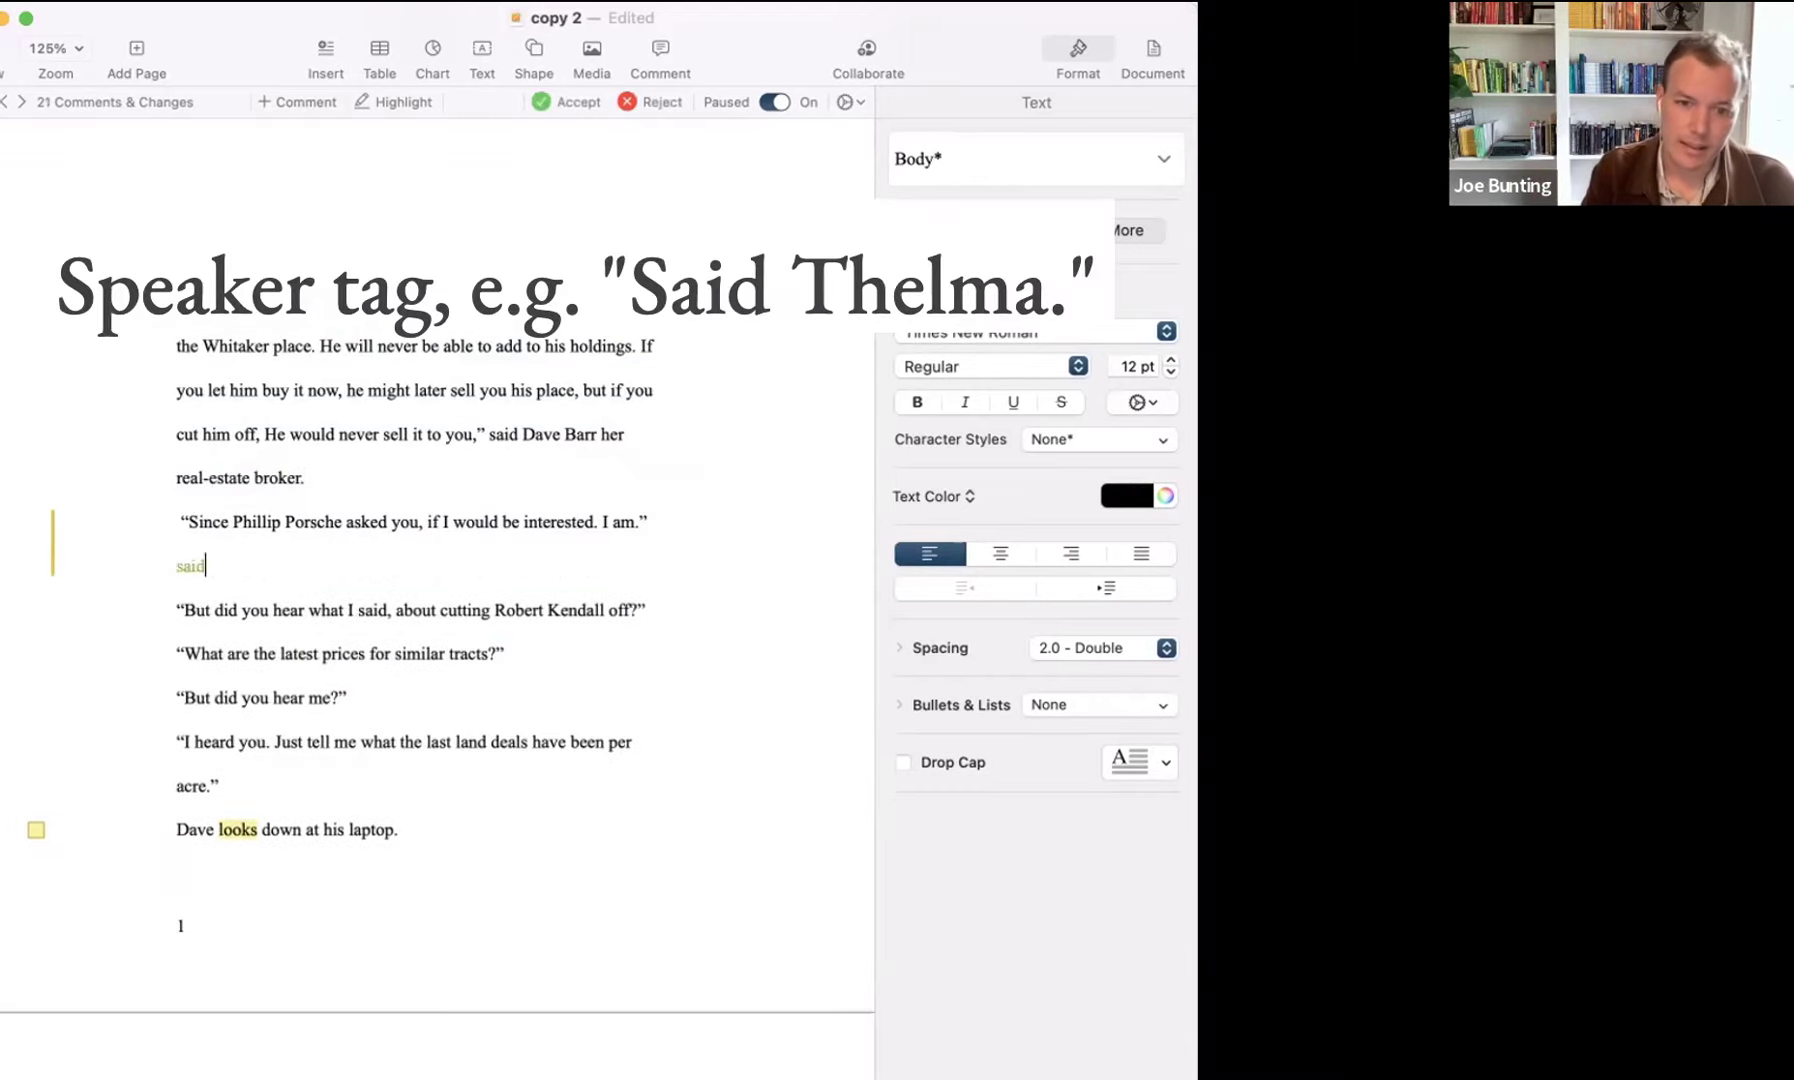
pyautogui.write(' Thelma.')
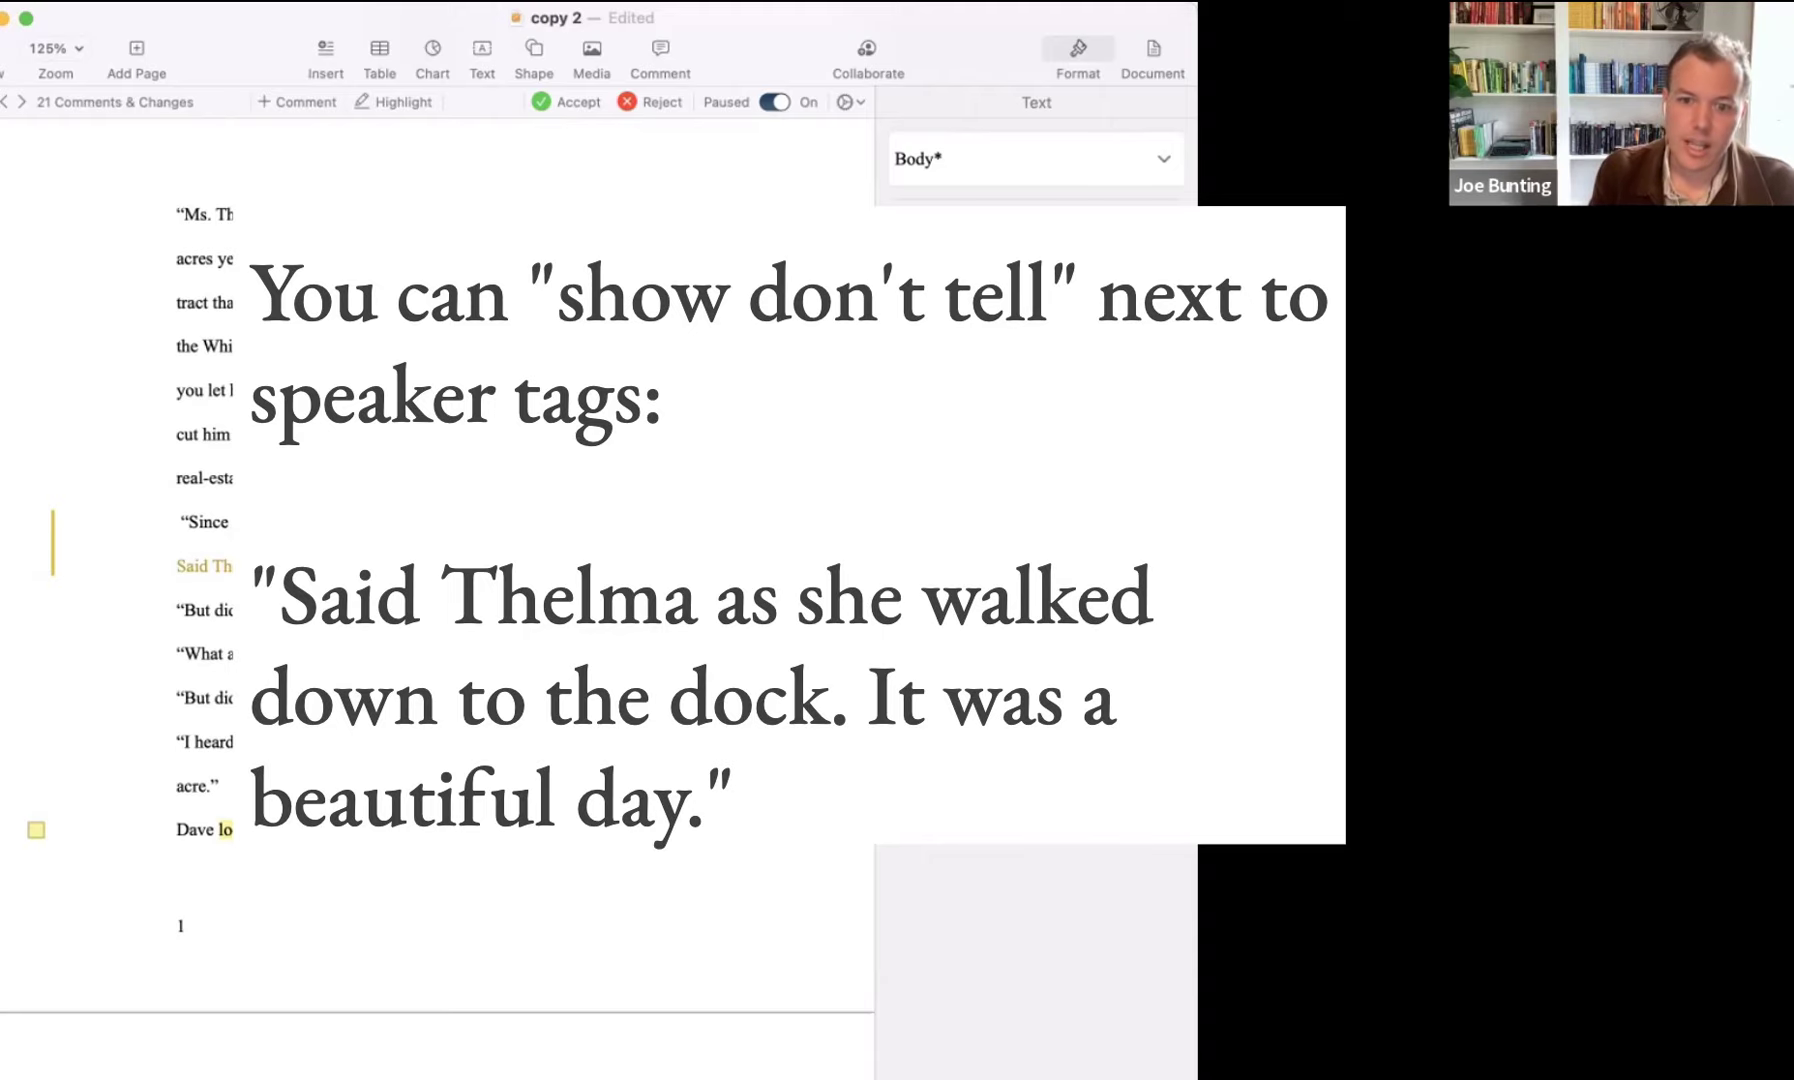
pyautogui.press('Return')
pyautogui.write('SHE IS.')
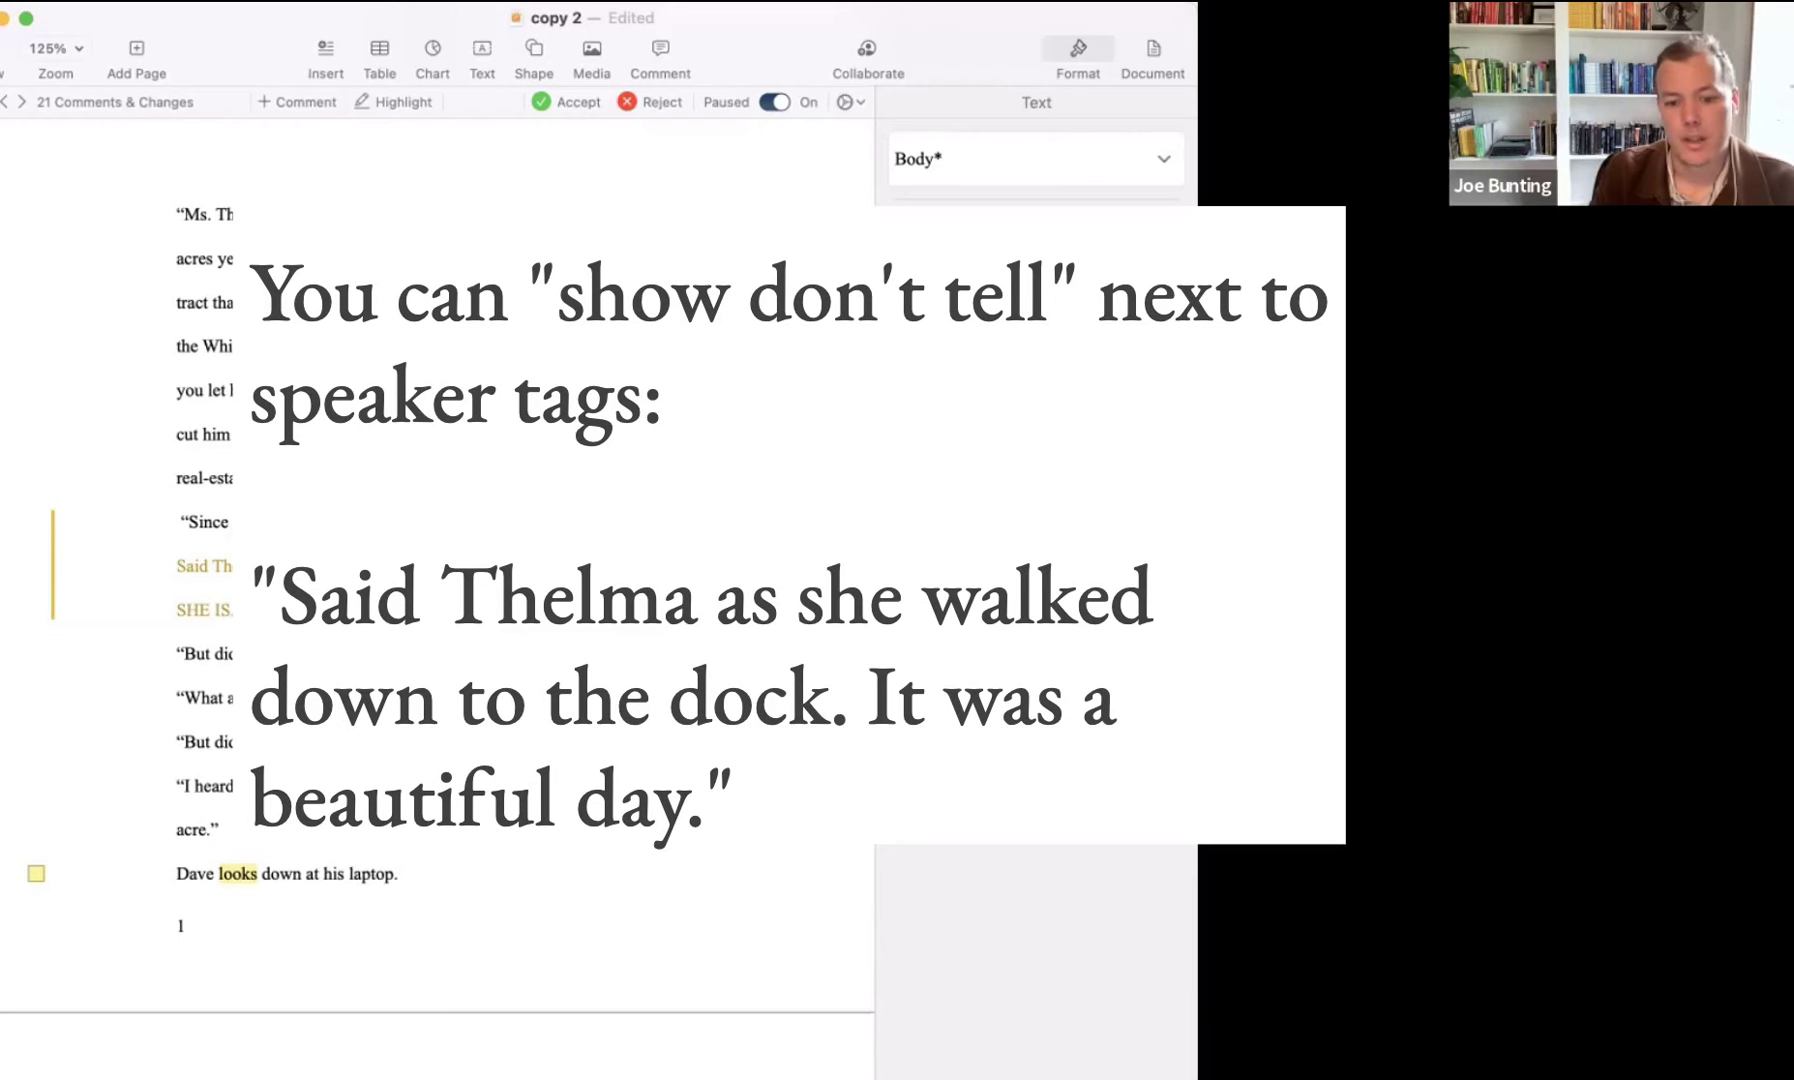
# - Review the tracked note's change details, then scroll through the draft's pages
pyautogui.moveTo(180, 302); pyautogui.dragTo(352, 503)
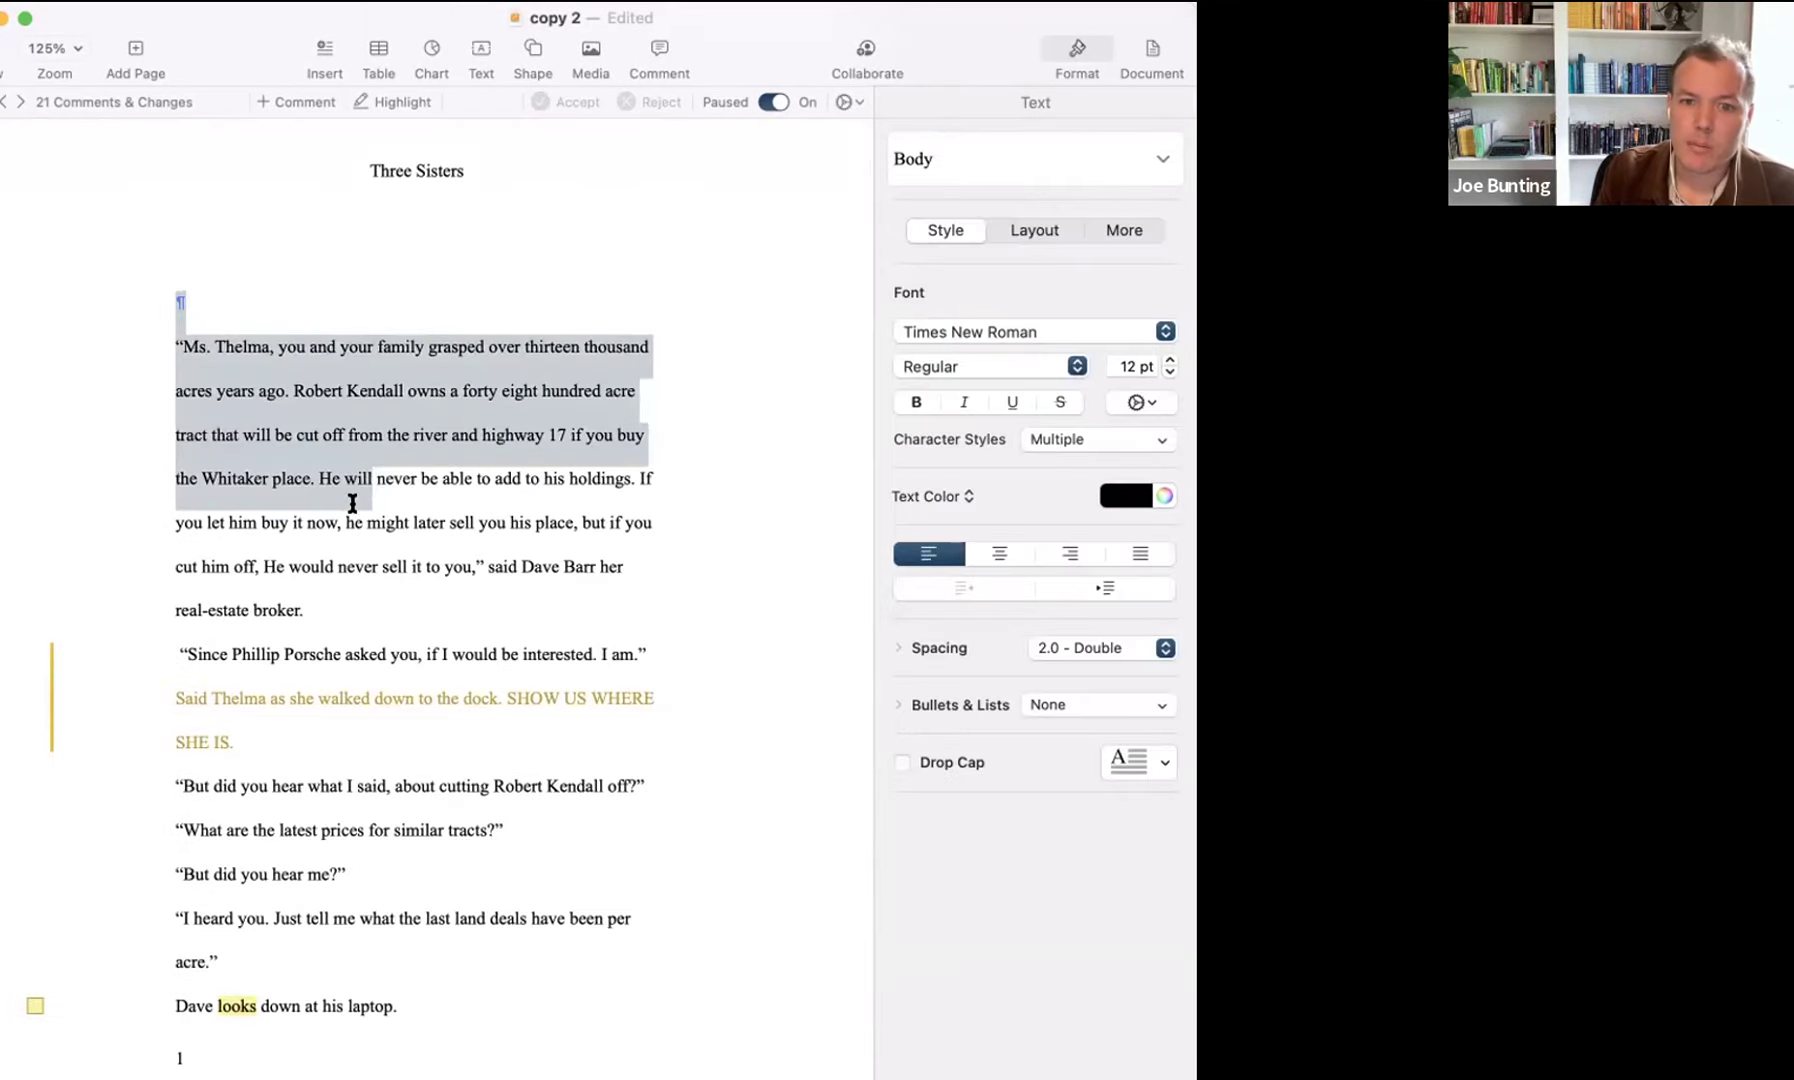
pyautogui.moveTo(416, 688)
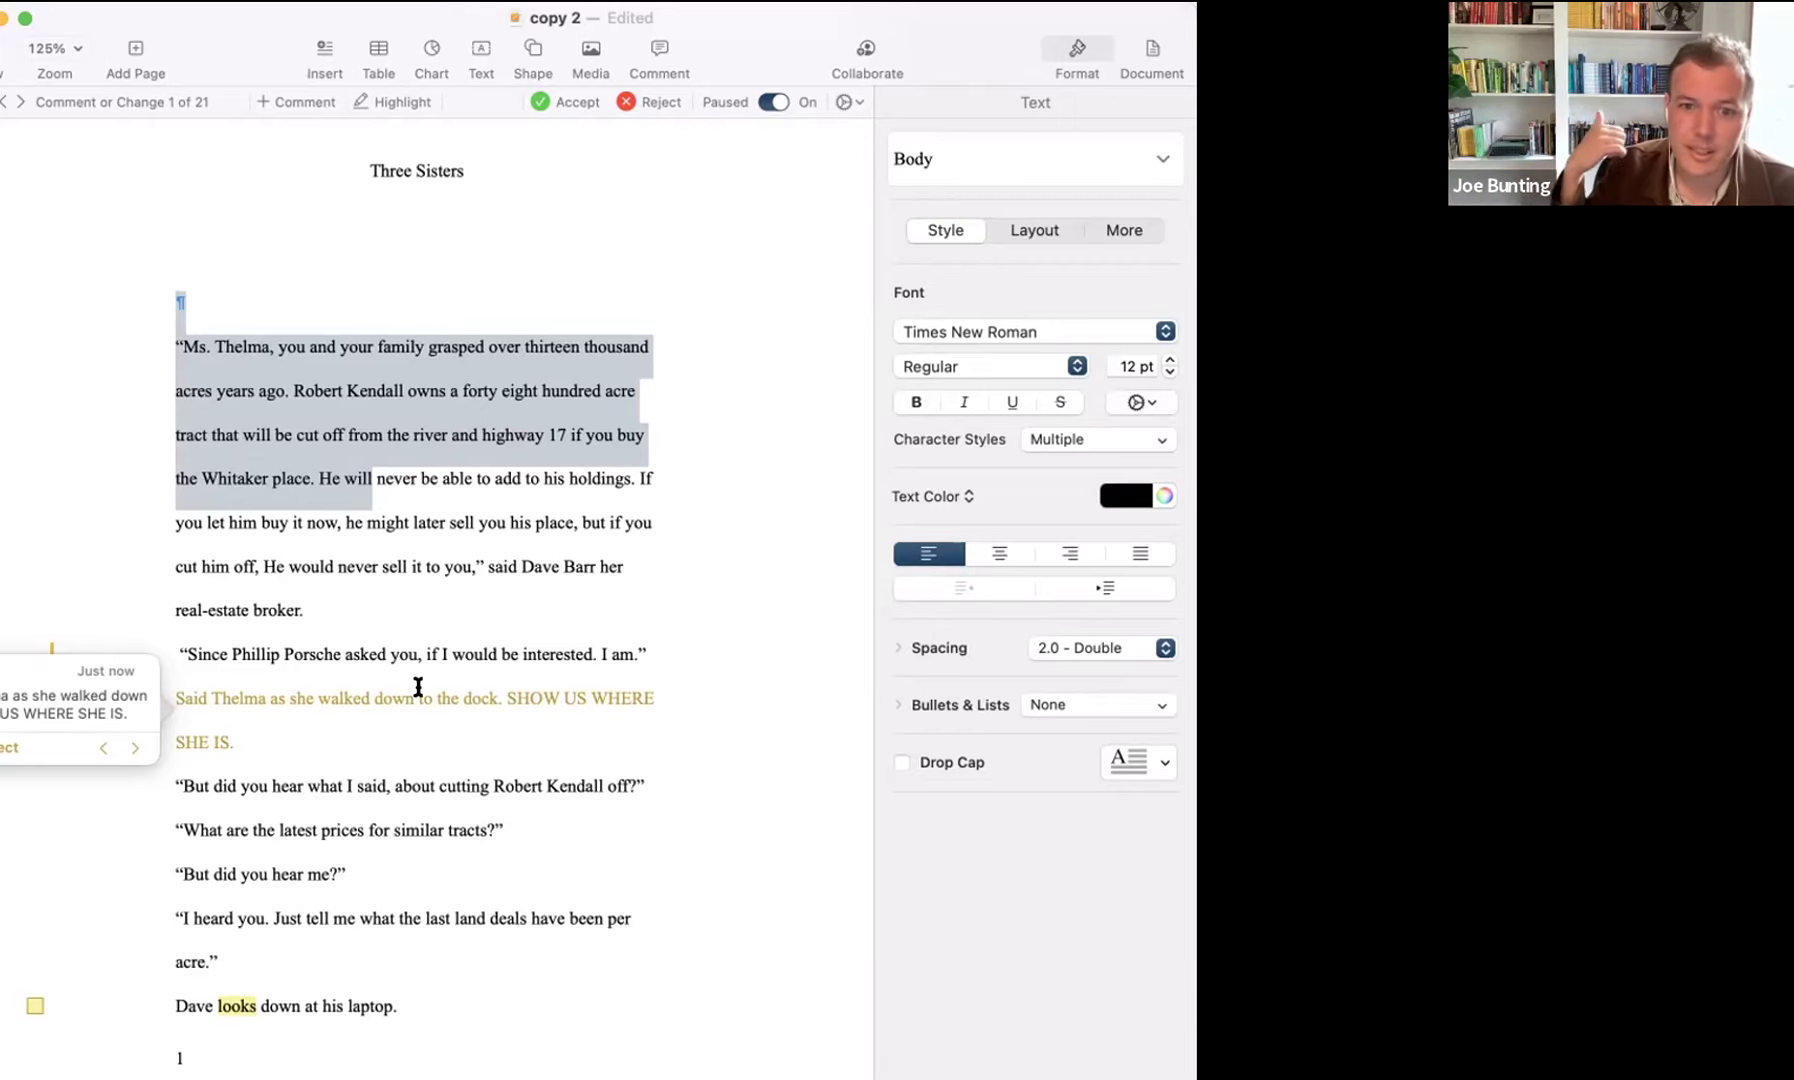
pyautogui.click(463, 640)
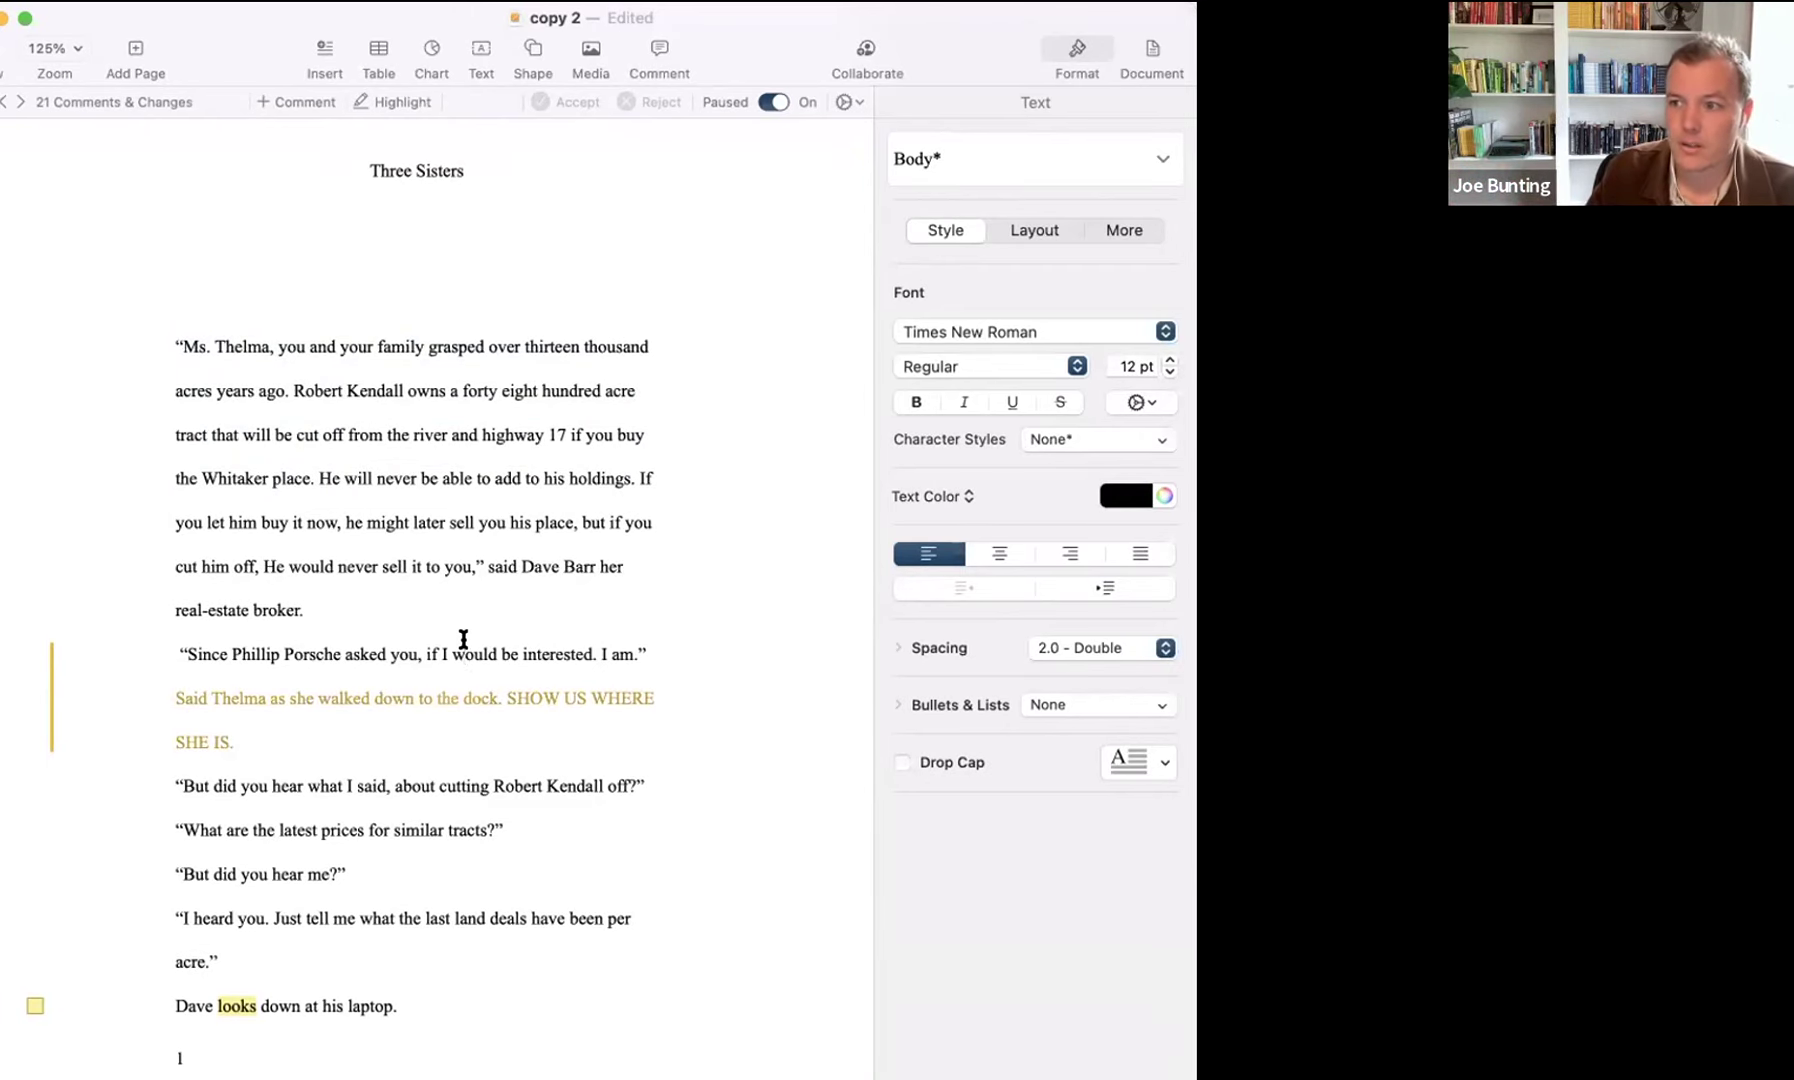
pyautogui.scroll(-5, 463, 640)
pyautogui.scroll(3, 368, 422)
pyautogui.scroll(-20, 368, 422)
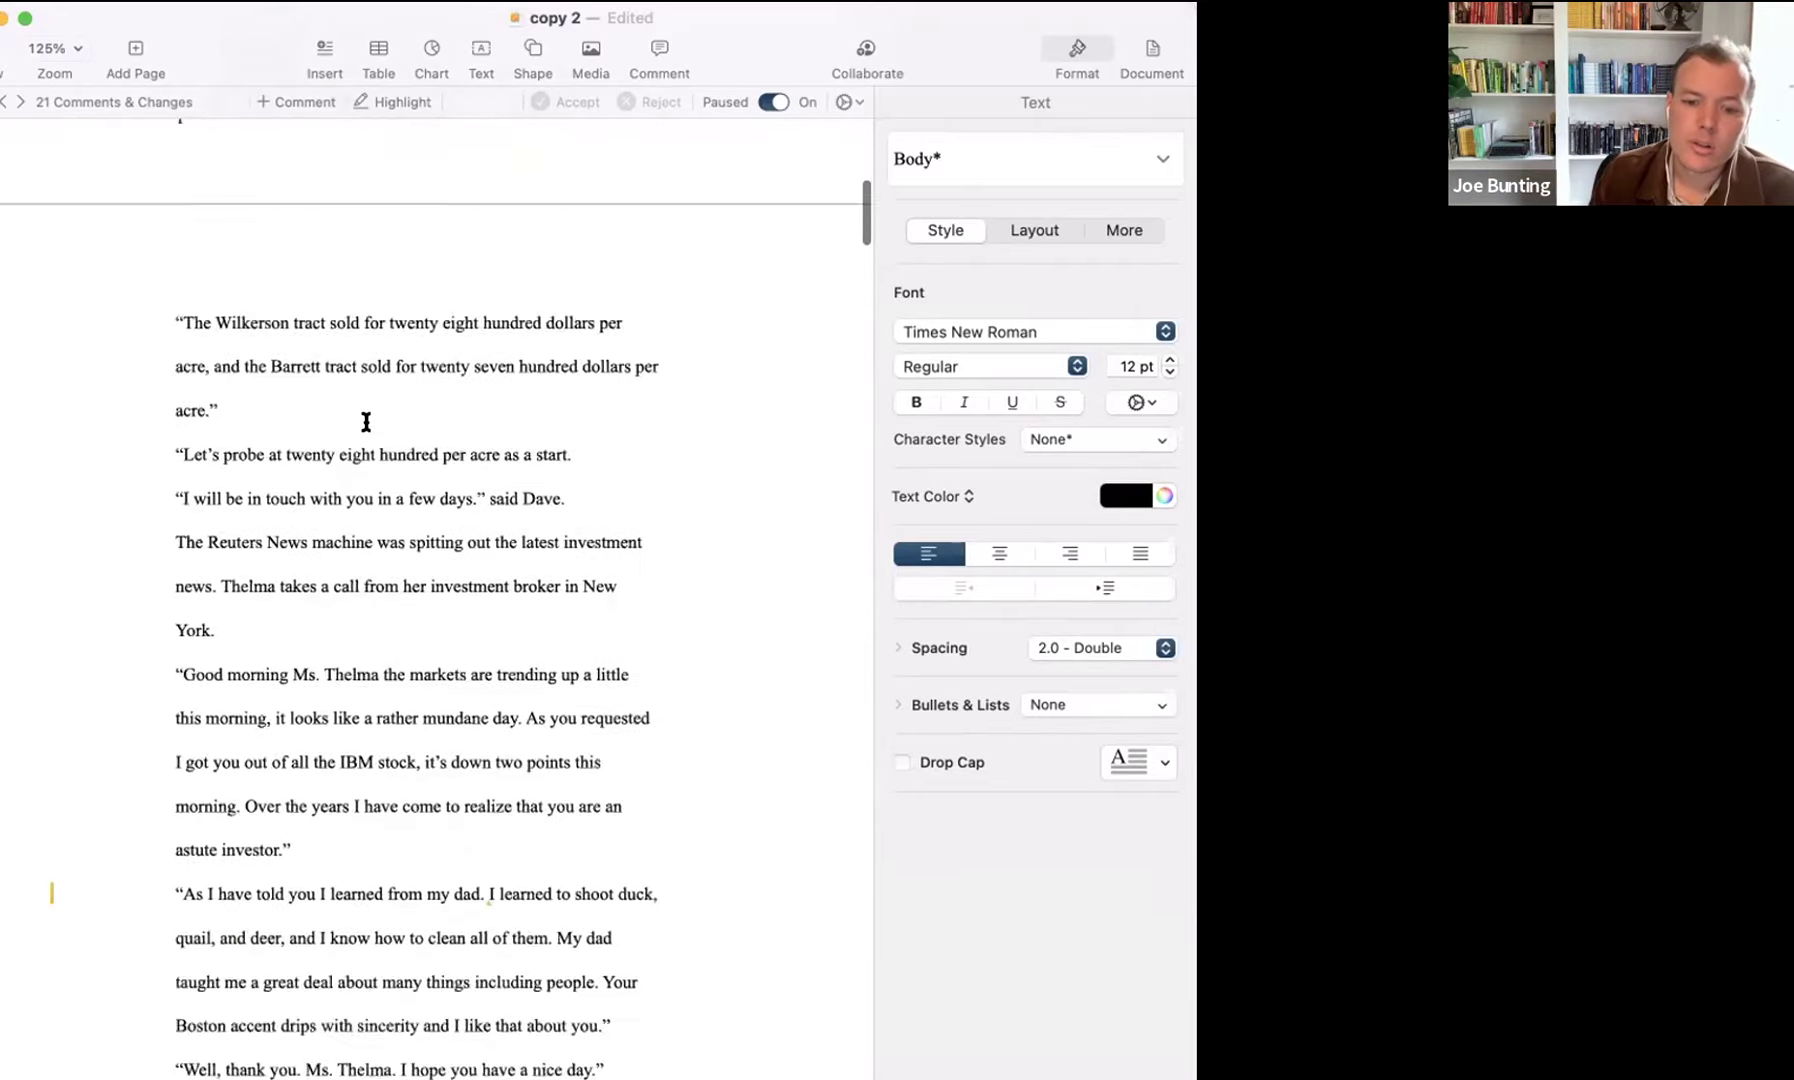
pyautogui.scroll(-15, 398, 476)
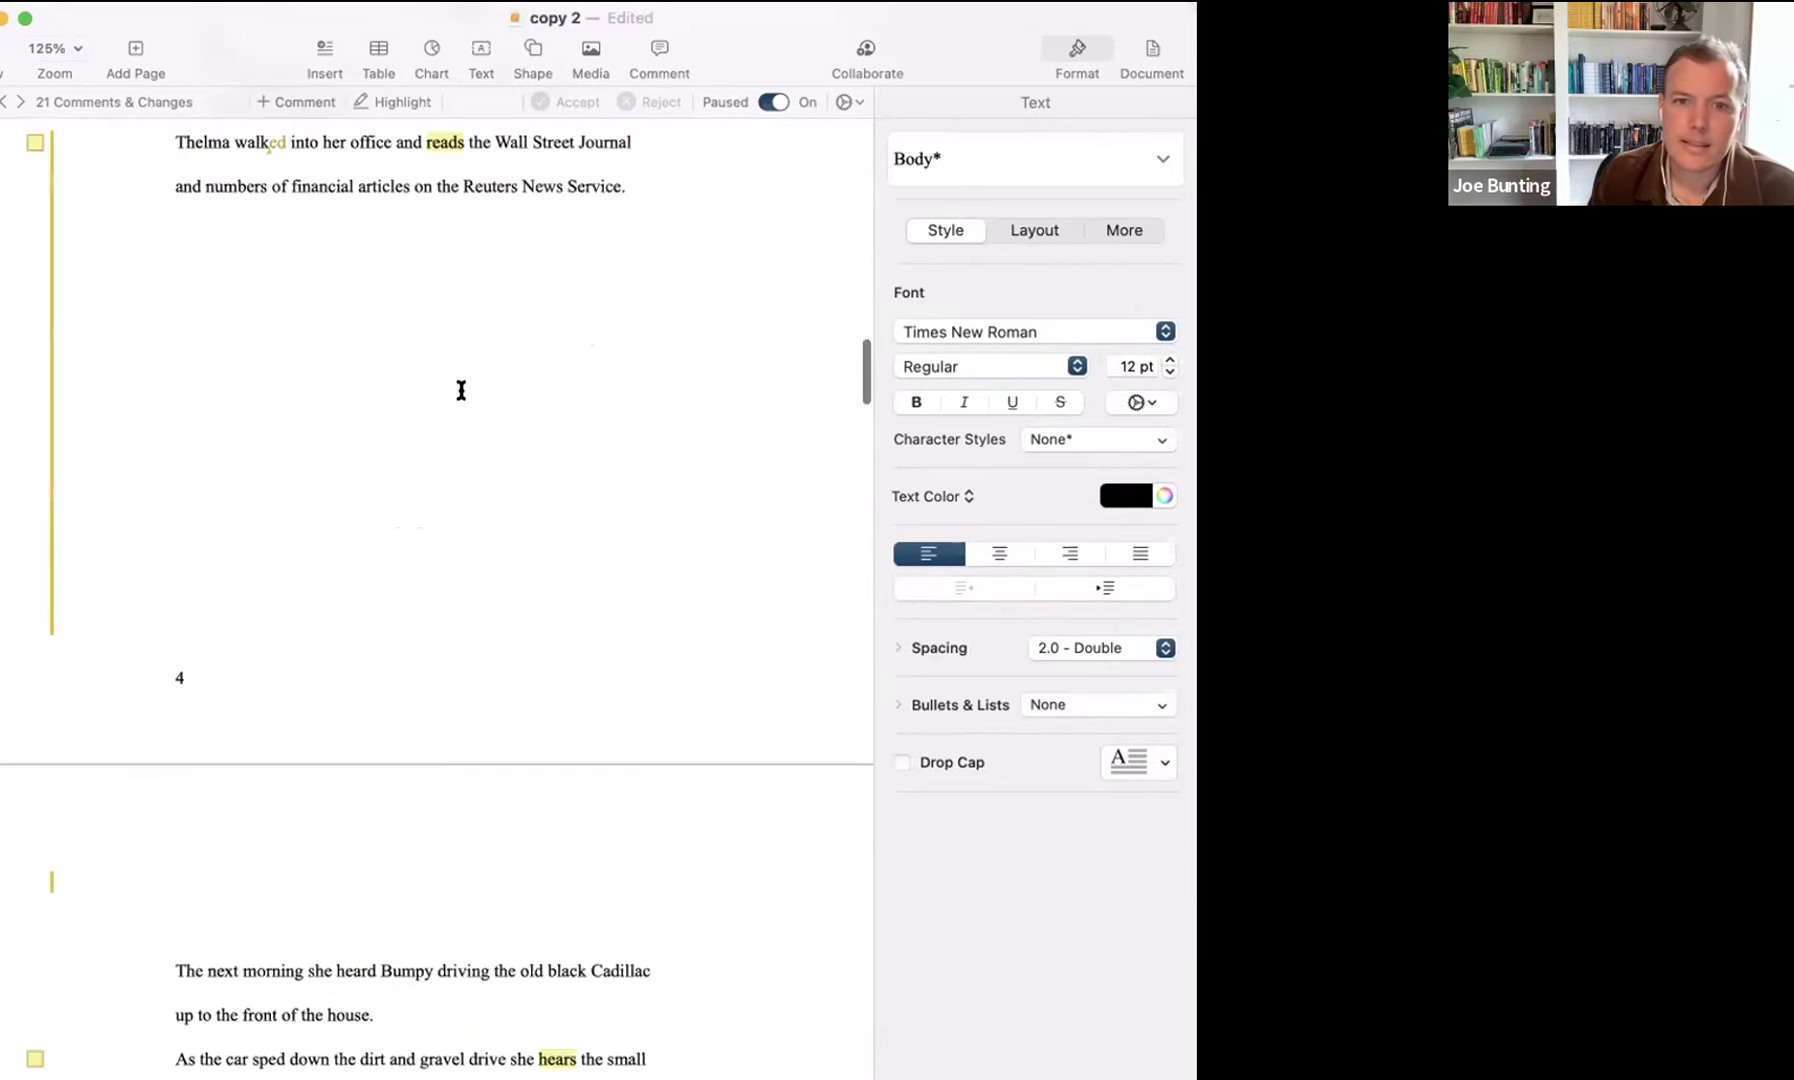
pyautogui.moveTo(689, 308); pyautogui.dragTo(490, 625)
pyautogui.scroll(20, 592, 620)
pyautogui.scroll(-3, 490, 625)
pyautogui.click(490, 625)
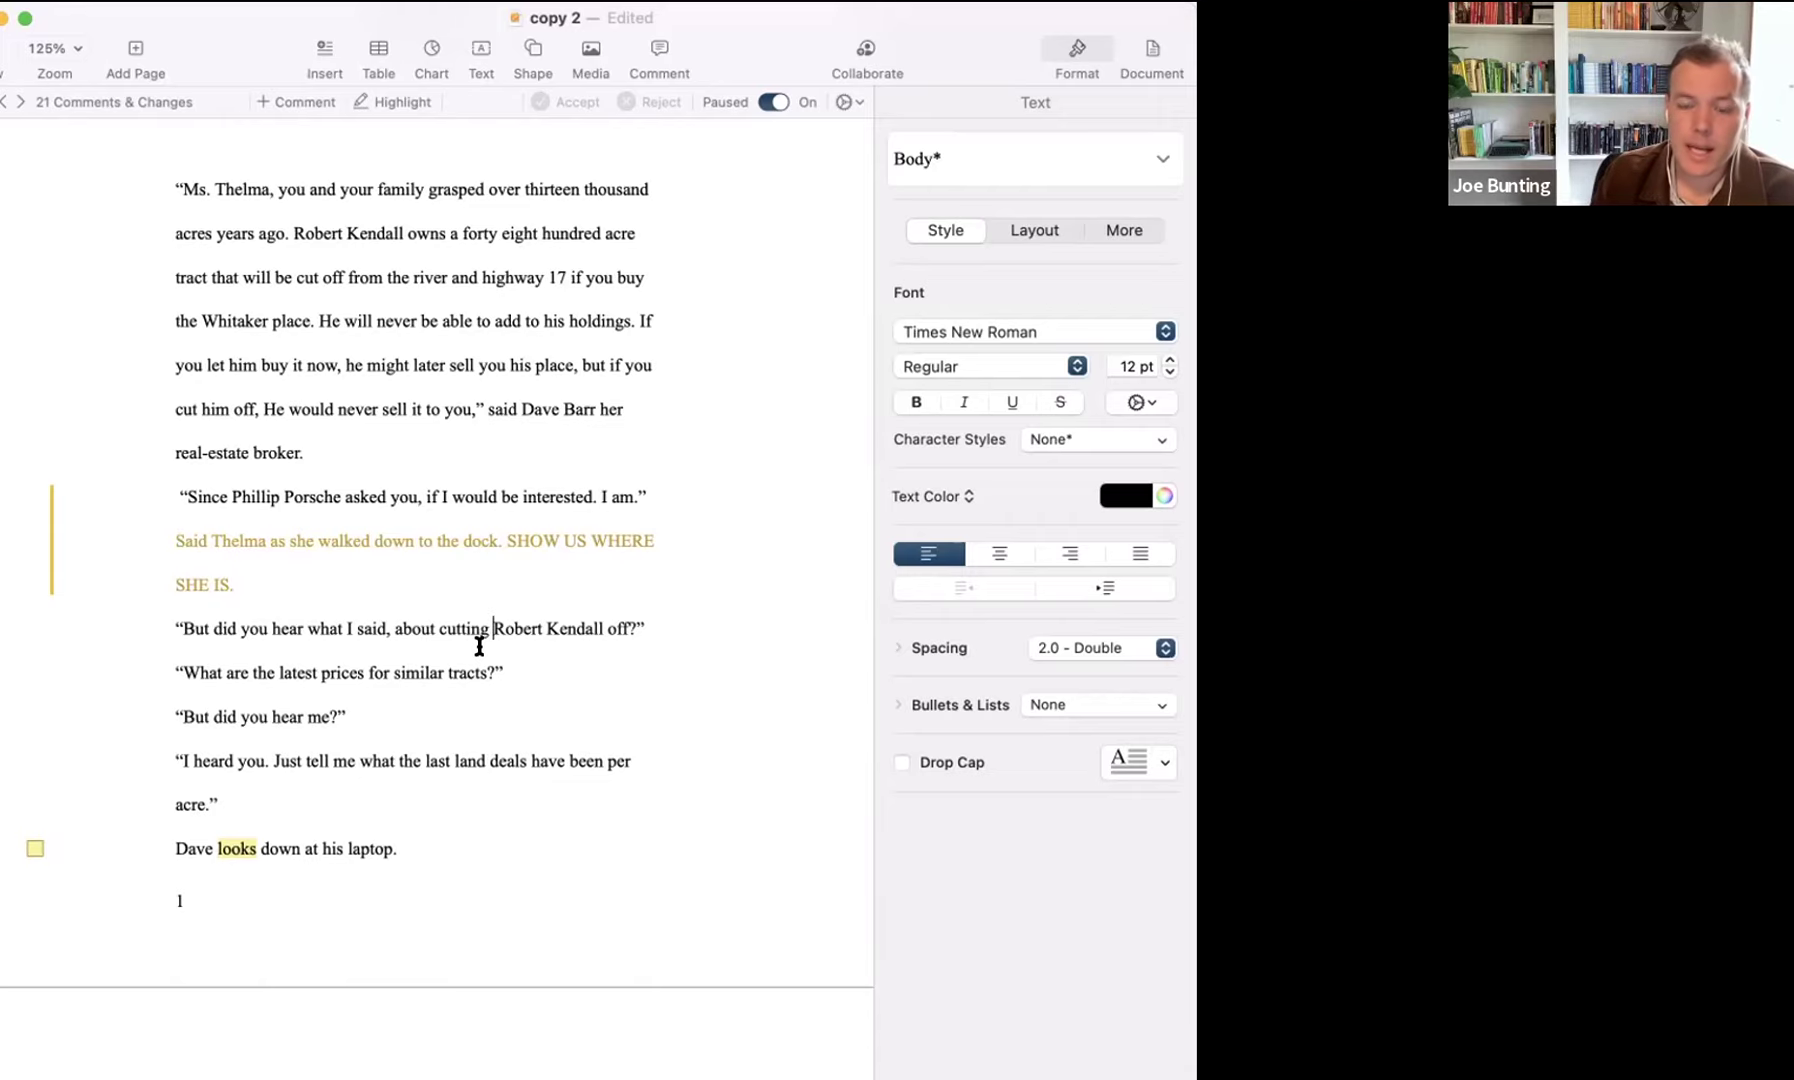
# - Add the 'Exposition:' outline heading under the Three Sisters title
pyautogui.scroll(4, 430, 500)
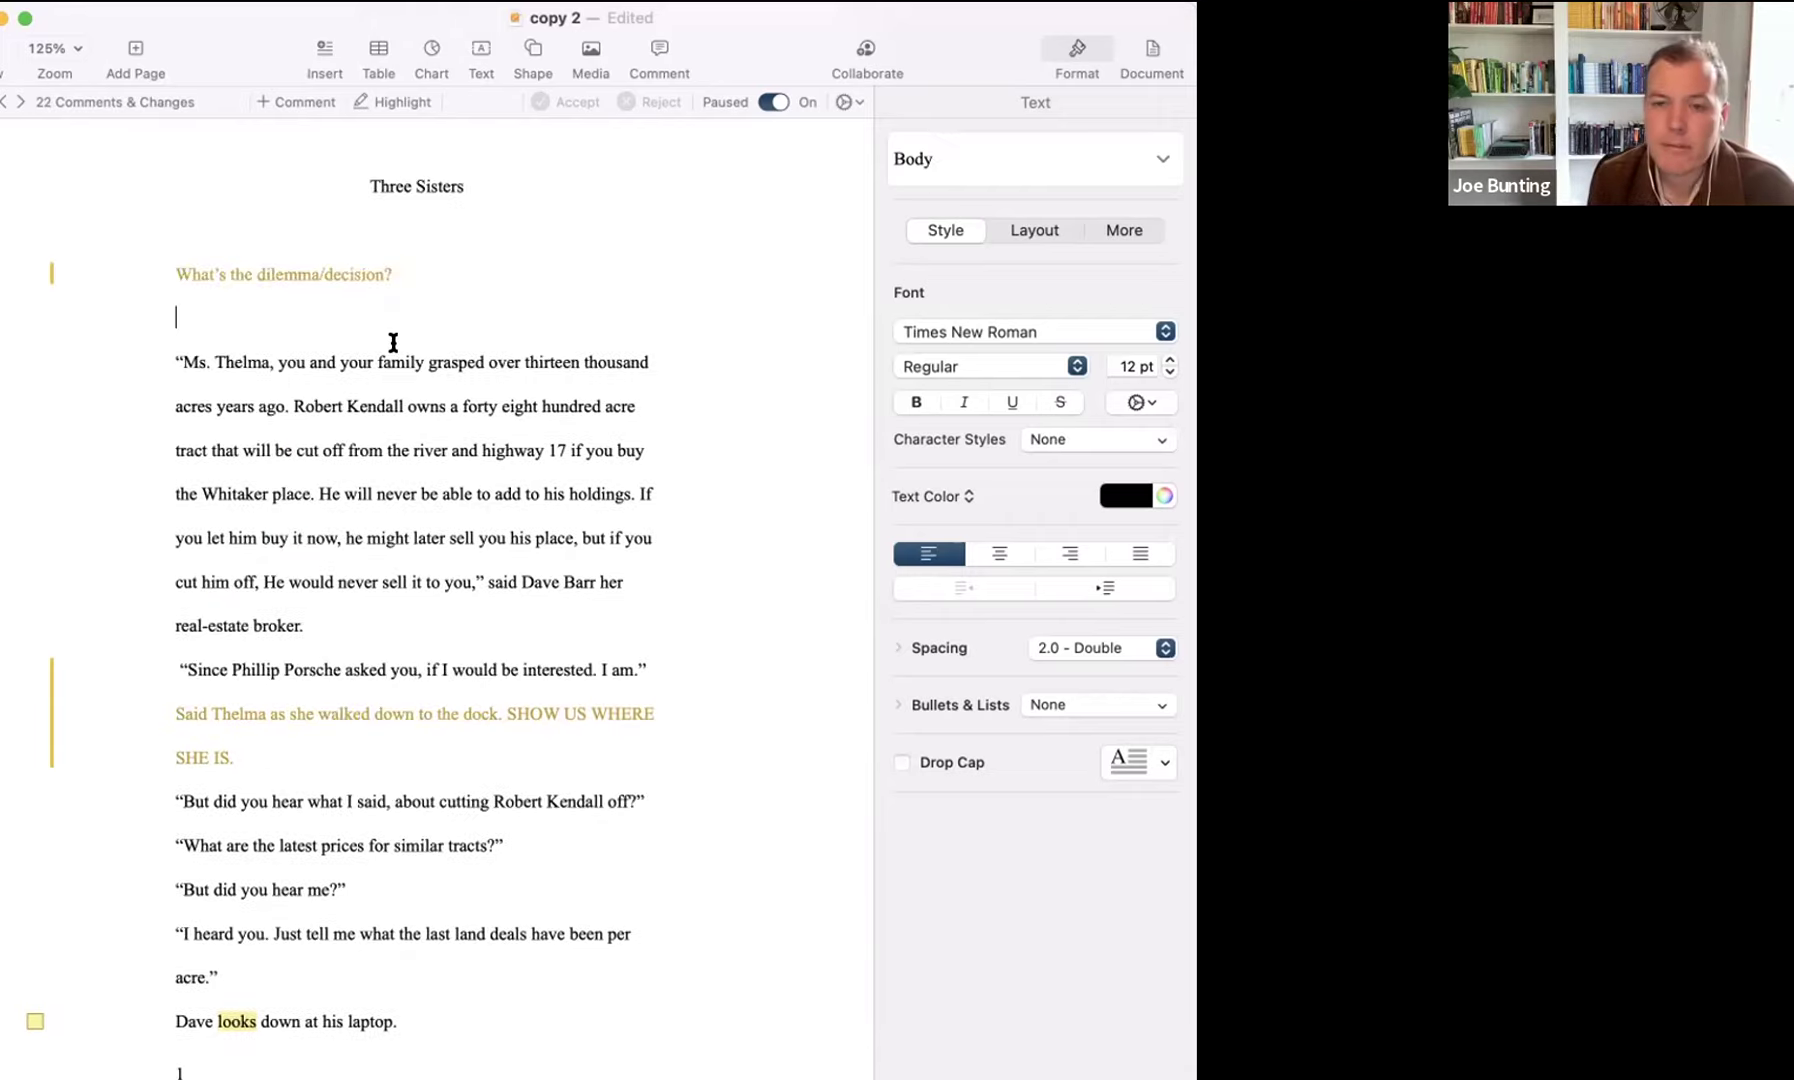
pyautogui.click(393, 342)
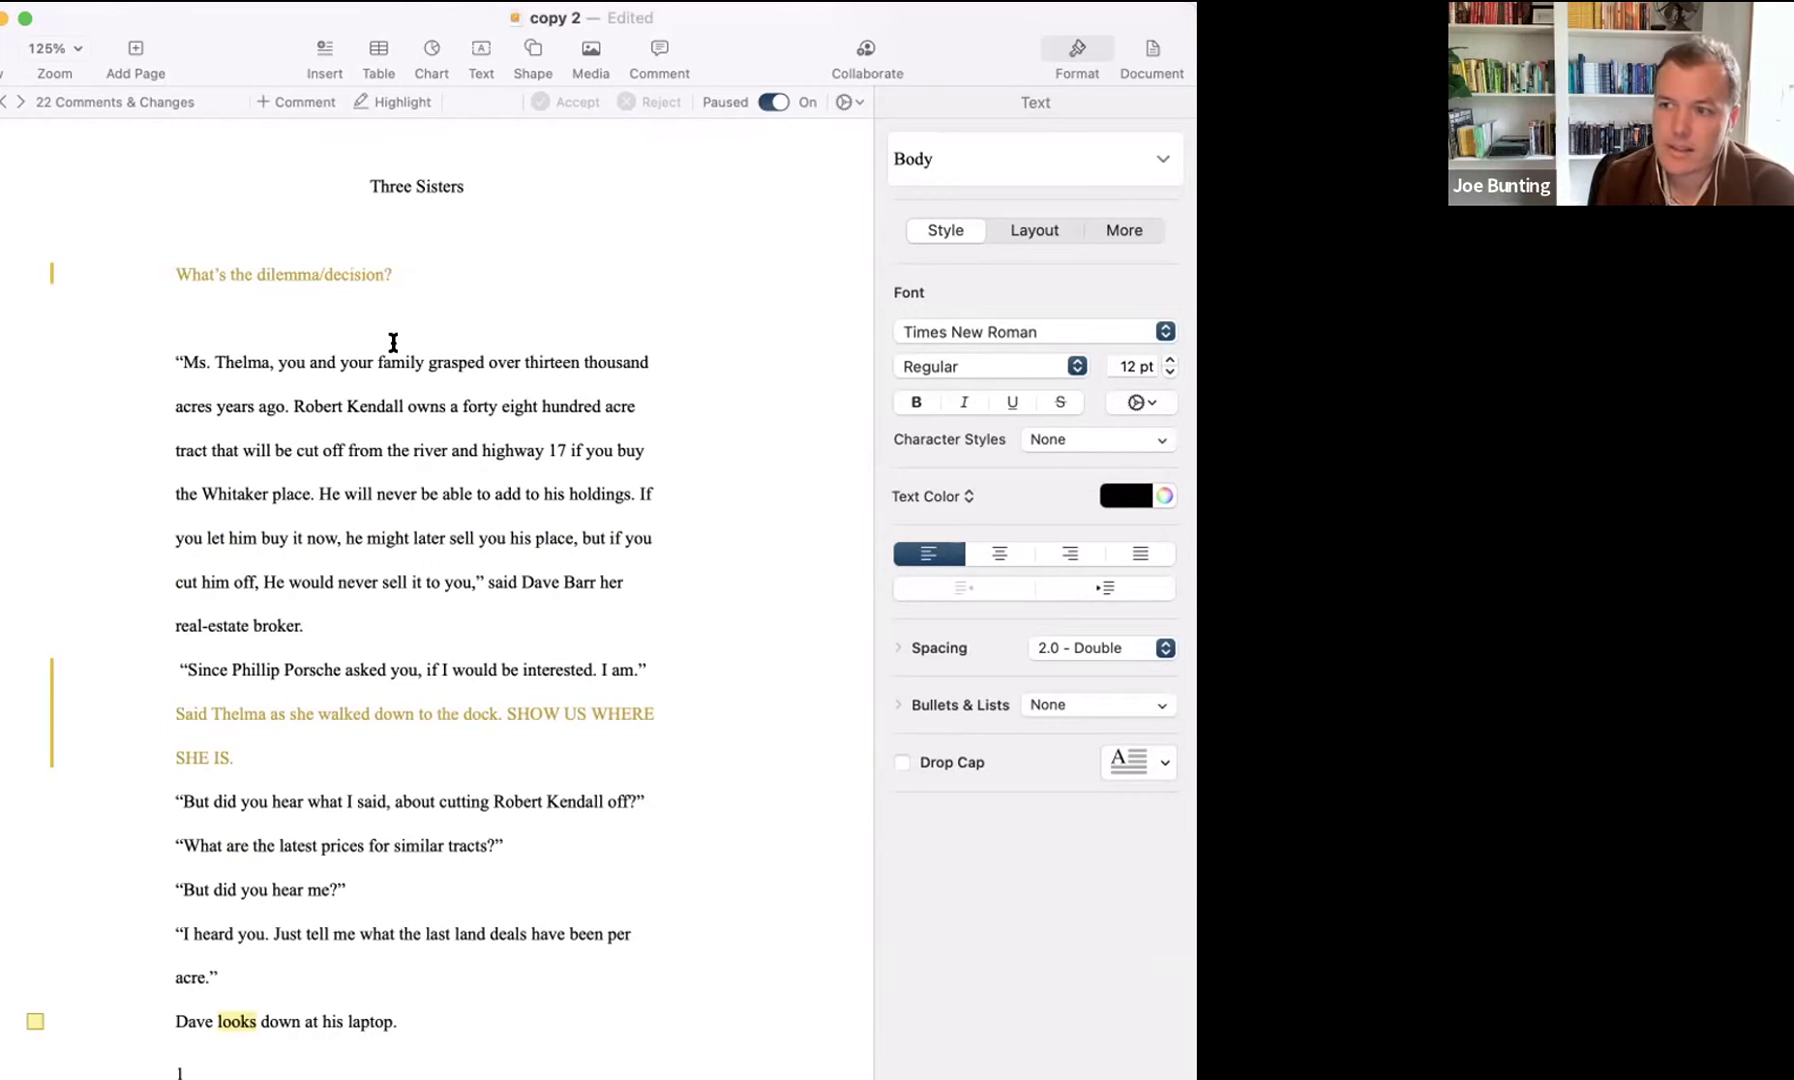
pyautogui.click(221, 243)
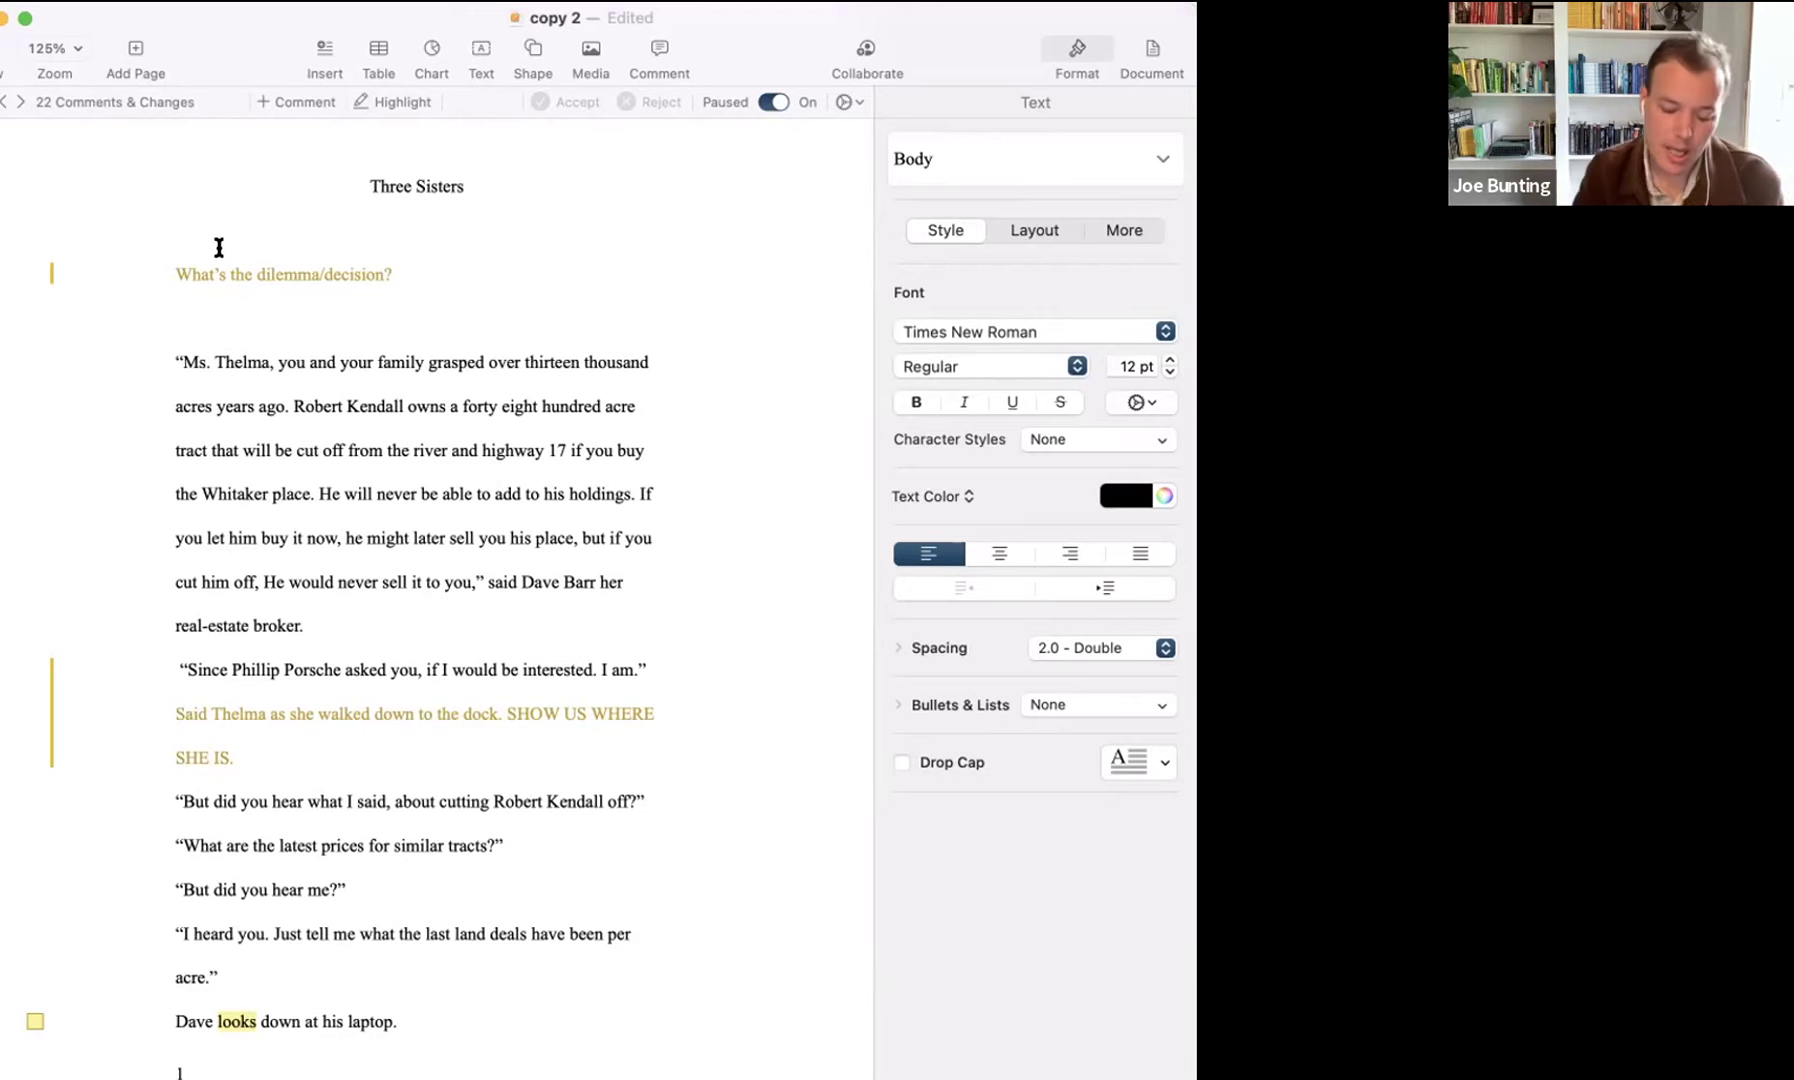
pyautogui.click(219, 247)
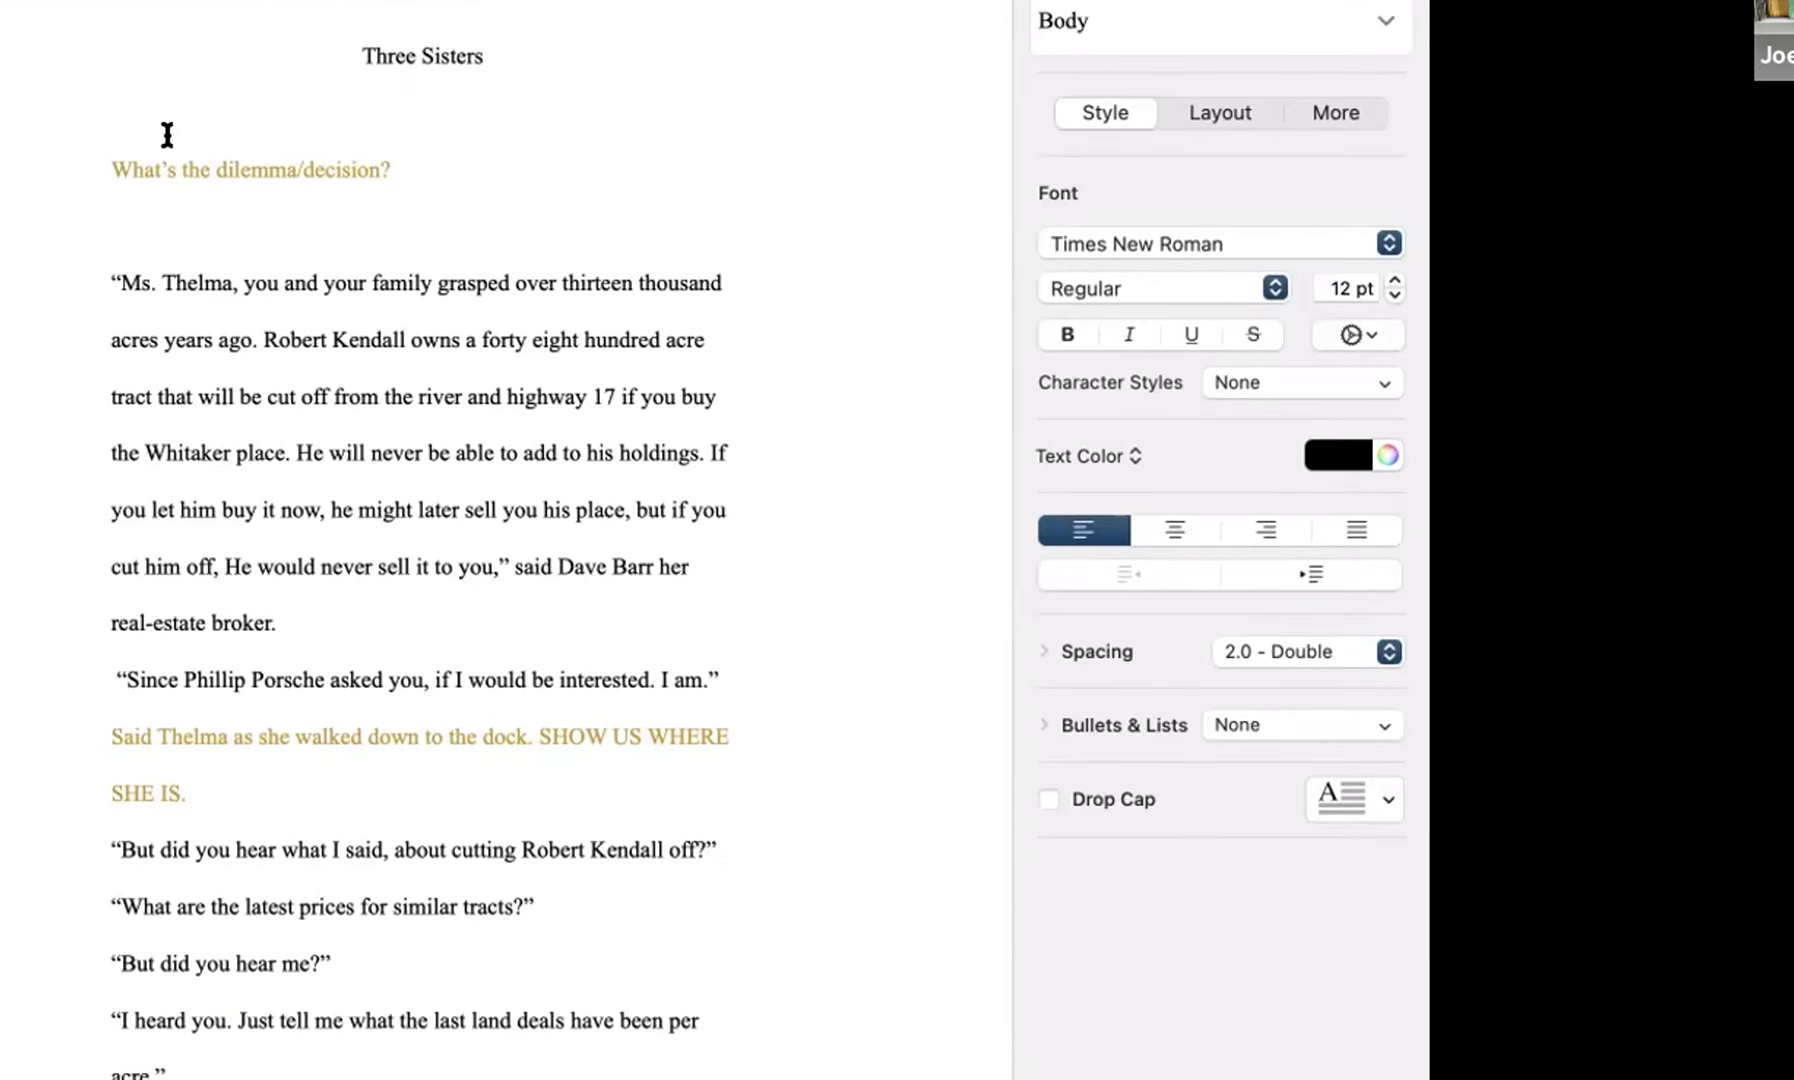
pyautogui.write('Exposition:')
pyautogui.press('Return')
pyautogui.press('super+z')
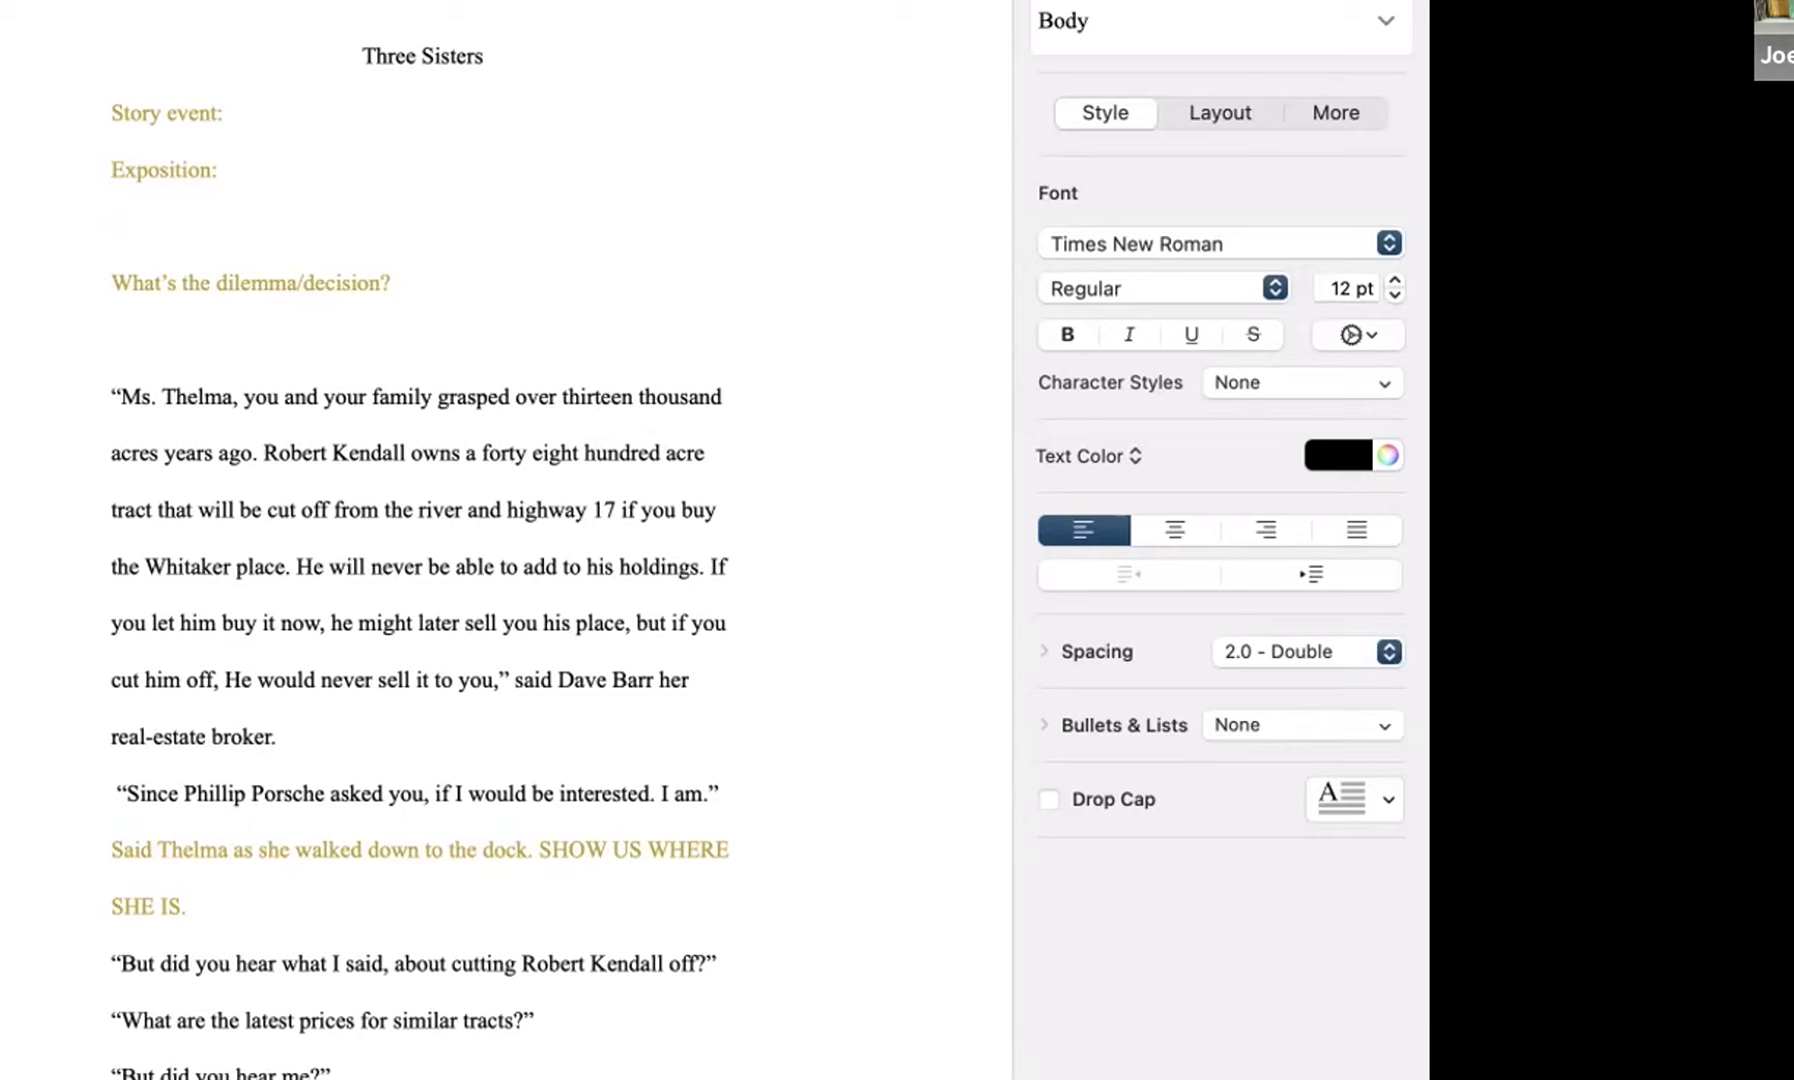
# - Add the 'Inciting Incident:' and 'Rising Action:' outline headings
pyautogui.write('Inciting Incident:')
pyautogui.press('Return')
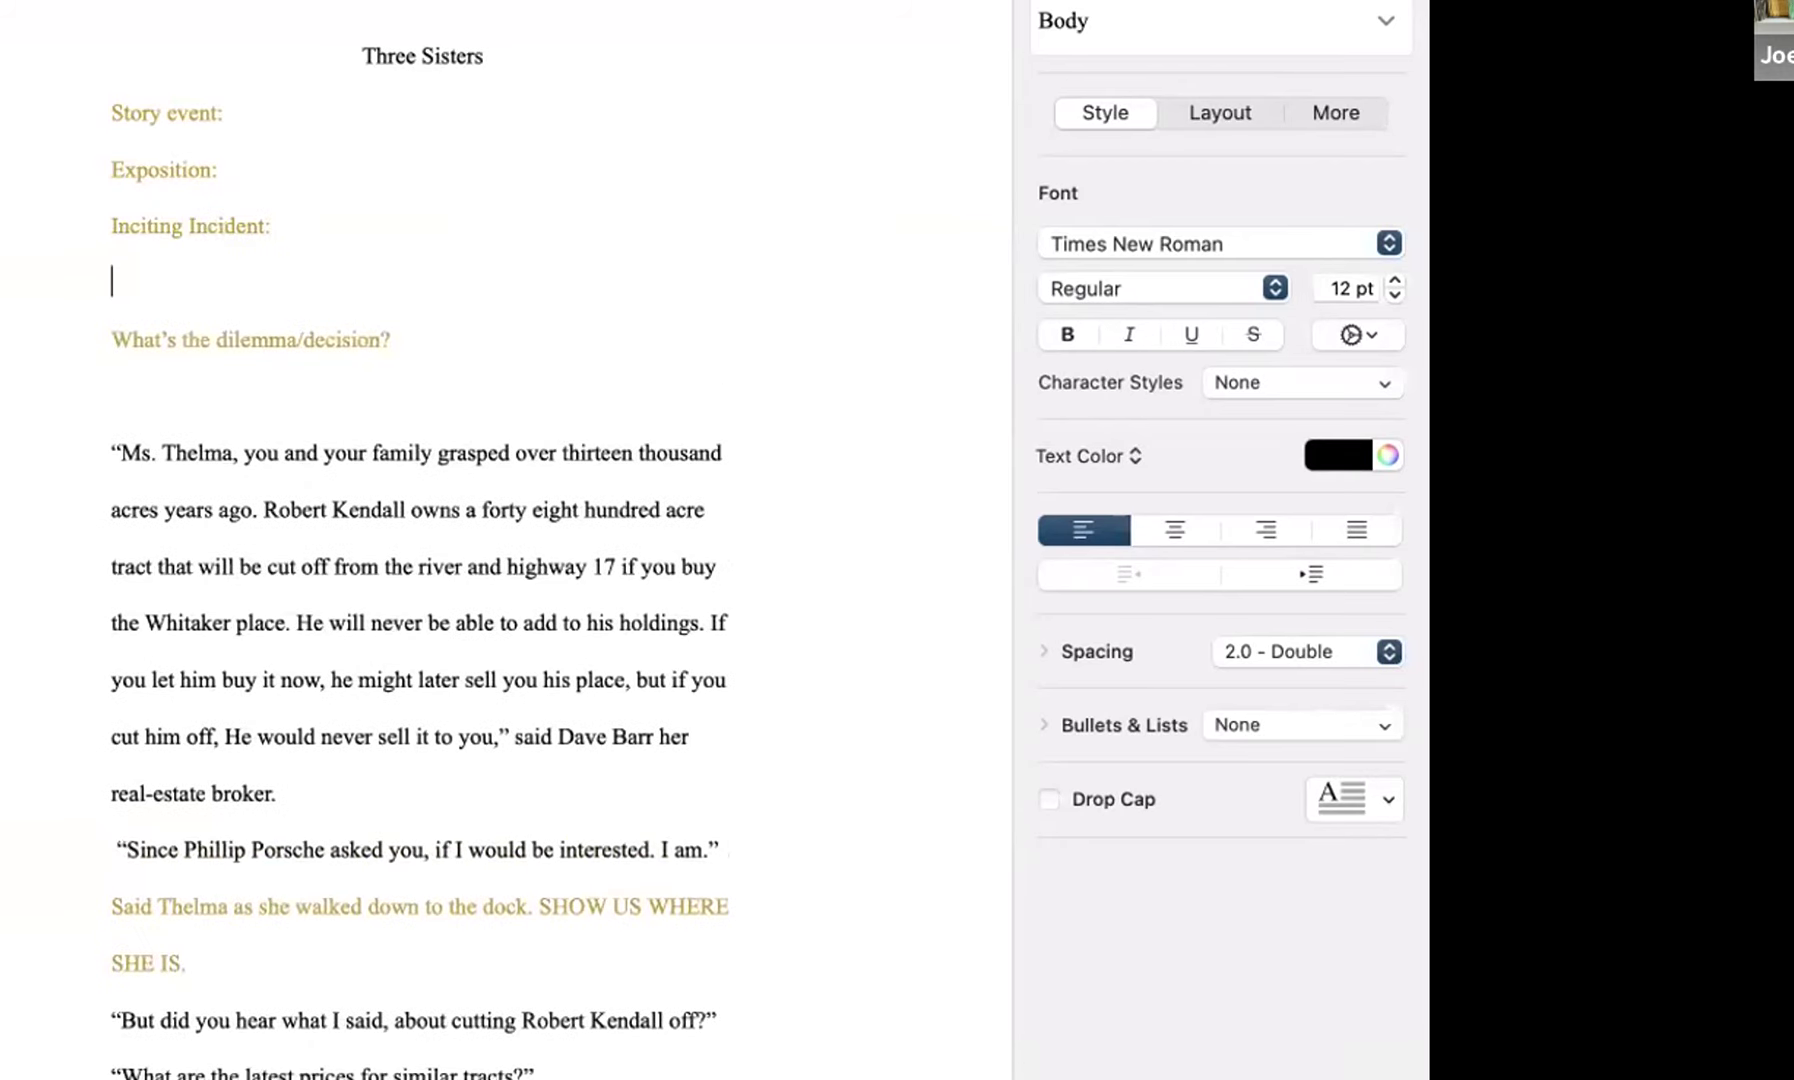
pyautogui.write('Rising Action:')
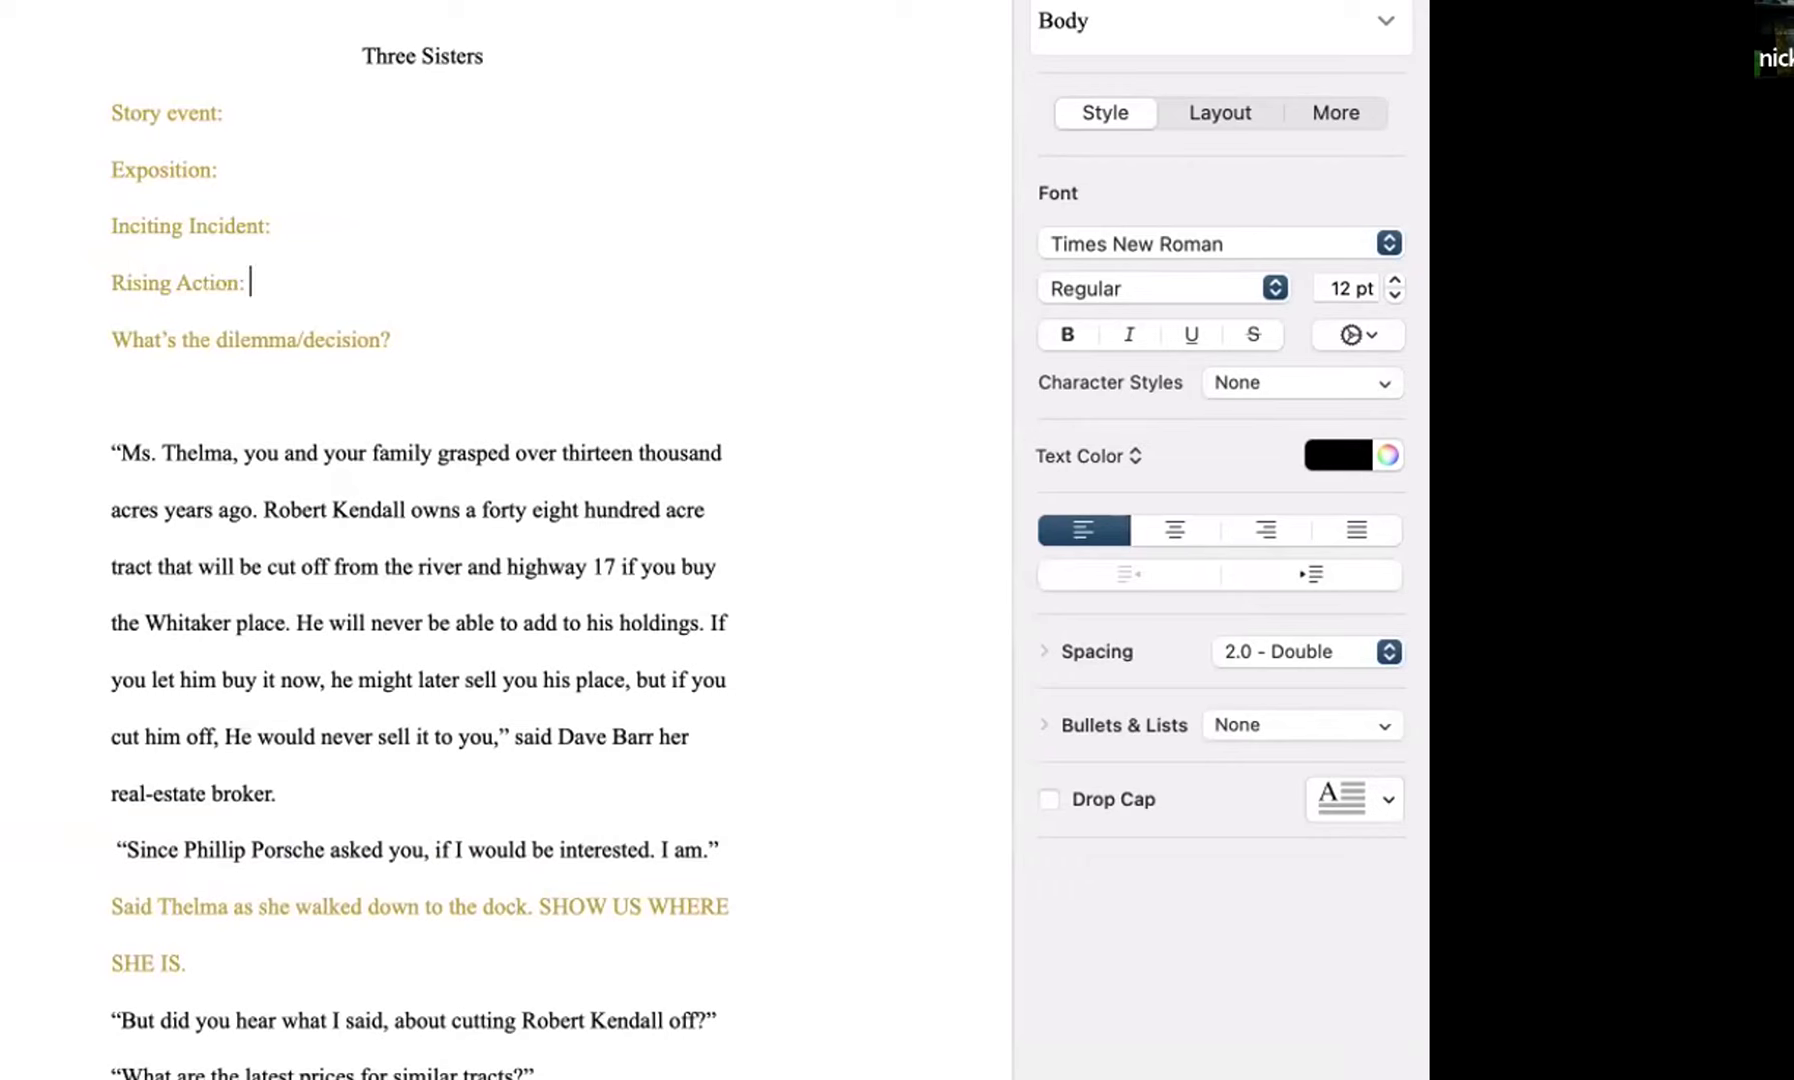
pyautogui.press('Return')
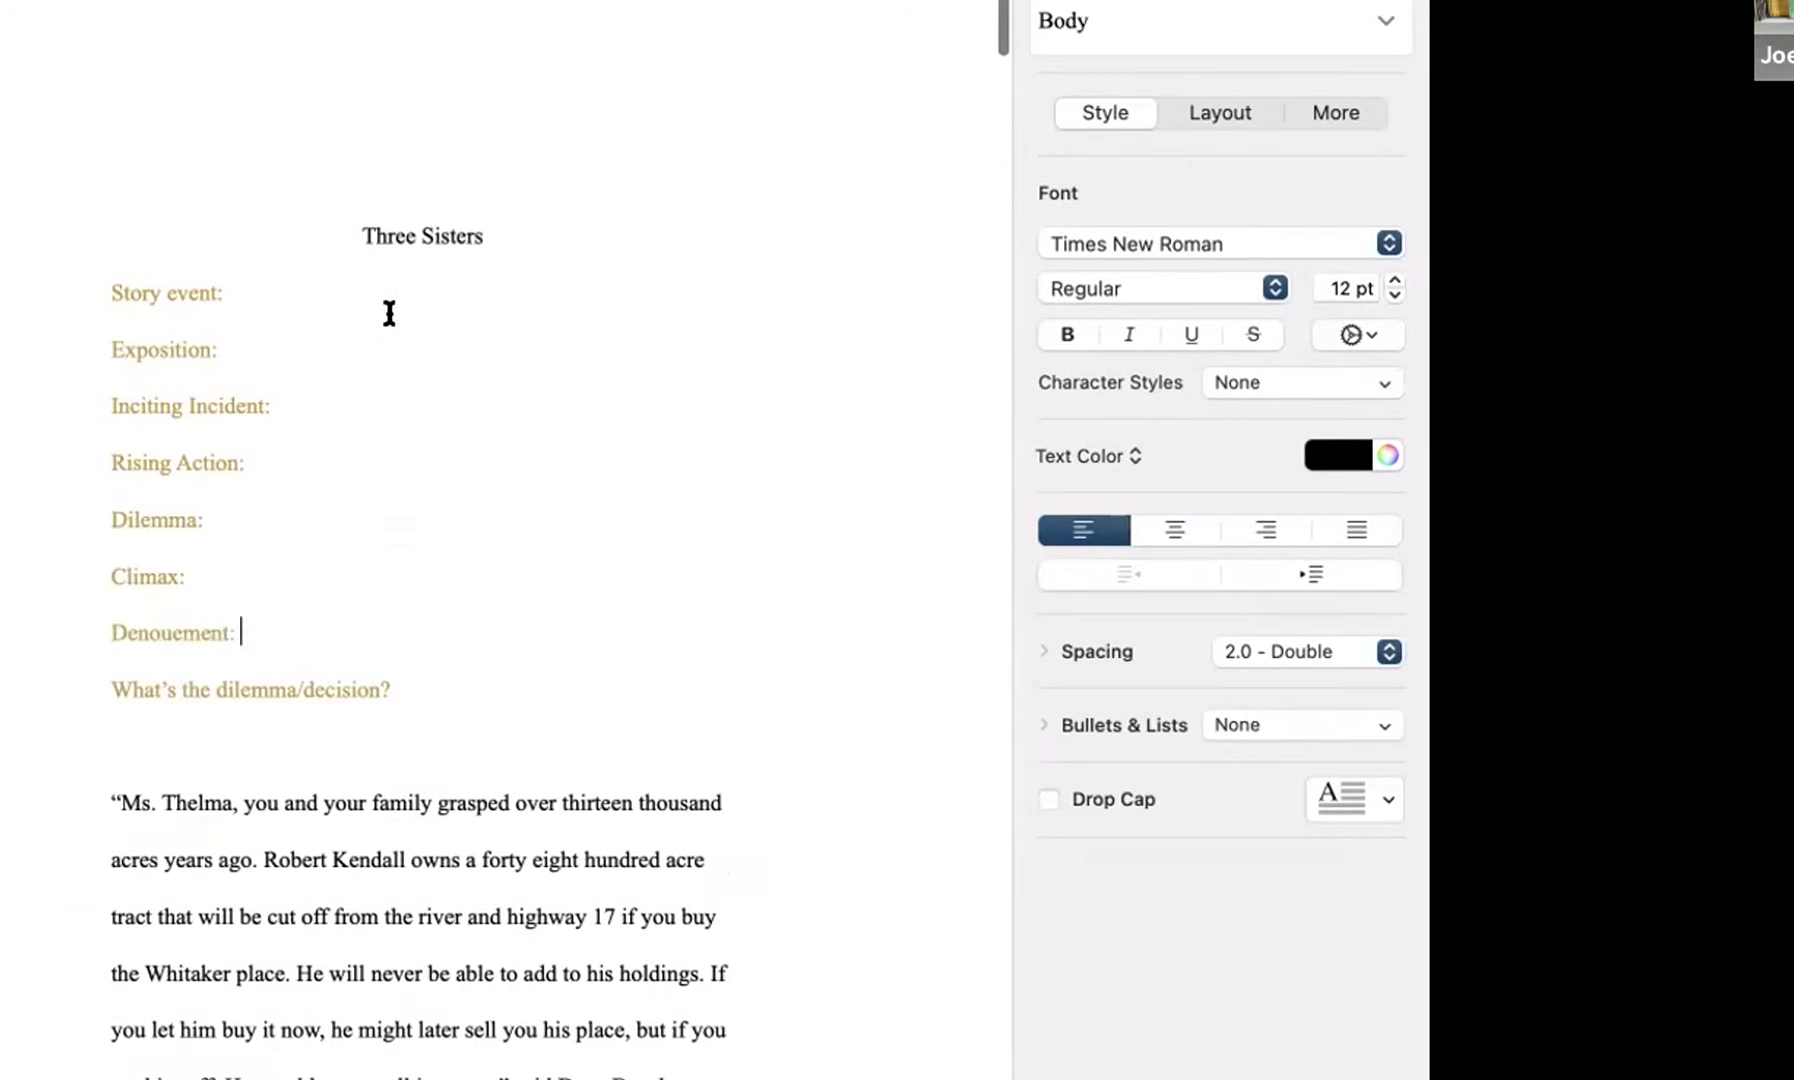
pyautogui.click(388, 292)
# - Write the Story event 'Thelma talks to people (Should be either: …buy some land OR …fails to buy some land)'
pyautogui.write('Thelma talks t')
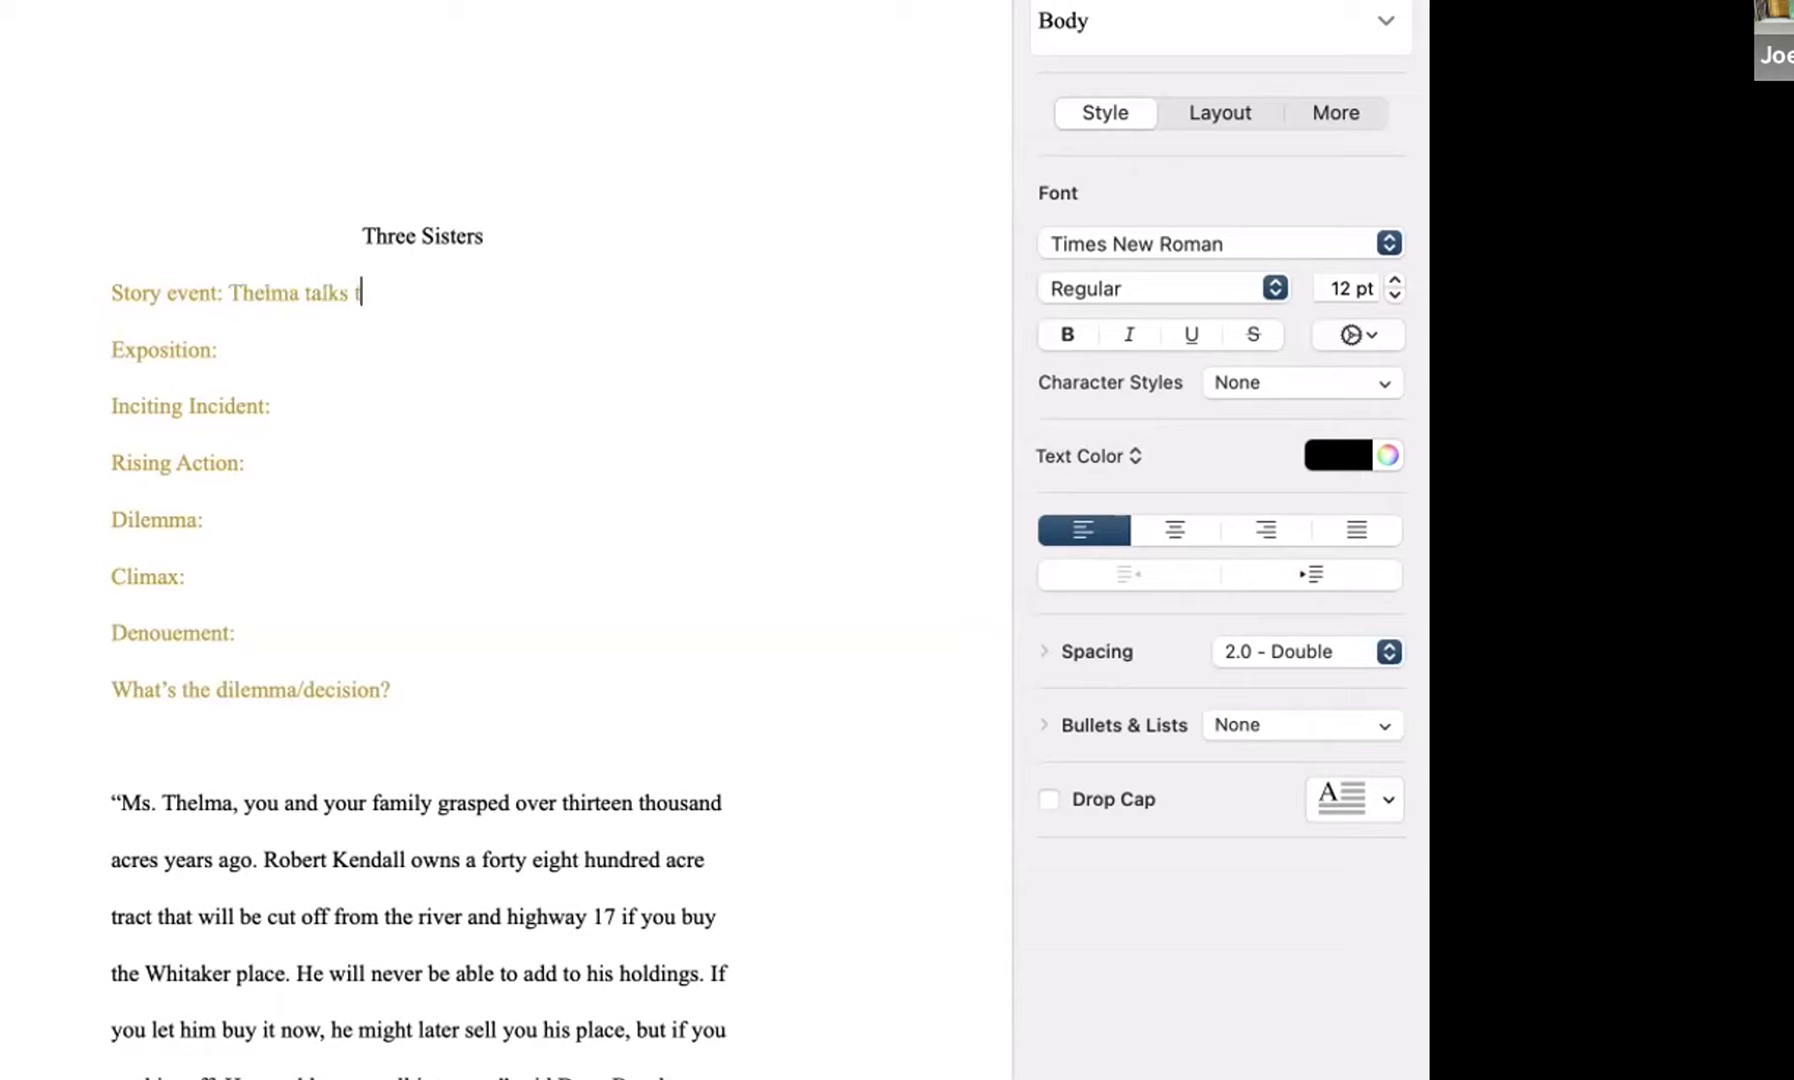
pyautogui.write('o p')
pyautogui.write('eo')
pyautogui.press('BackSpace')
pyautogui.write('ople')
pyautogui.write(' / ')
pyautogui.write('Thelma ')
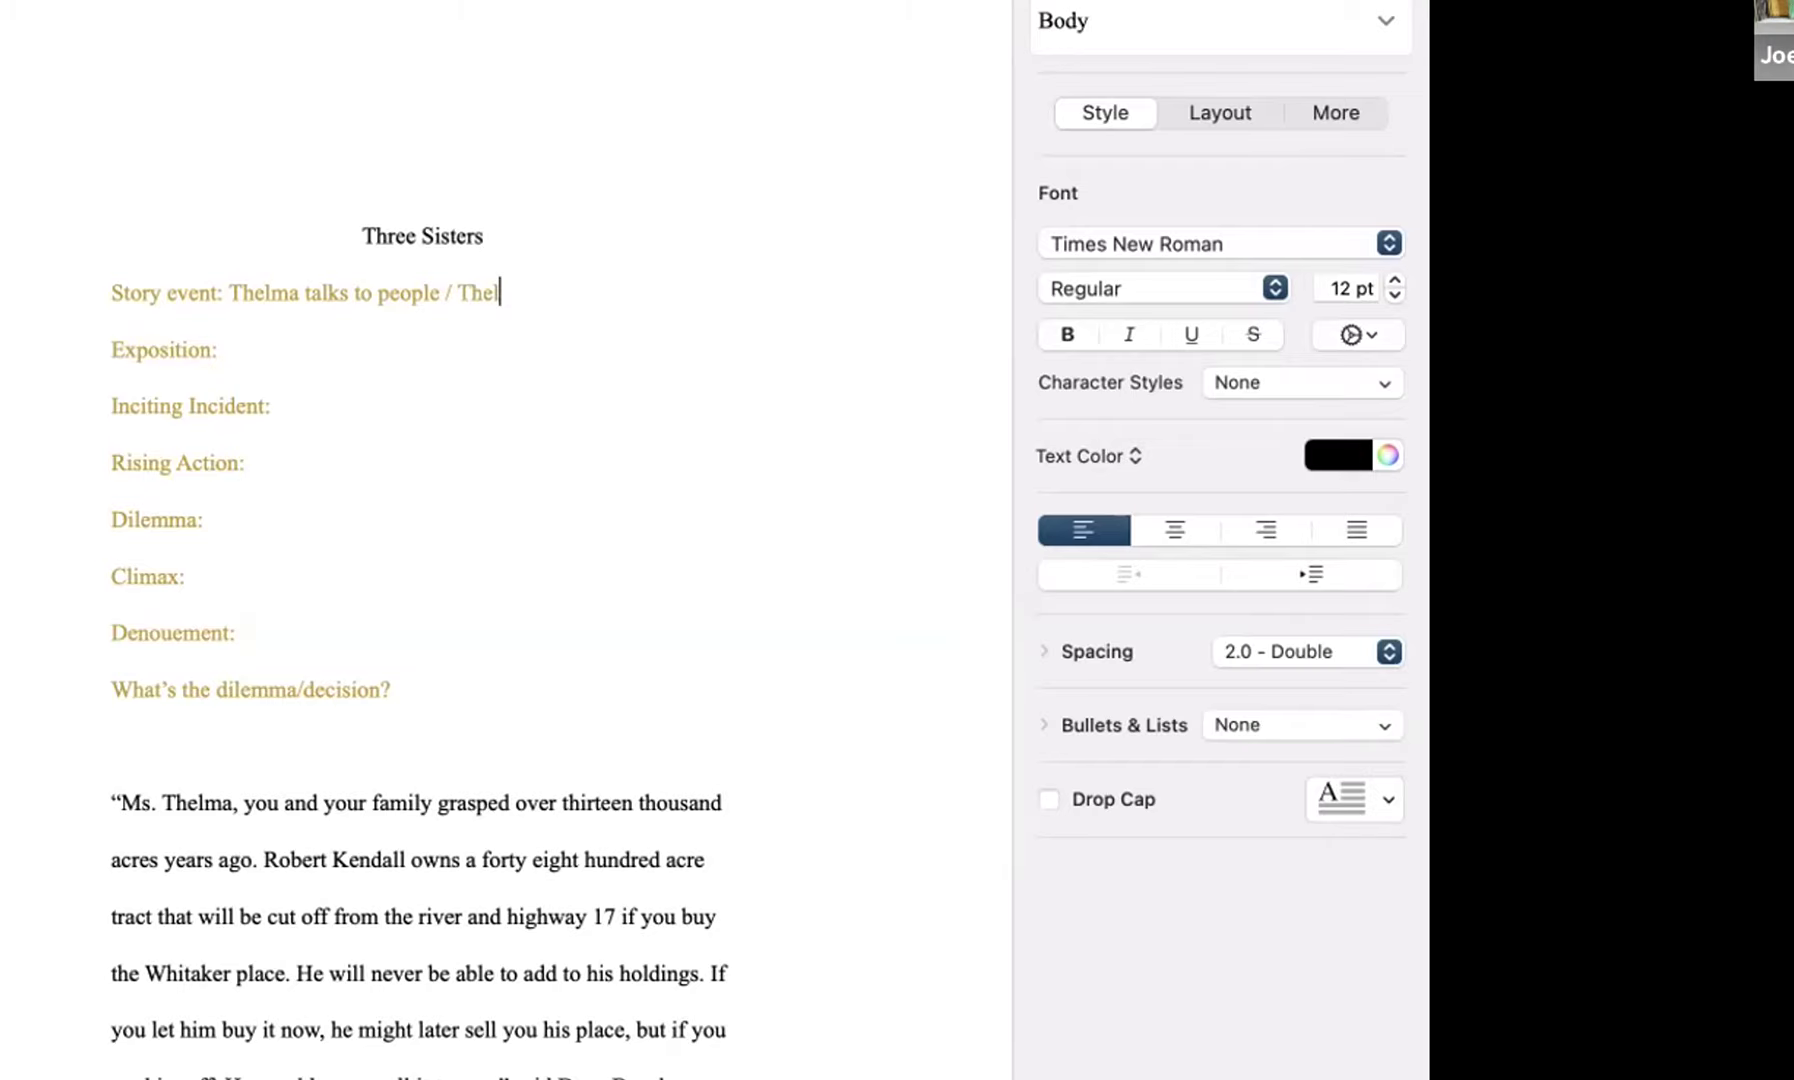
pyautogui.write('decides to buy some land')
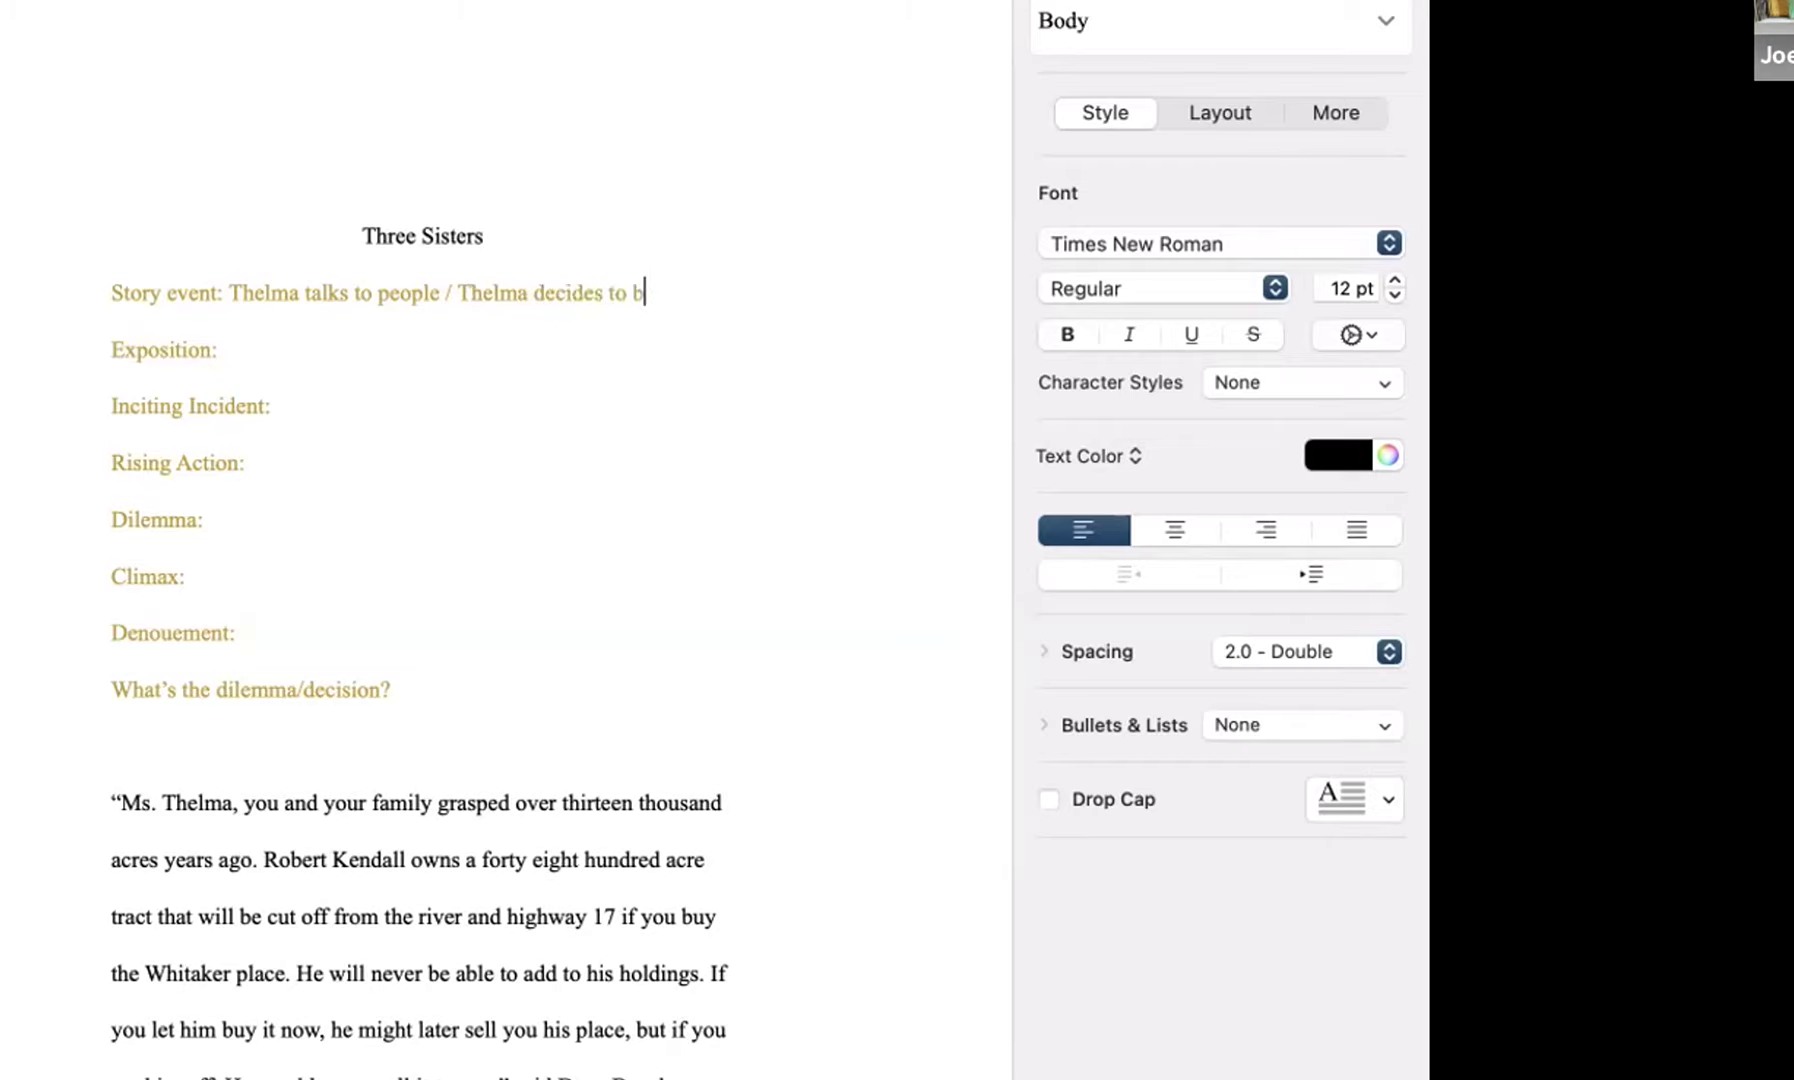
pyautogui.click(465, 281)
pyautogui.press('BackSpace')
pyautogui.press('BackSpace')
pyautogui.press('BackSpace')
pyautogui.write('(Should be ei')
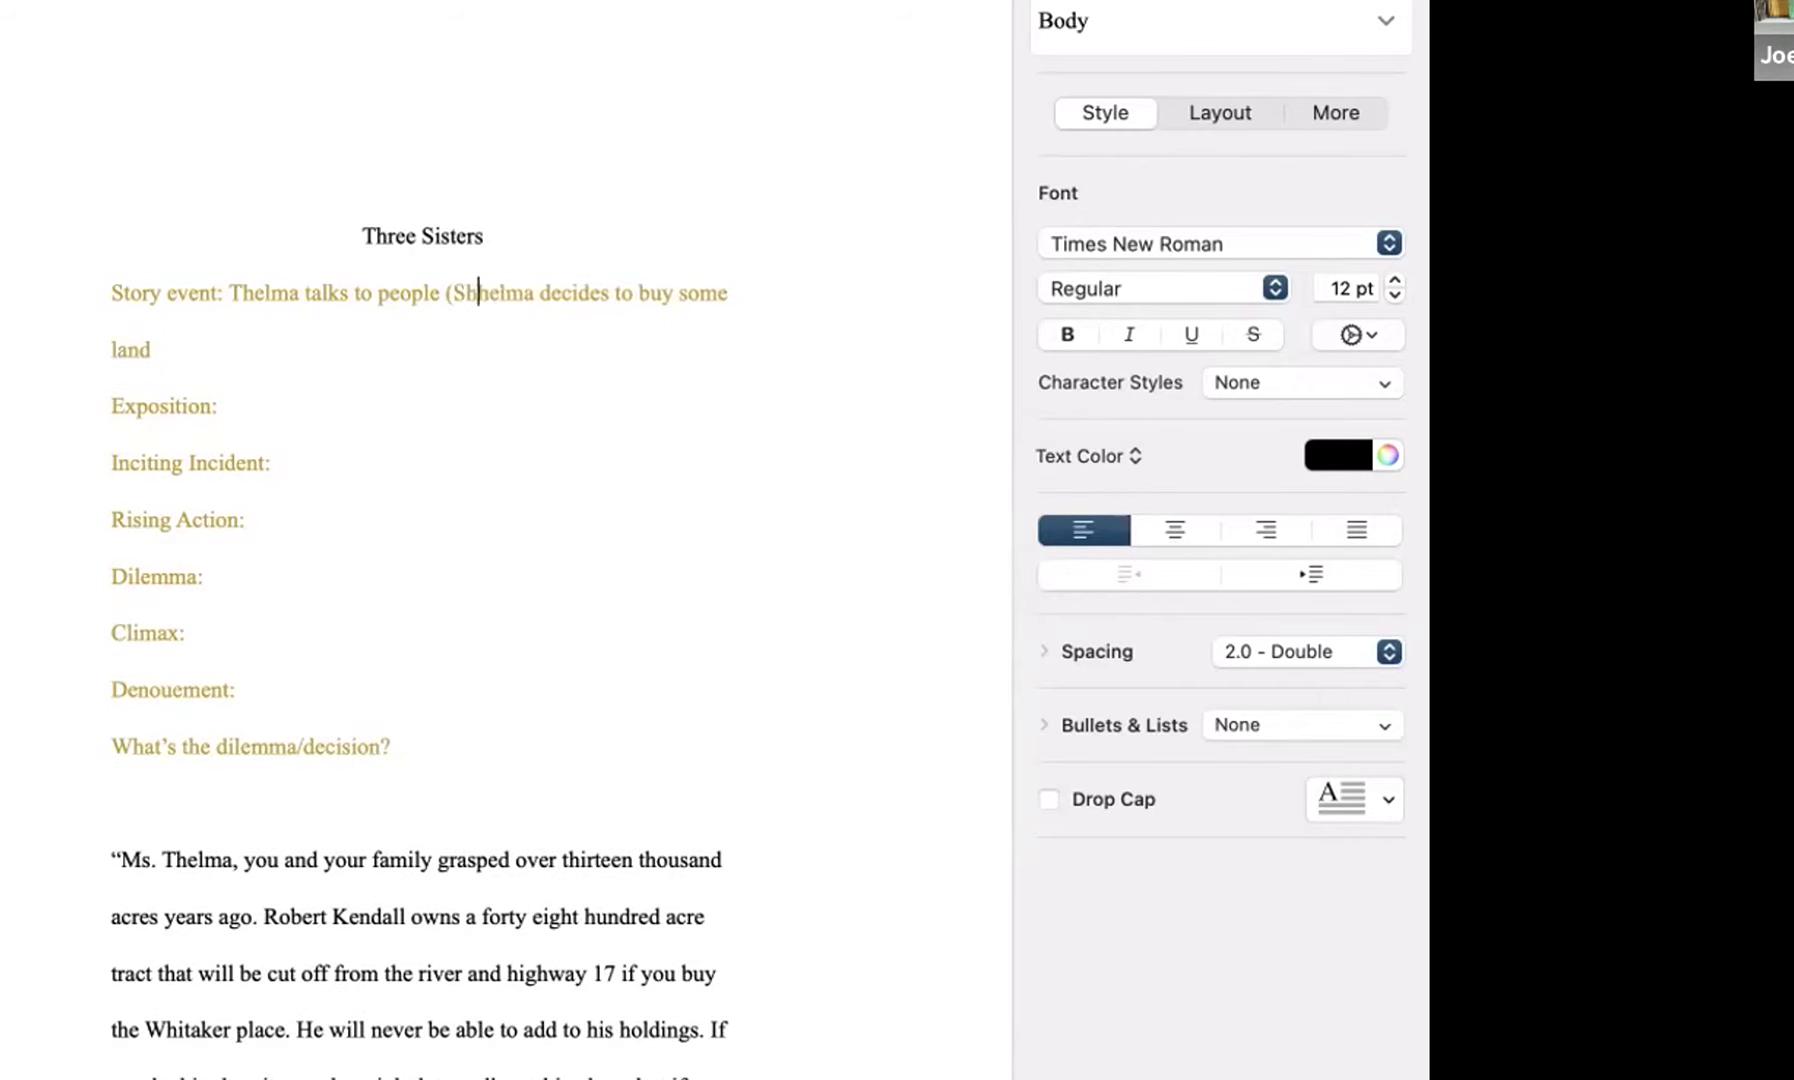
pyautogui.write('ther: T')
pyautogui.click(347, 349)
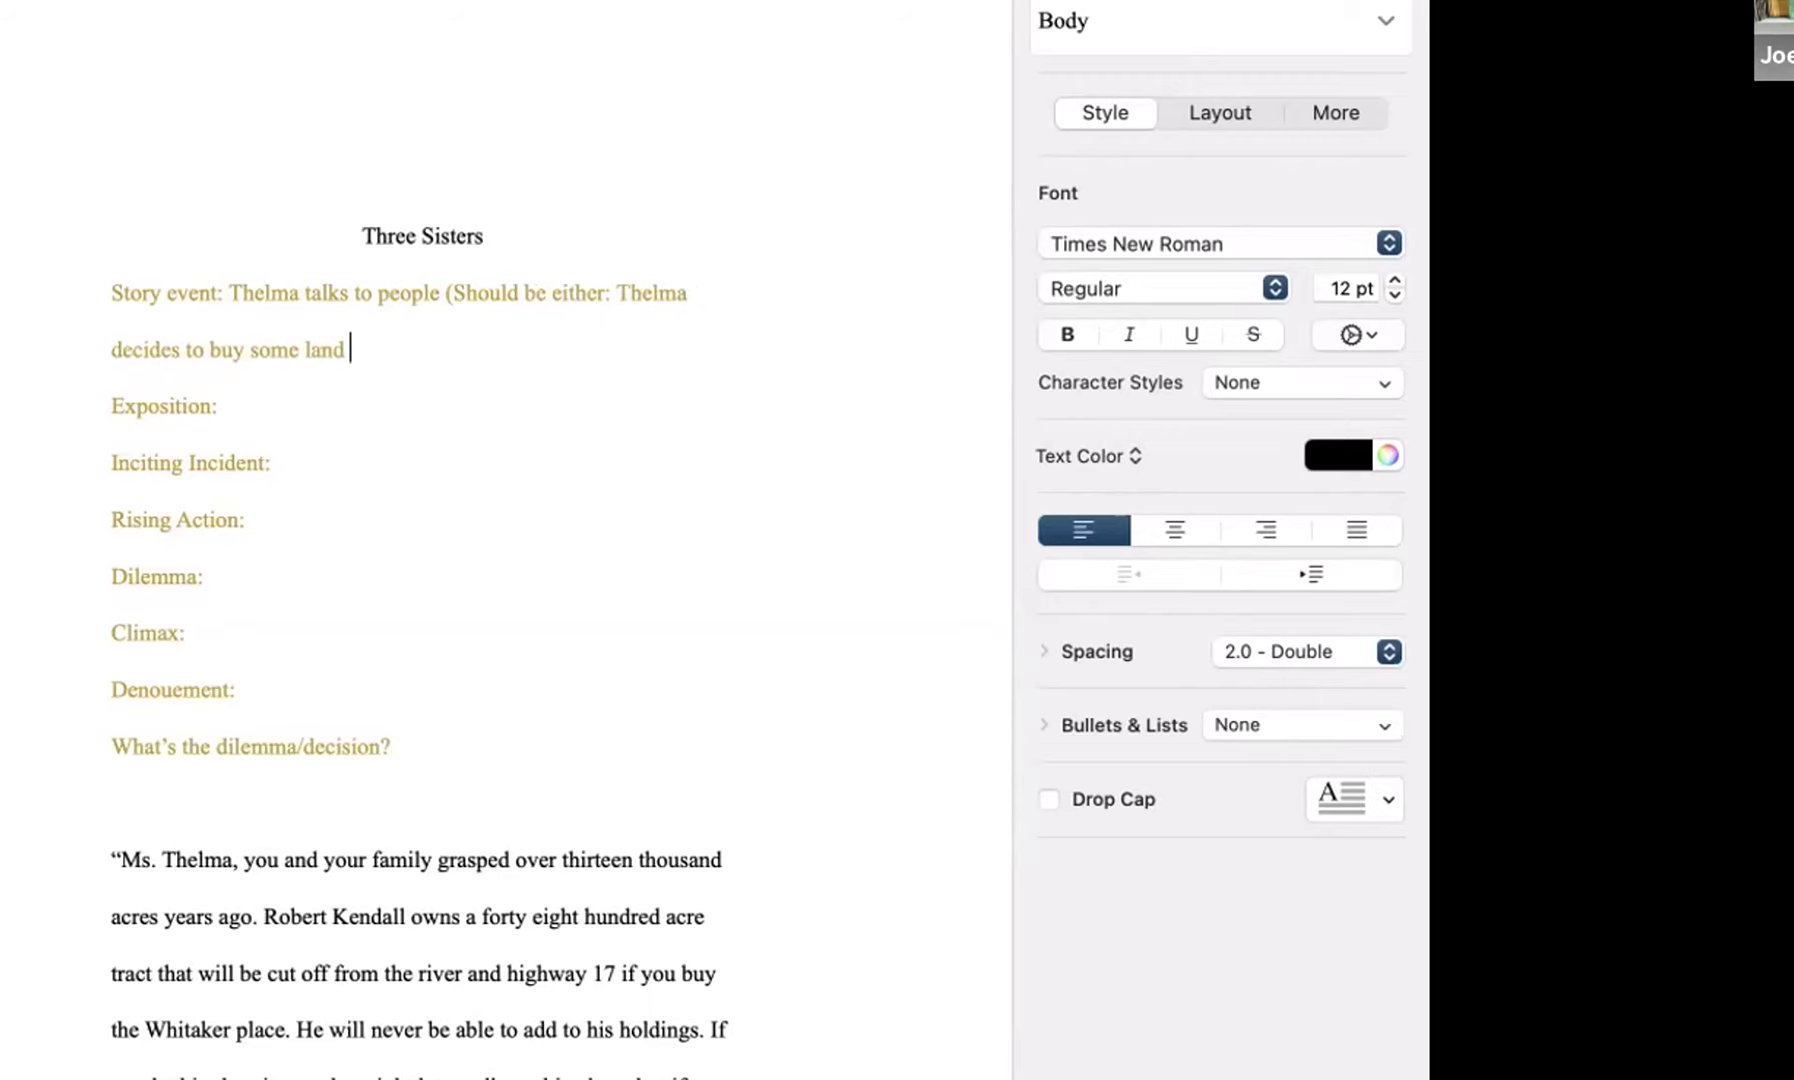
pyautogui.write('OR Thelma fails t')
pyautogui.write('o buy ')
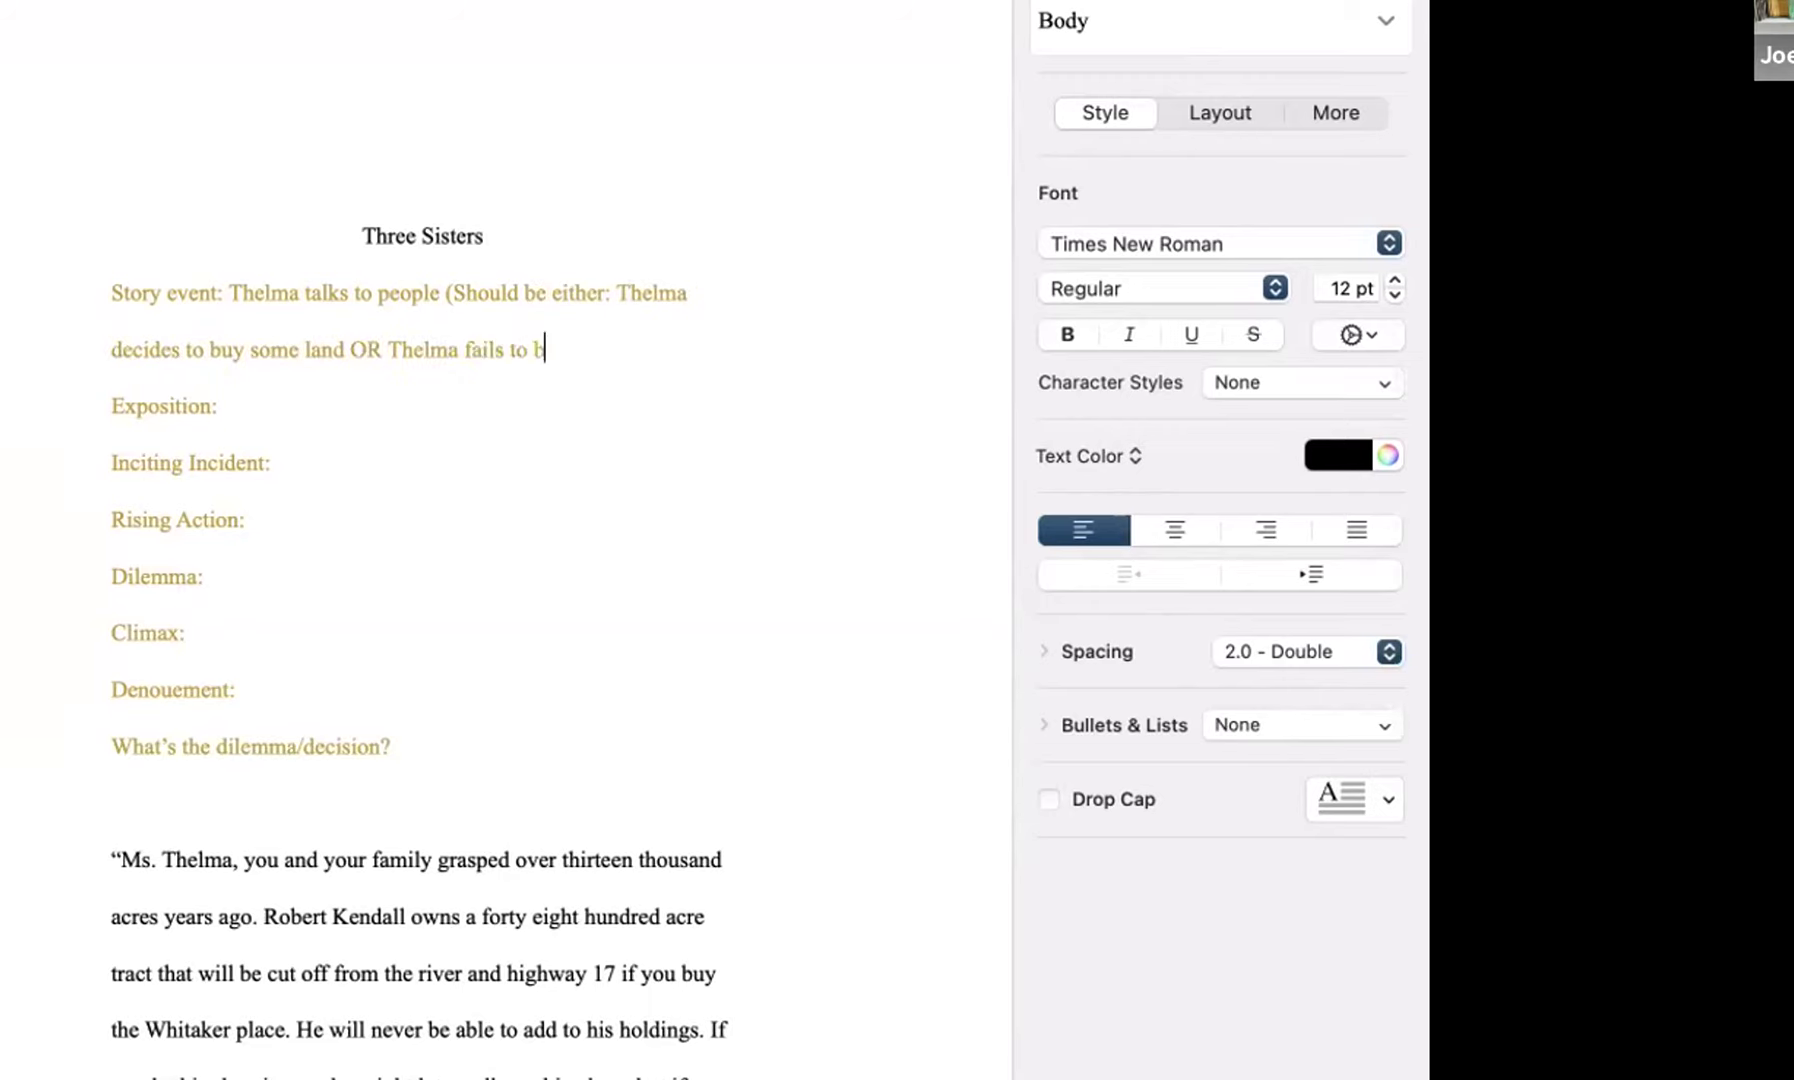
pyautogui.write('some land)')
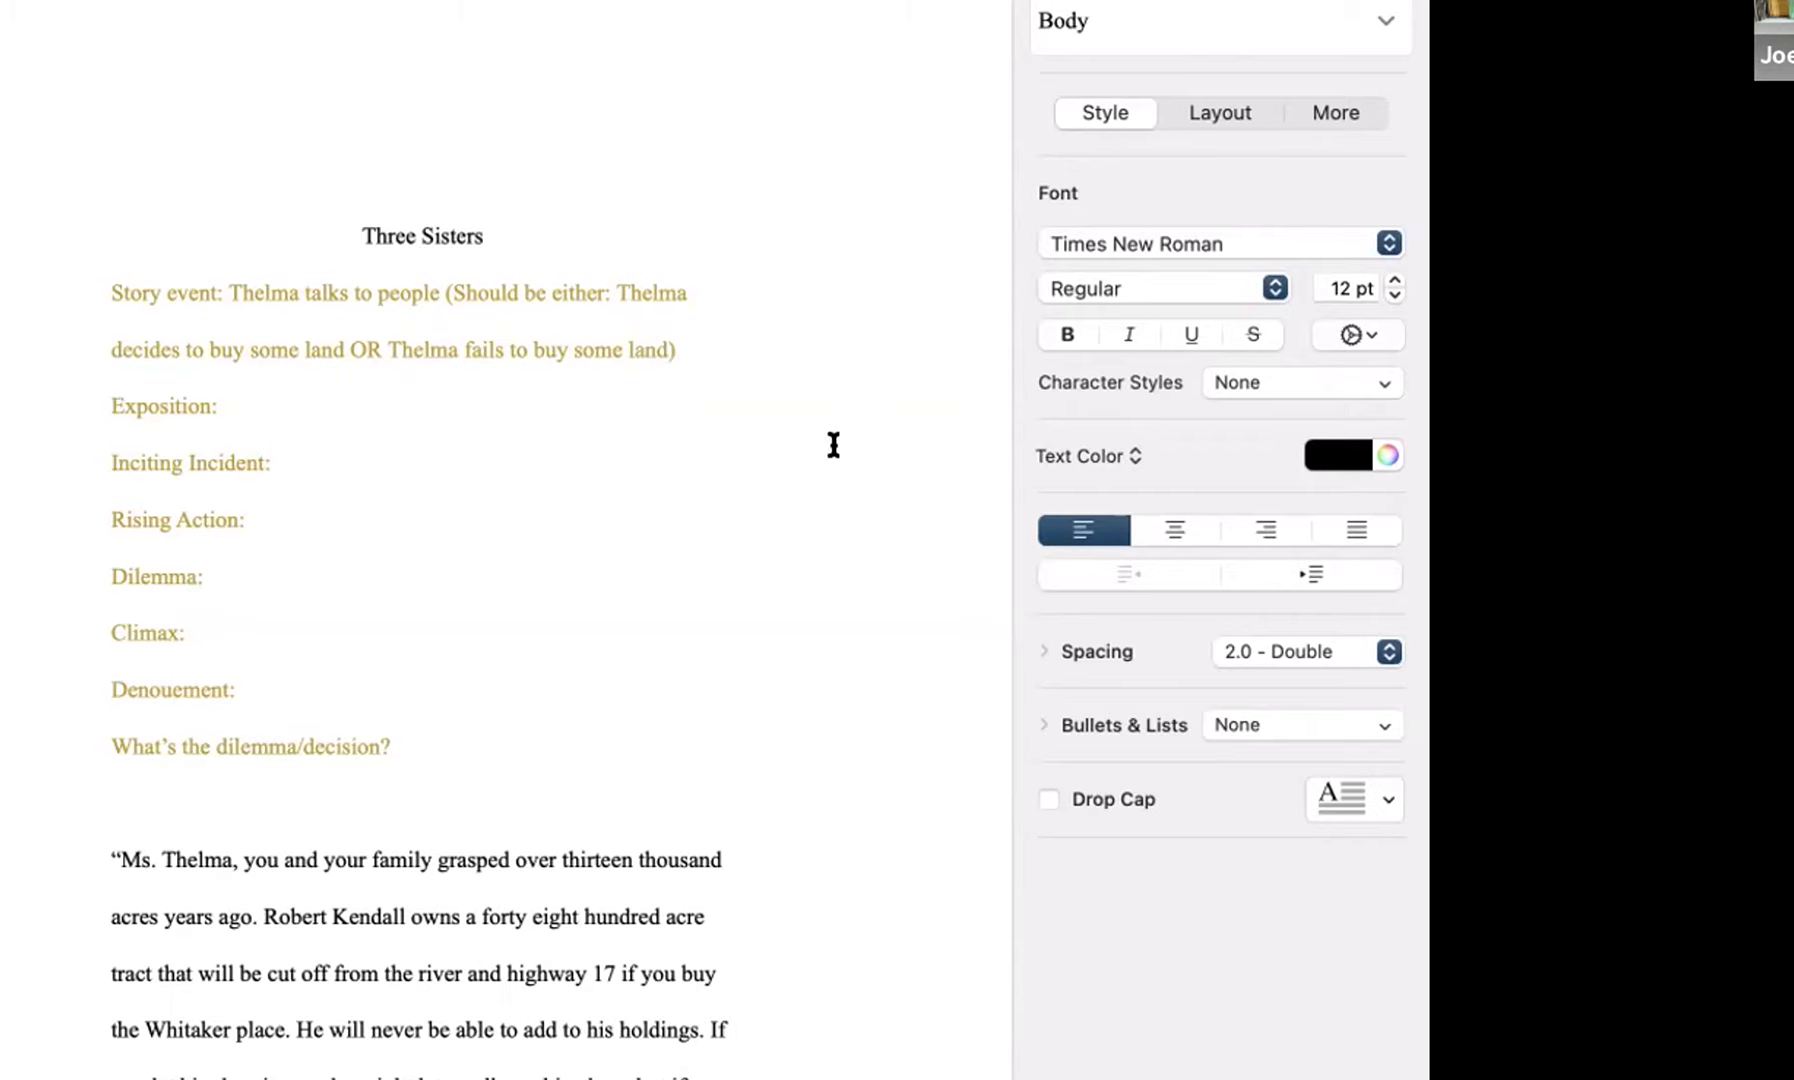
# - Select each of the two land-buying options in the Story event in turn
pyautogui.moveTo(714, 352); pyautogui.dragTo(433, 278)
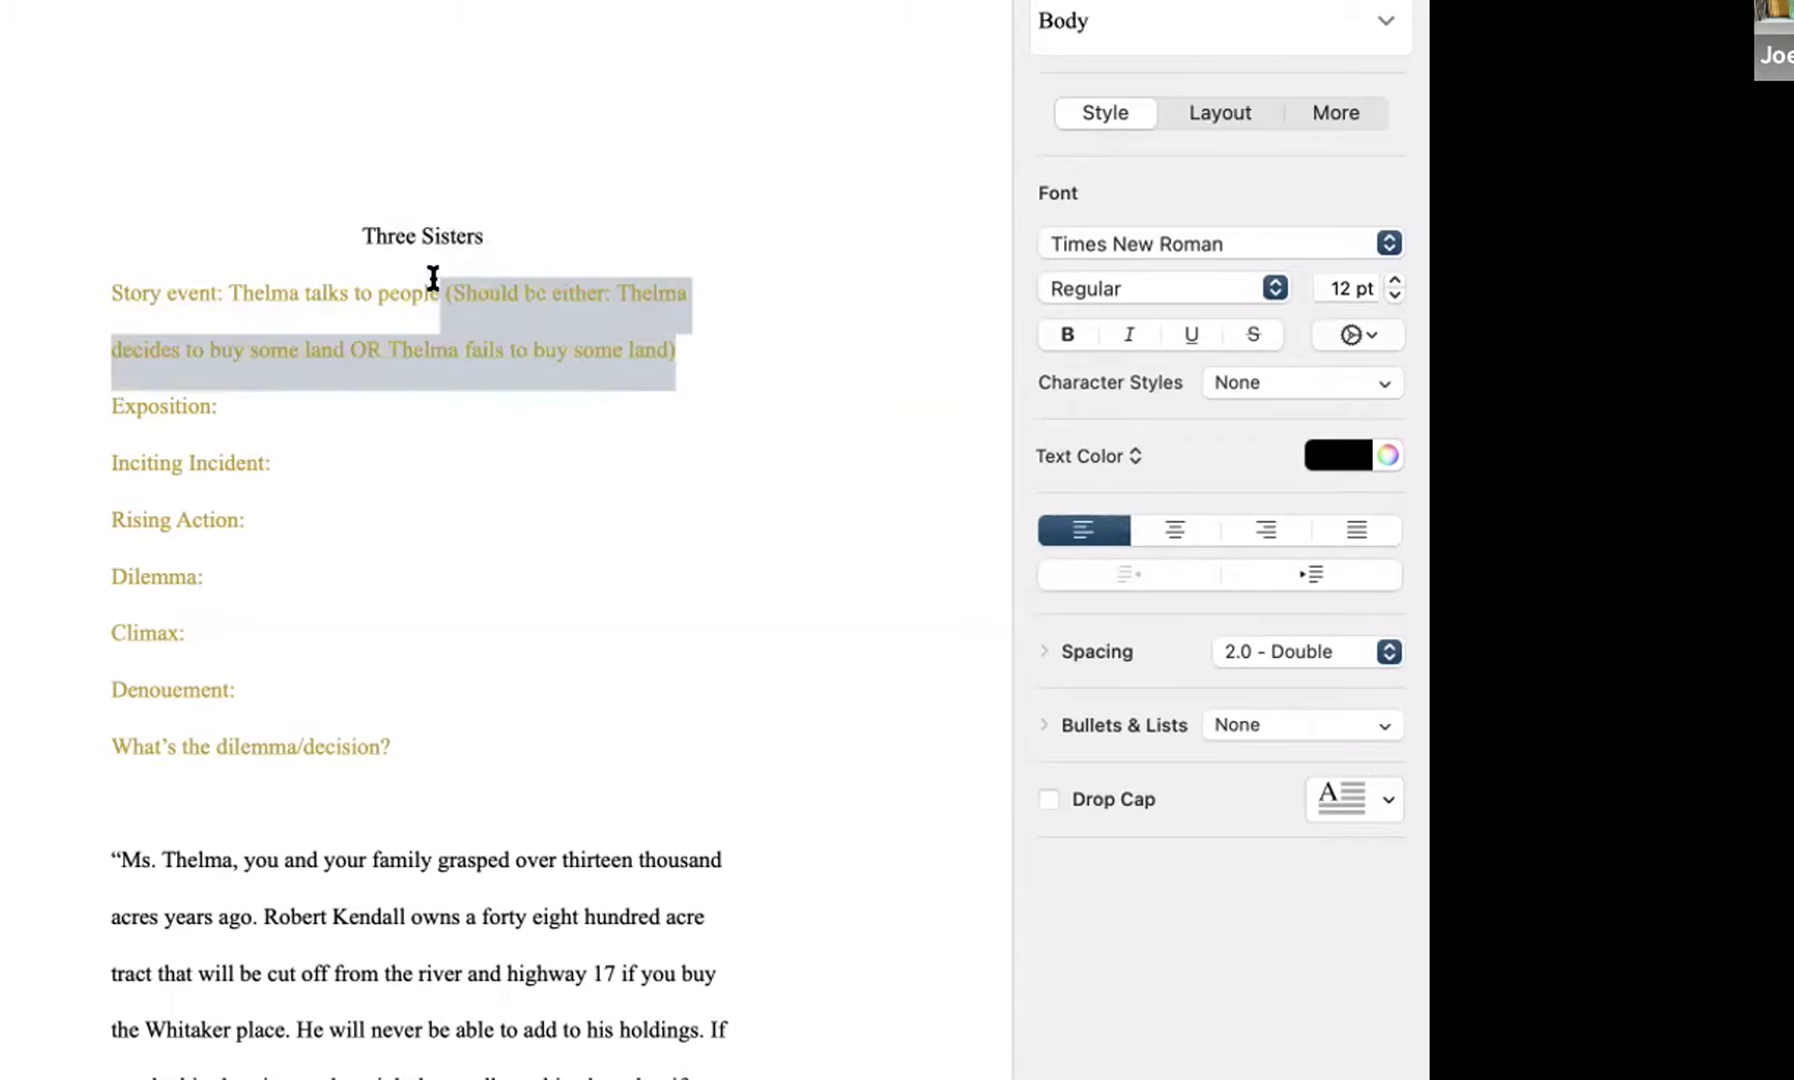
pyautogui.click(684, 284)
pyautogui.moveTo(684, 284); pyautogui.dragTo(346, 343)
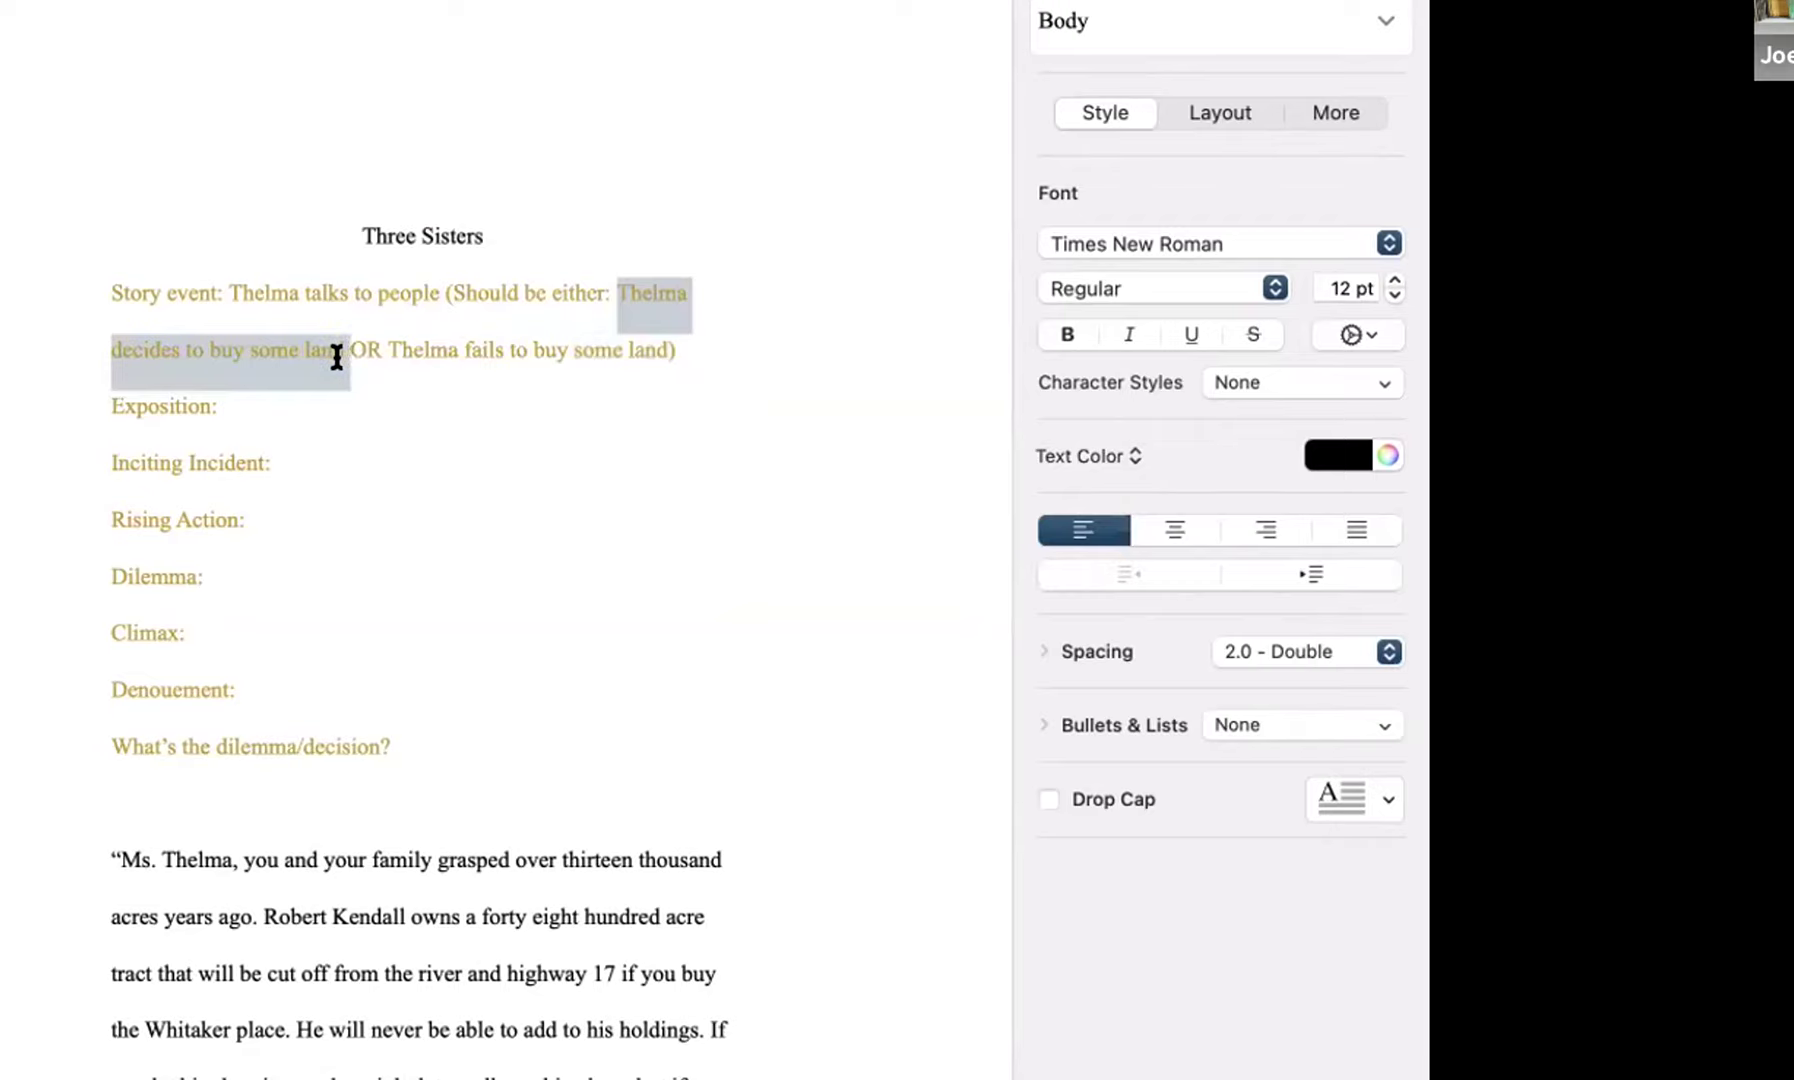
pyautogui.moveTo(313, 330)
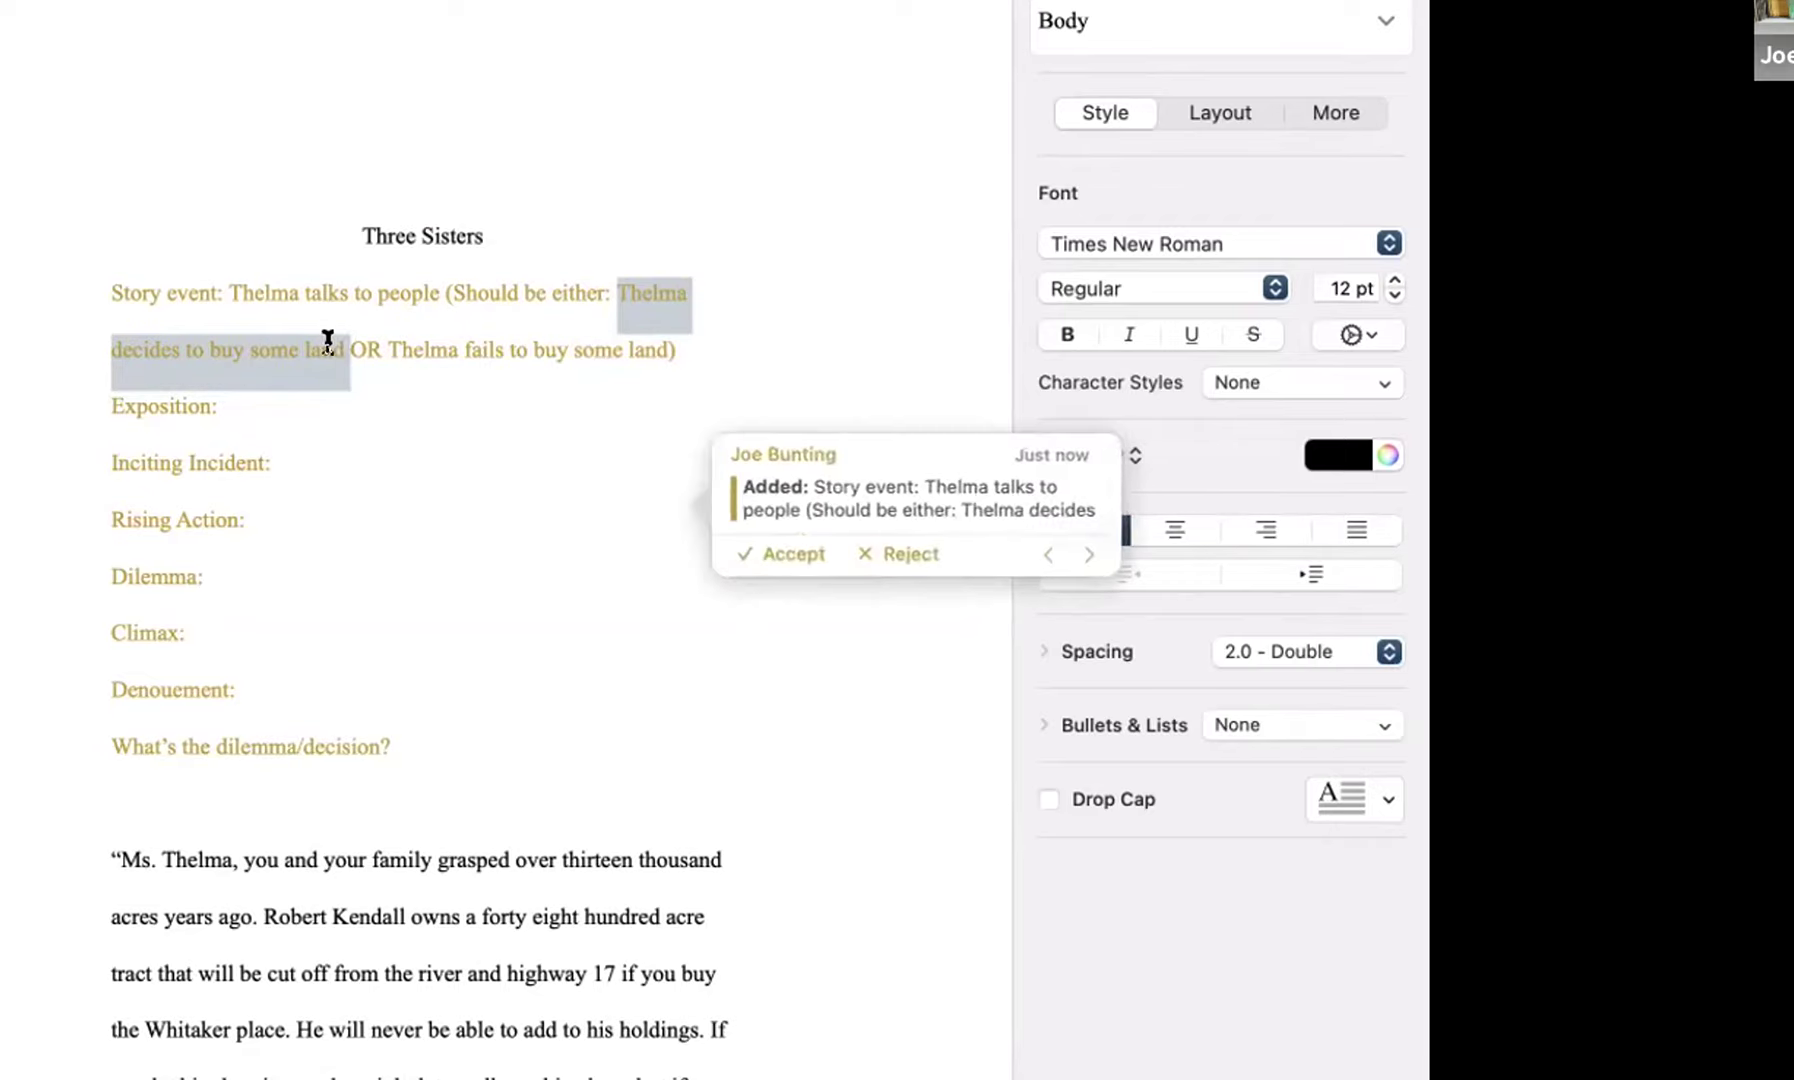
pyautogui.click(372, 350)
pyautogui.moveTo(382, 350); pyautogui.dragTo(660, 350)
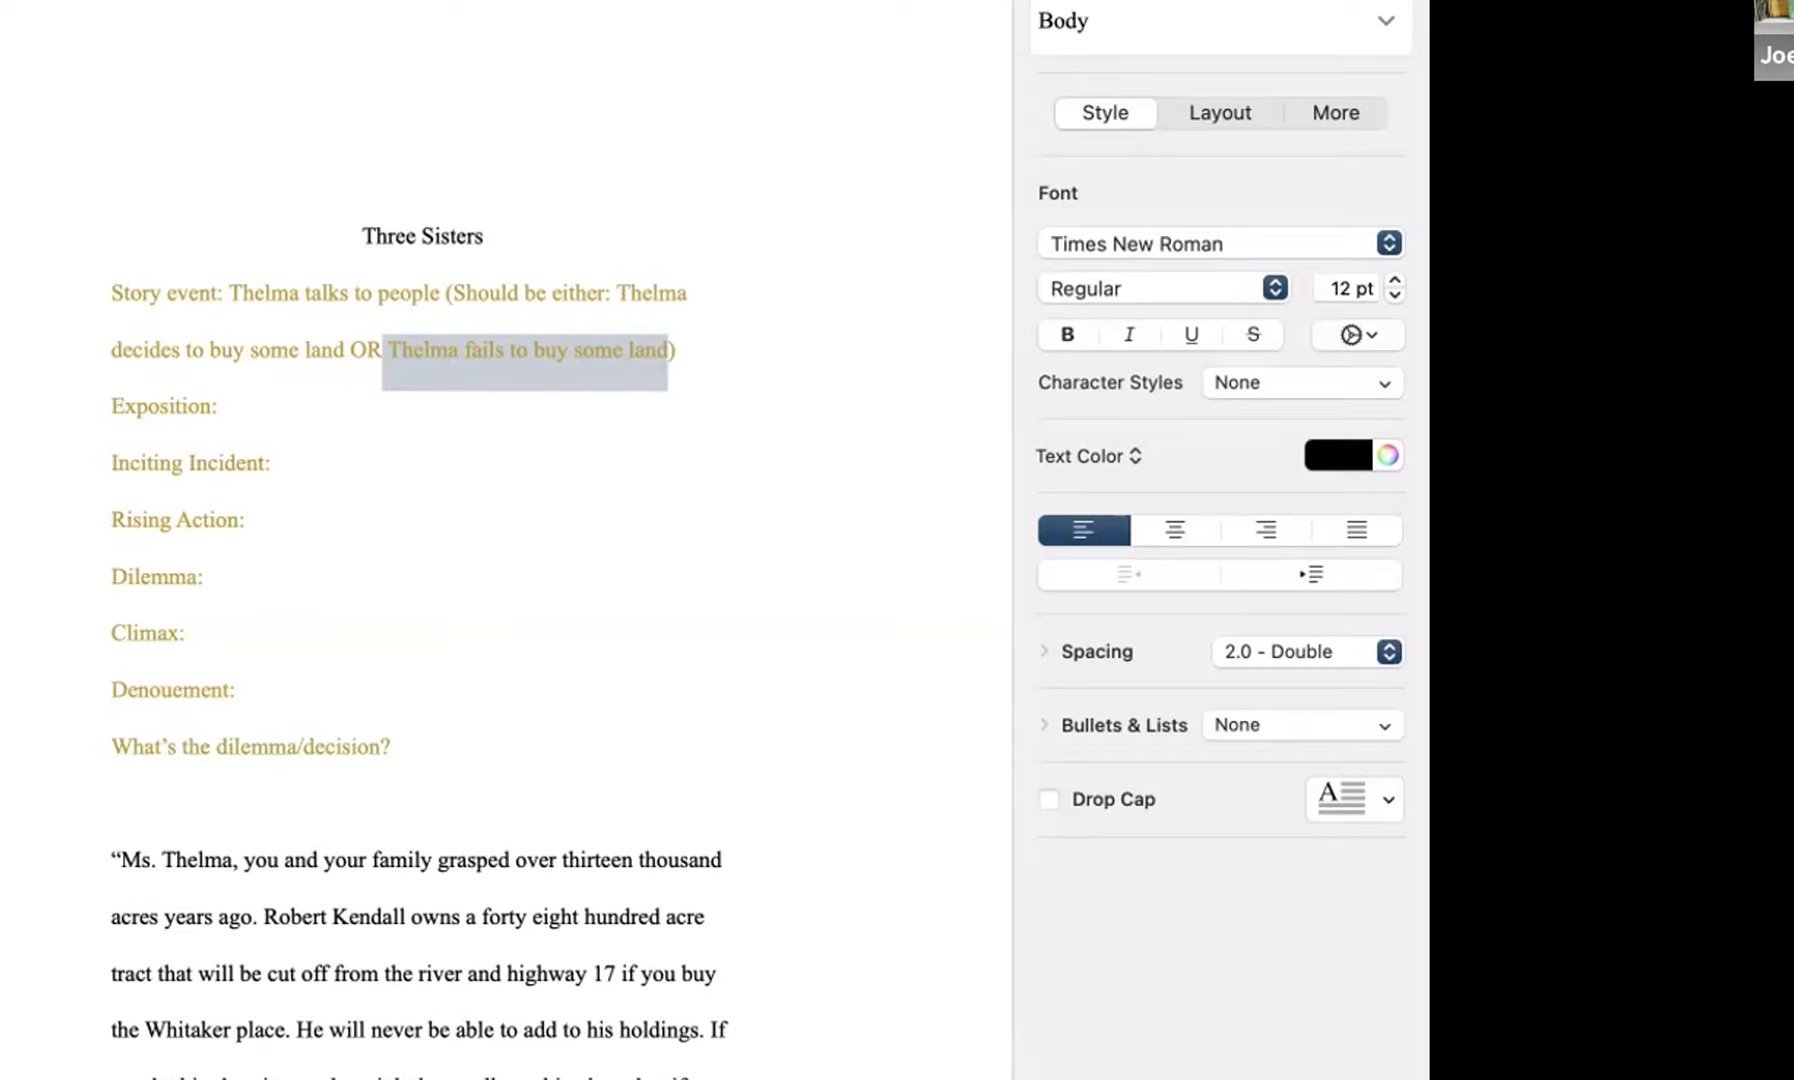
# - Add an underlined '- MEET CUTE' tag to the 'Thelma fails to buy some land' option
pyautogui.click(738, 350)
pyautogui.click(668, 350)
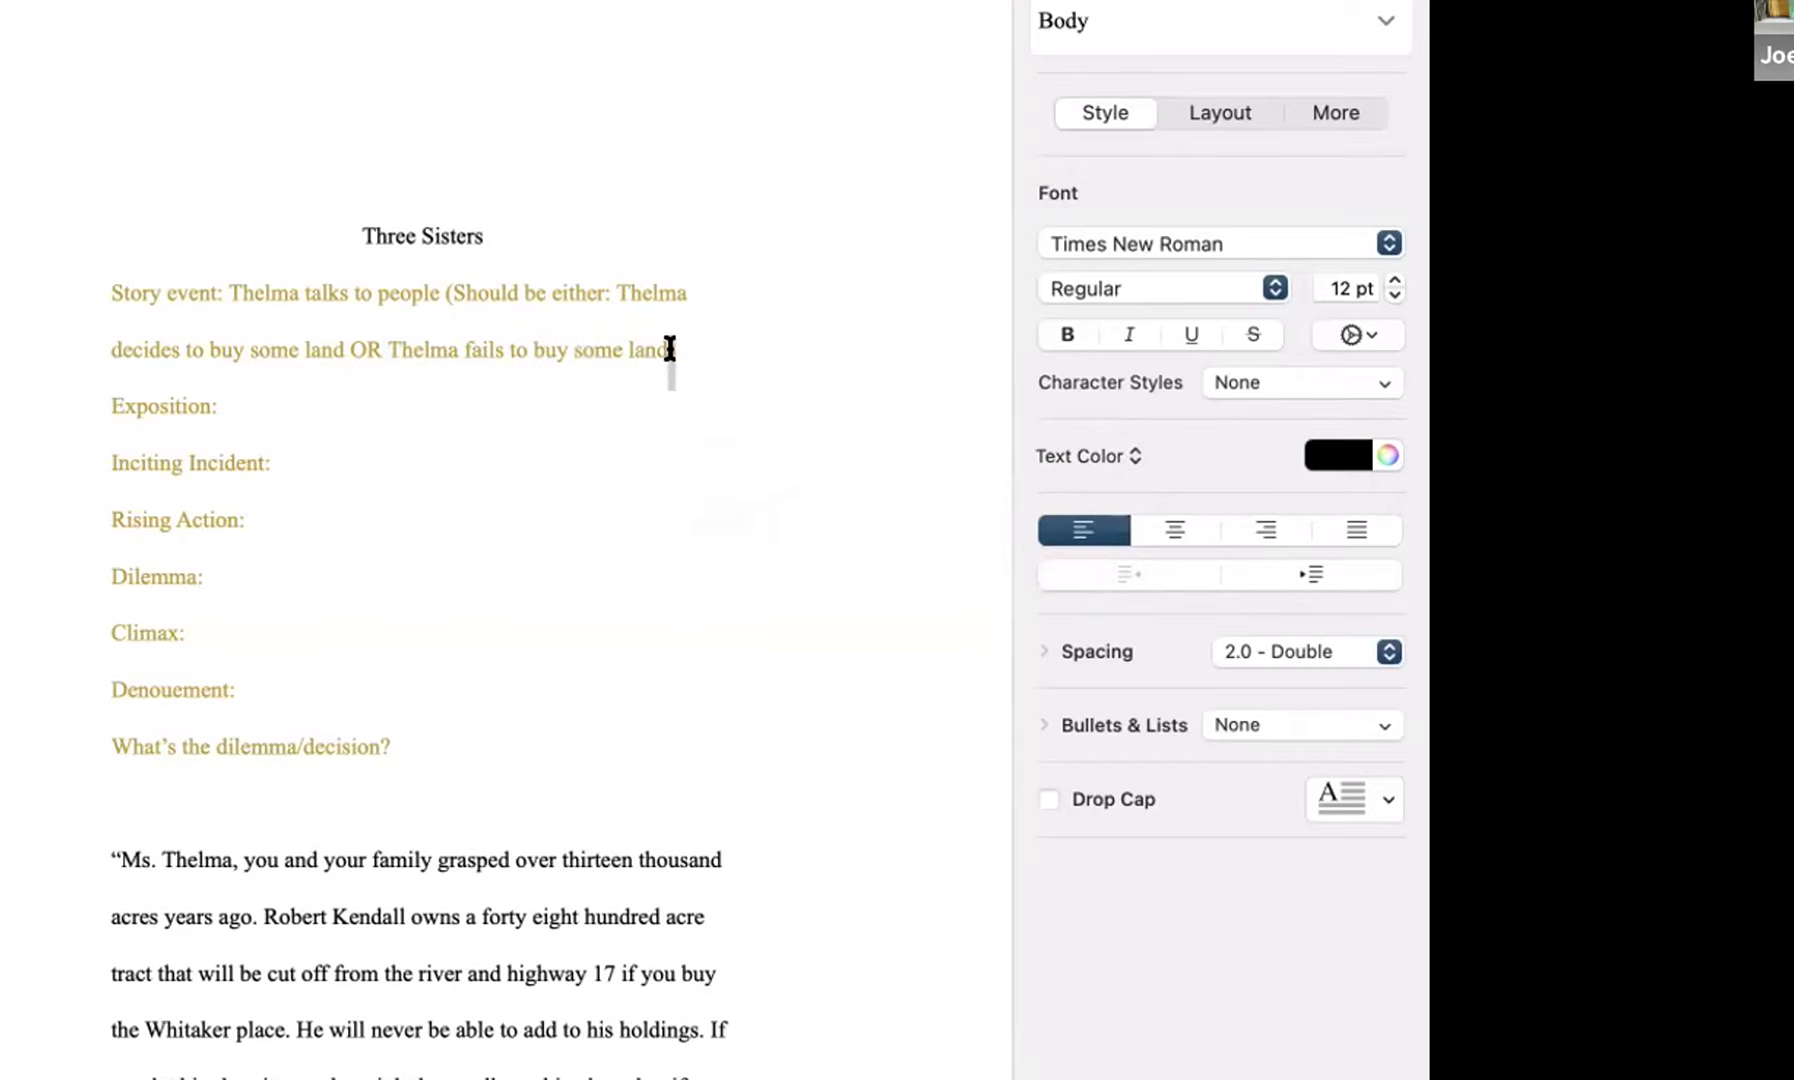
pyautogui.press('cmd+u')
pyautogui.write('- MEET CUTE')
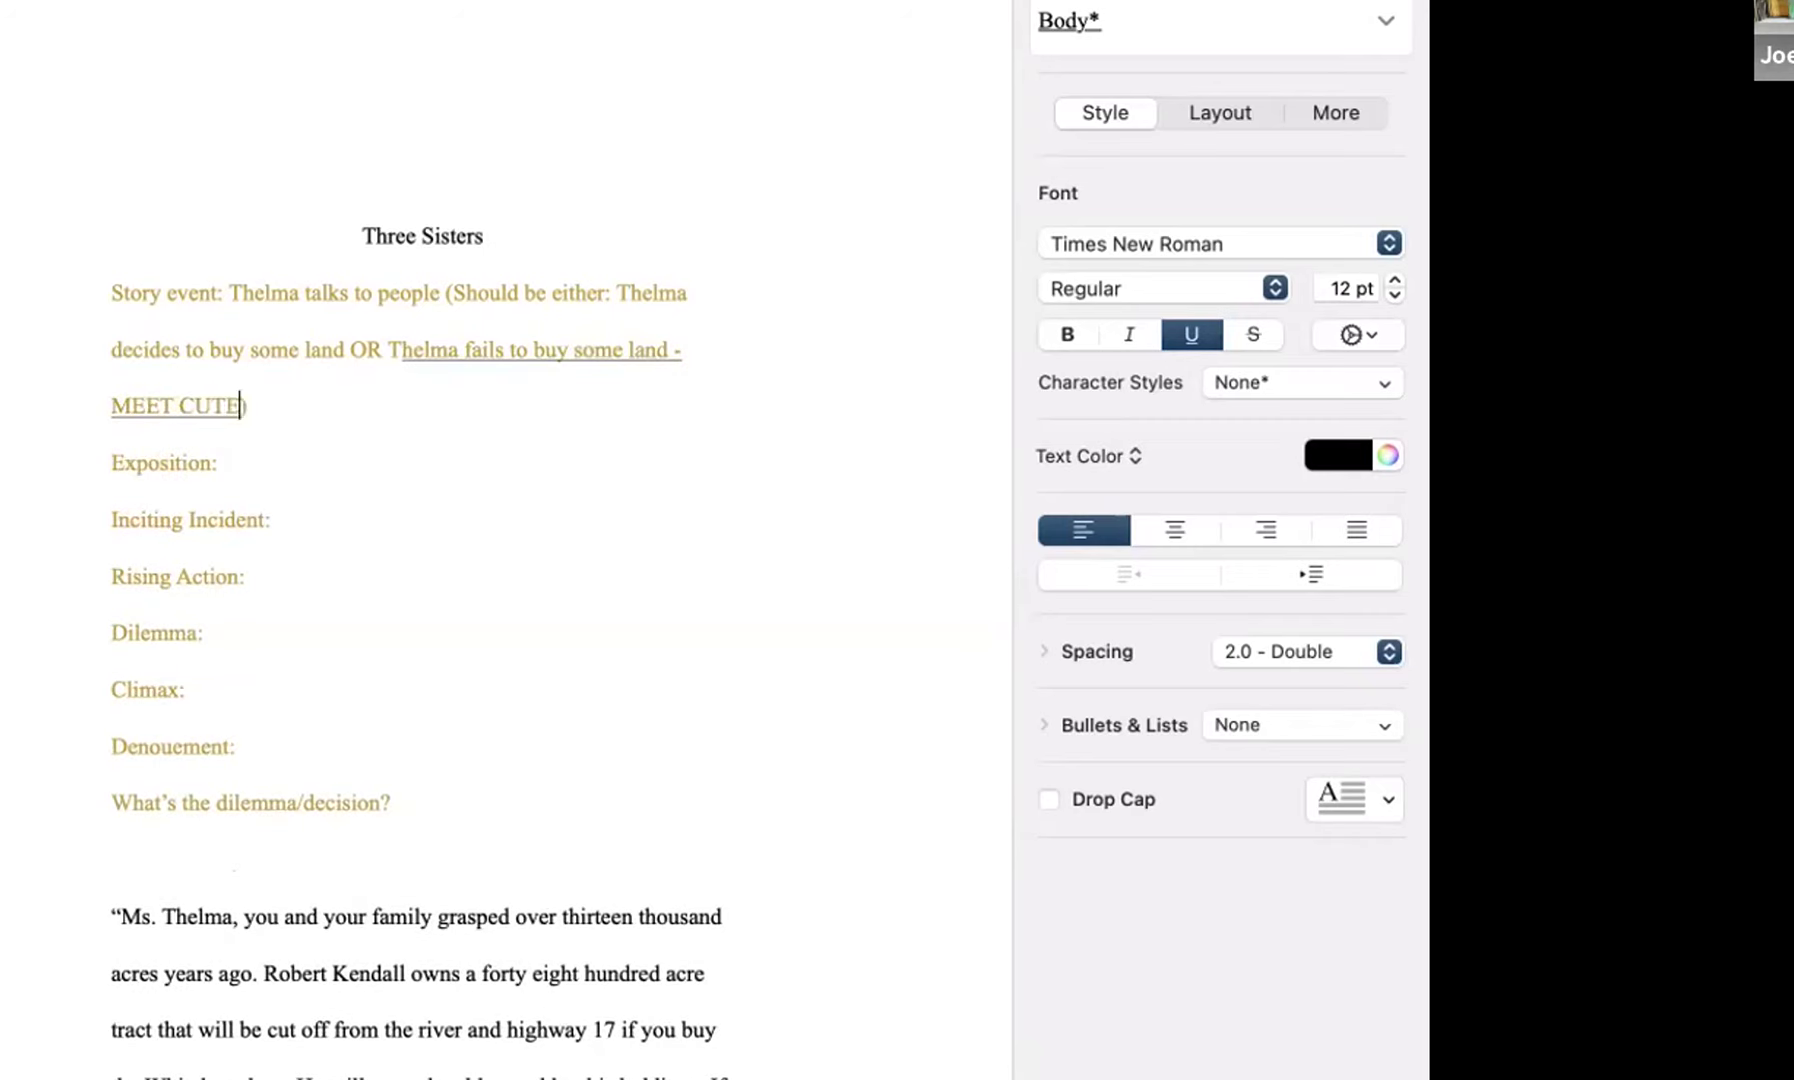
pyautogui.scroll(-5, 364, 292)
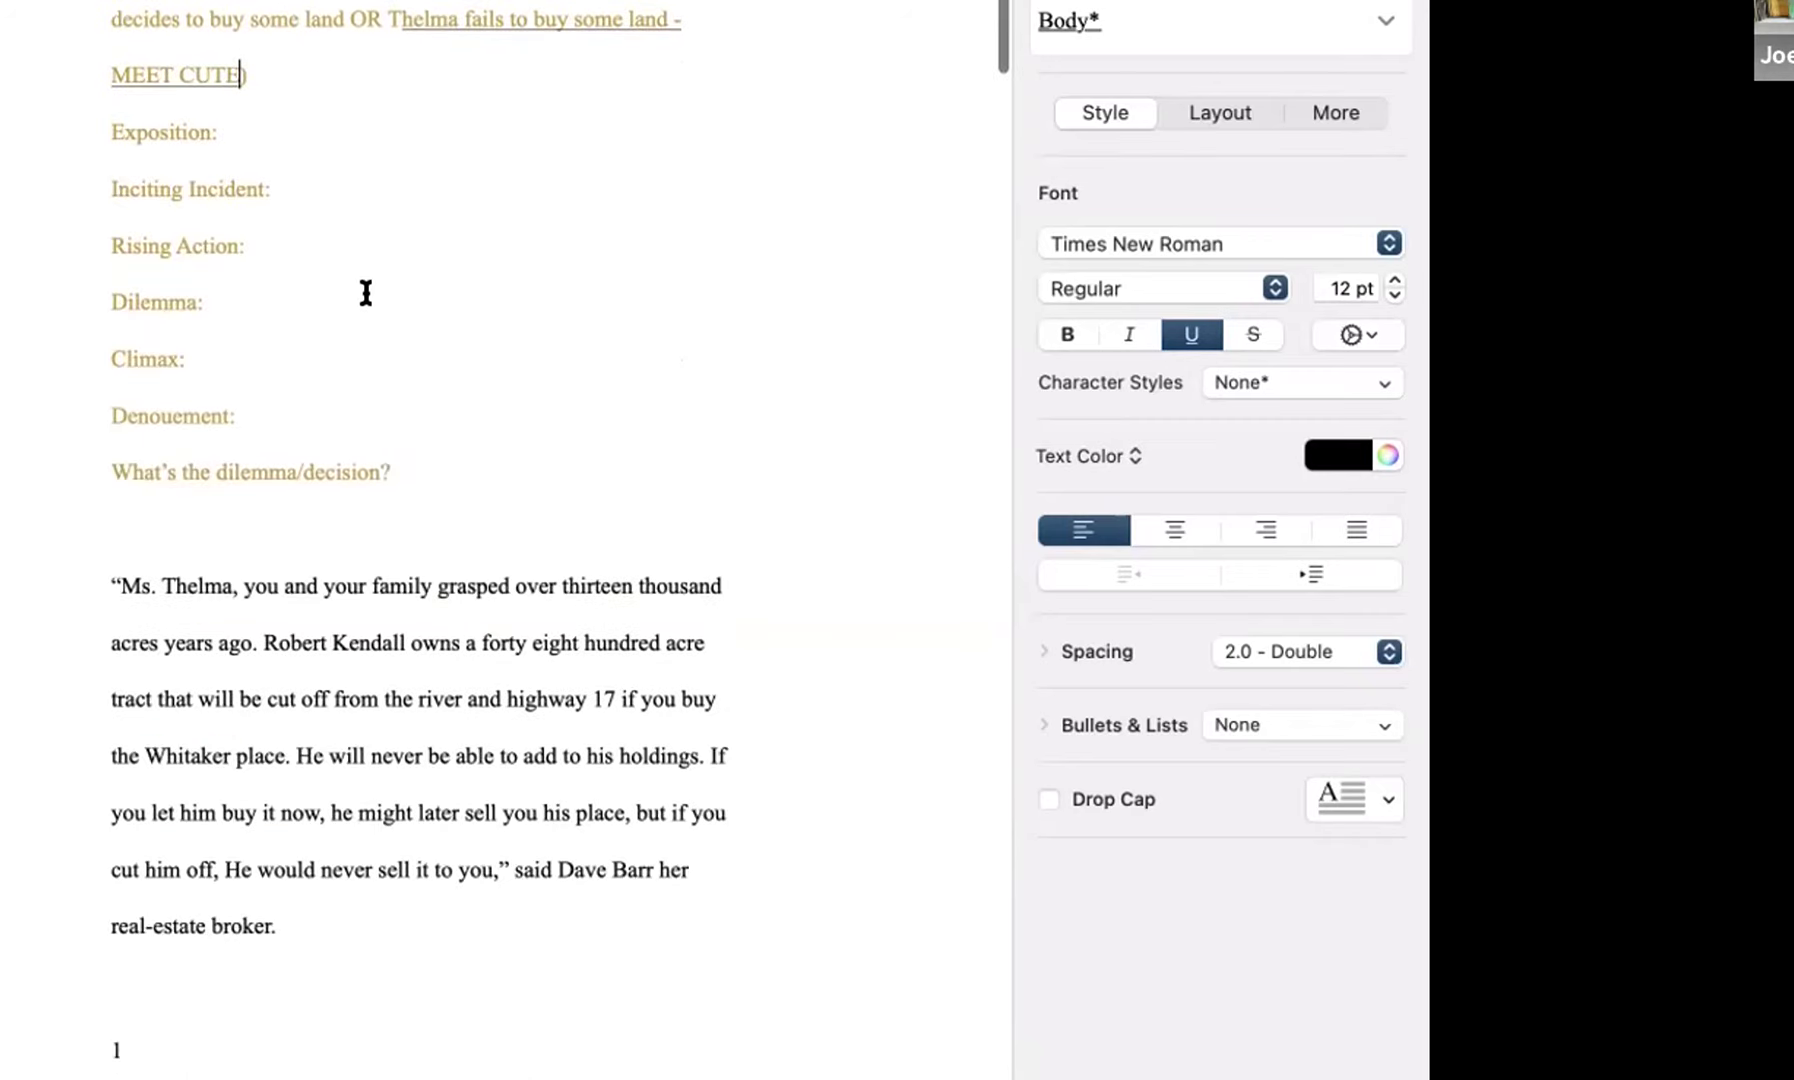
pyautogui.scroll(2, 364, 292)
pyautogui.click(368, 282)
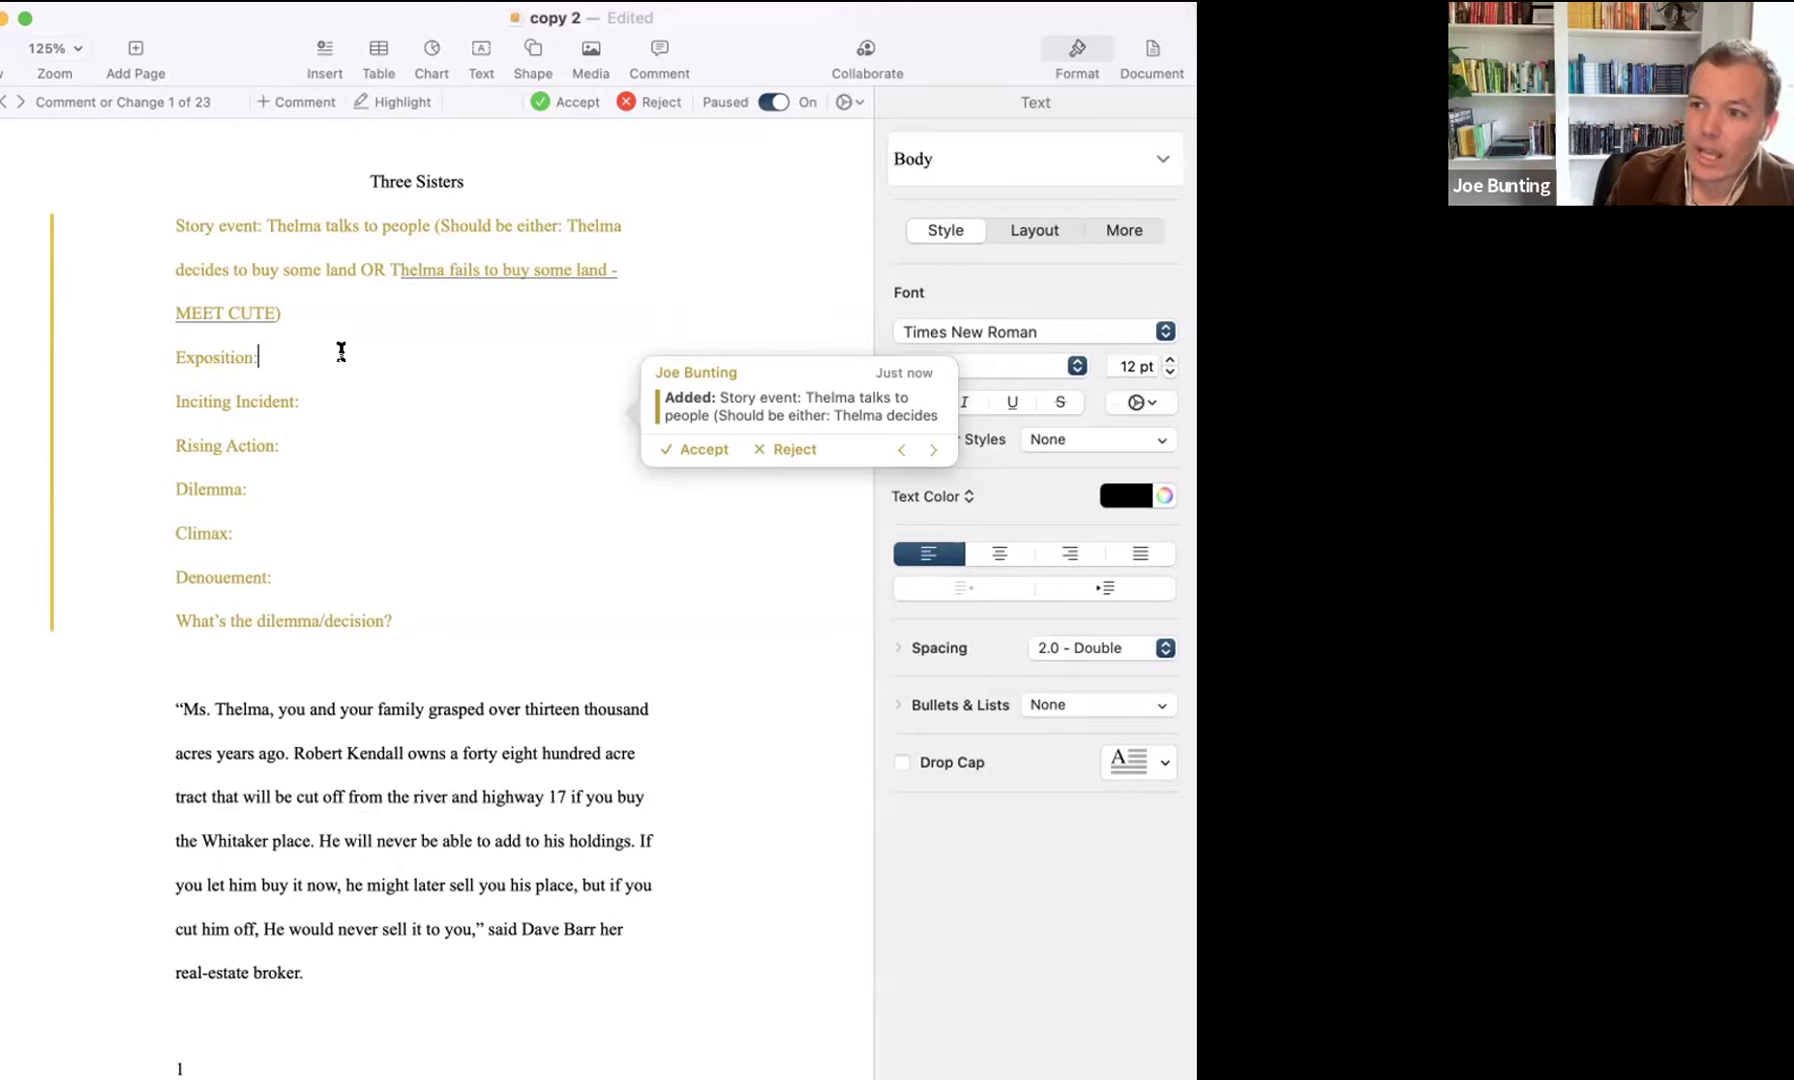
pyautogui.click(388, 270)
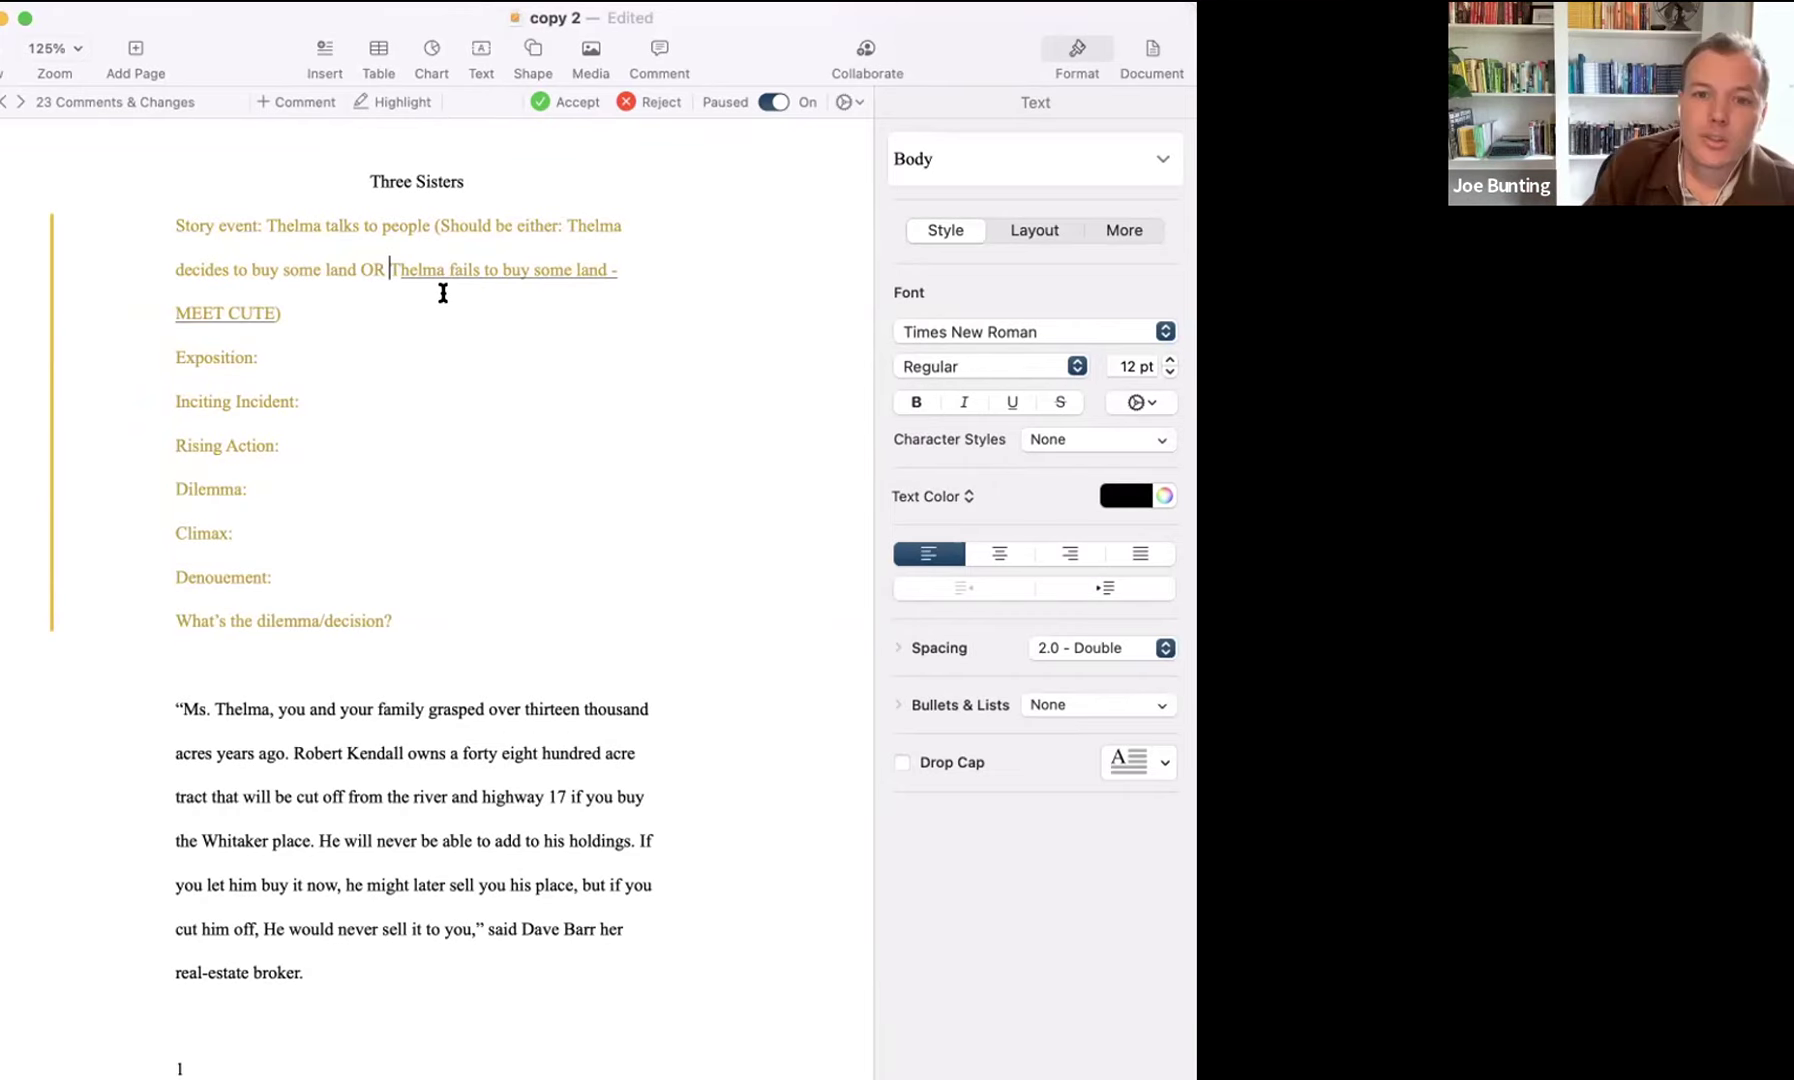
pyautogui.moveTo(394, 270); pyautogui.dragTo(400, 316)
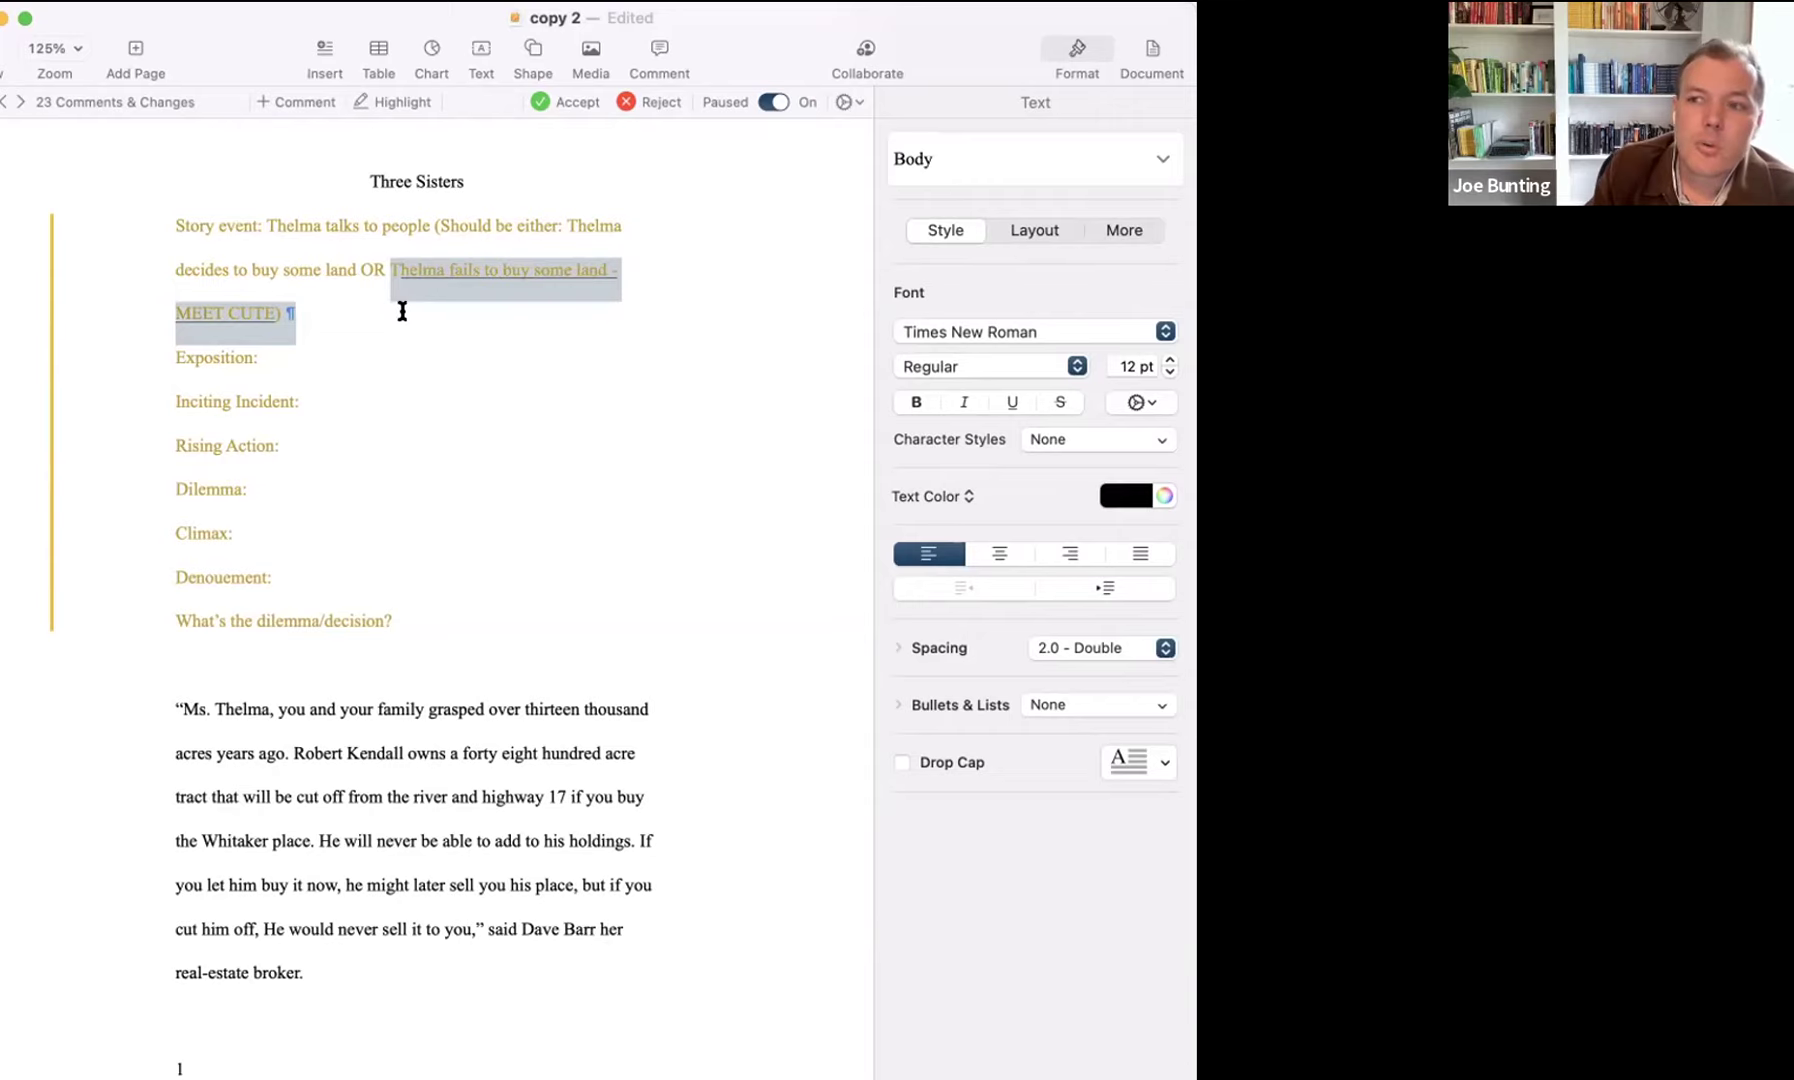
pyautogui.moveTo(386, 270)
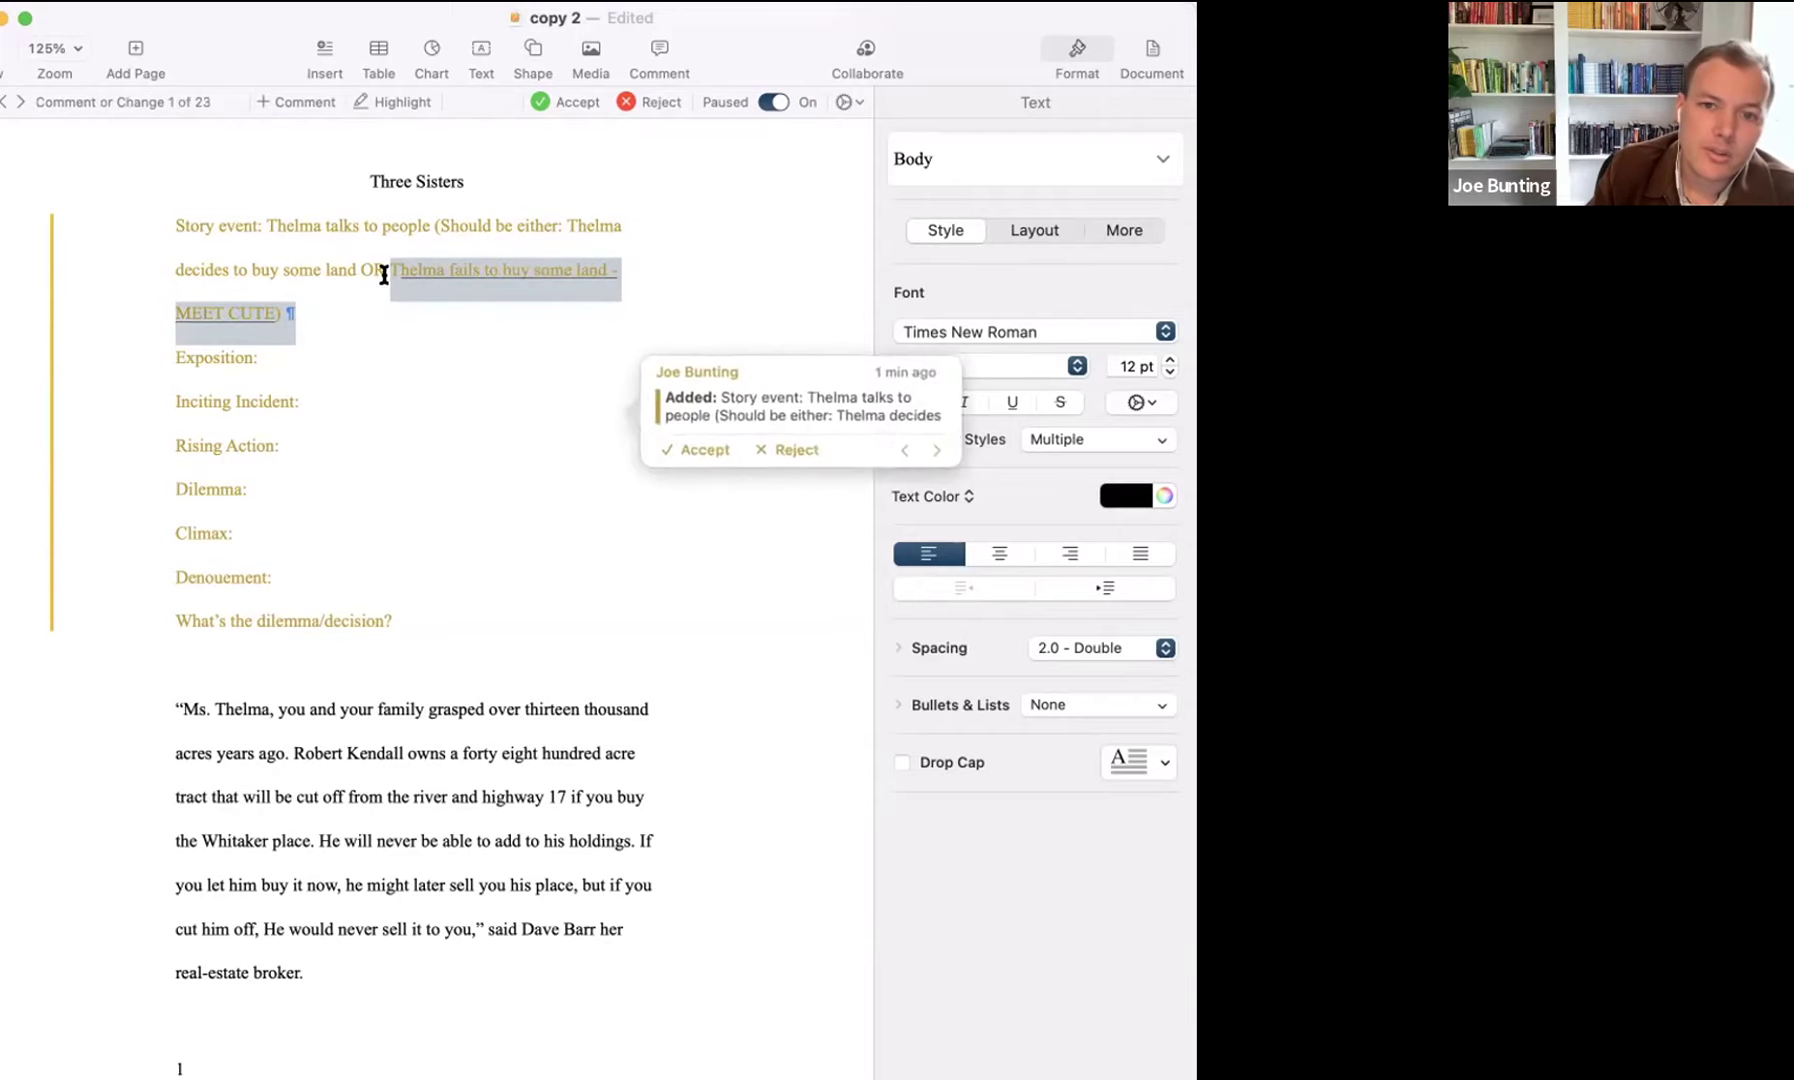
pyautogui.moveTo(372, 305); pyautogui.dragTo(176, 313)
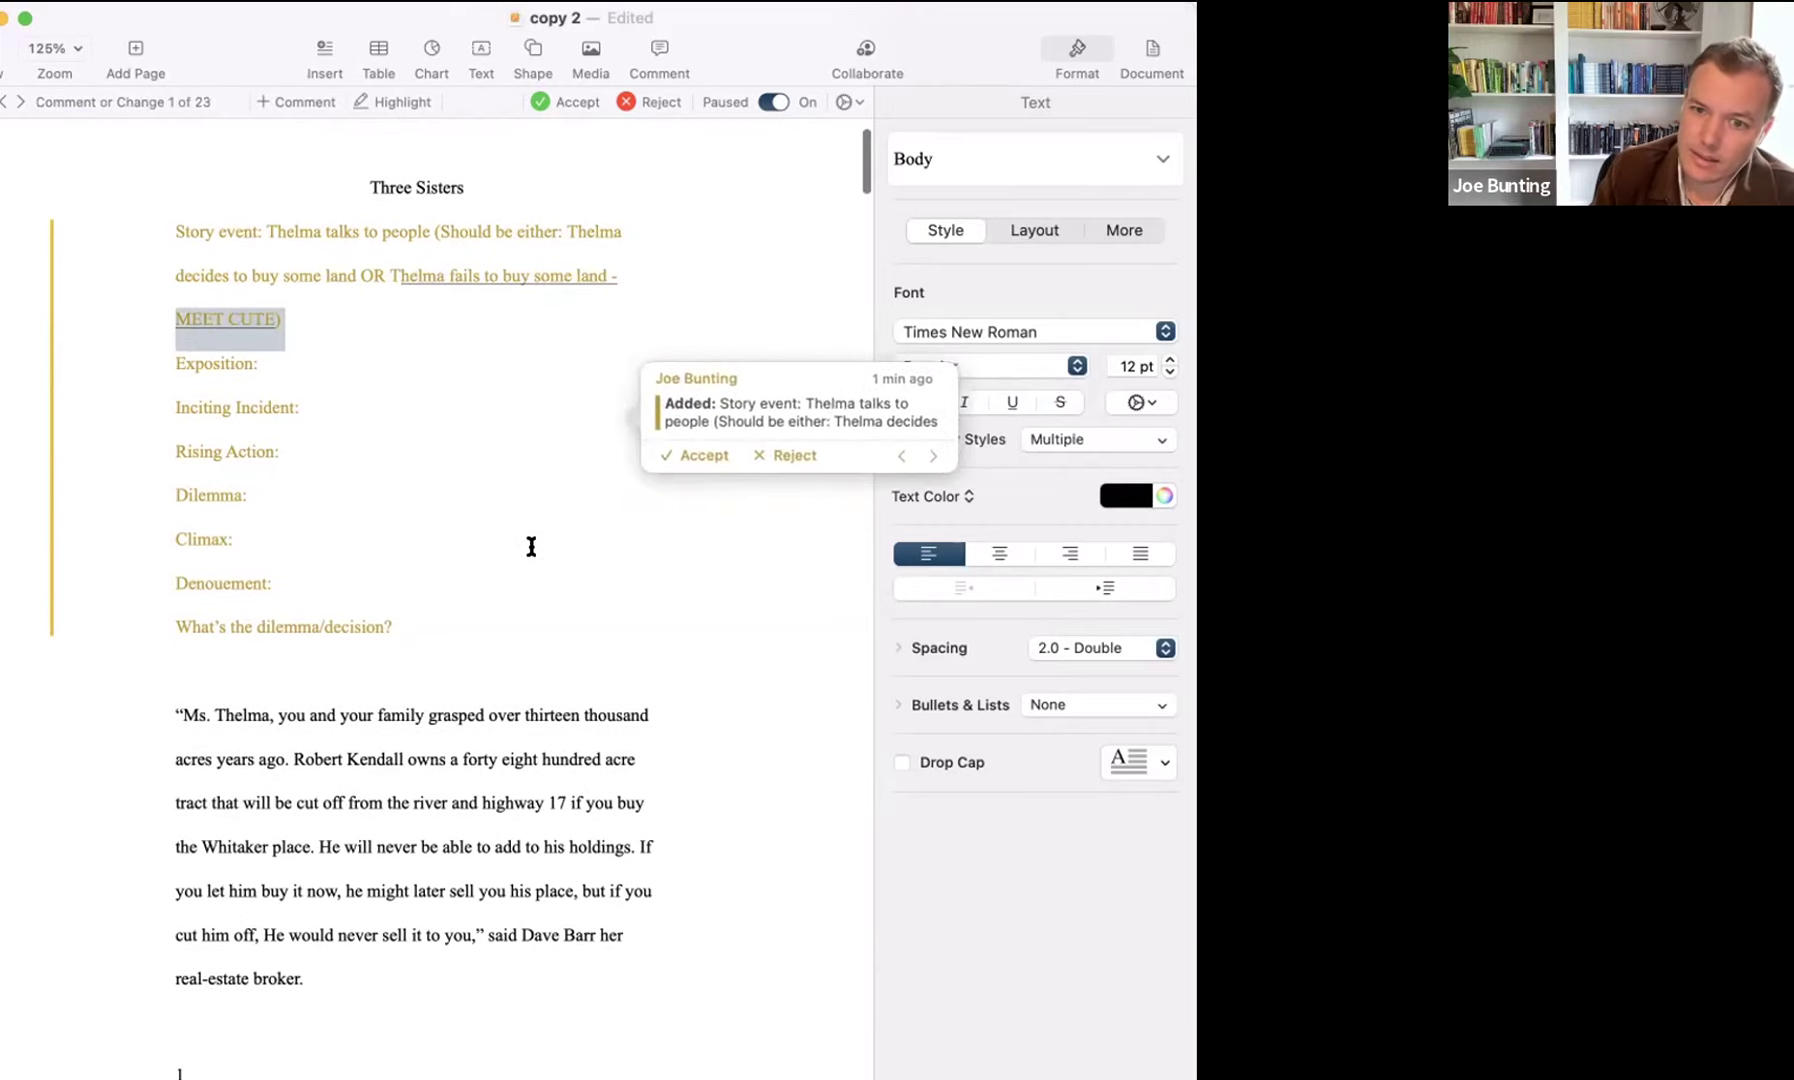
pyautogui.scroll(1, 445, 437)
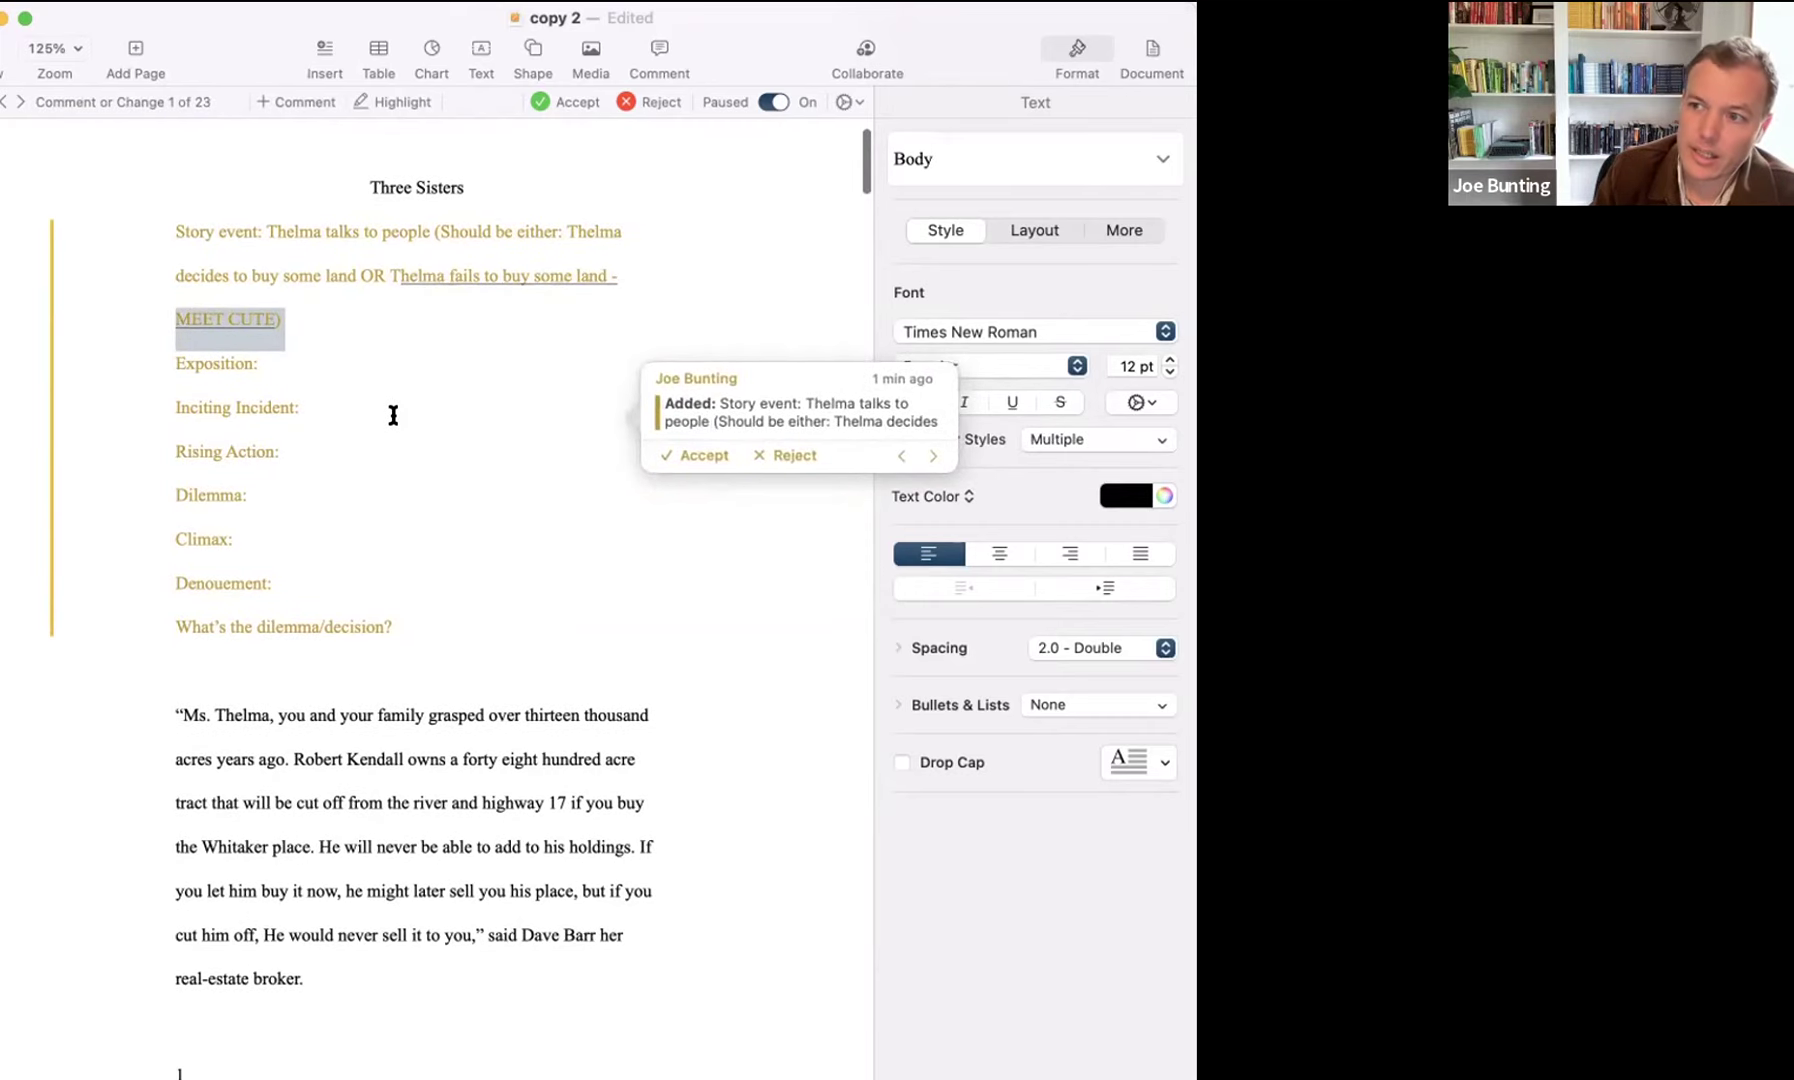
pyautogui.scroll(-10, 393, 415)
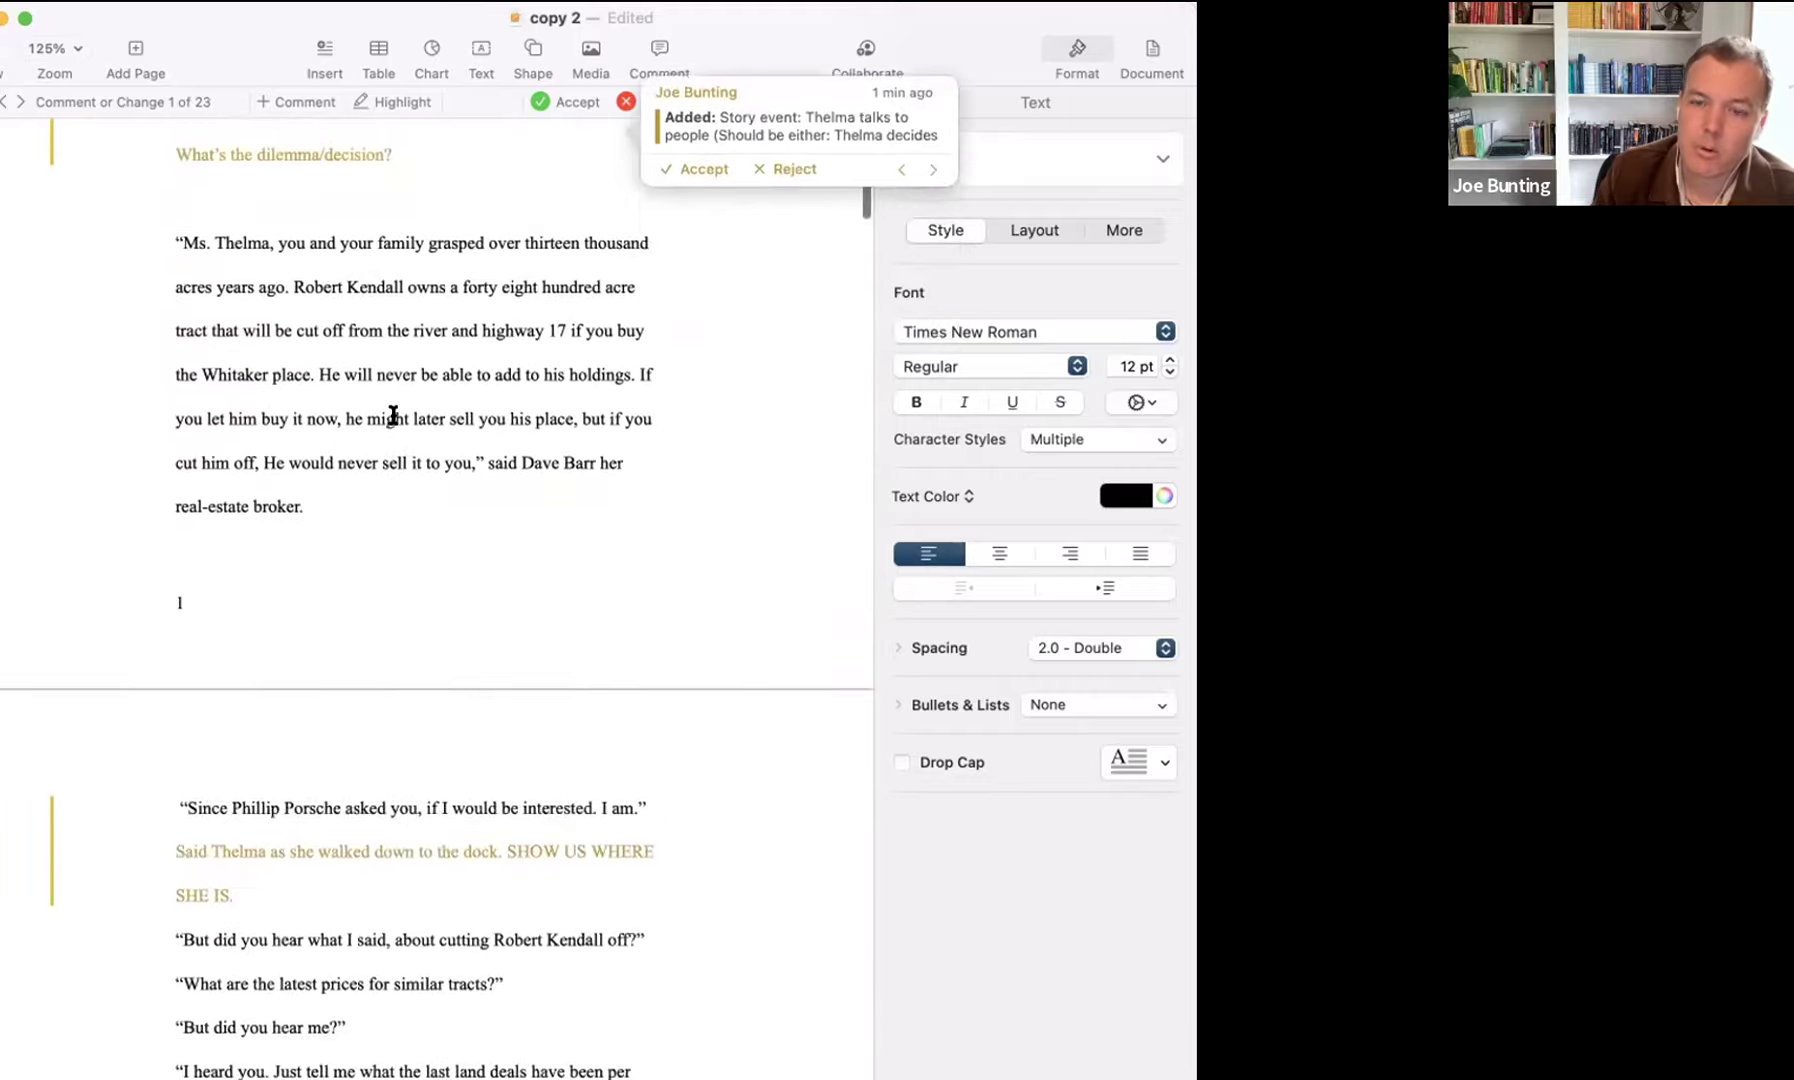
pyautogui.scroll(8, 393, 415)
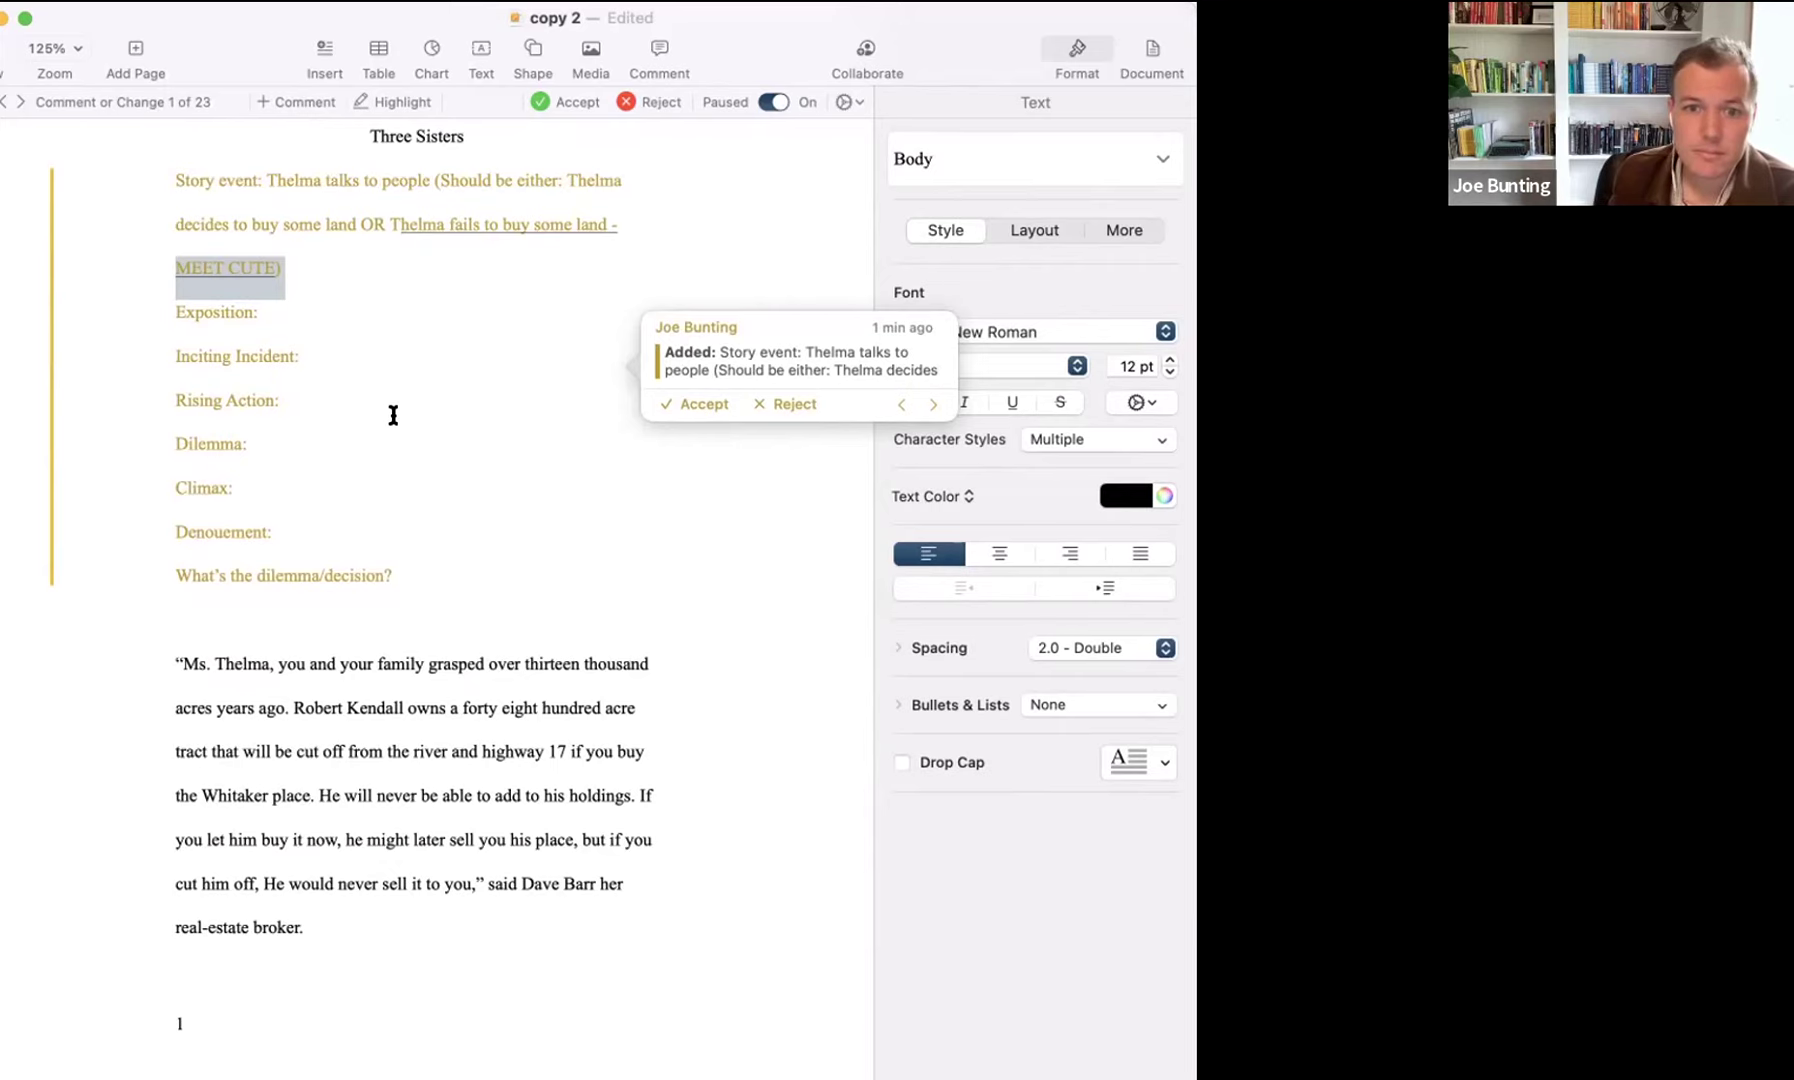
pyautogui.scroll(1, 370, 380)
pyautogui.moveTo(388, 296); pyautogui.dragTo(386, 245)
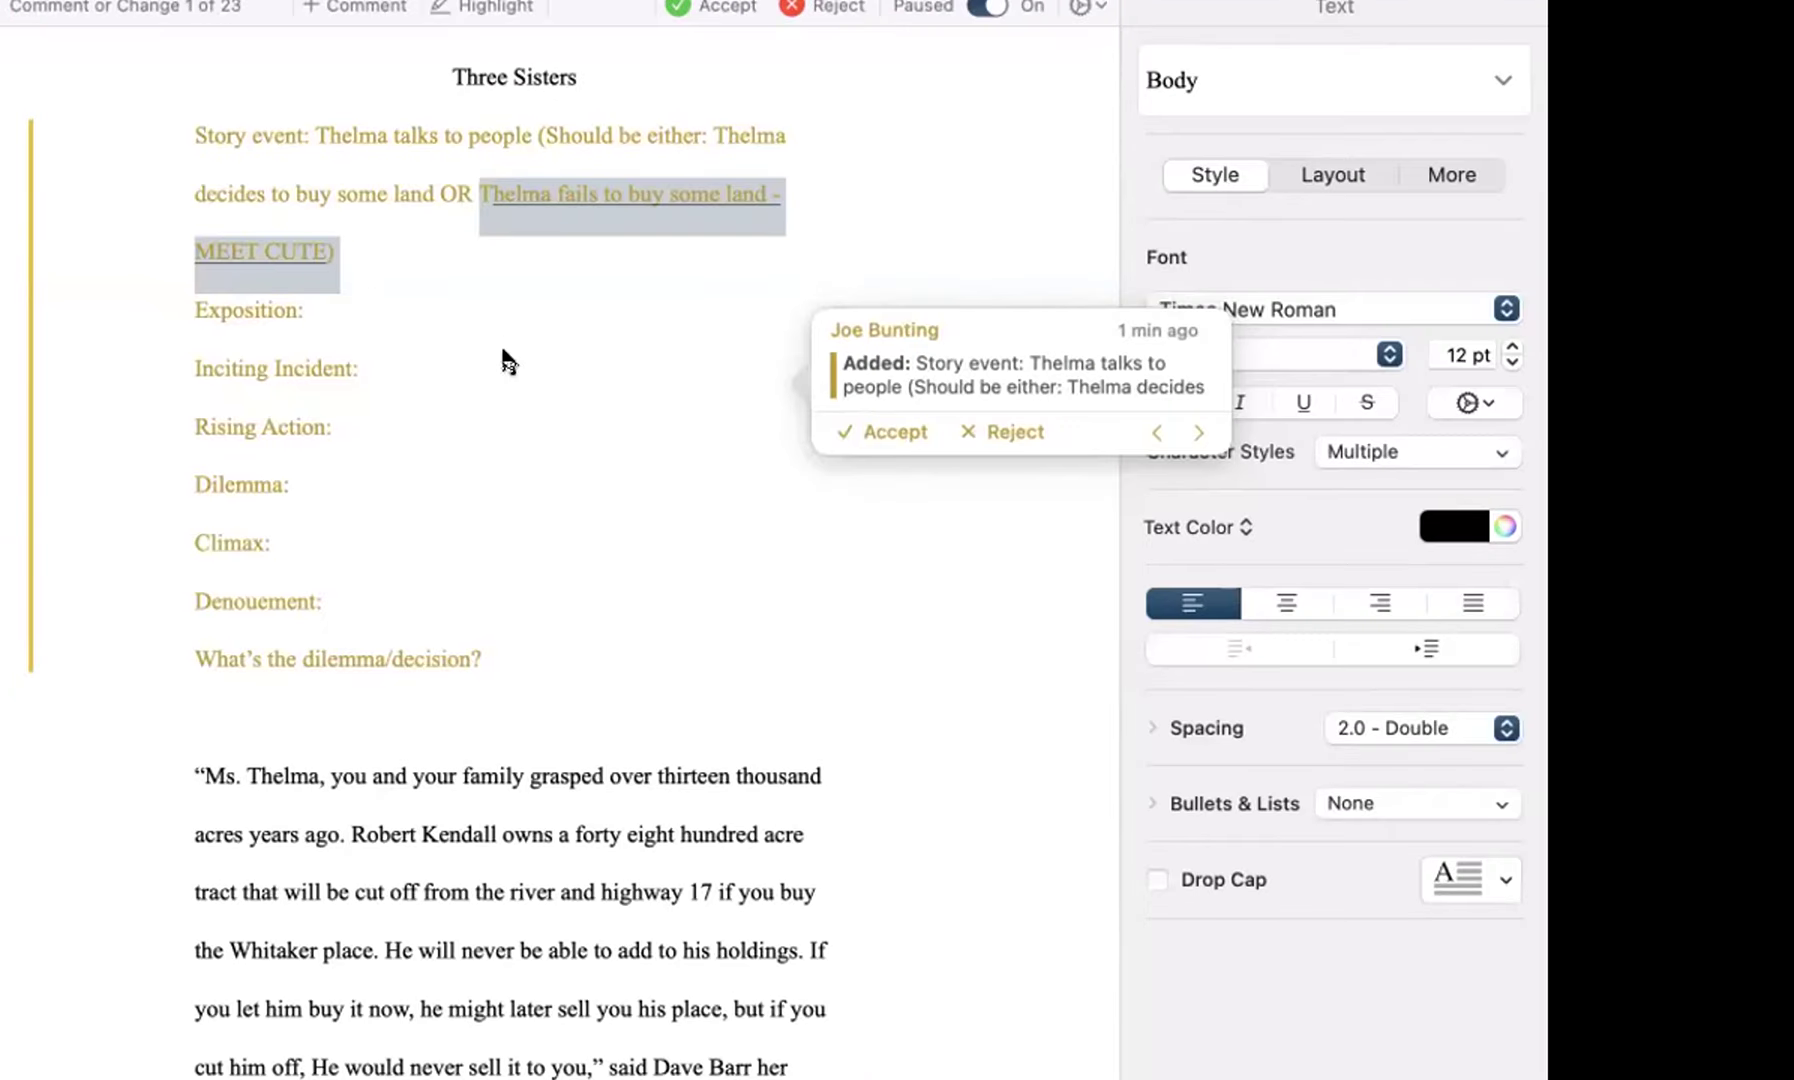
# - Type the Exposition 'Thelma is at her family estate and is talking to her real estate broker'
pyautogui.click(415, 368)
pyautogui.click(468, 306)
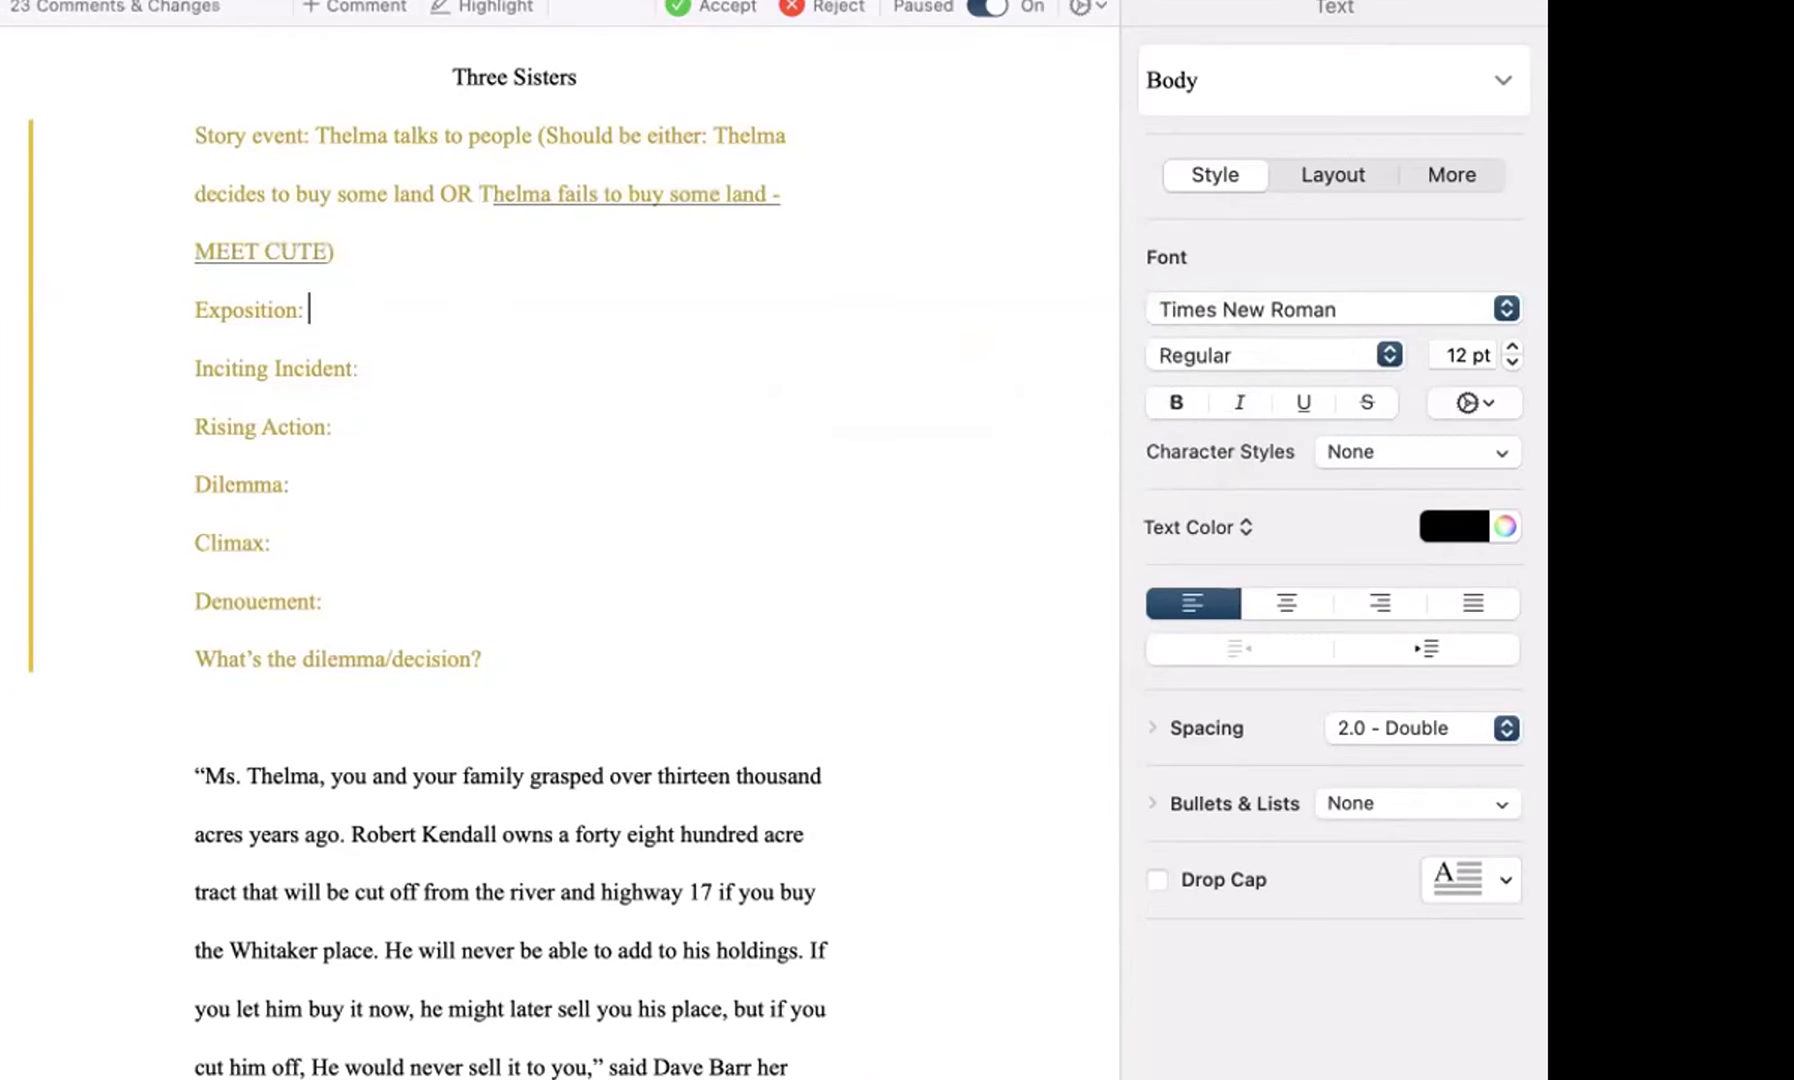
pyautogui.write('Thelma is a')
pyautogui.write('t her fa')
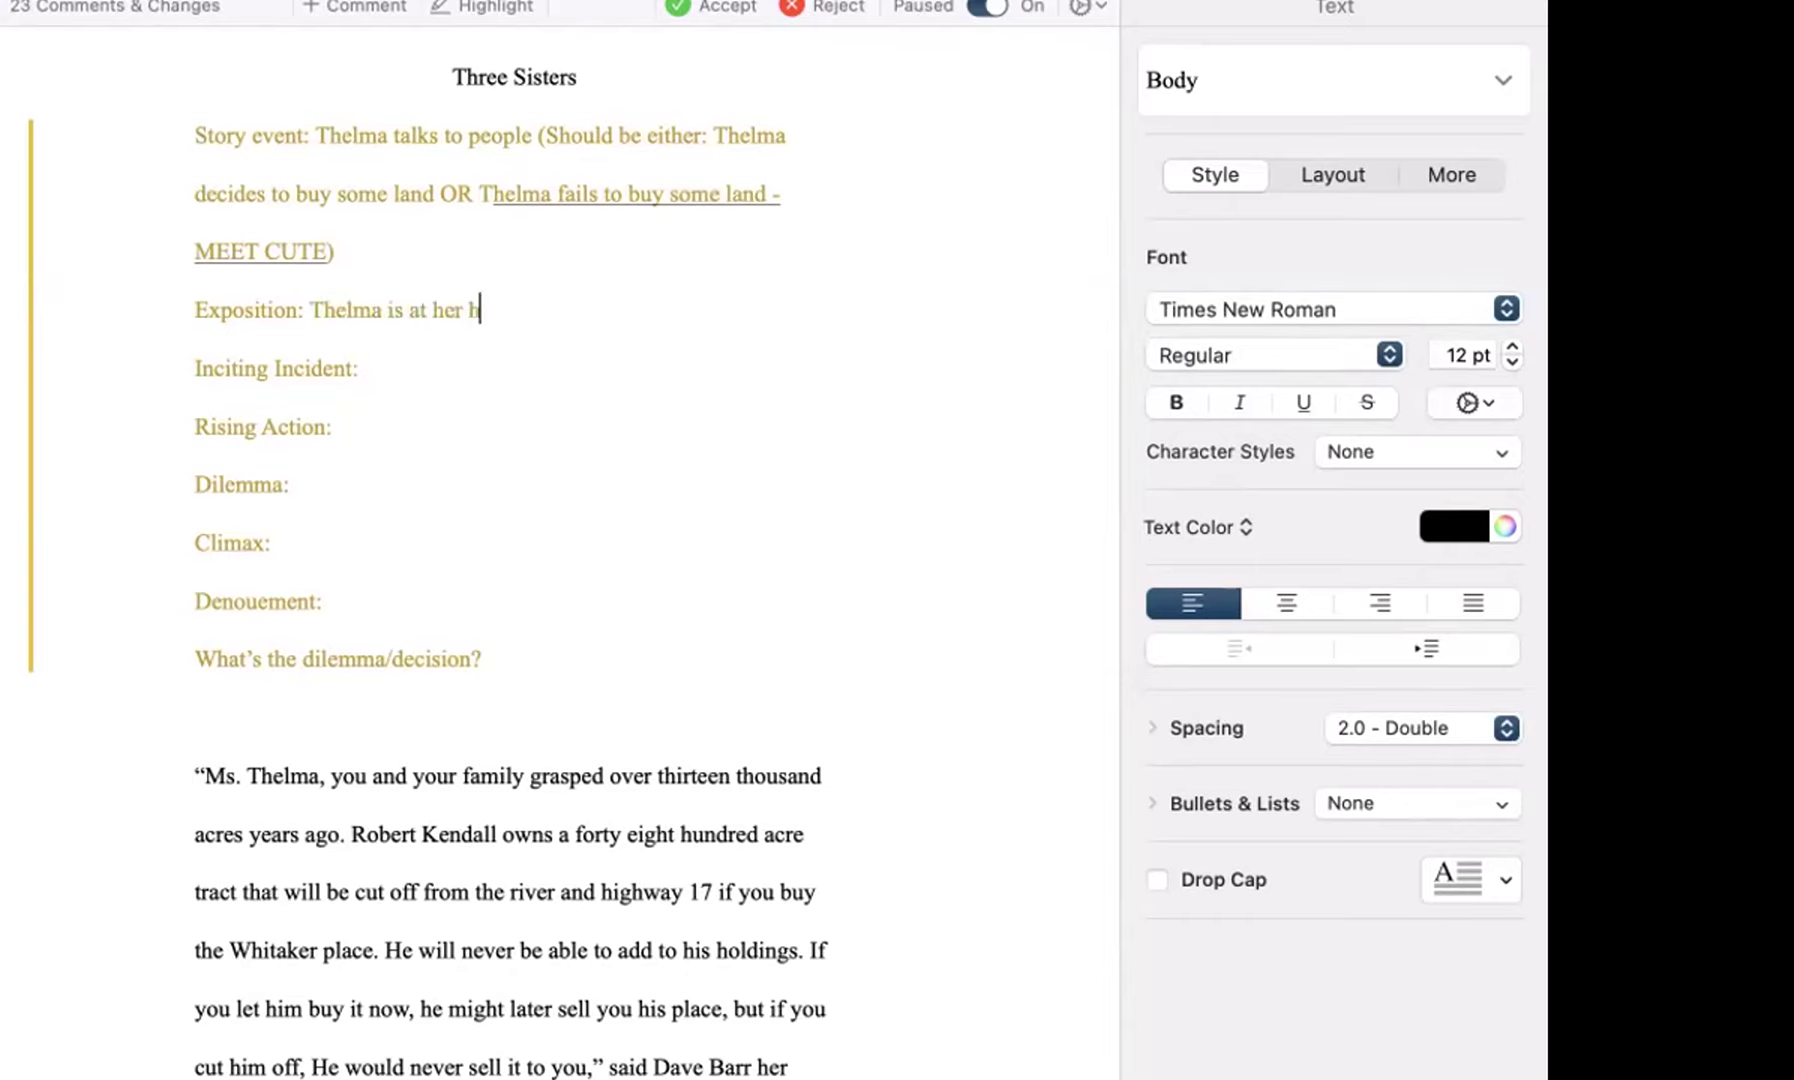
pyautogui.press('BackSpace')
pyautogui.write('amily estate and i')
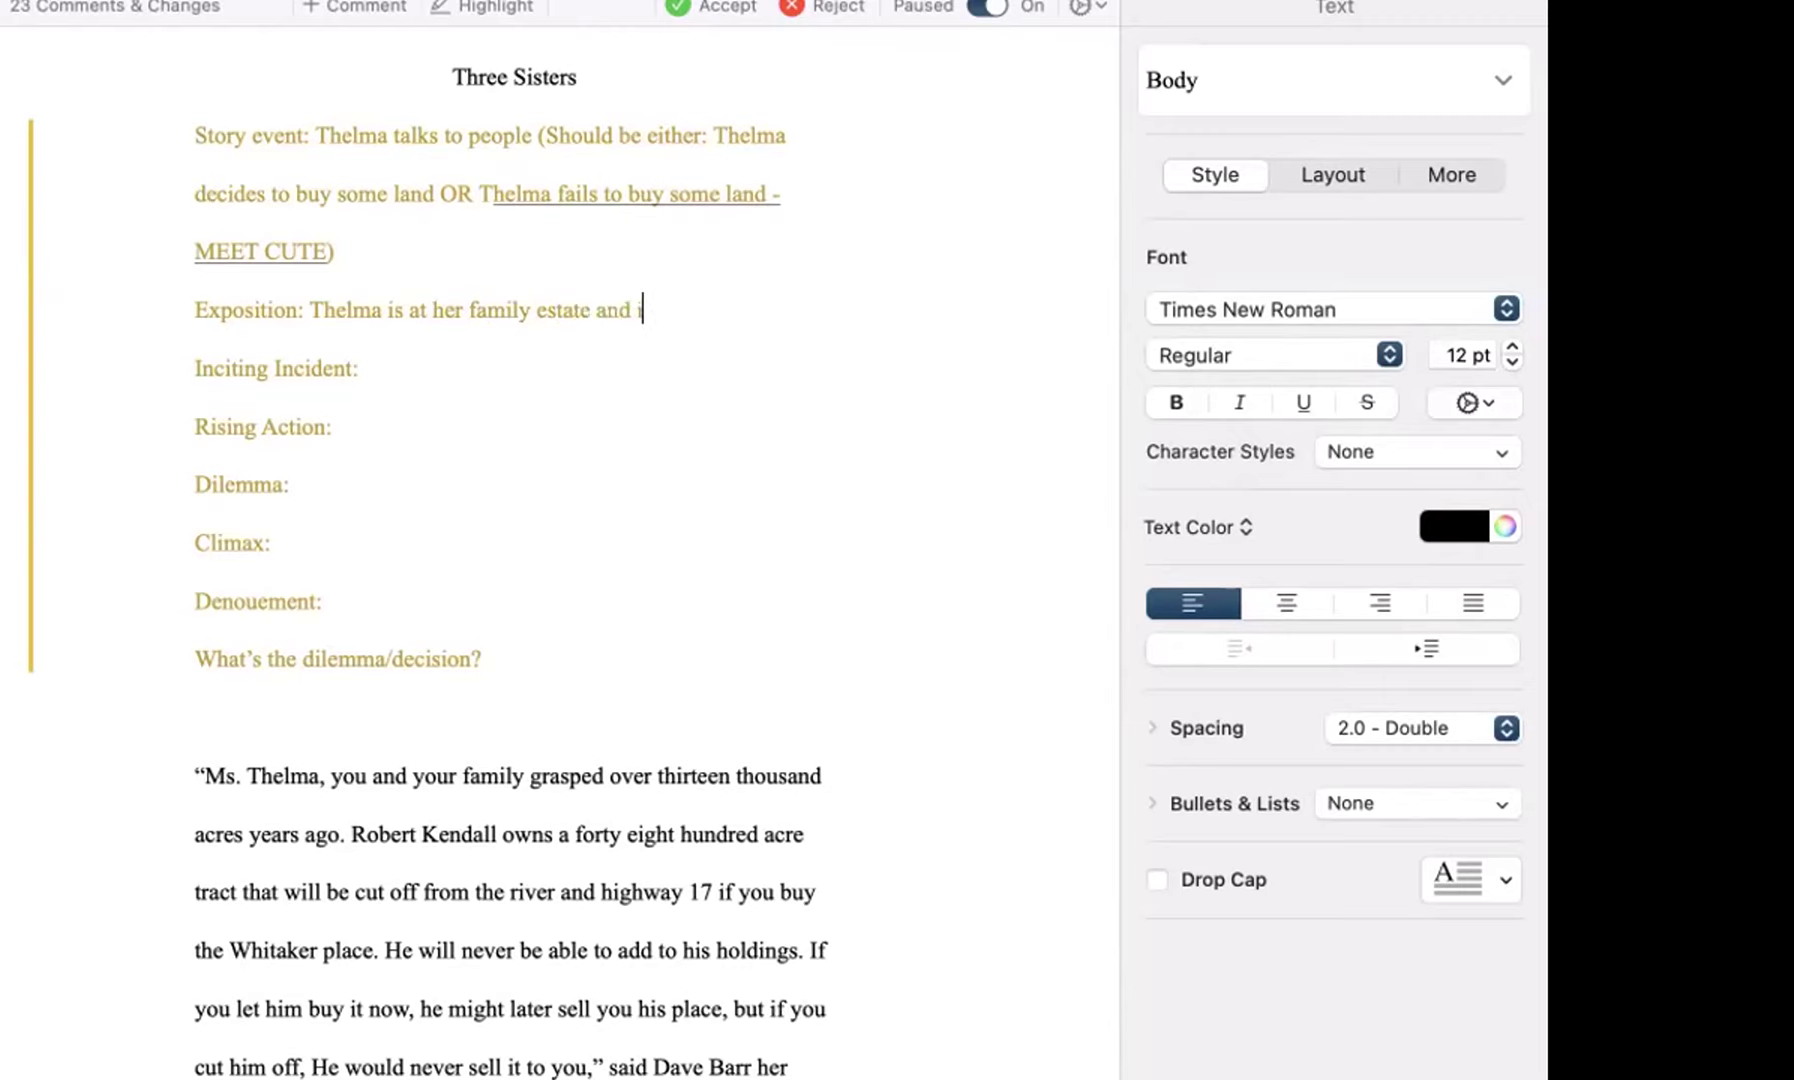
pyautogui.write('s talking to her real e')
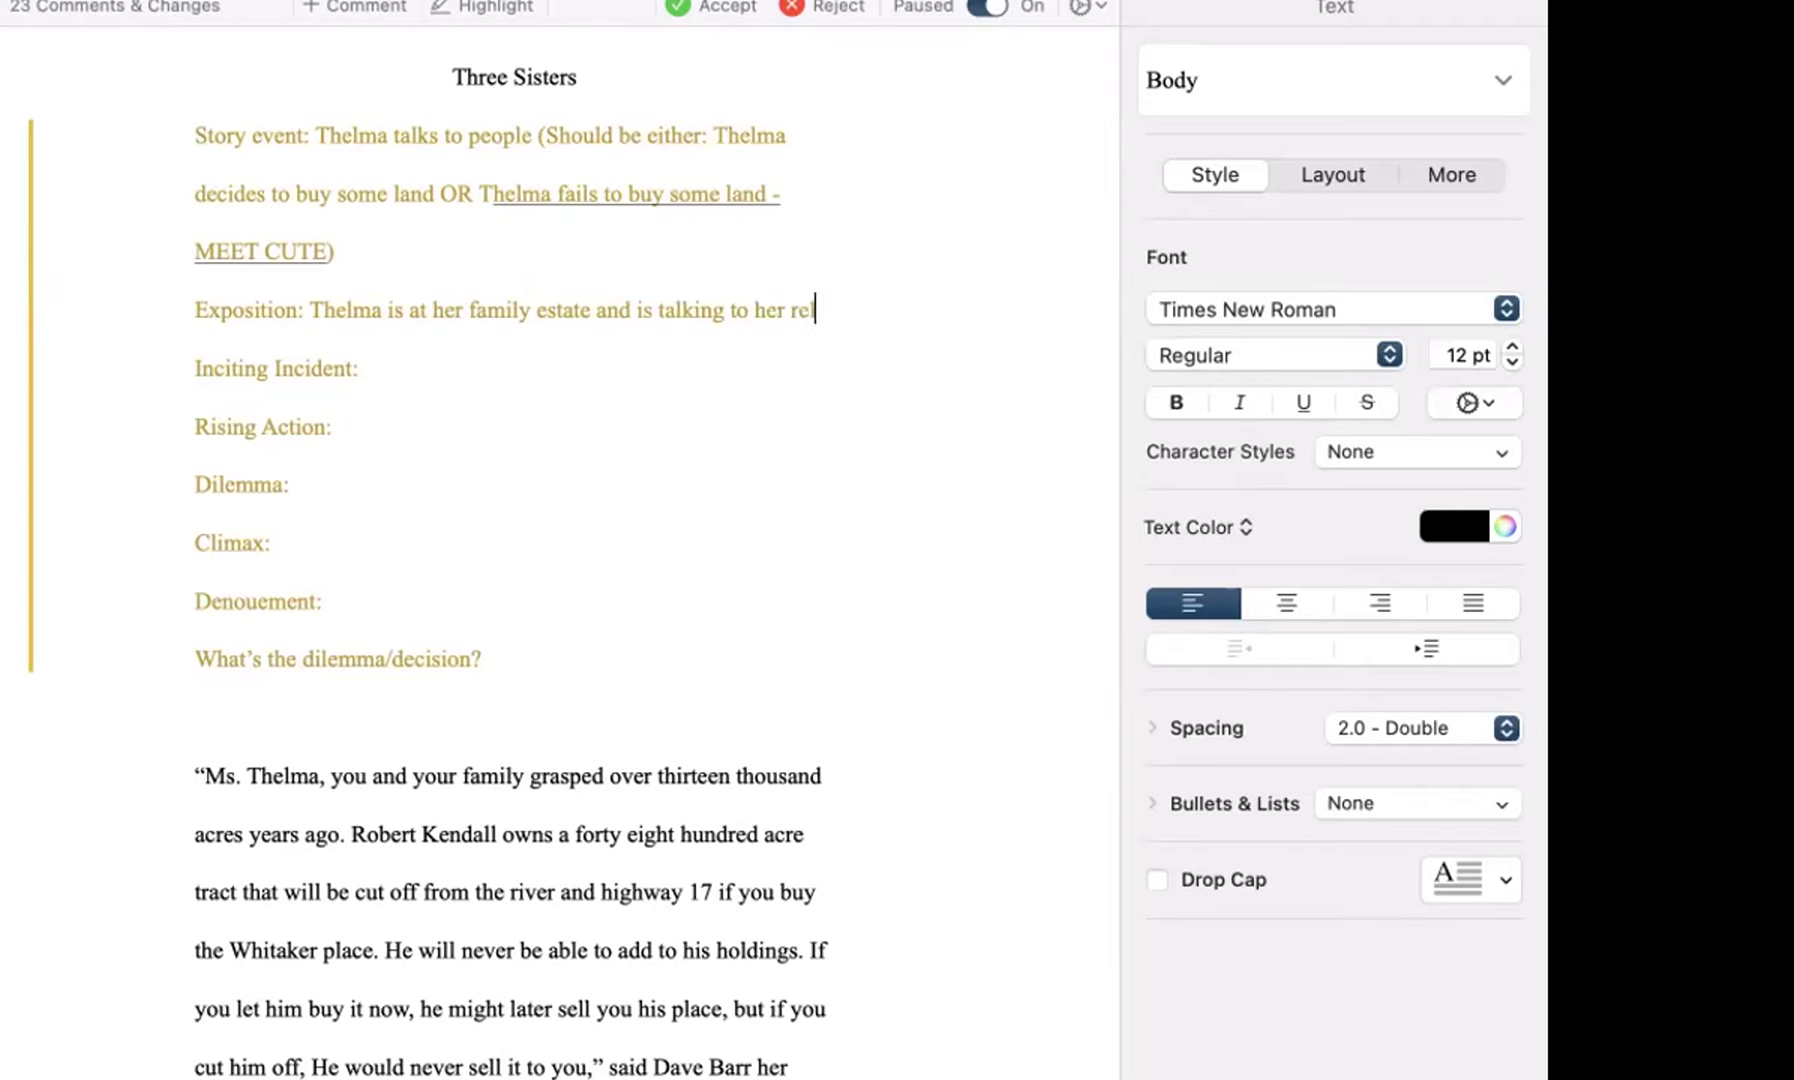
pyautogui.write('state broker')
# - Begin drafting the Inciting Incident line after its heading
pyautogui.click(362, 426)
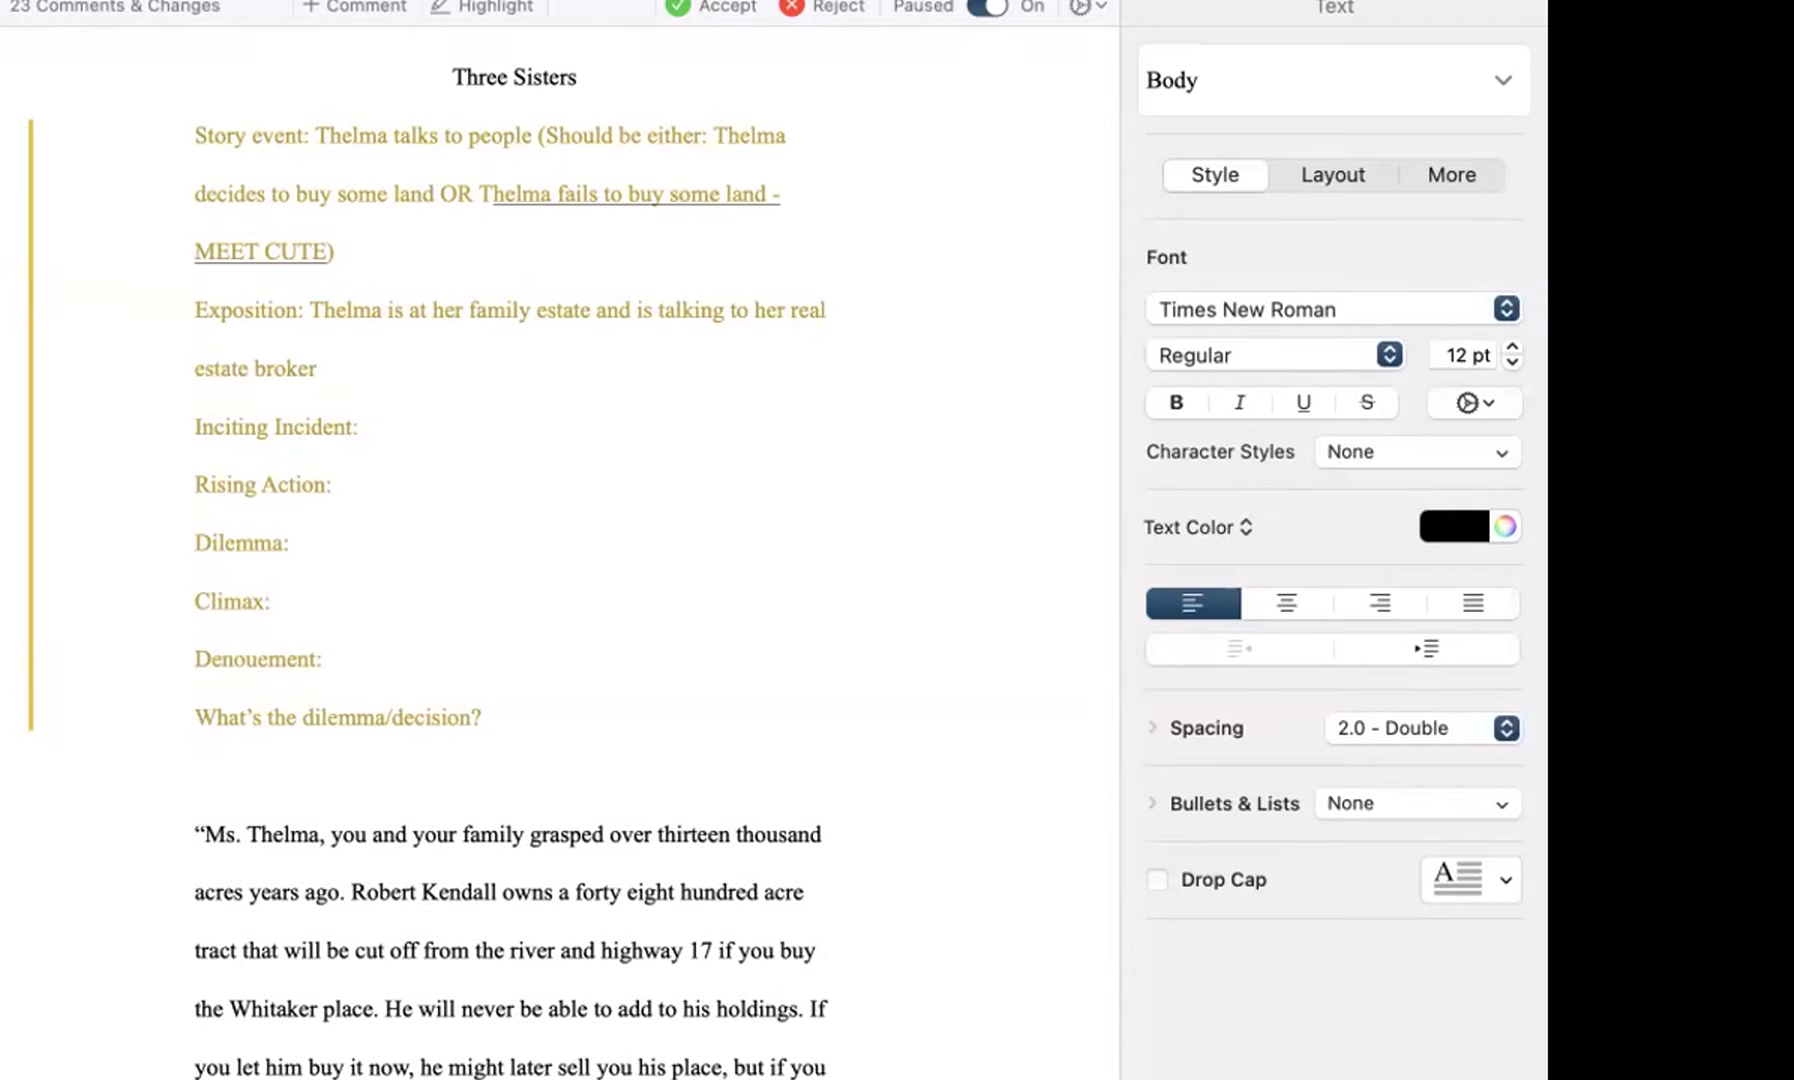
pyautogui.write('She tries')
pyautogui.press('BackSpace')
pyautogui.press('BackSpace')
pyautogui.press('BackSpace')
pyautogui.press('BackSpace')
pyautogui.press('BackSpace')
pyautogui.press('BackSpace')
pyautogui.press('BackSpace')
pyautogui.press('BackSpace')
pyautogui.press('BackSpace')
pyautogui.press('BackSpace')
# - Enter Inciting Incident 'Her offer is rejected' and Rising Action 'It makes her mad… demands to talk to seller'
pyautogui.write('She')
pyautogui.press('BackSpace')
pyautogui.press('BackSpace')
pyautogui.press('BackSpace')
pyautogui.write('Her offer is rejected')
pyautogui.press('Down')
pyautogui.write('It makes her mad')
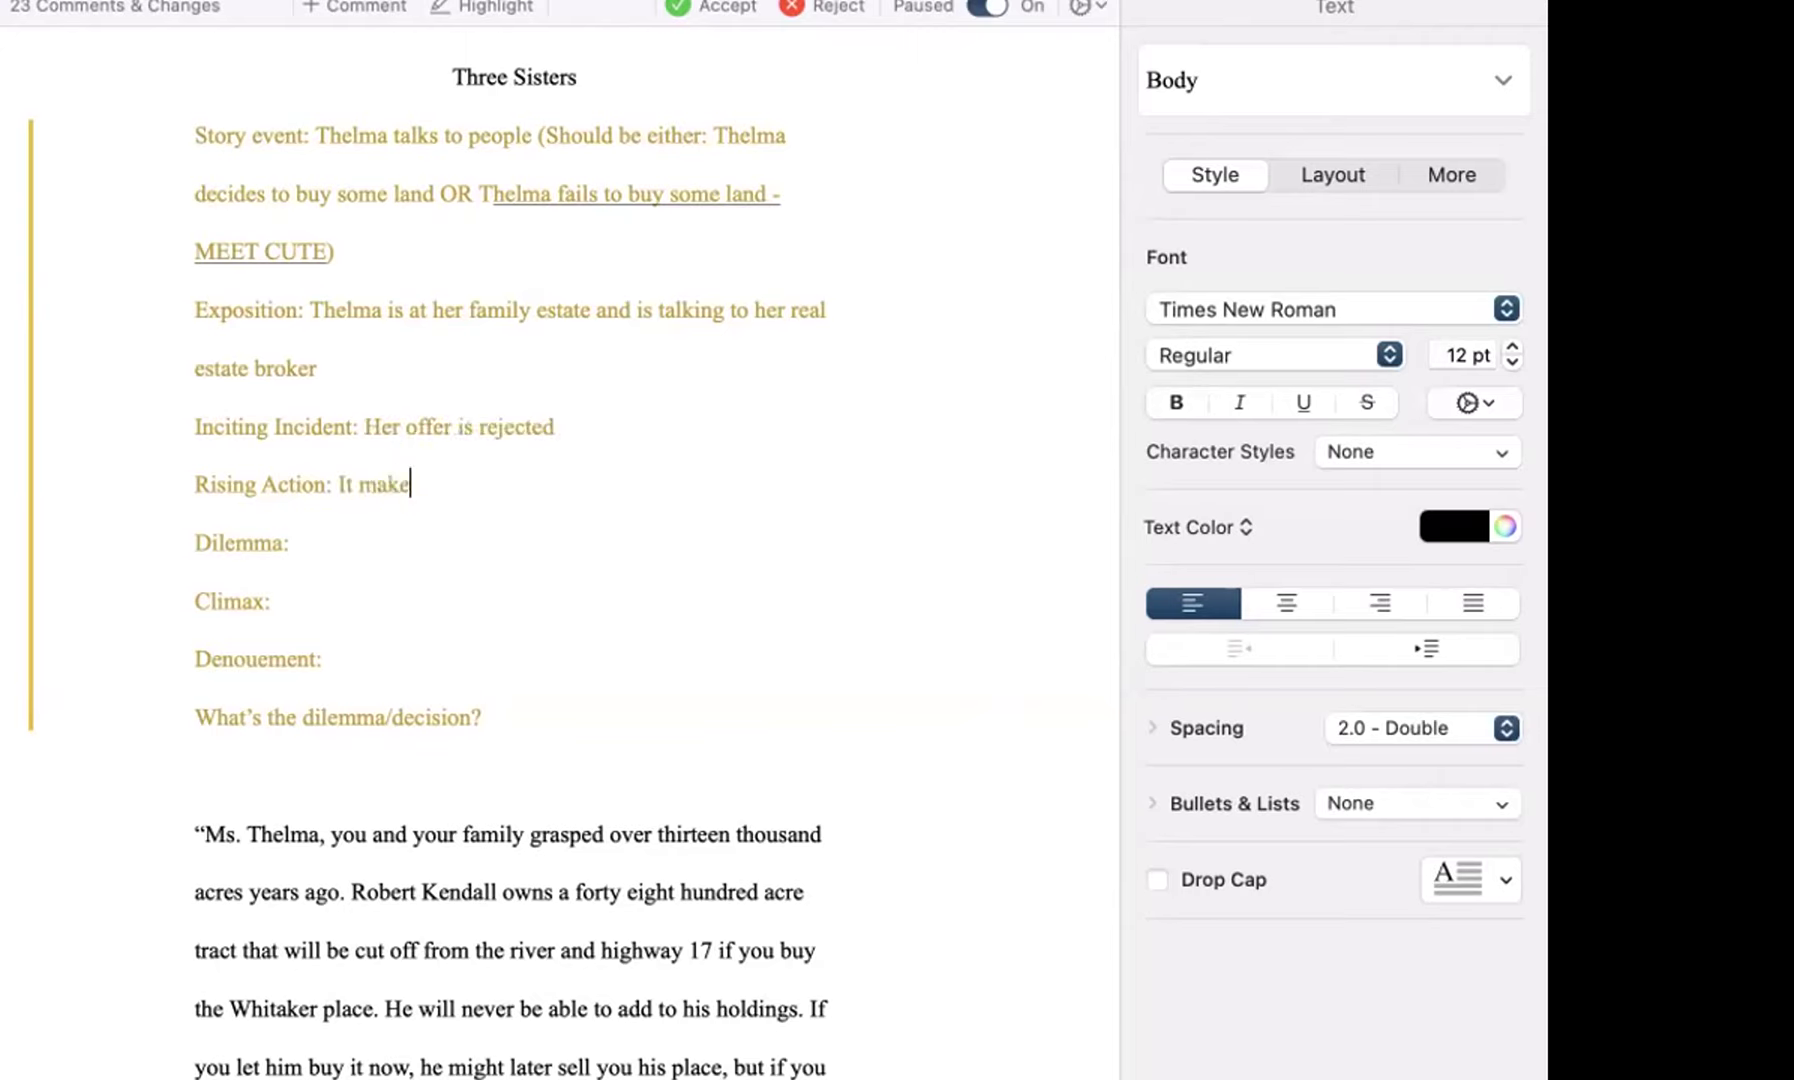
pyautogui.click(330, 481)
pyautogui.write('/progressive complications')
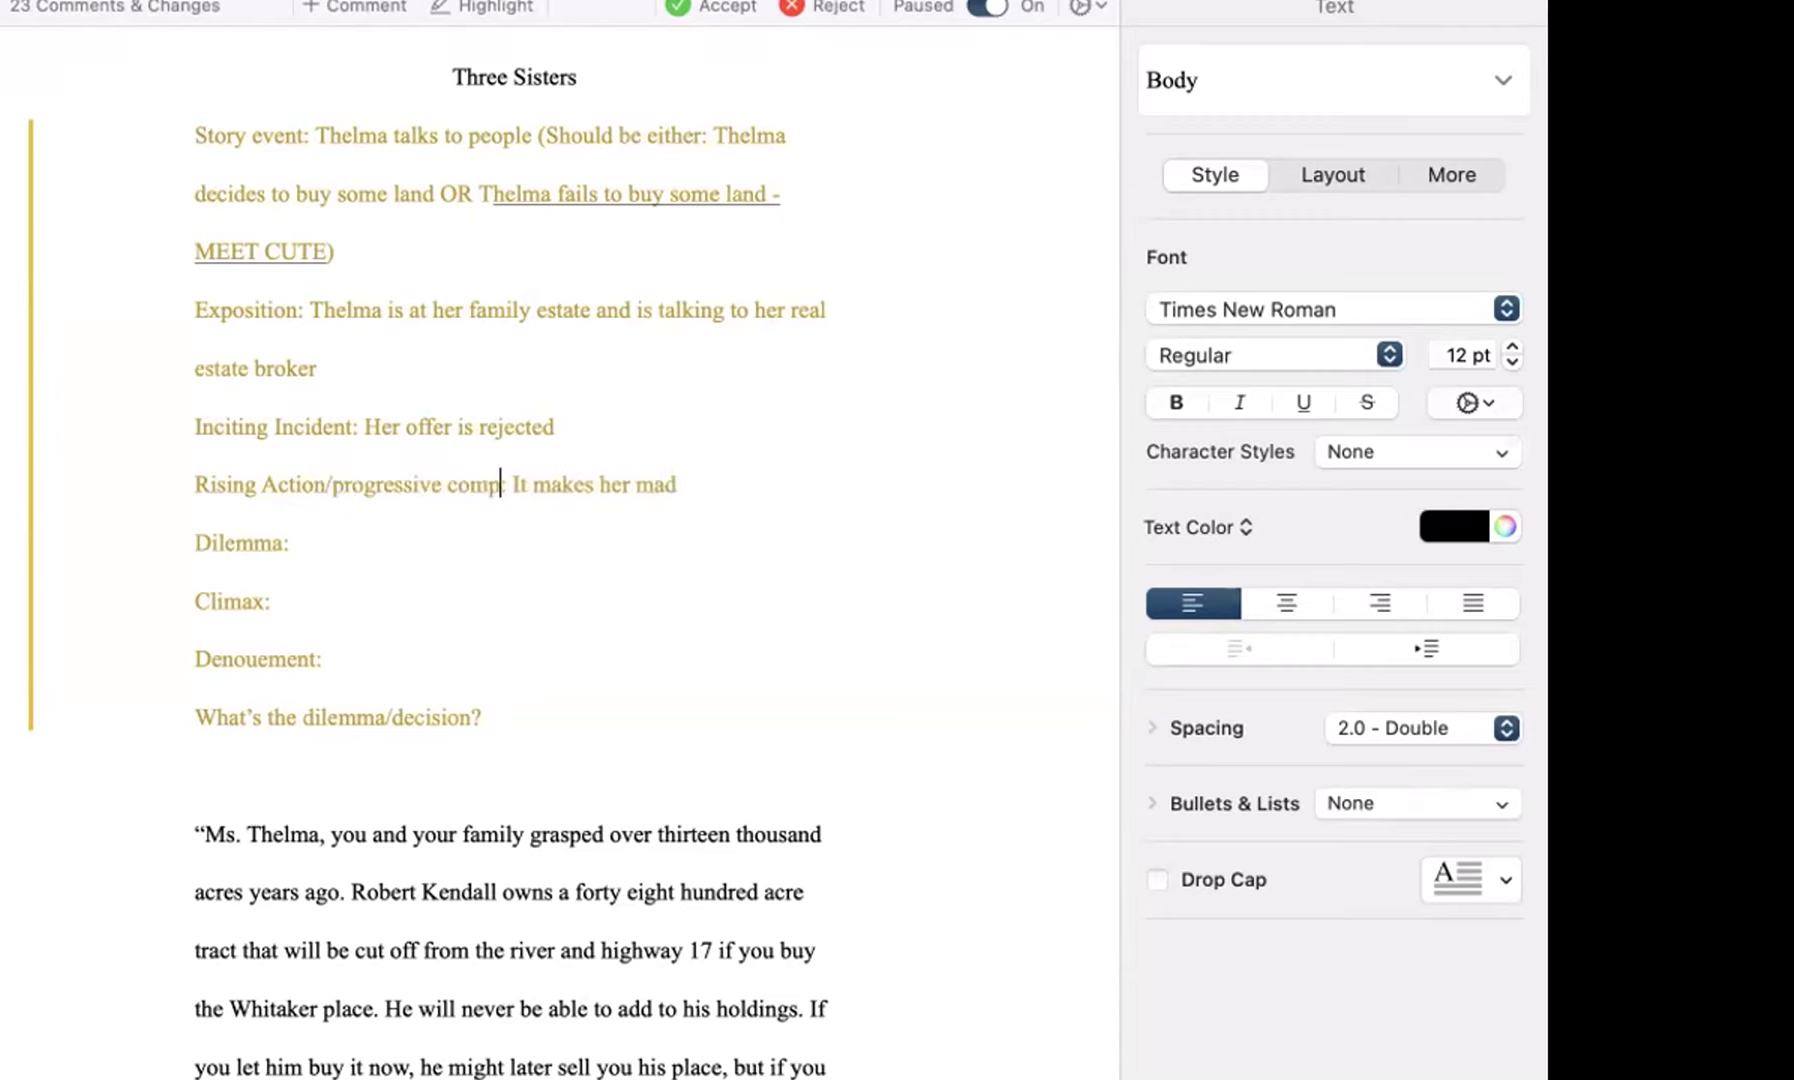
pyautogui.click(869, 465)
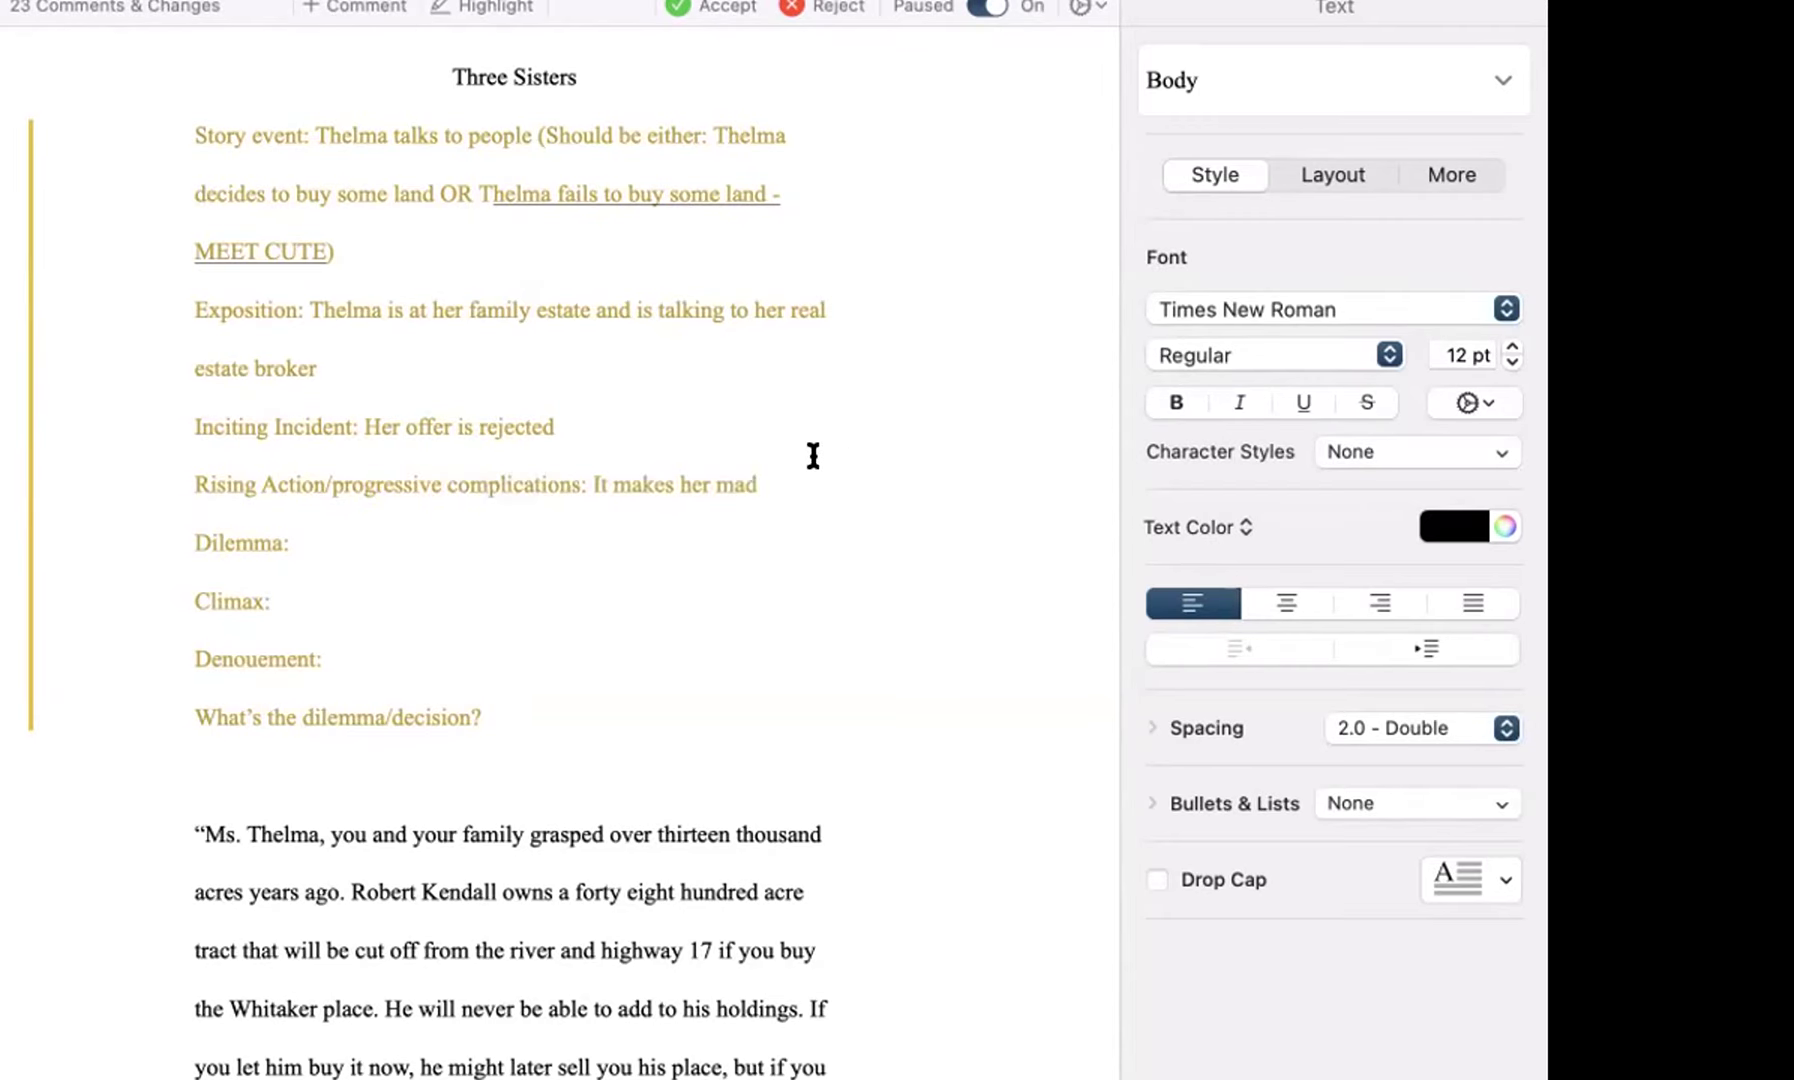
pyautogui.write(', she chews out her ')
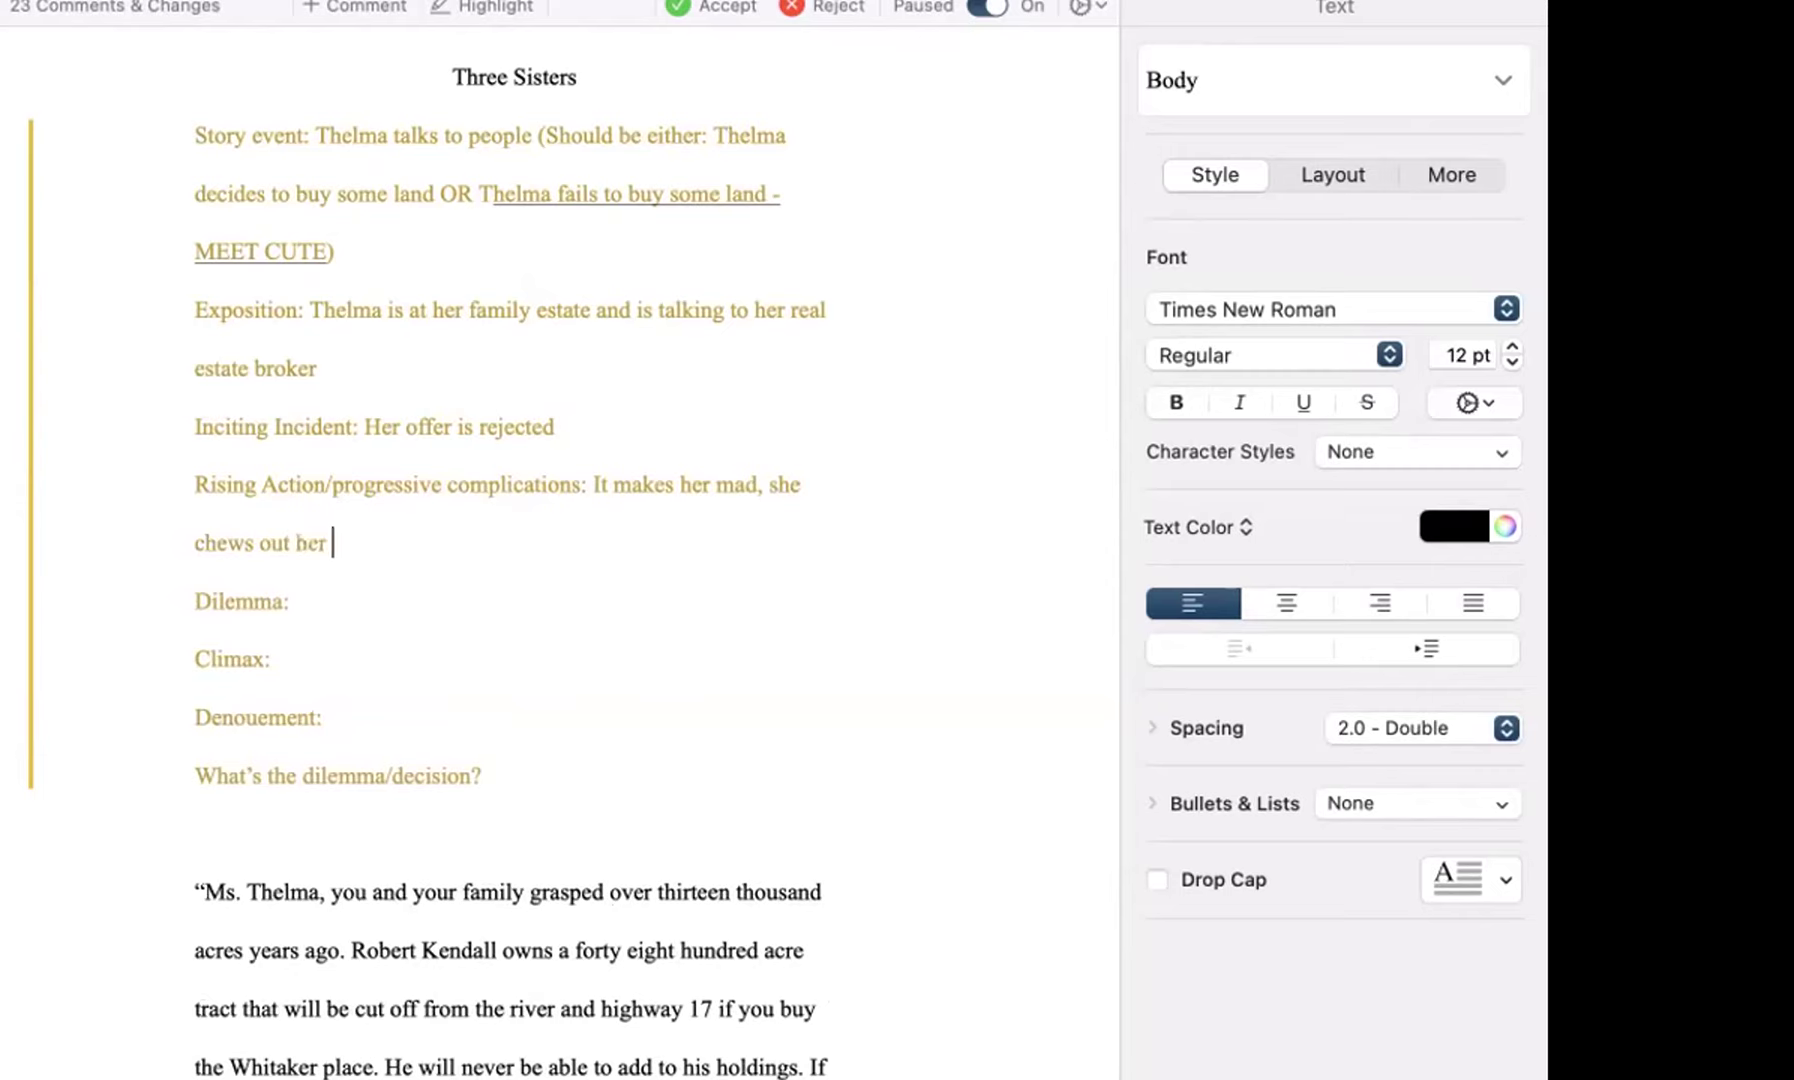
pyautogui.write('broker, dema')
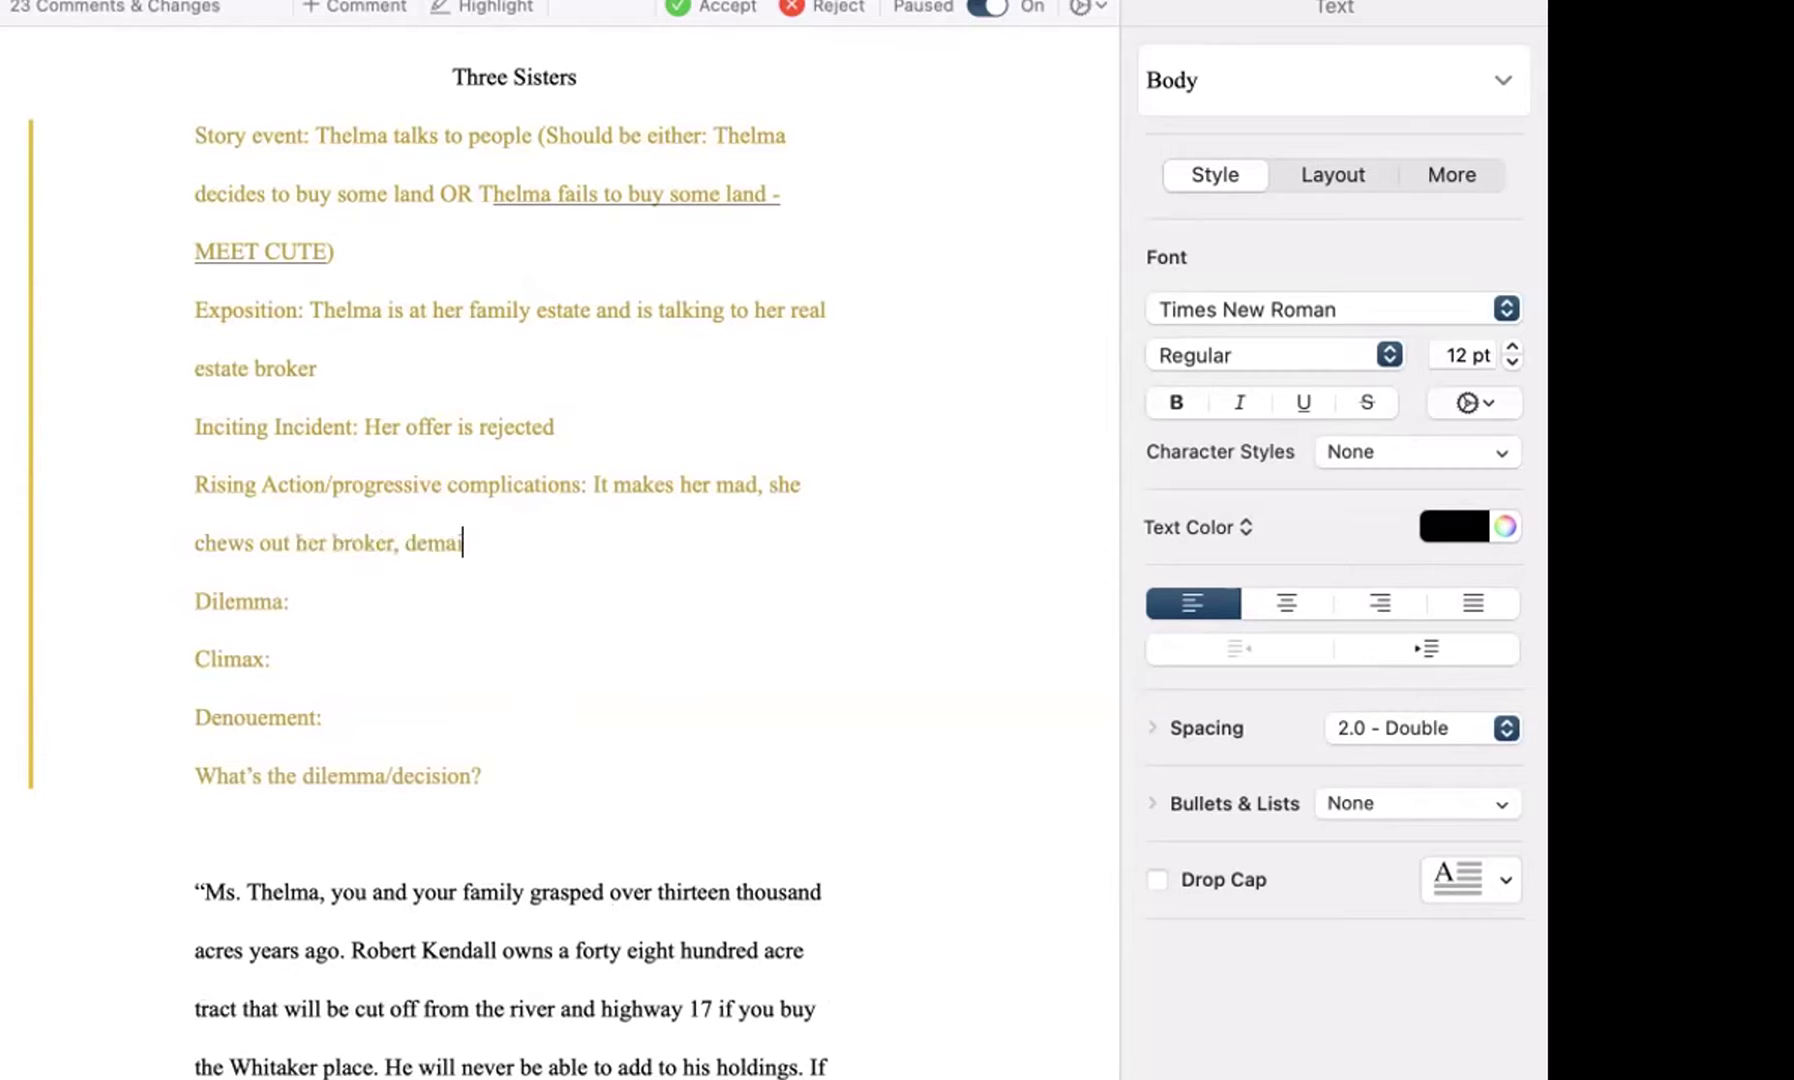
pyautogui.write('nds to talk to the')
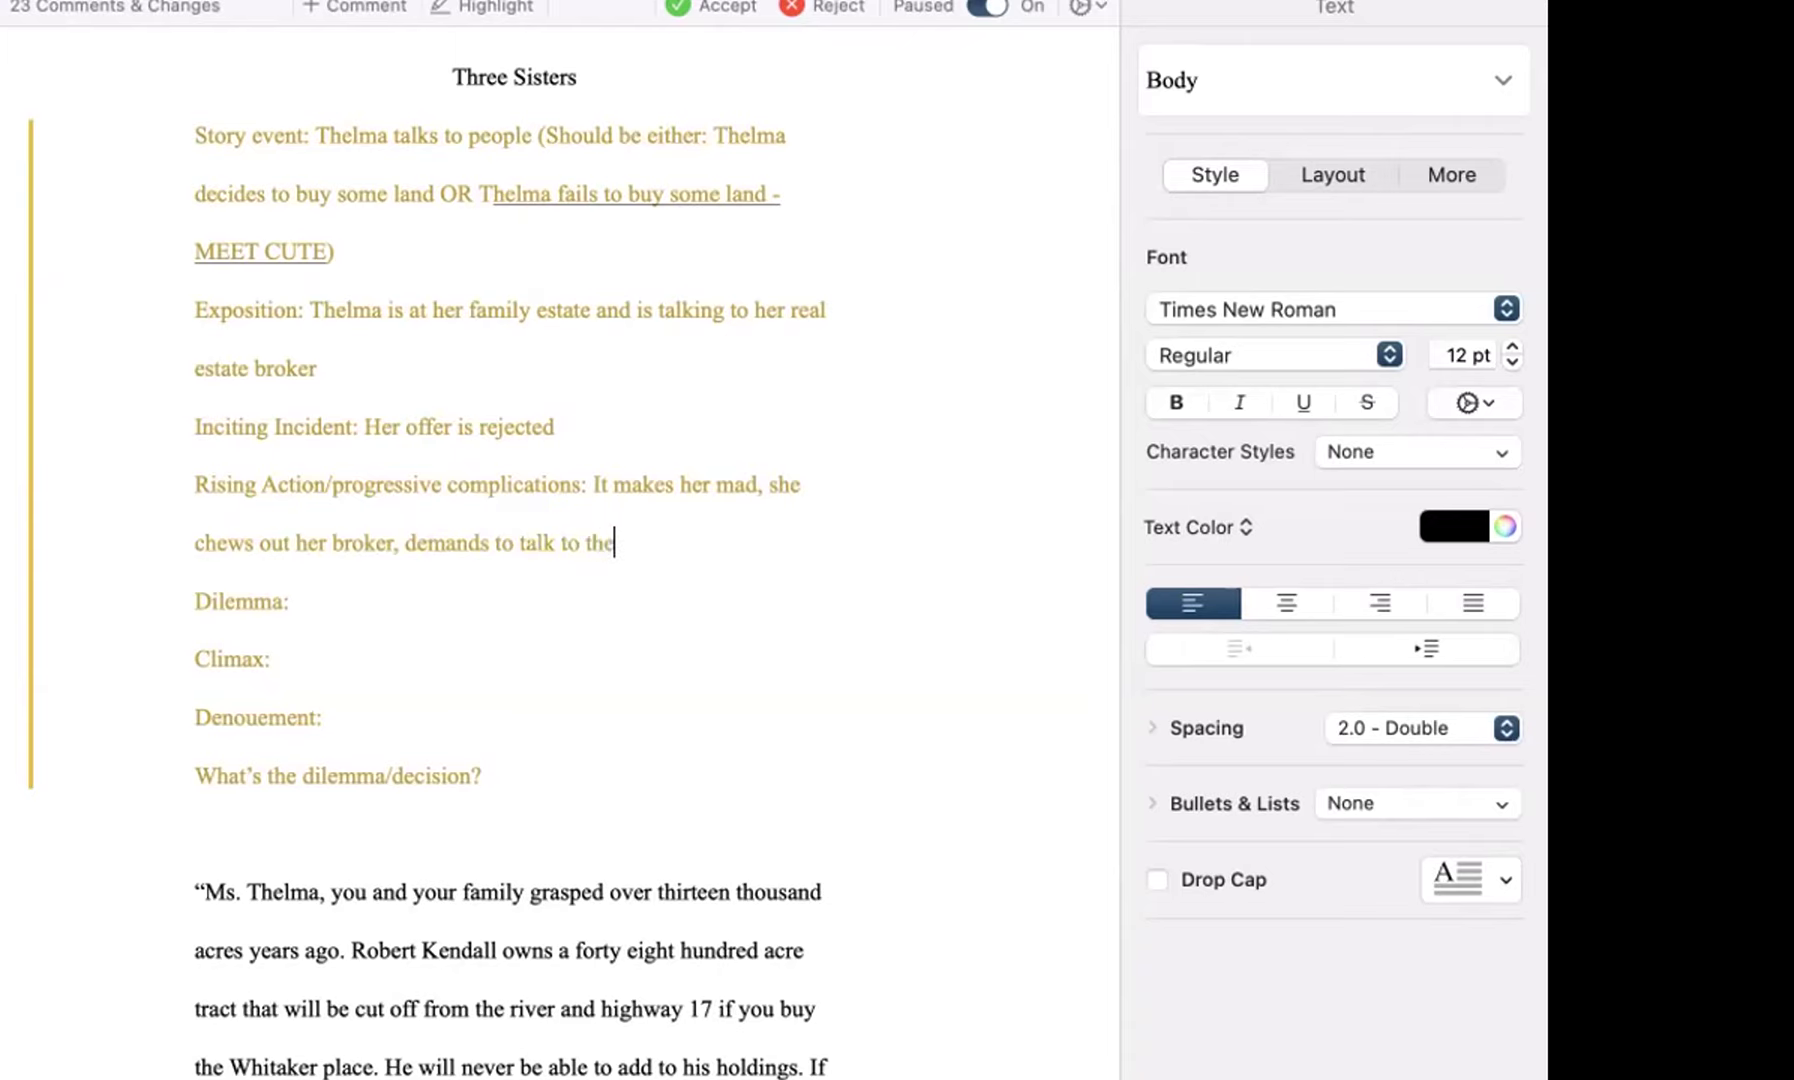
pyautogui.write('seller')
# - Fill in Dilemma, Climax and Denouement ('She hates Robert Kendall'), and delete the dilemma question line
pyautogui.click(295, 601)
pyautogui.write('take no for an answer or')
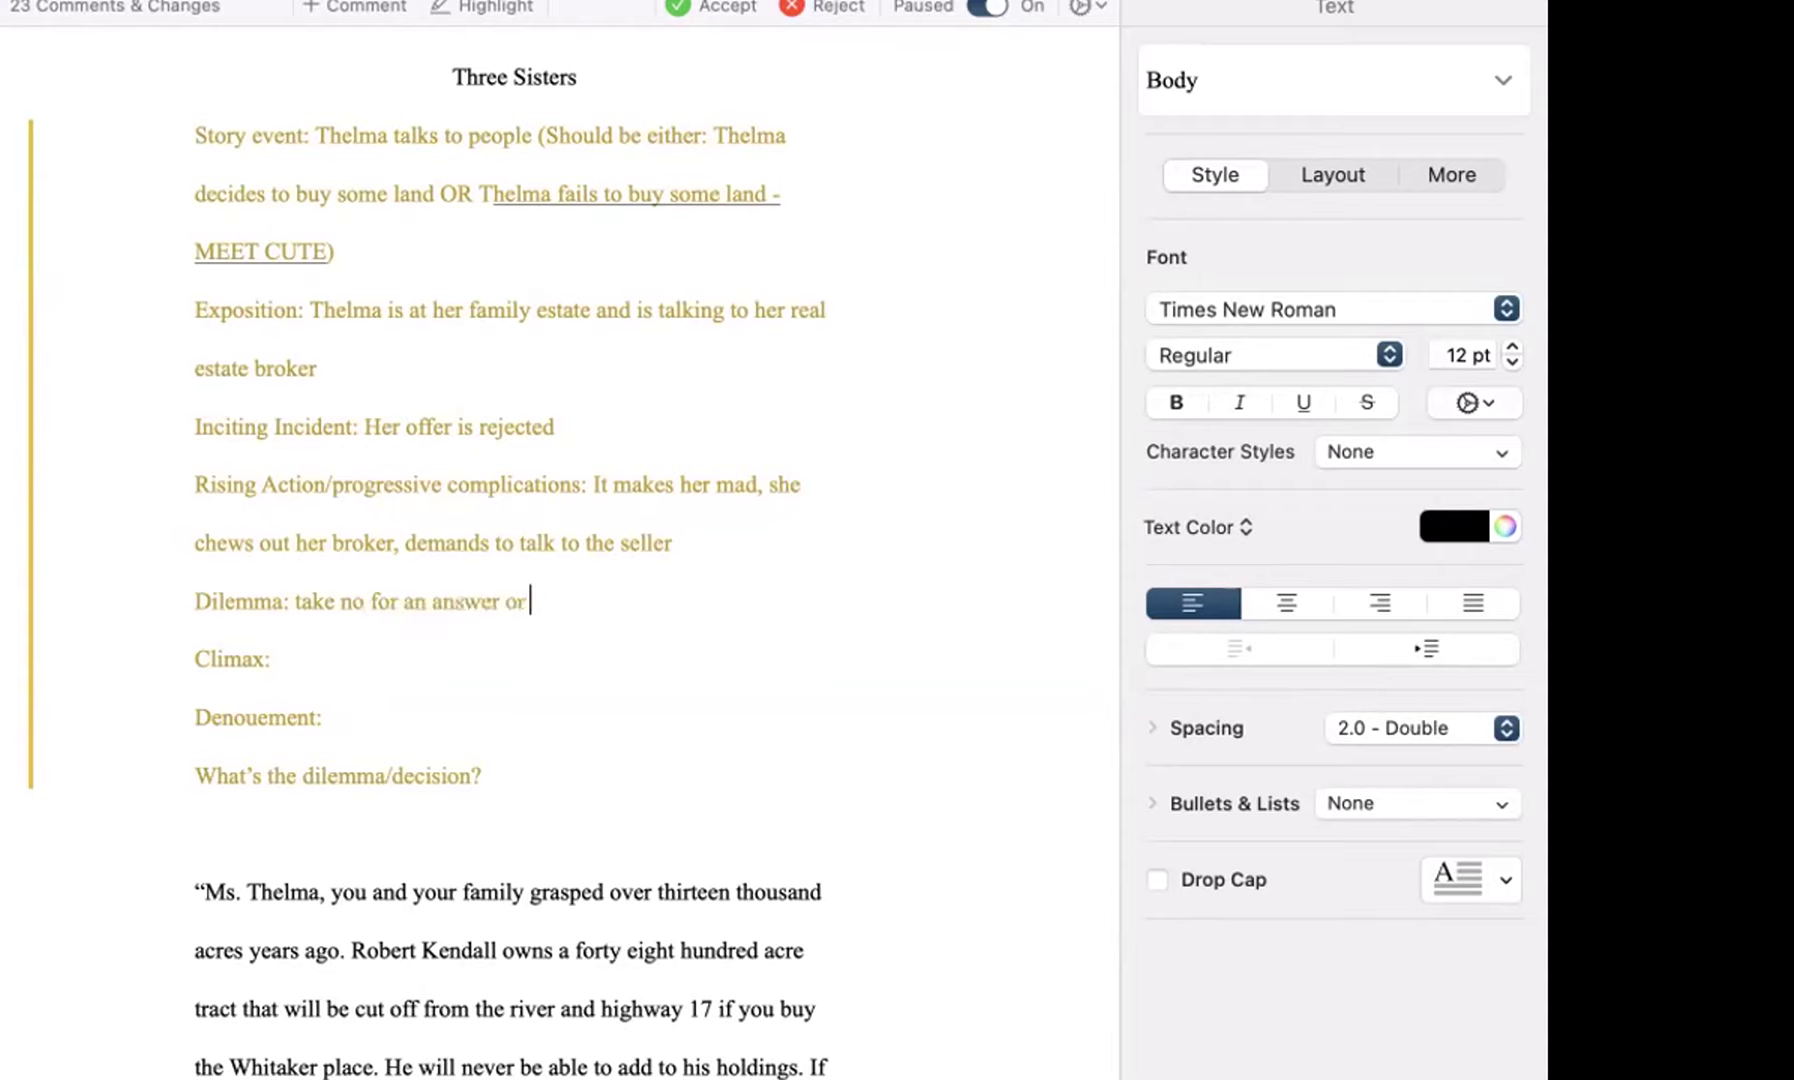
pyautogui.write(' create a fuss with Robert Kendall')
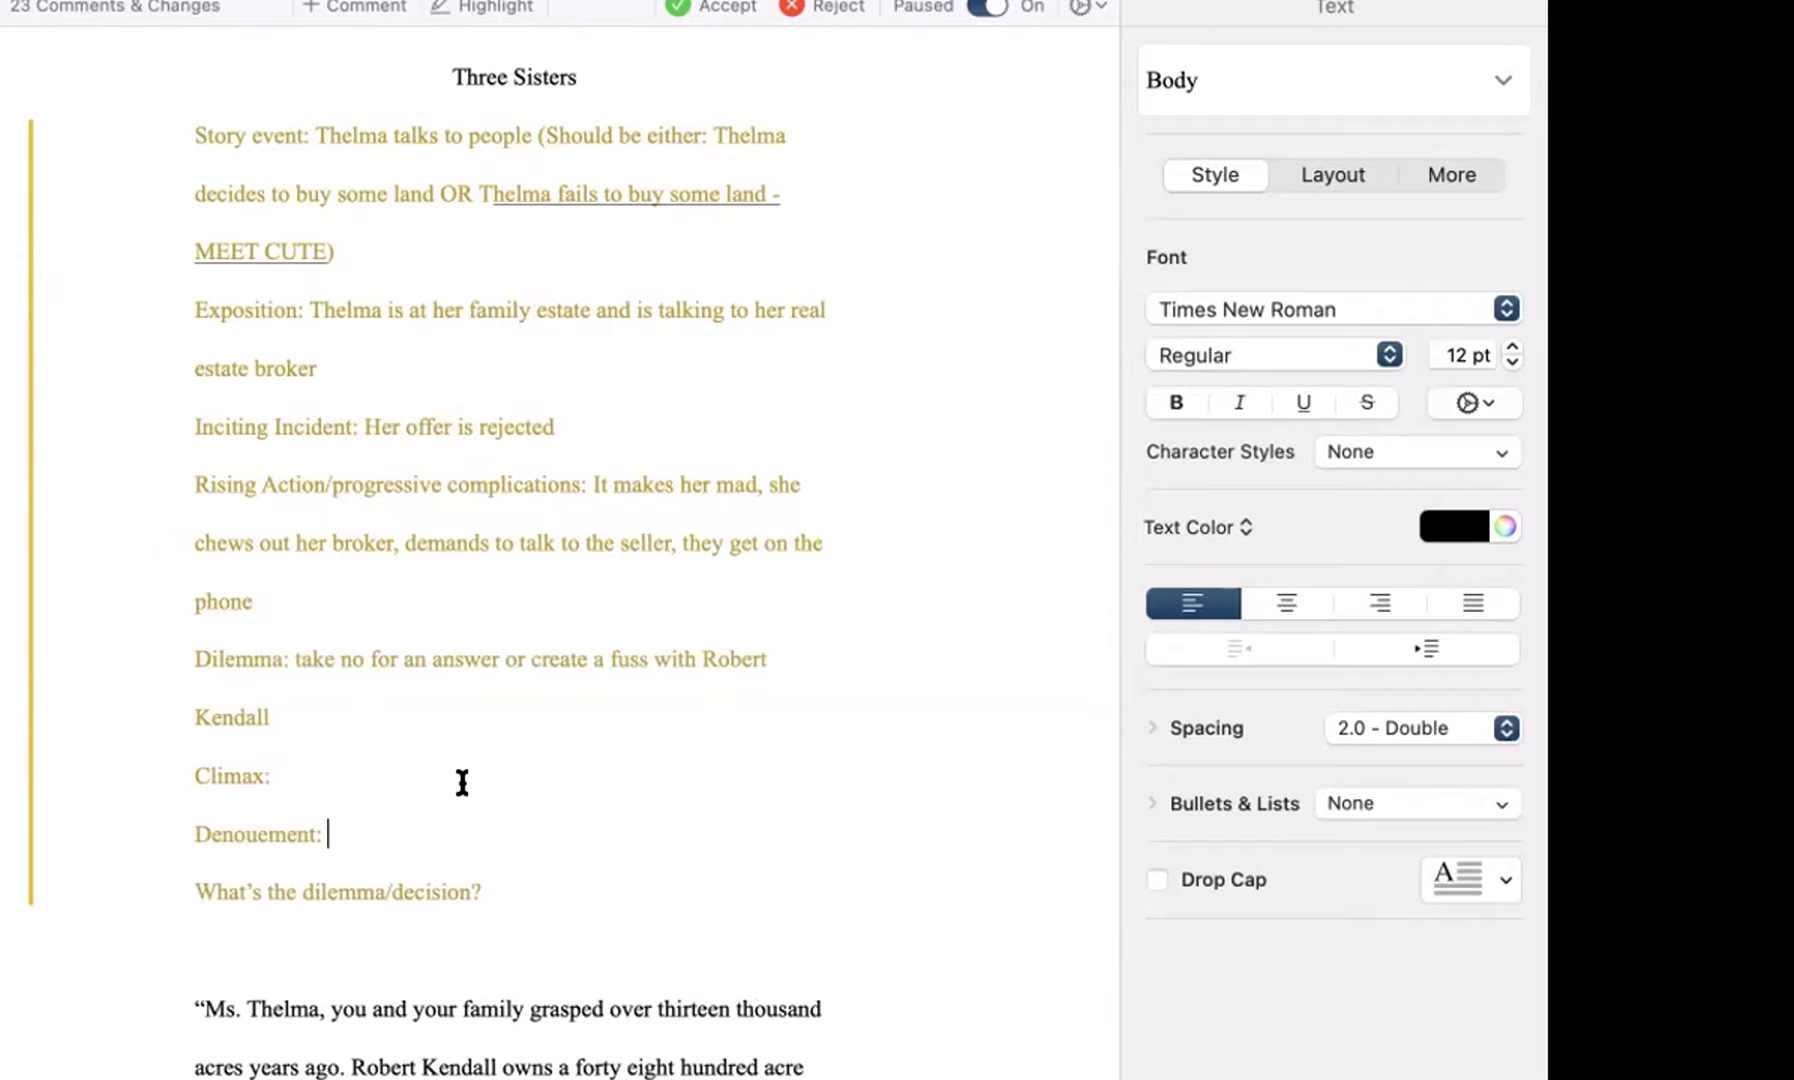
pyautogui.click(462, 782)
pyautogui.write('She creates a fuss, gets')
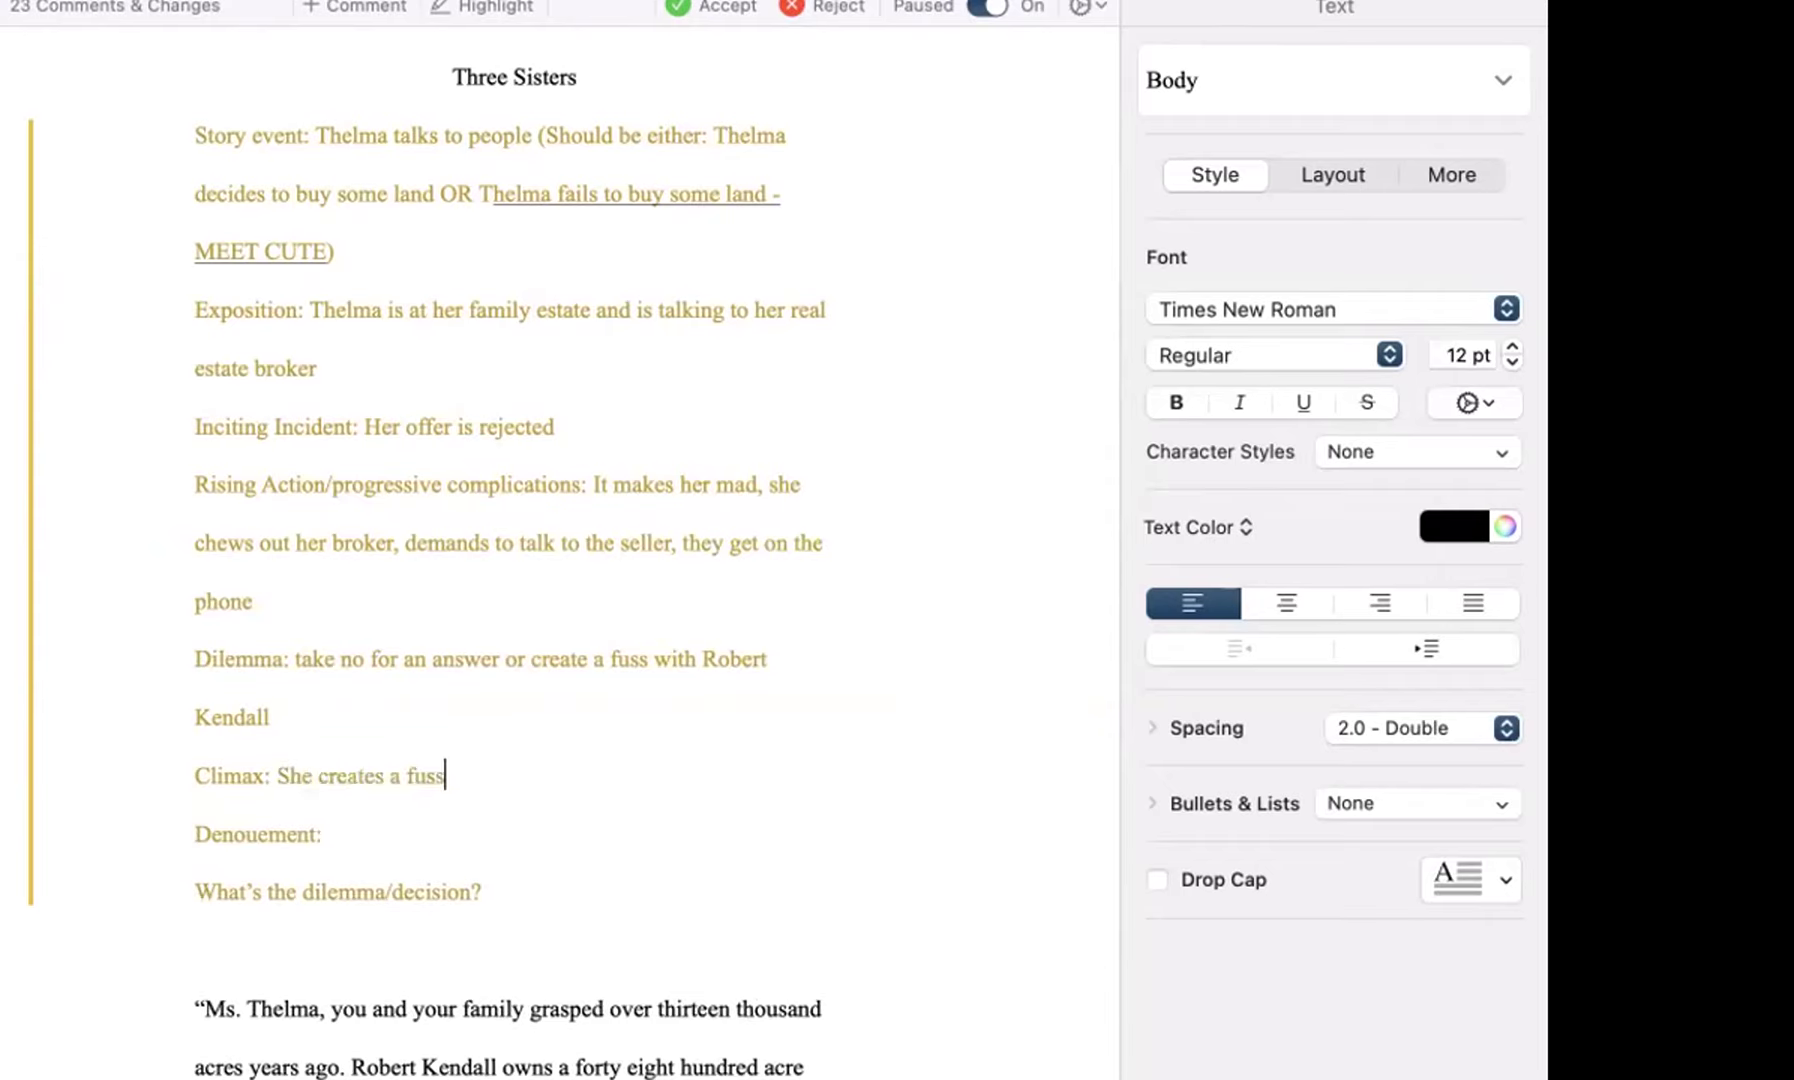
pyautogui.write(' into a big fight, he chews her out')
pyautogui.click(326, 834)
pyautogui.write('She hates Robert Kendall')
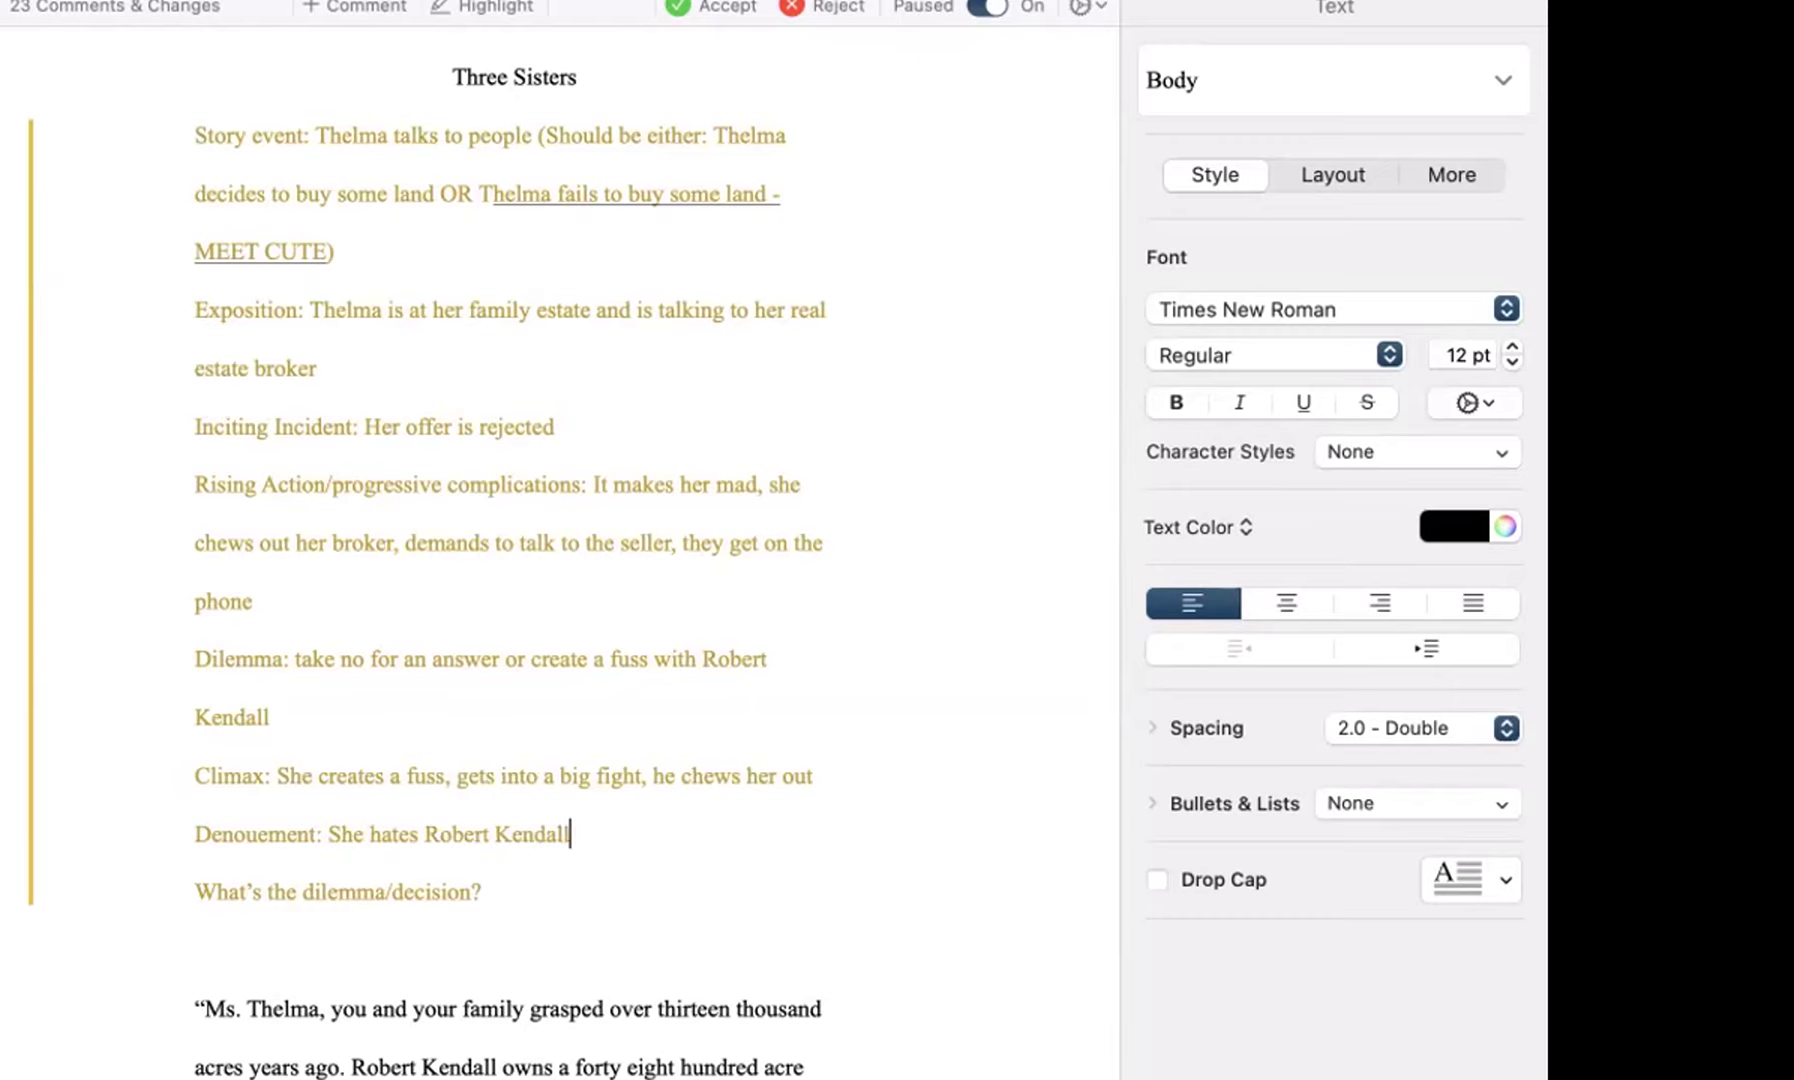
pyautogui.hotkey('shift', 'Down')
pyautogui.press('BackSpace')
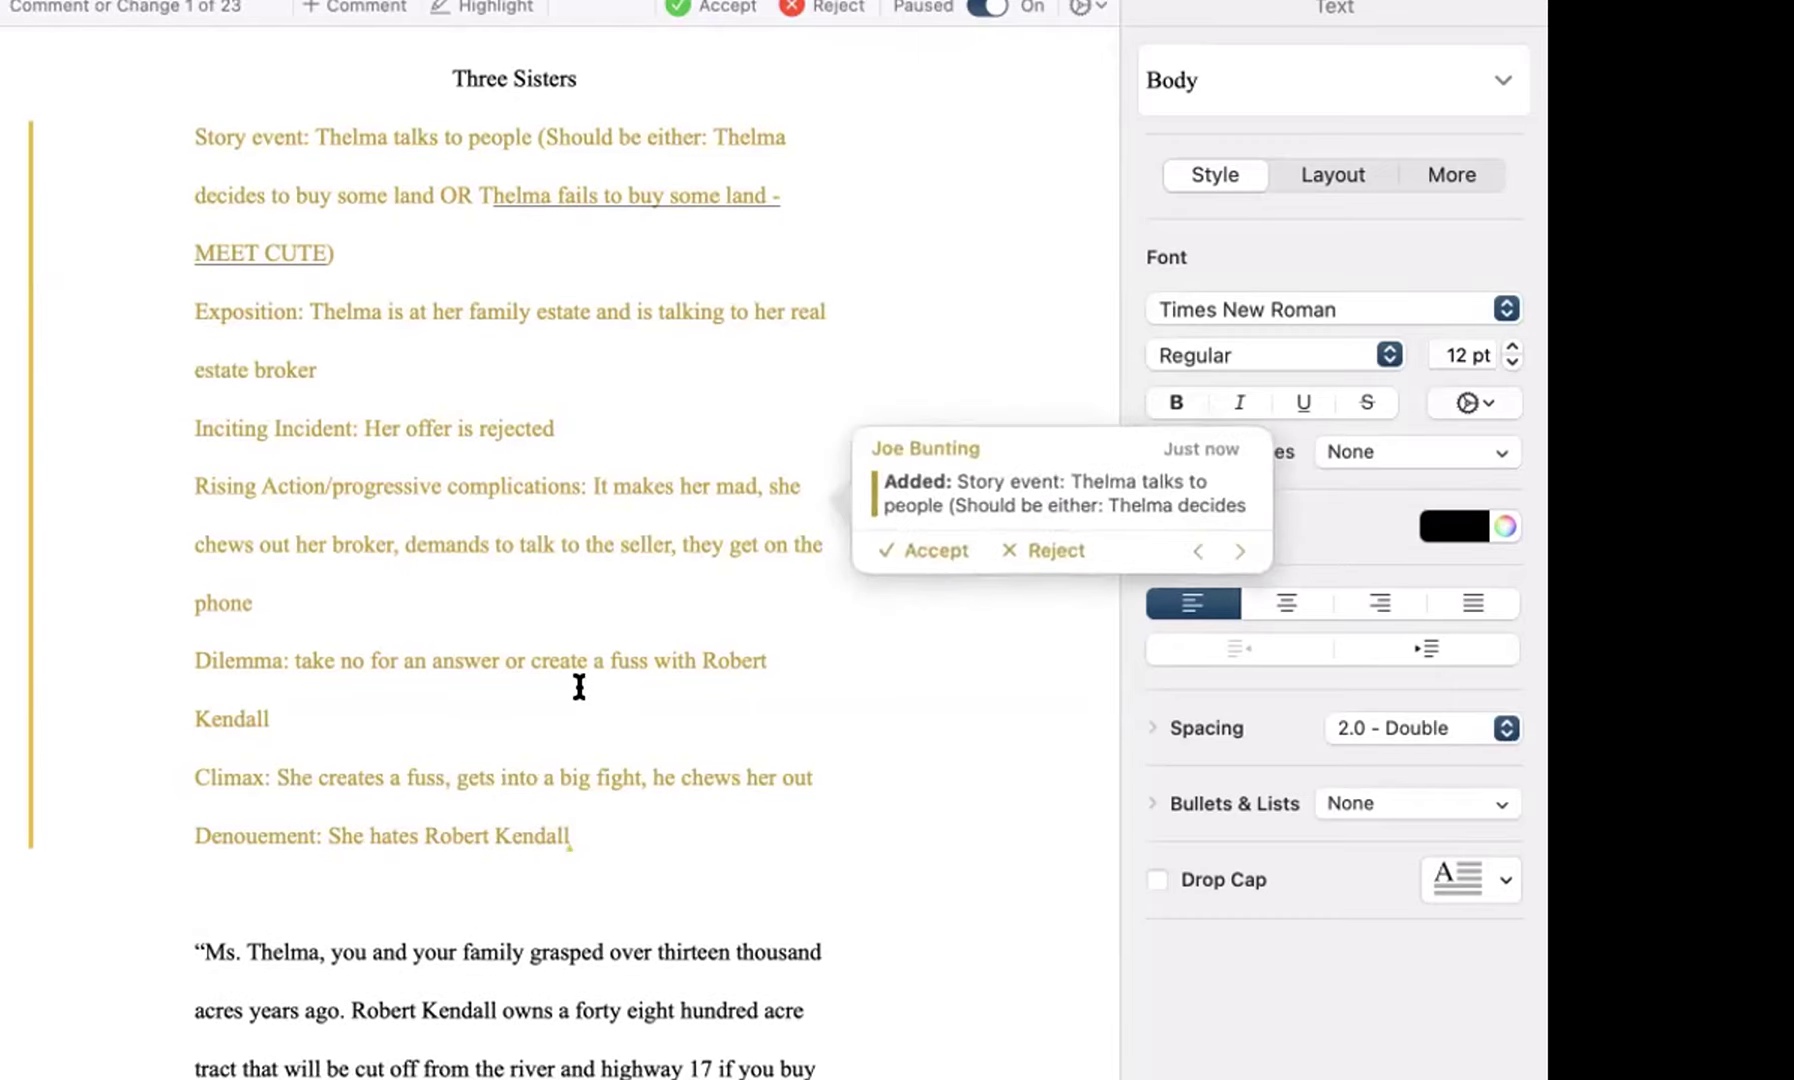
# - Paste additional wording at the end of the Inciting Incident line
pyautogui.scroll(3, 560, 677)
pyautogui.click(548, 658)
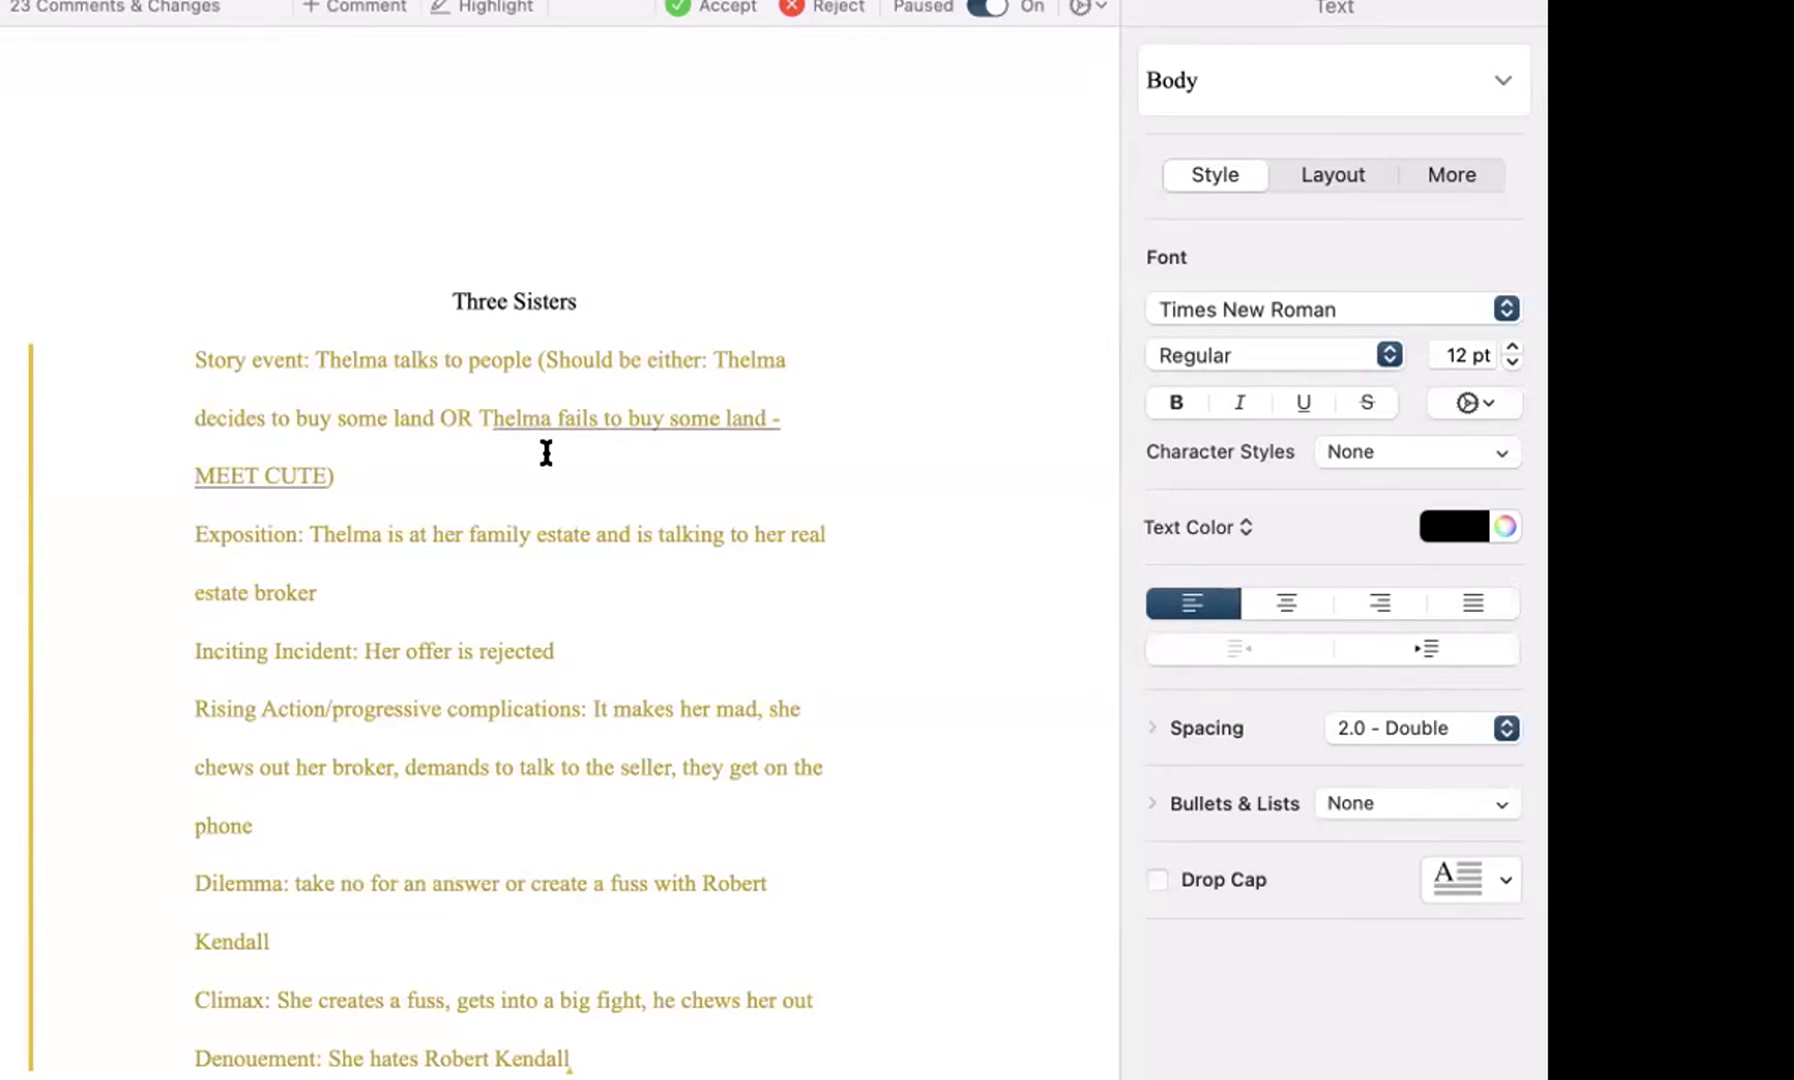
pyautogui.write('"Ms. Thelma, you and your family grasped over thirteen thousand acres years ago. Robert Kendall owns a forty eight hundred acre tract that will be cut off from the river and highway 17 if you buy the Whitaker place. He will never be able to add to his holdings. If you let him buy it now, he might later sell you his place, but if you cut him off, He would never sell it to you," said Dave Barr her real-estate broker.')
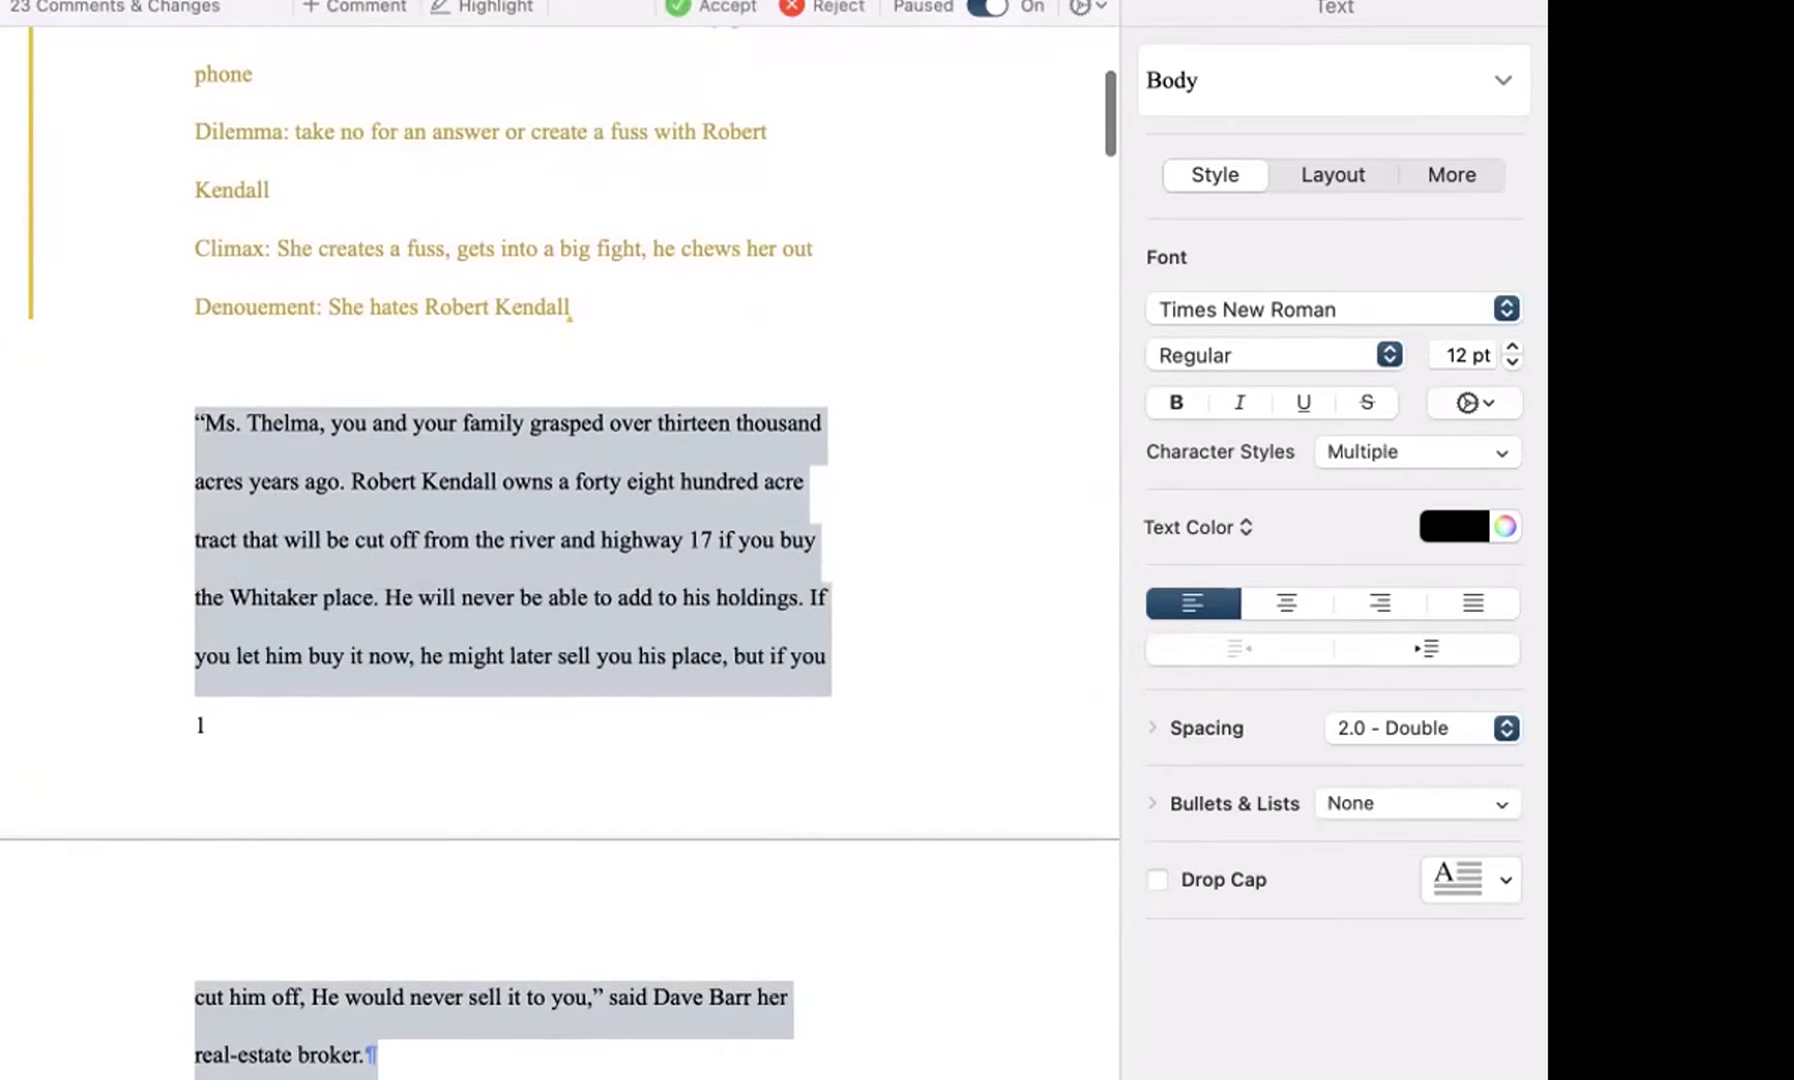
pyautogui.scroll(3, 360, 648)
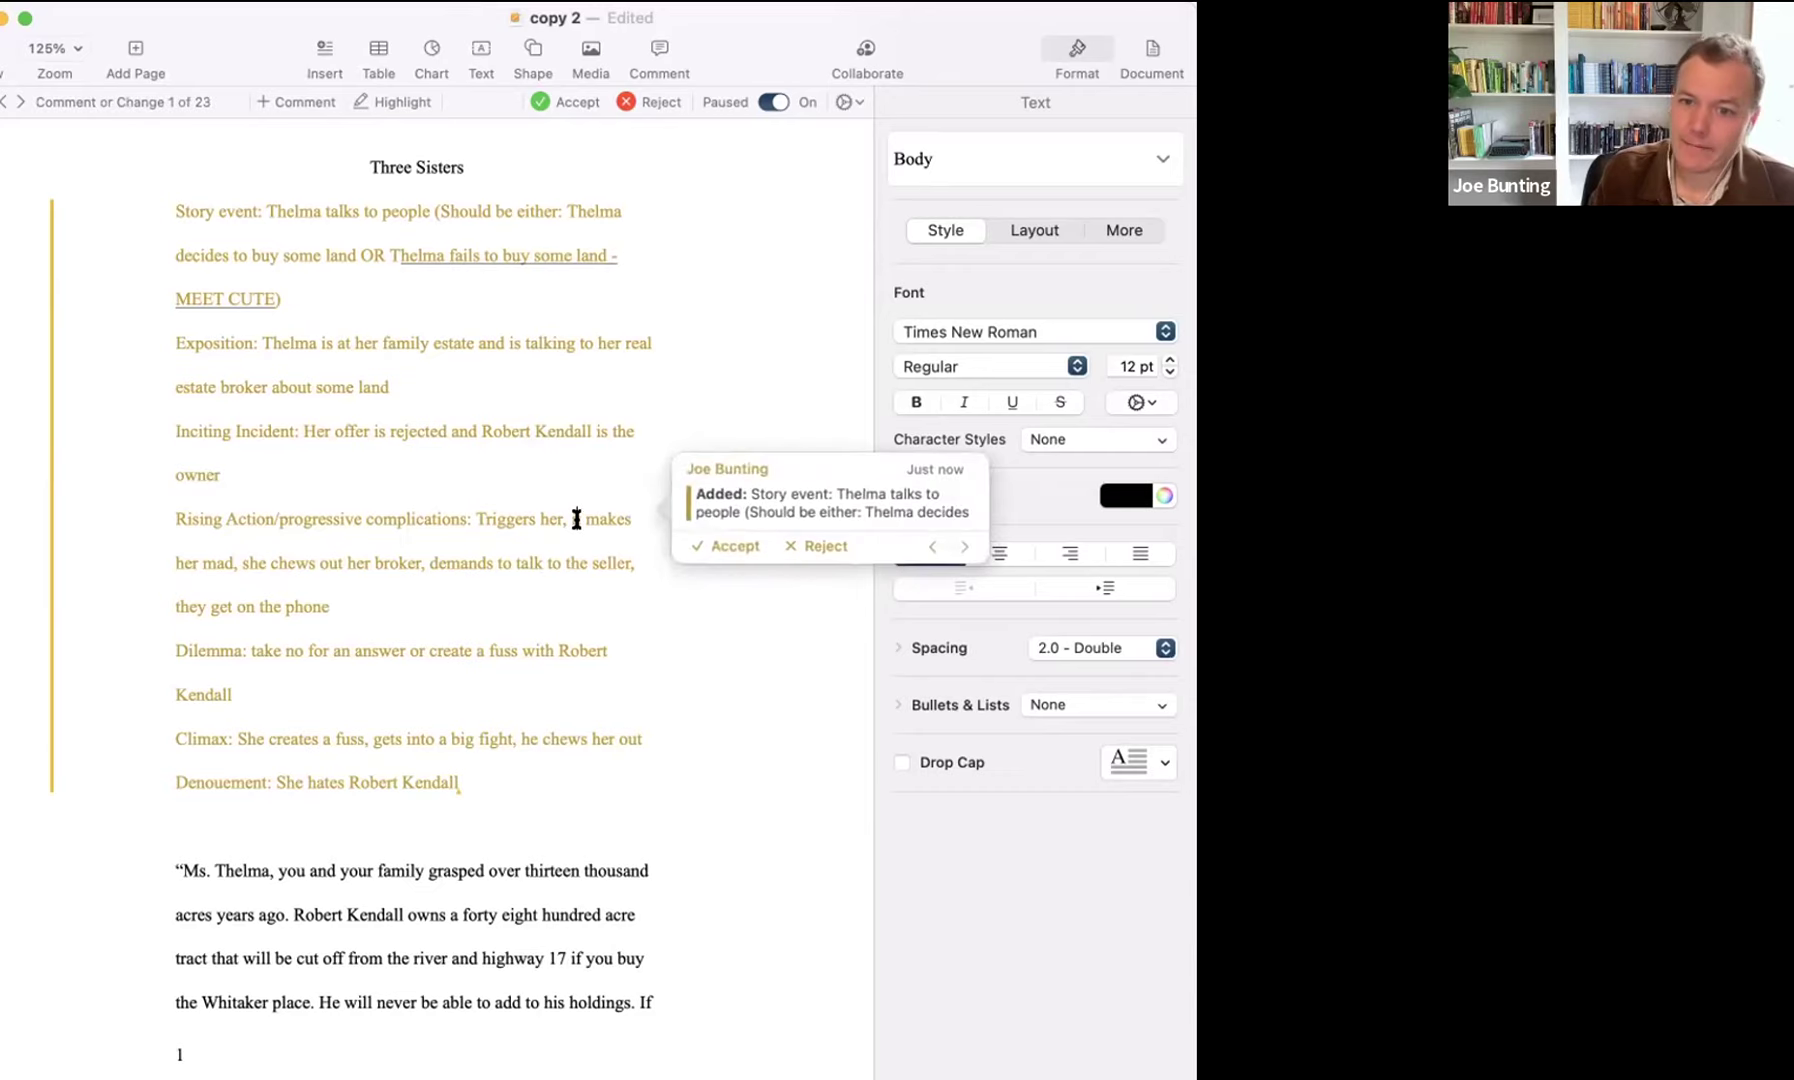
# - Underline 'Triggers her,' in the outline with Cmd+U
pyautogui.moveTo(570, 522); pyautogui.dragTo(466, 527)
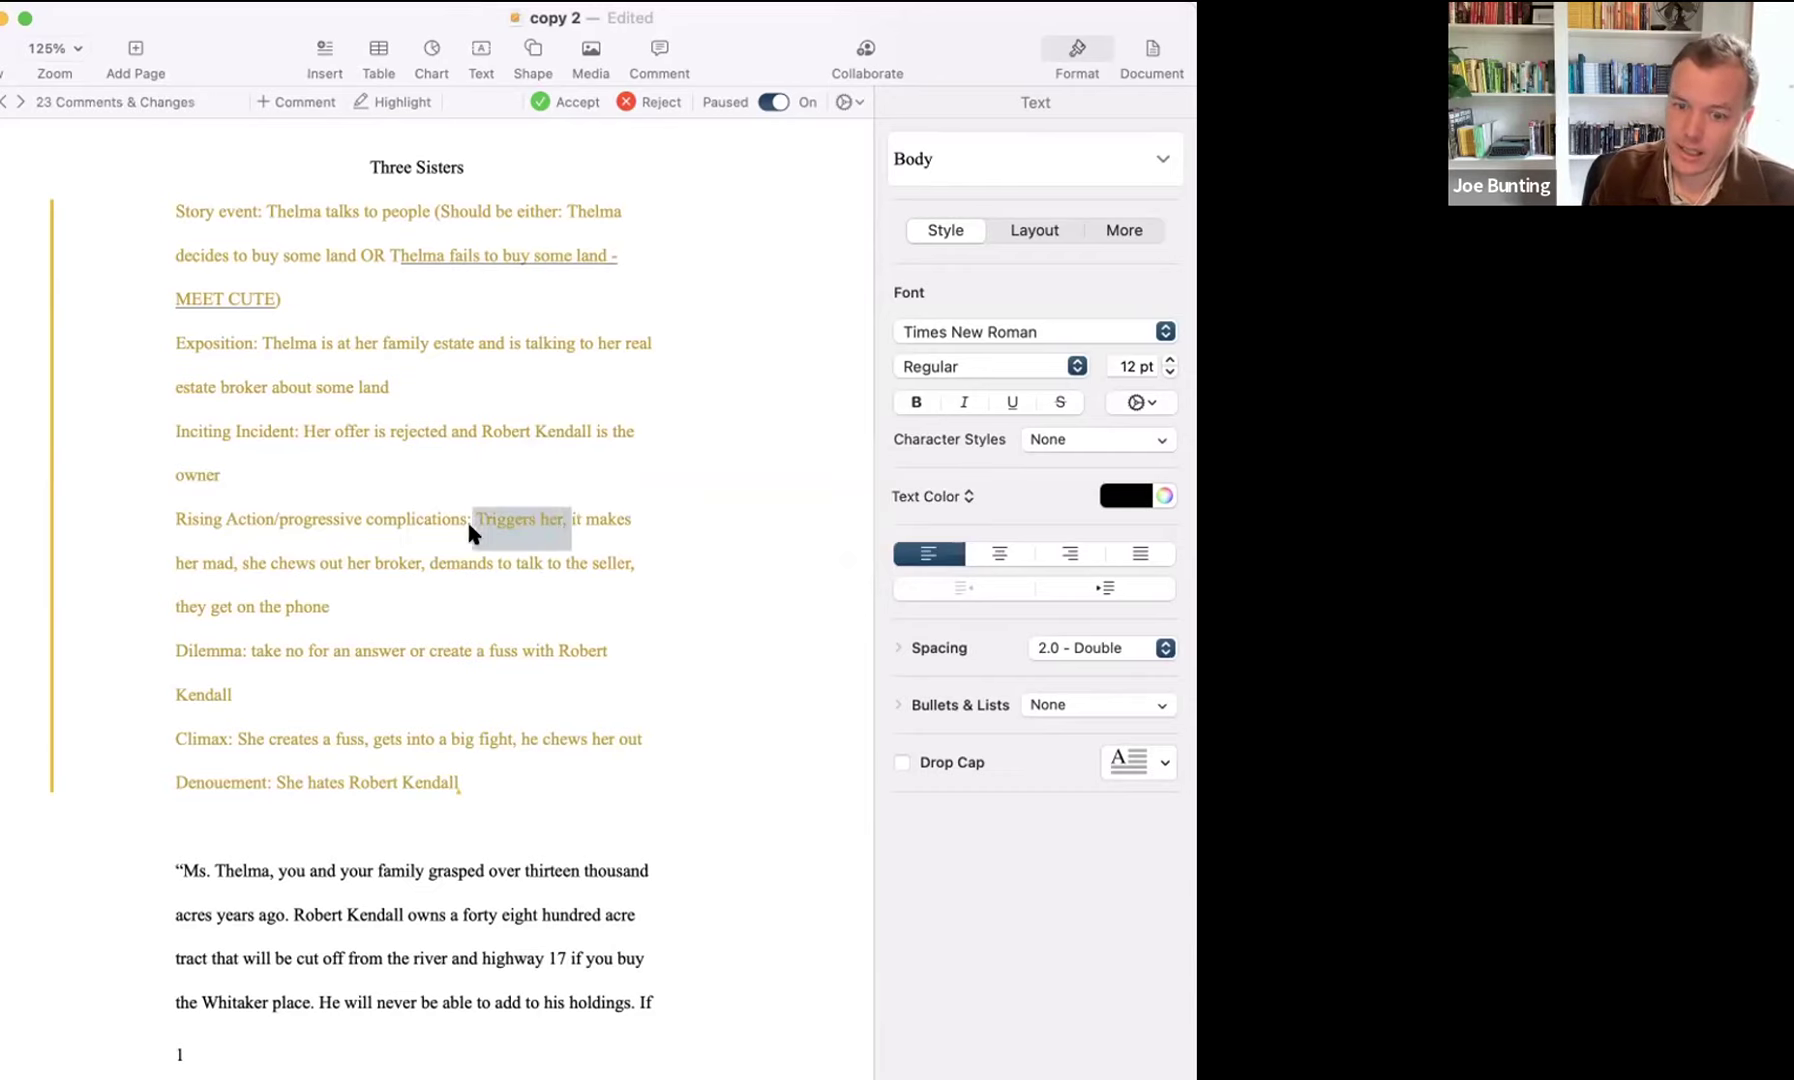
pyautogui.press('super+u')
pyautogui.click(604, 502)
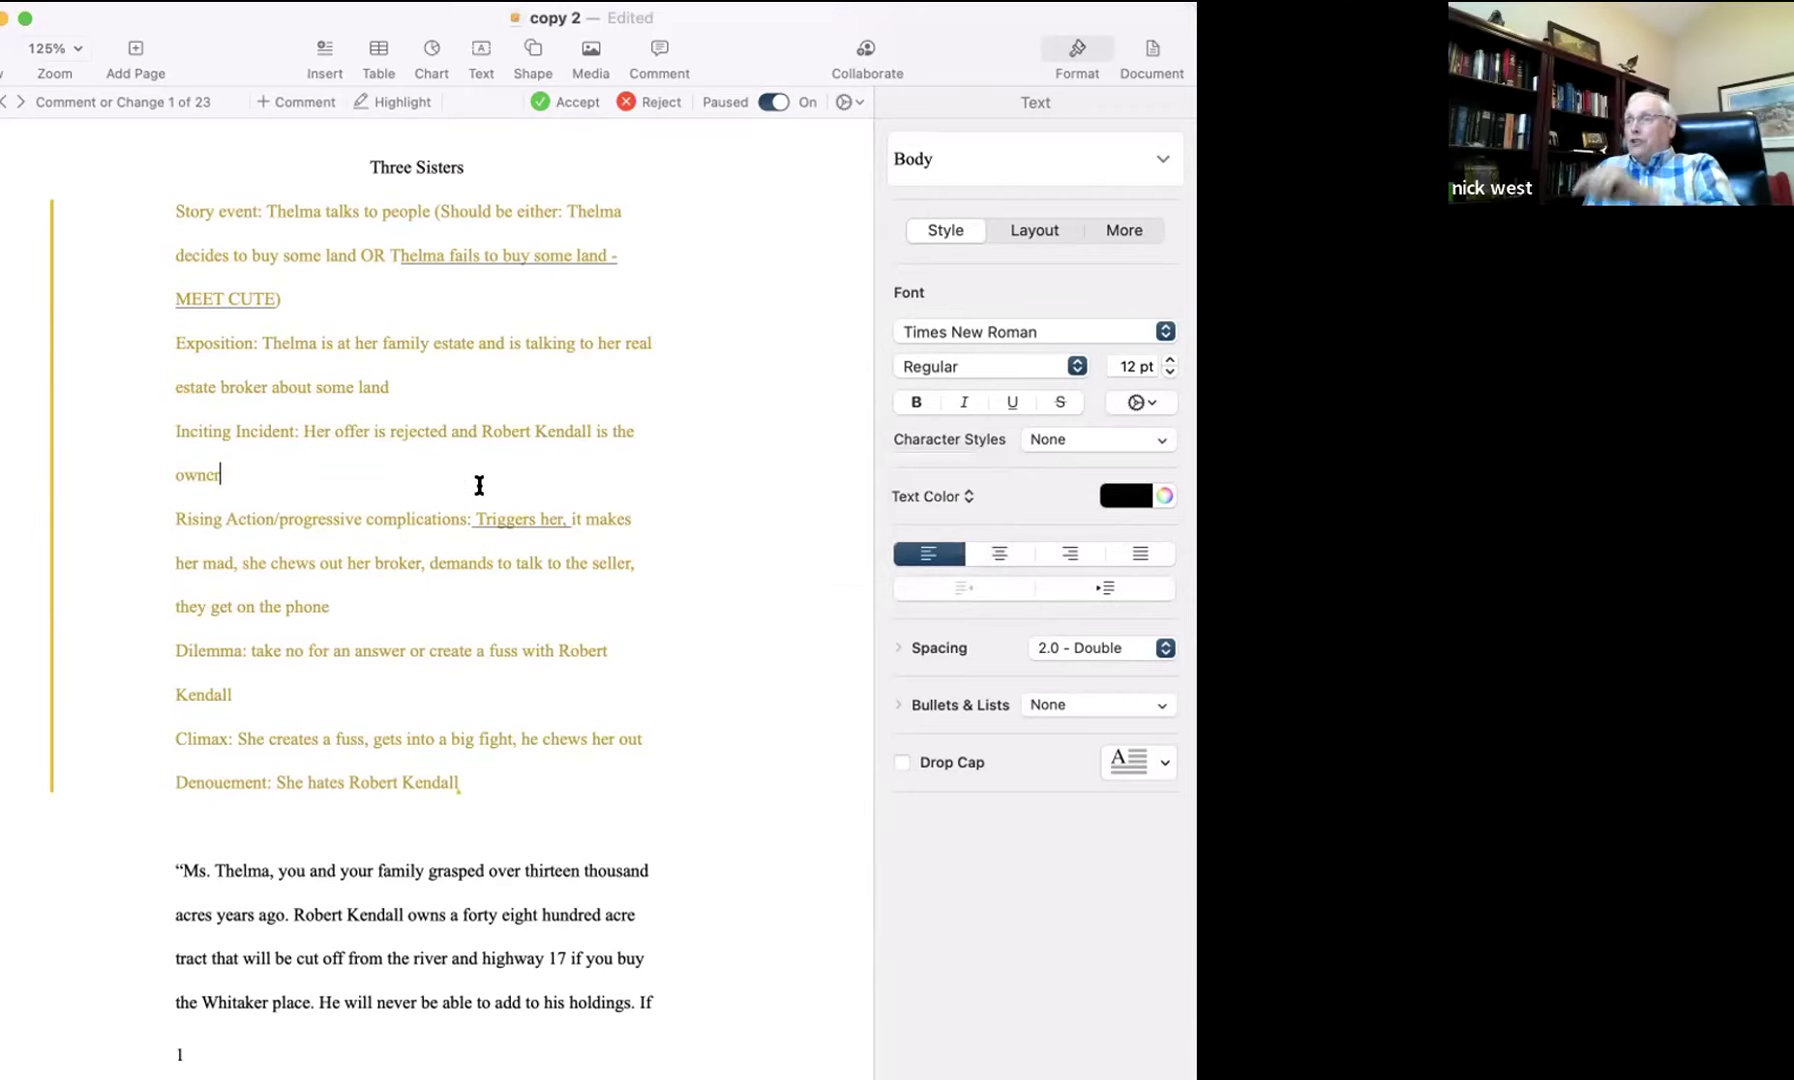
# - Dismiss the tracked-change popup and select part of the Exposition text
pyautogui.click(400, 830)
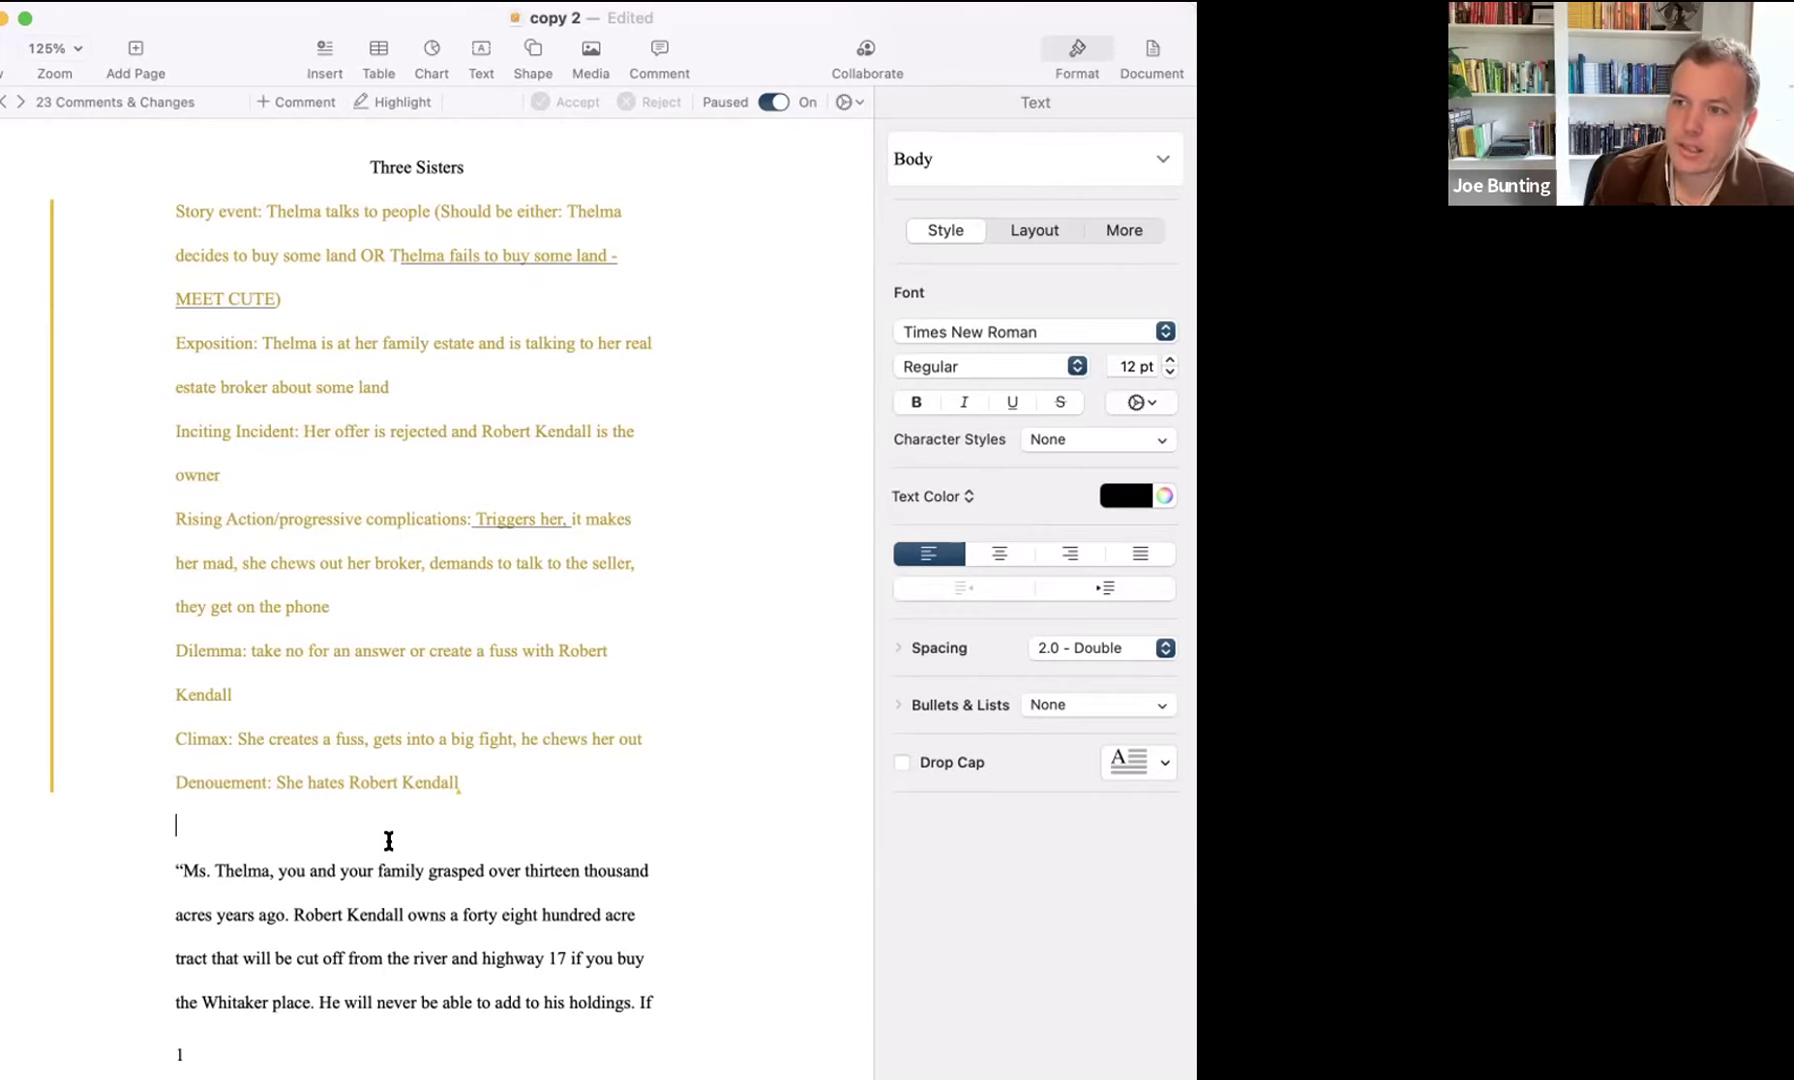
pyautogui.click(486, 240)
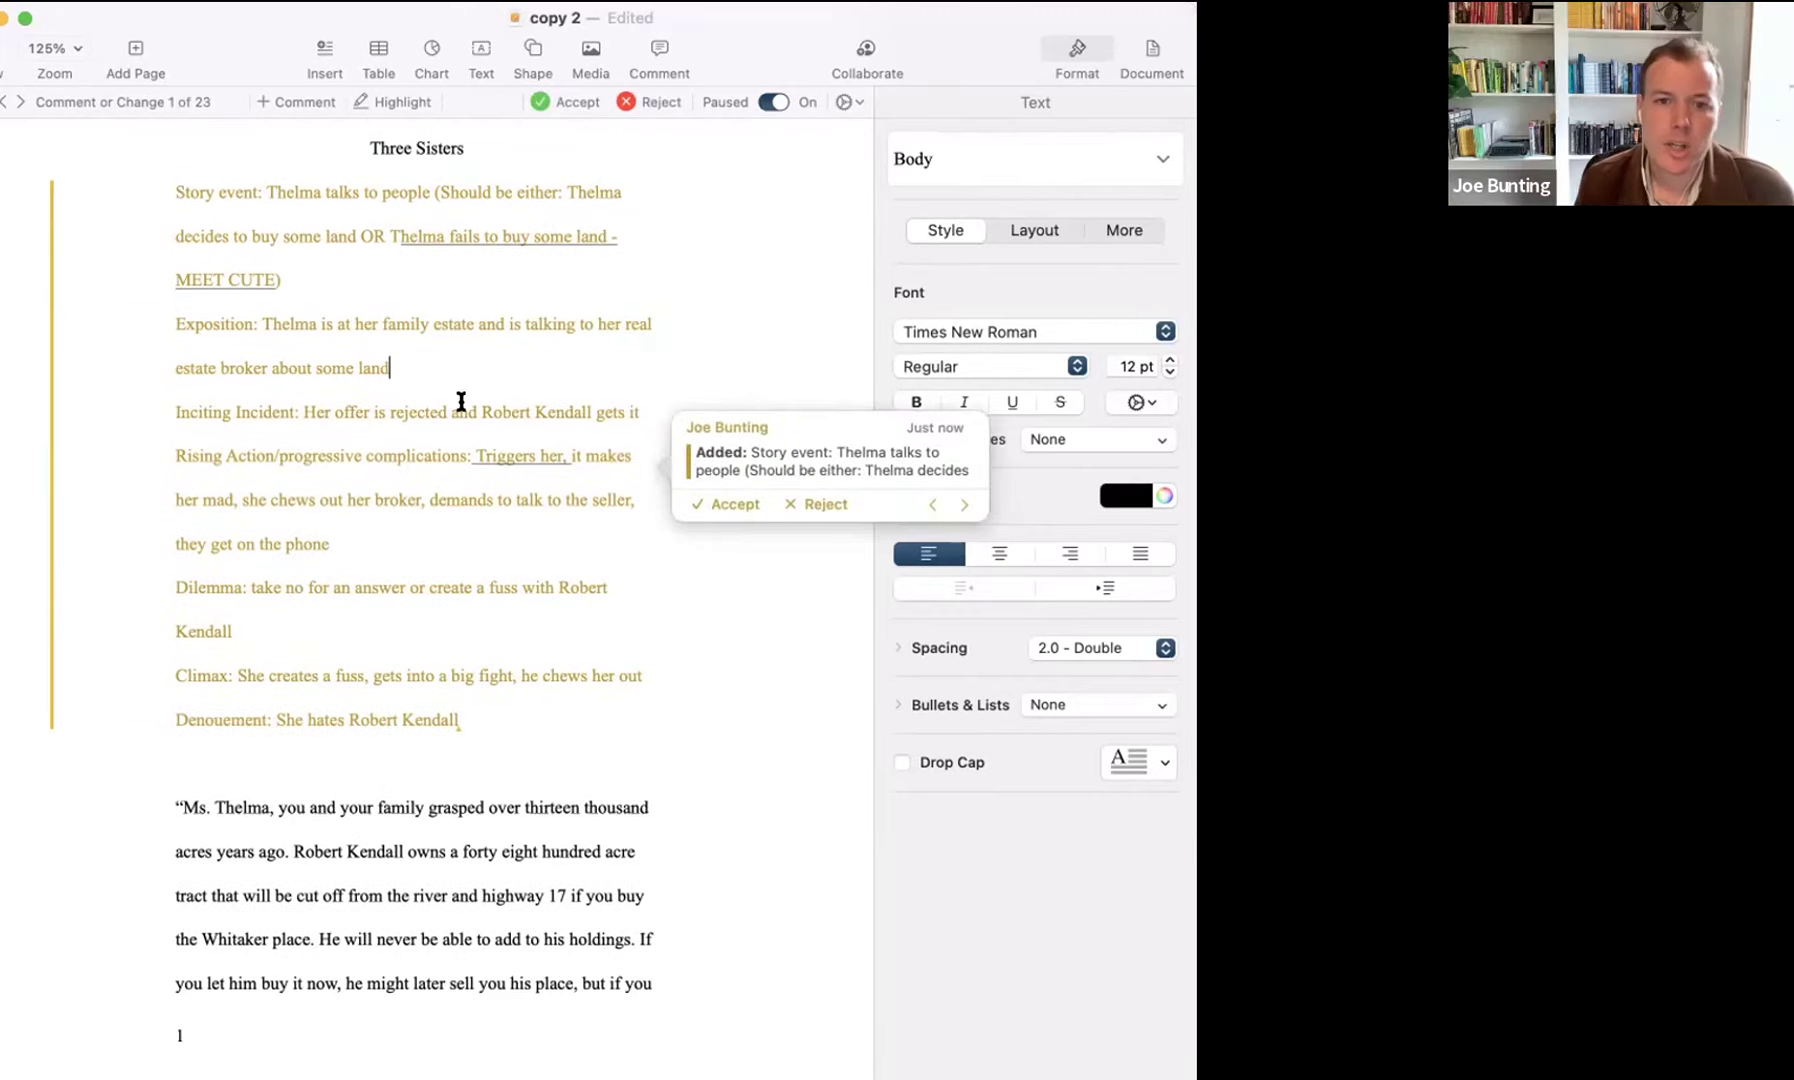
pyautogui.moveTo(268, 320); pyautogui.dragTo(346, 370)
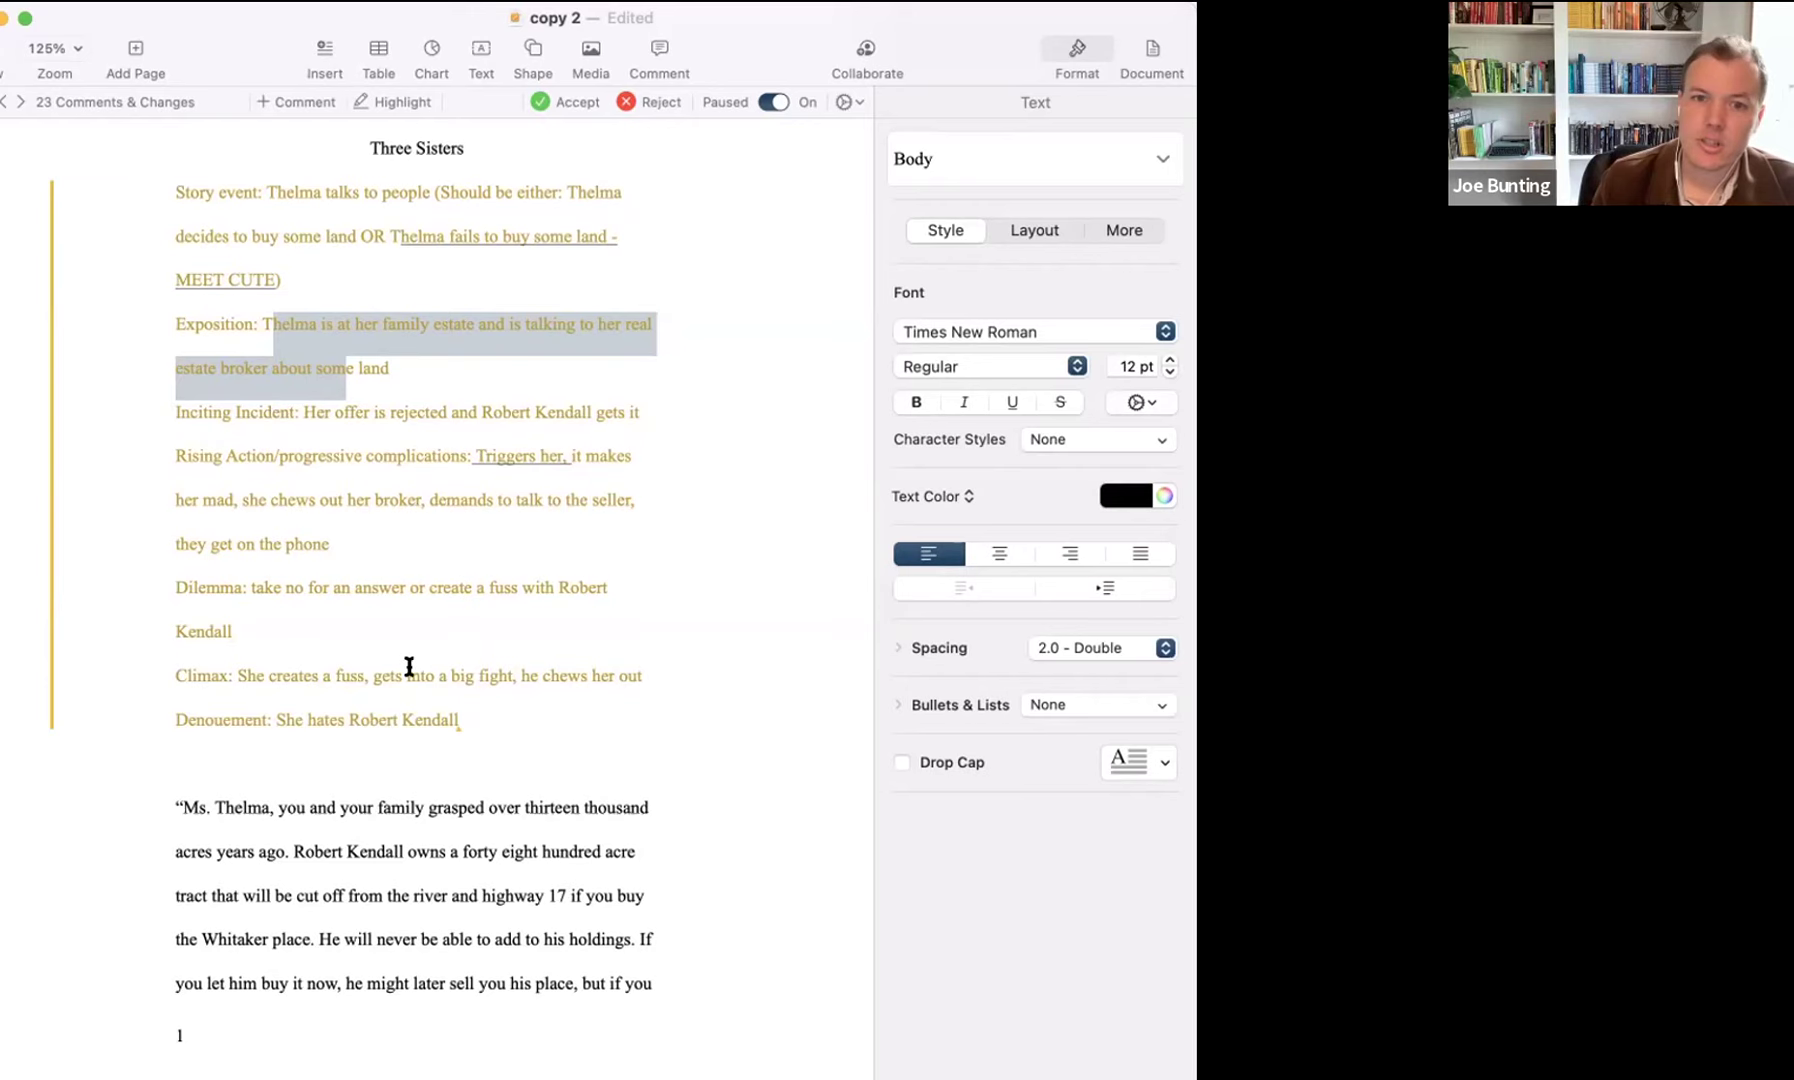
# - Extend the Exposition line with ', why she likes it/wants the land' and begin a note describing the land's qualities
pyautogui.click(415, 345)
pyautogui.click(415, 360)
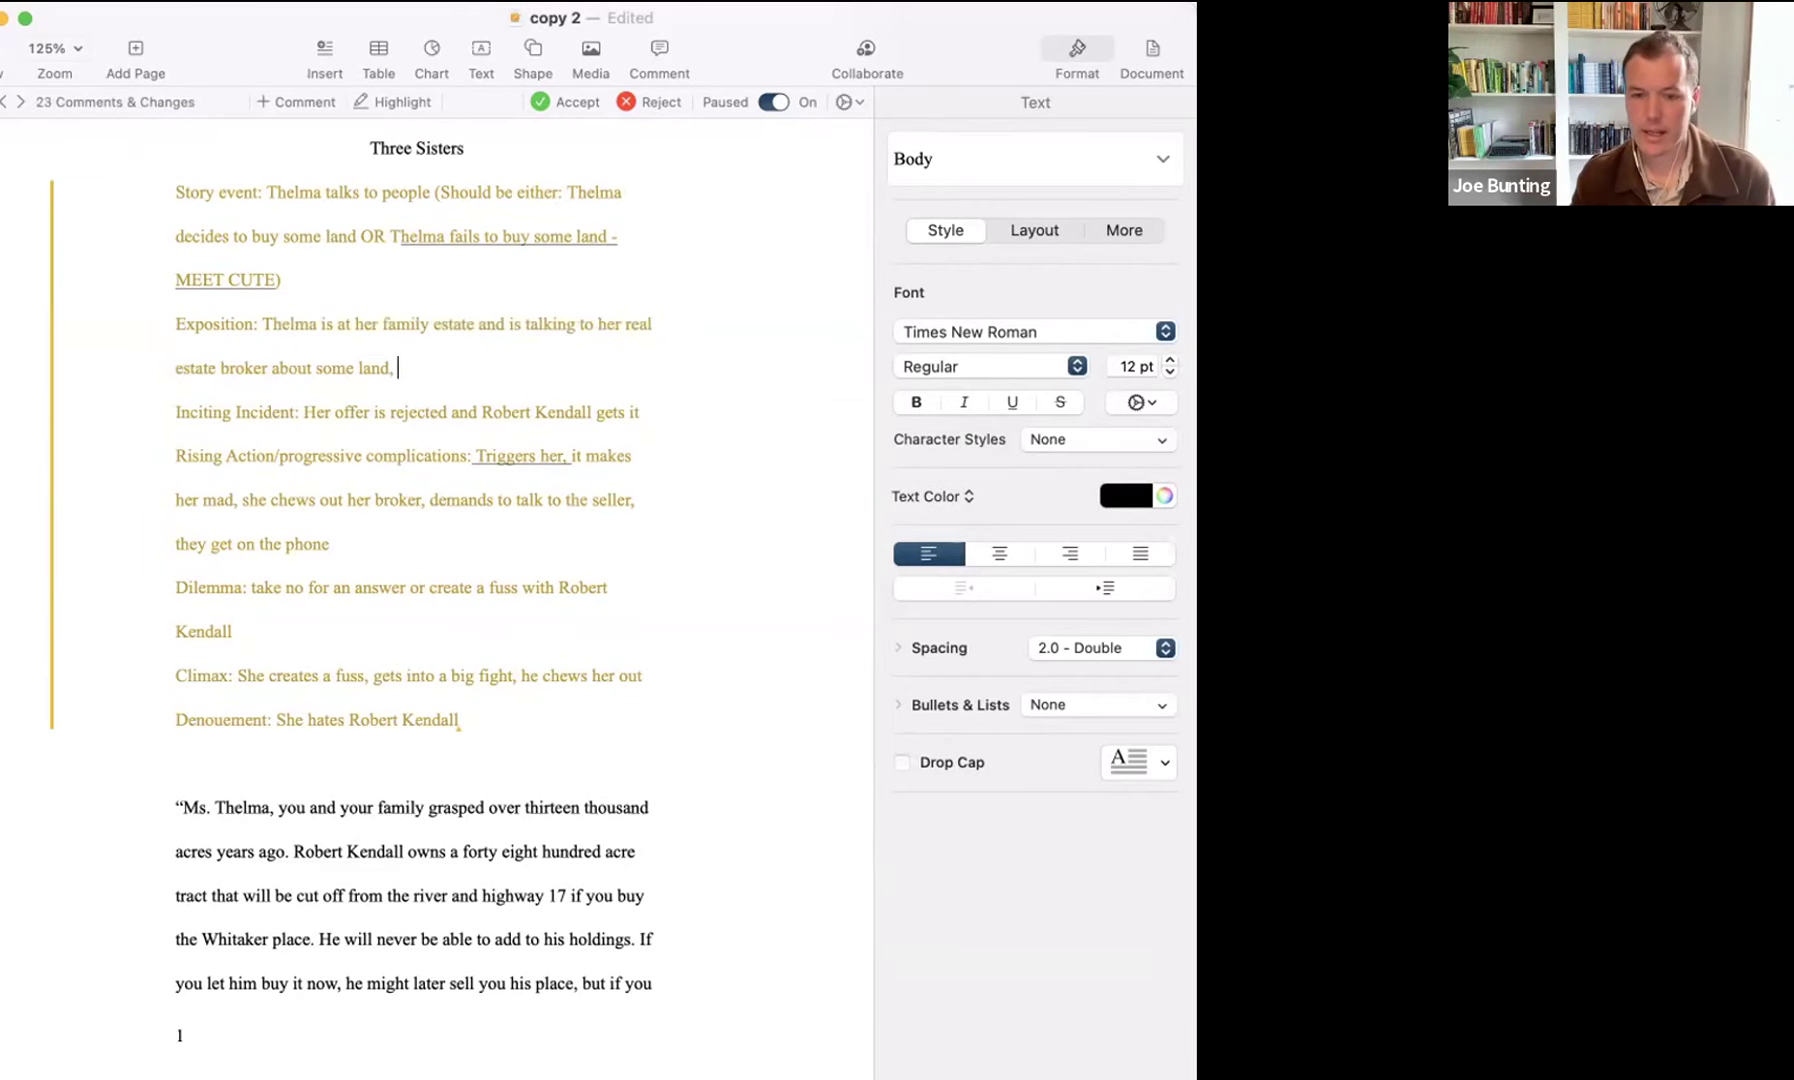
pyautogui.write(', why she likes it/wants the land')
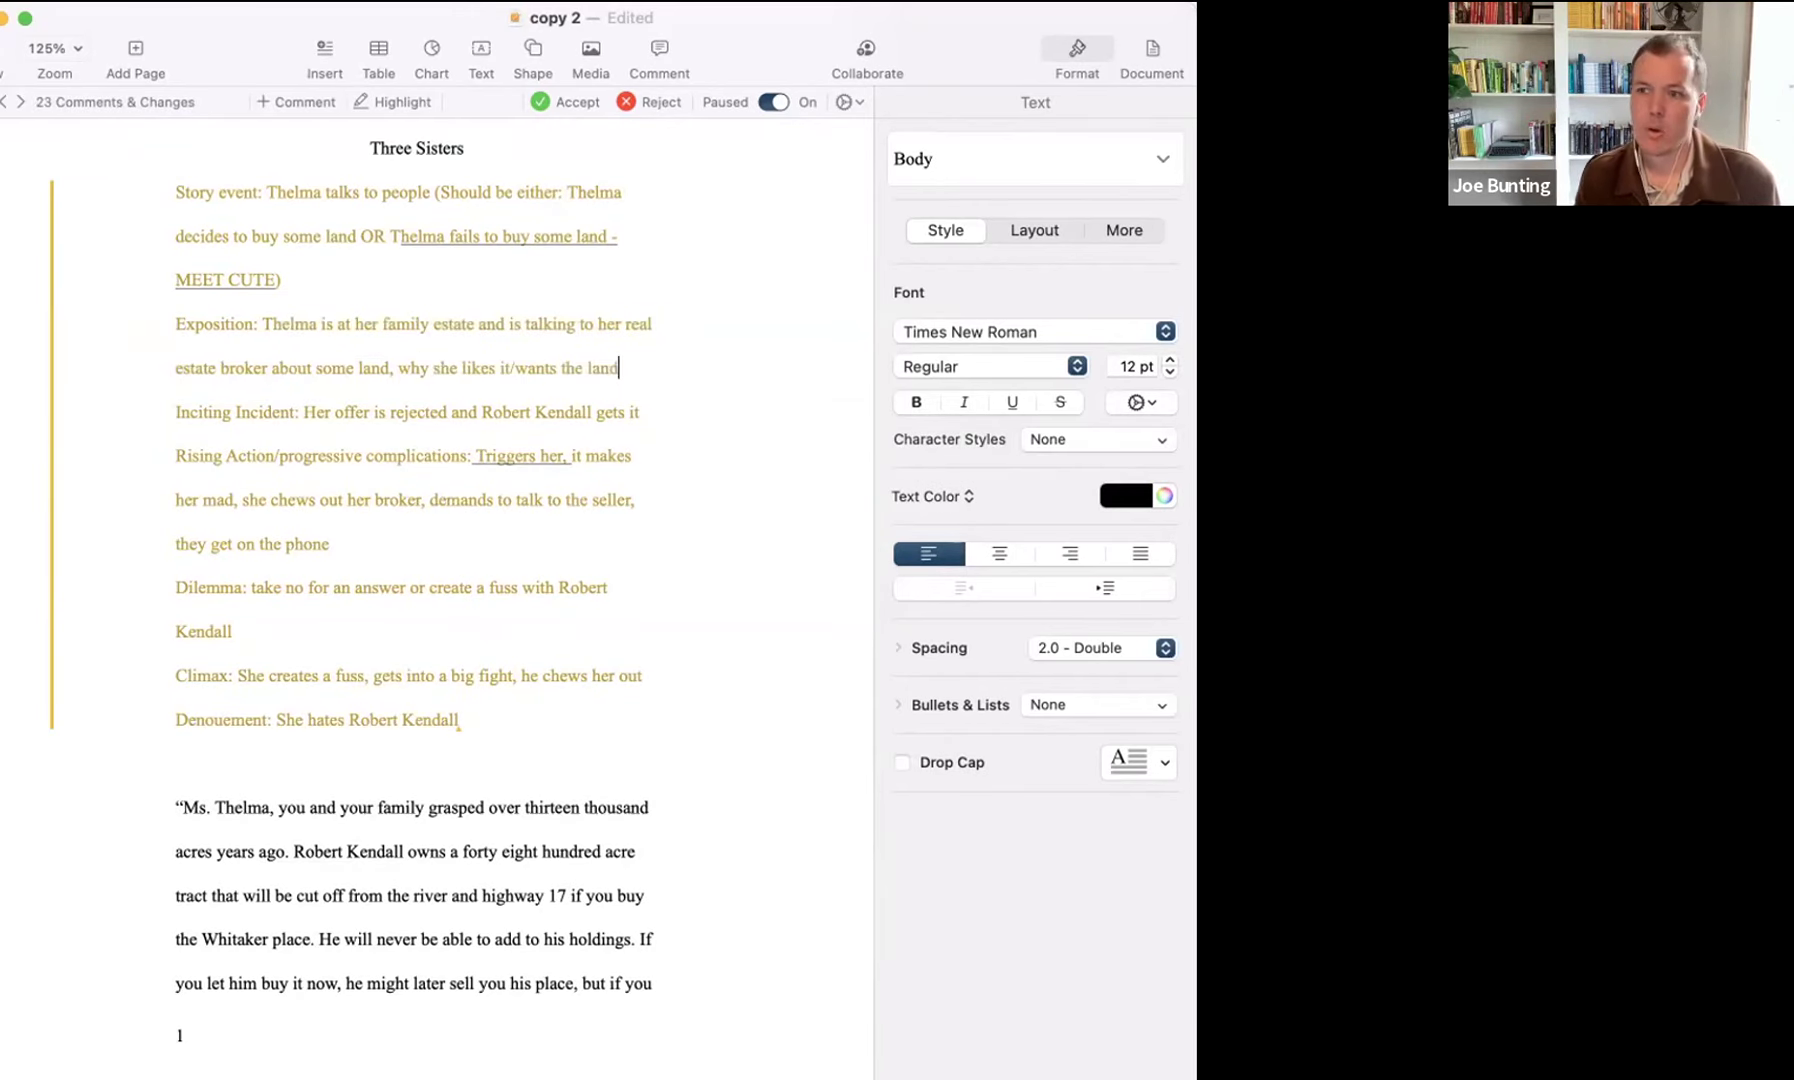
pyautogui.click(578, 410)
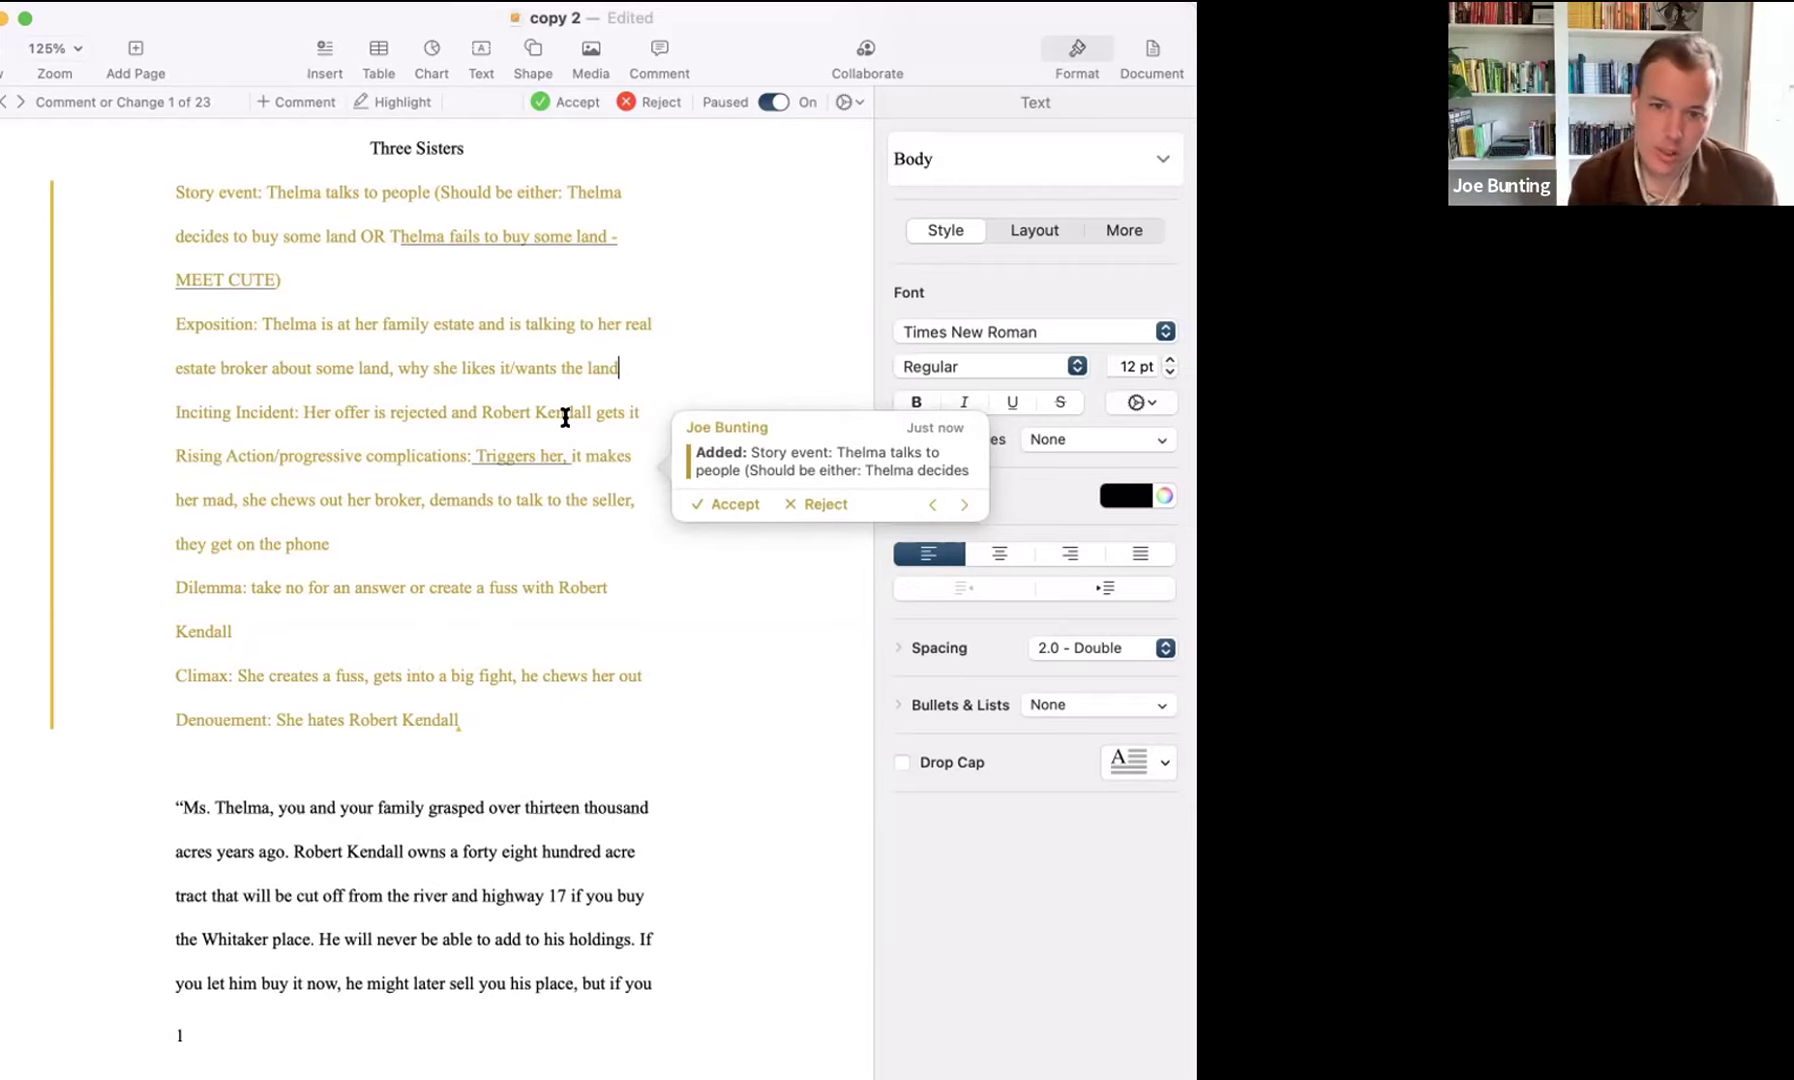
pyautogui.press('Escape')
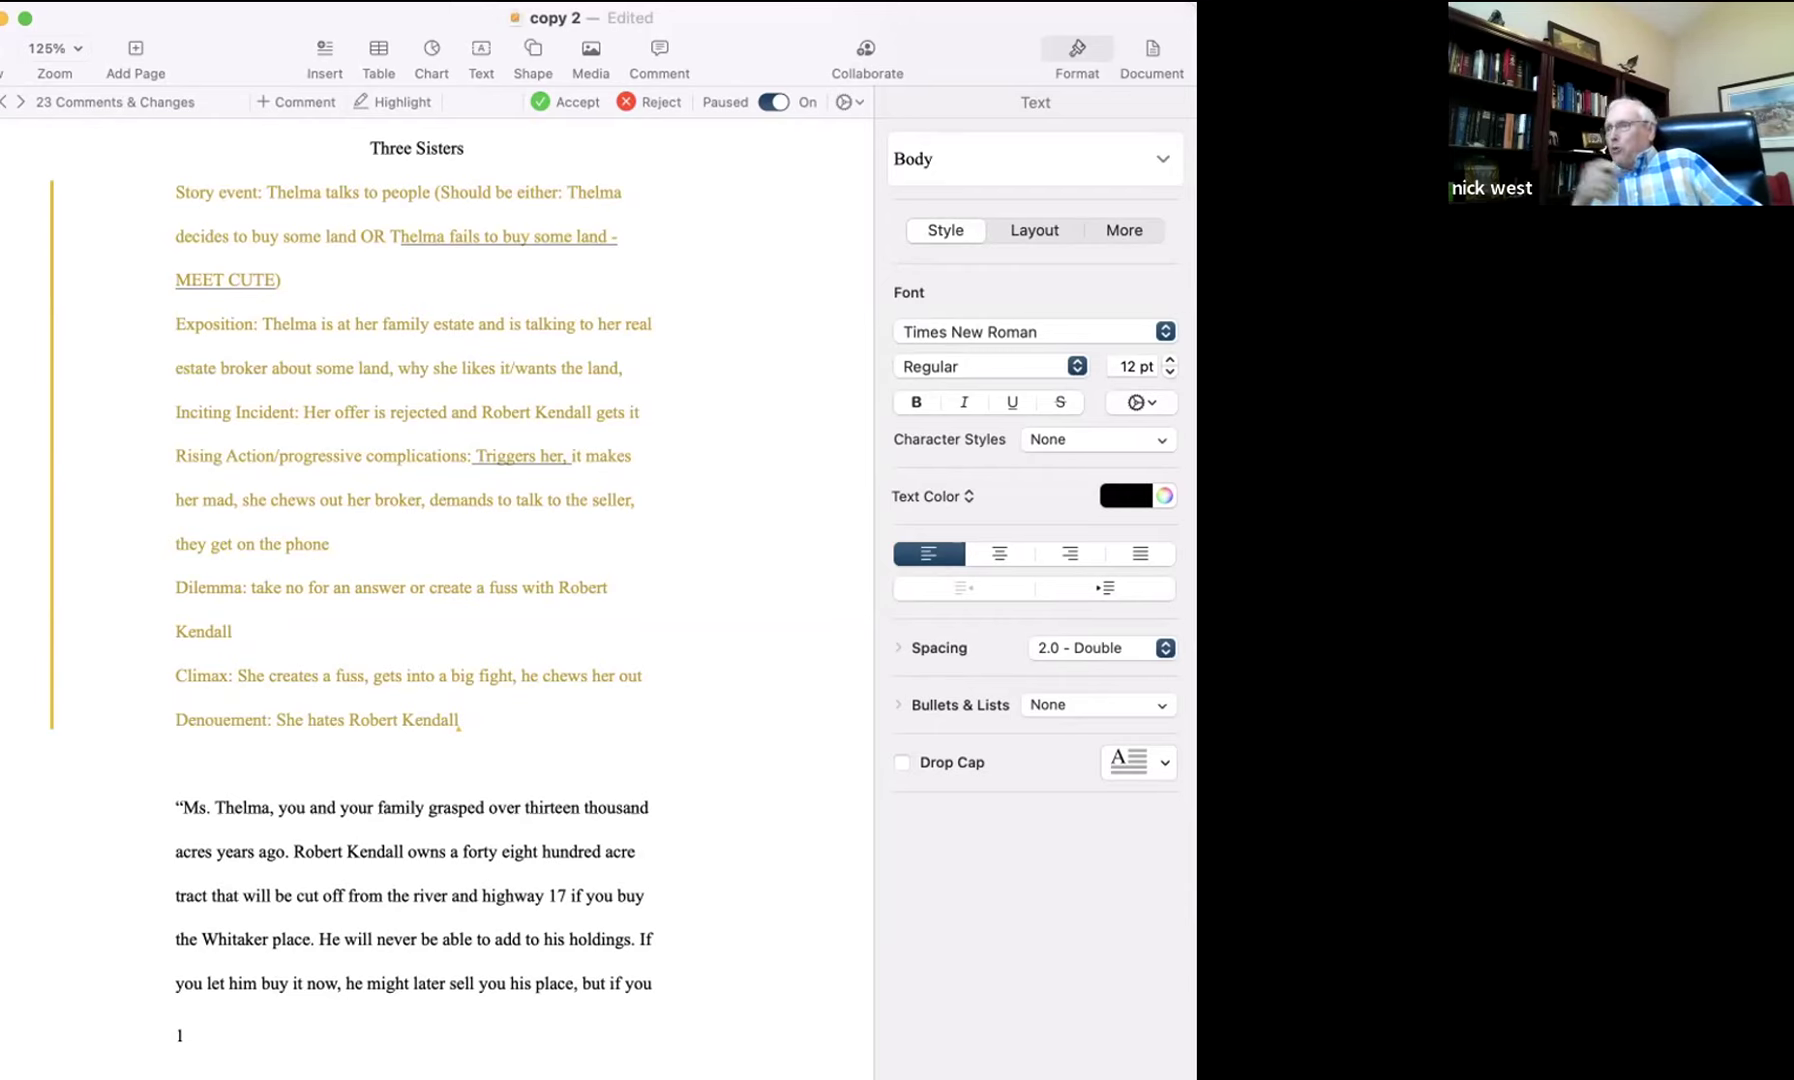
pyautogui.press('Return')
pyautogui.write('descr')
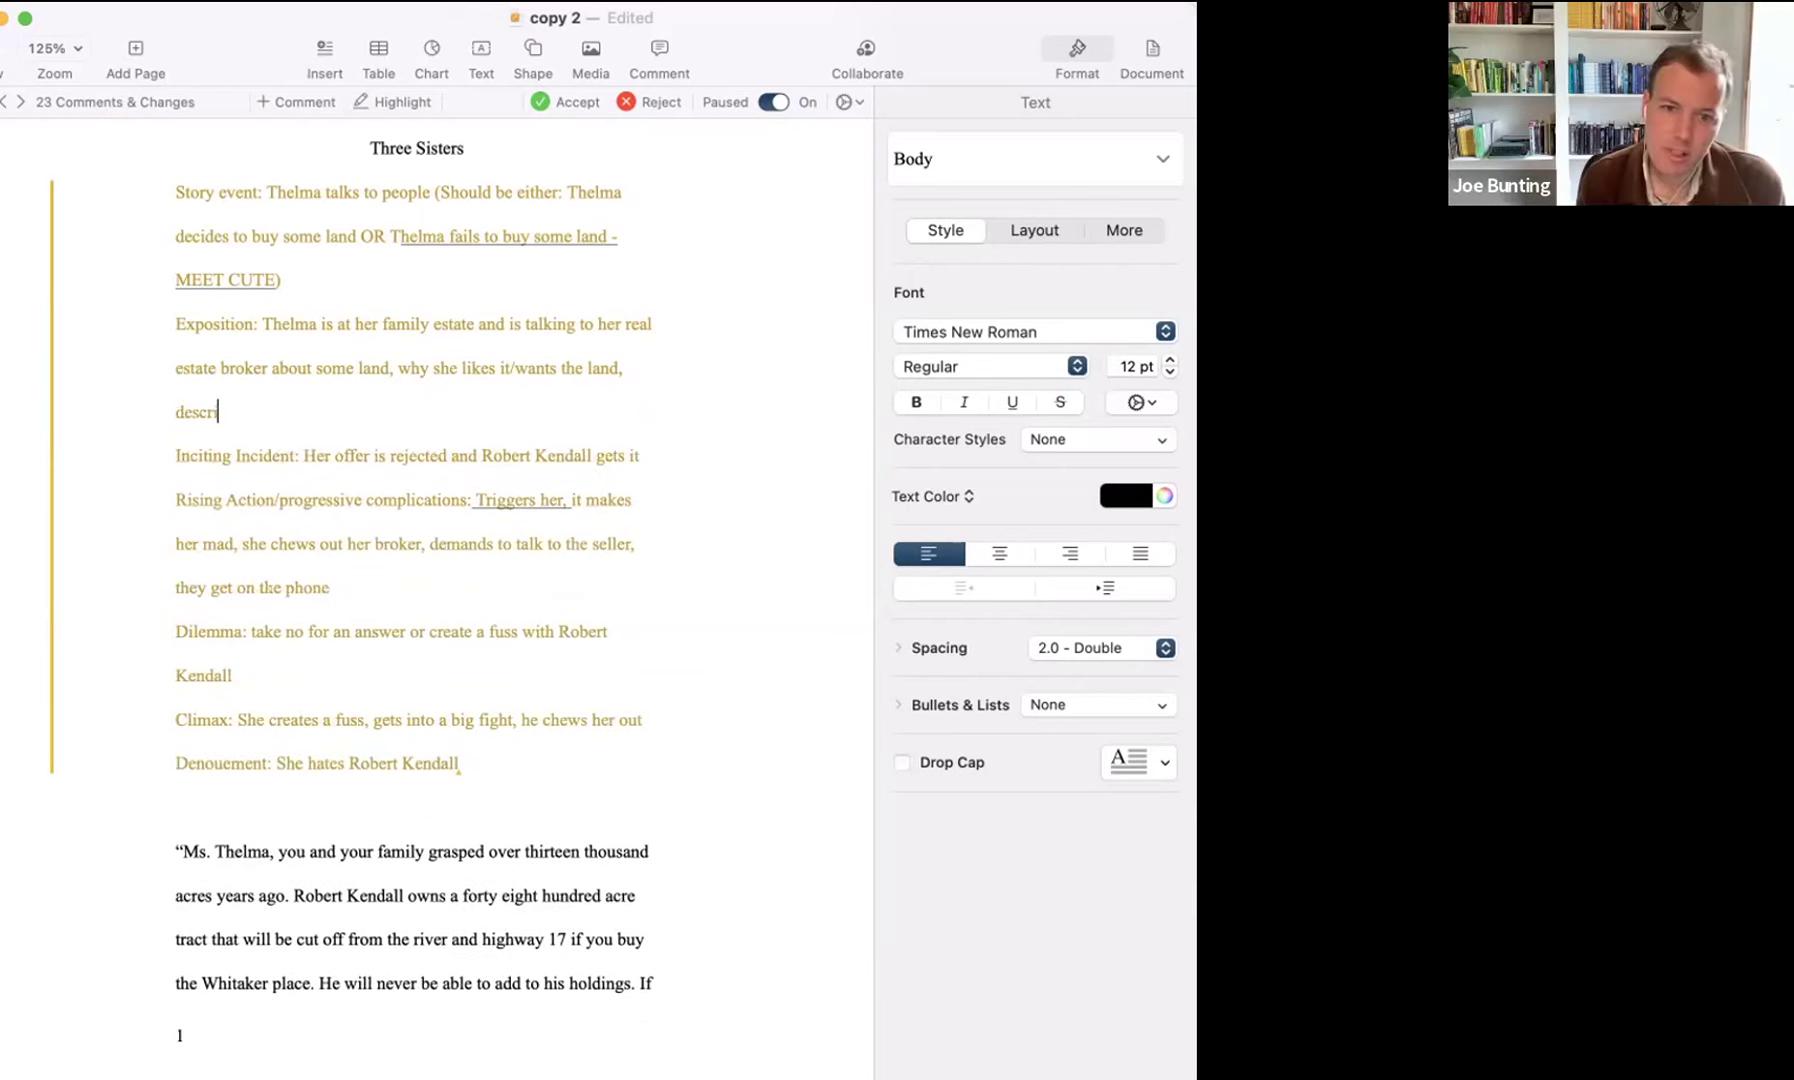
pyautogui.write('ibe the land, a')
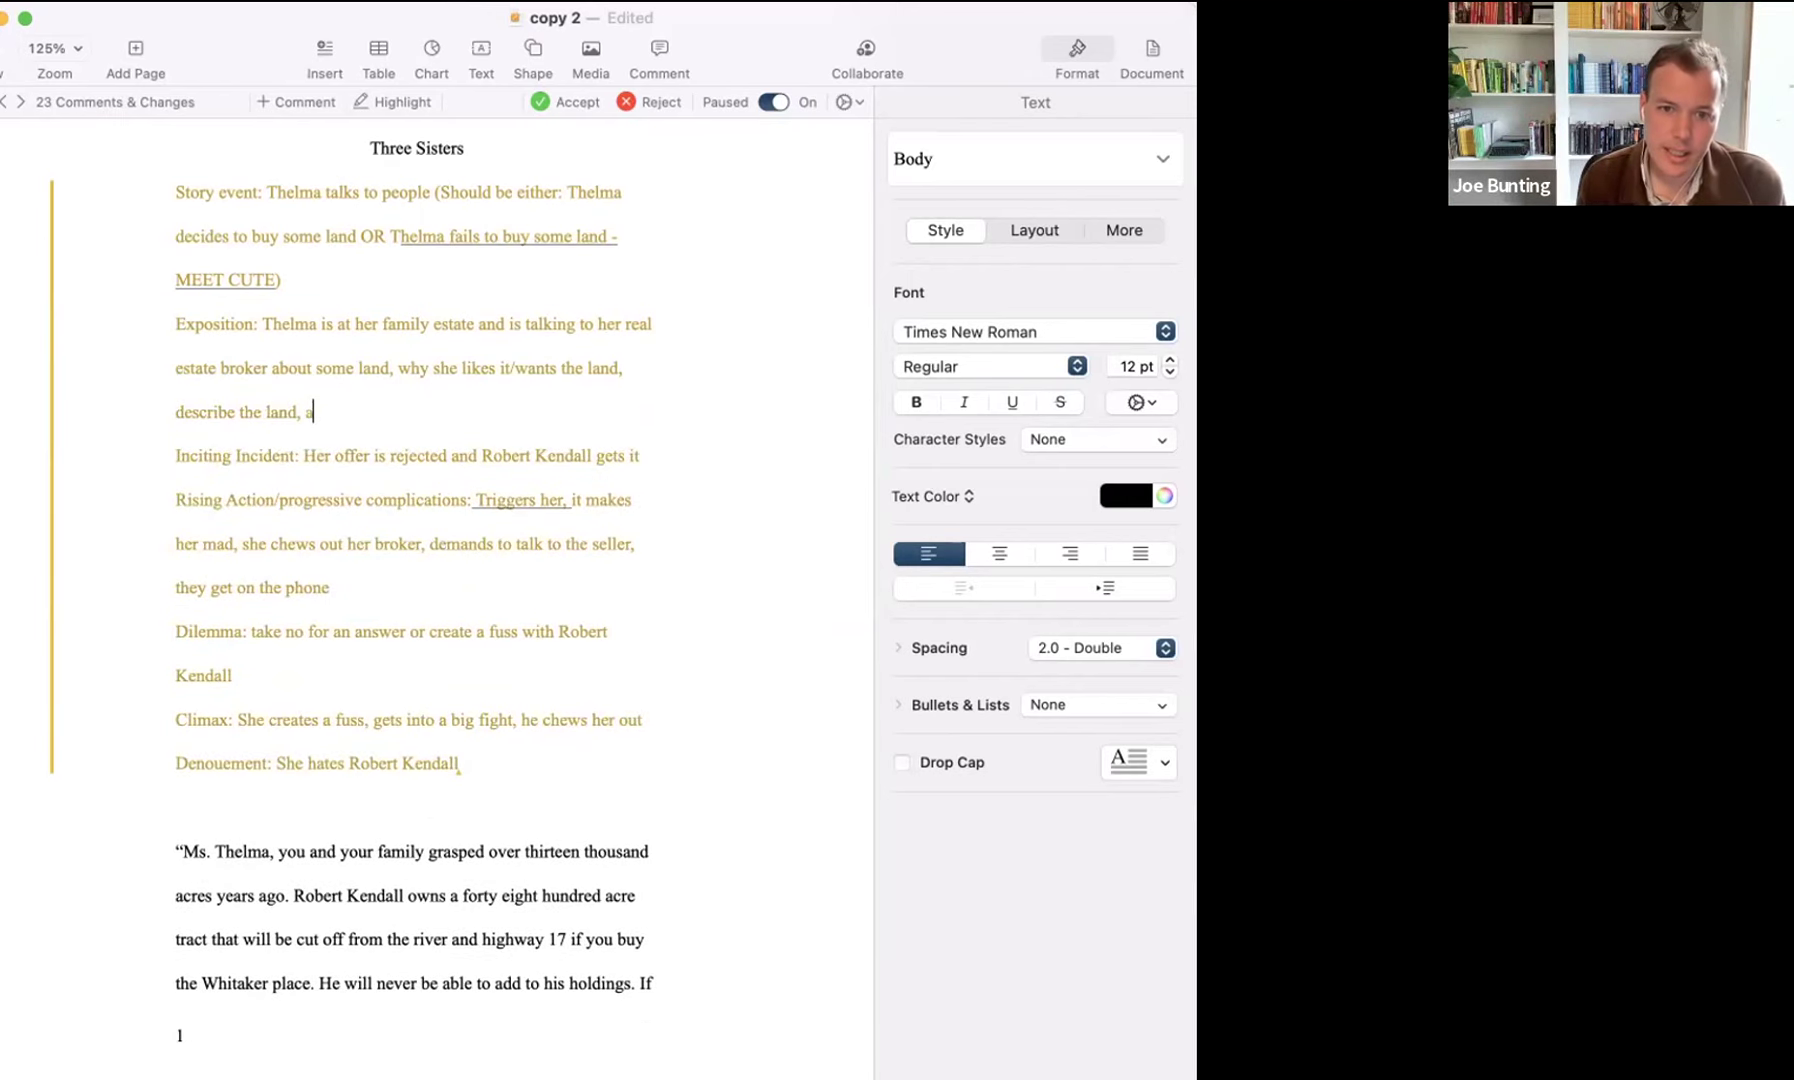
pyautogui.write("nd talk about it's qualities")
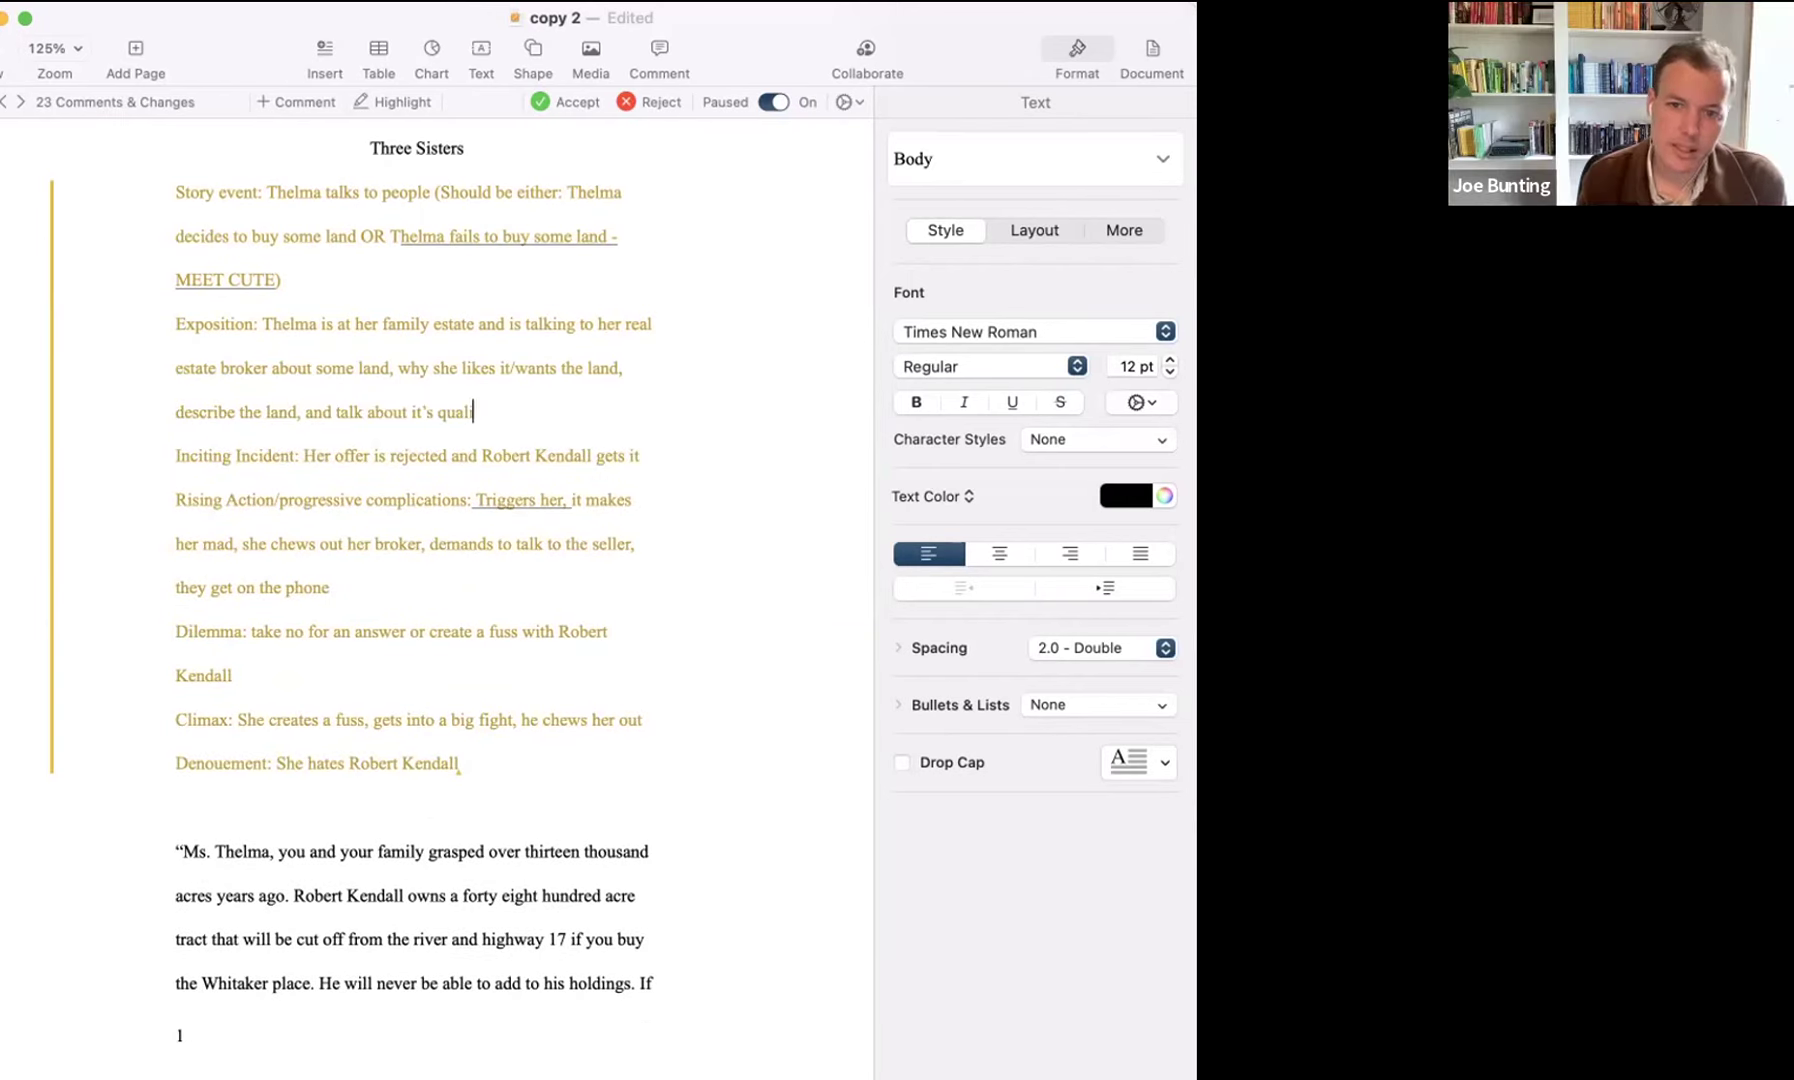
pyautogui.write(' or lack there of, bu')
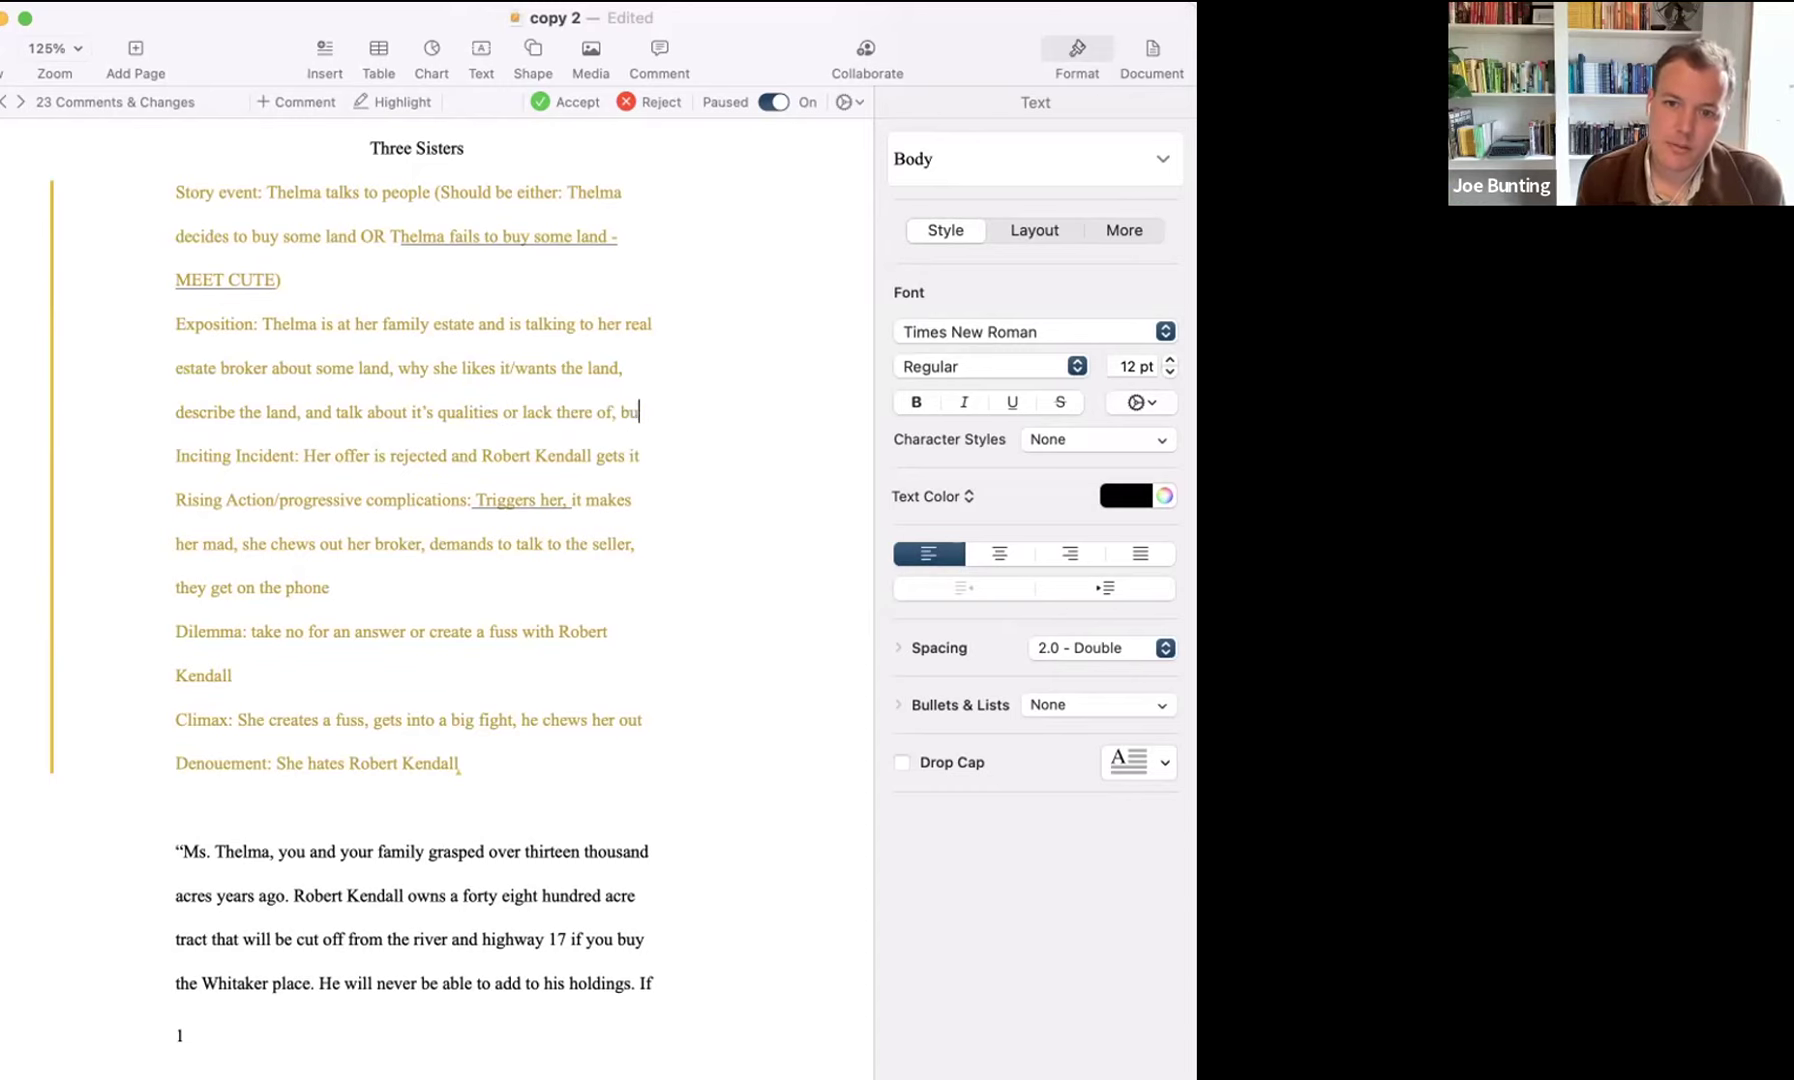
pyautogui.write('t of course there was')
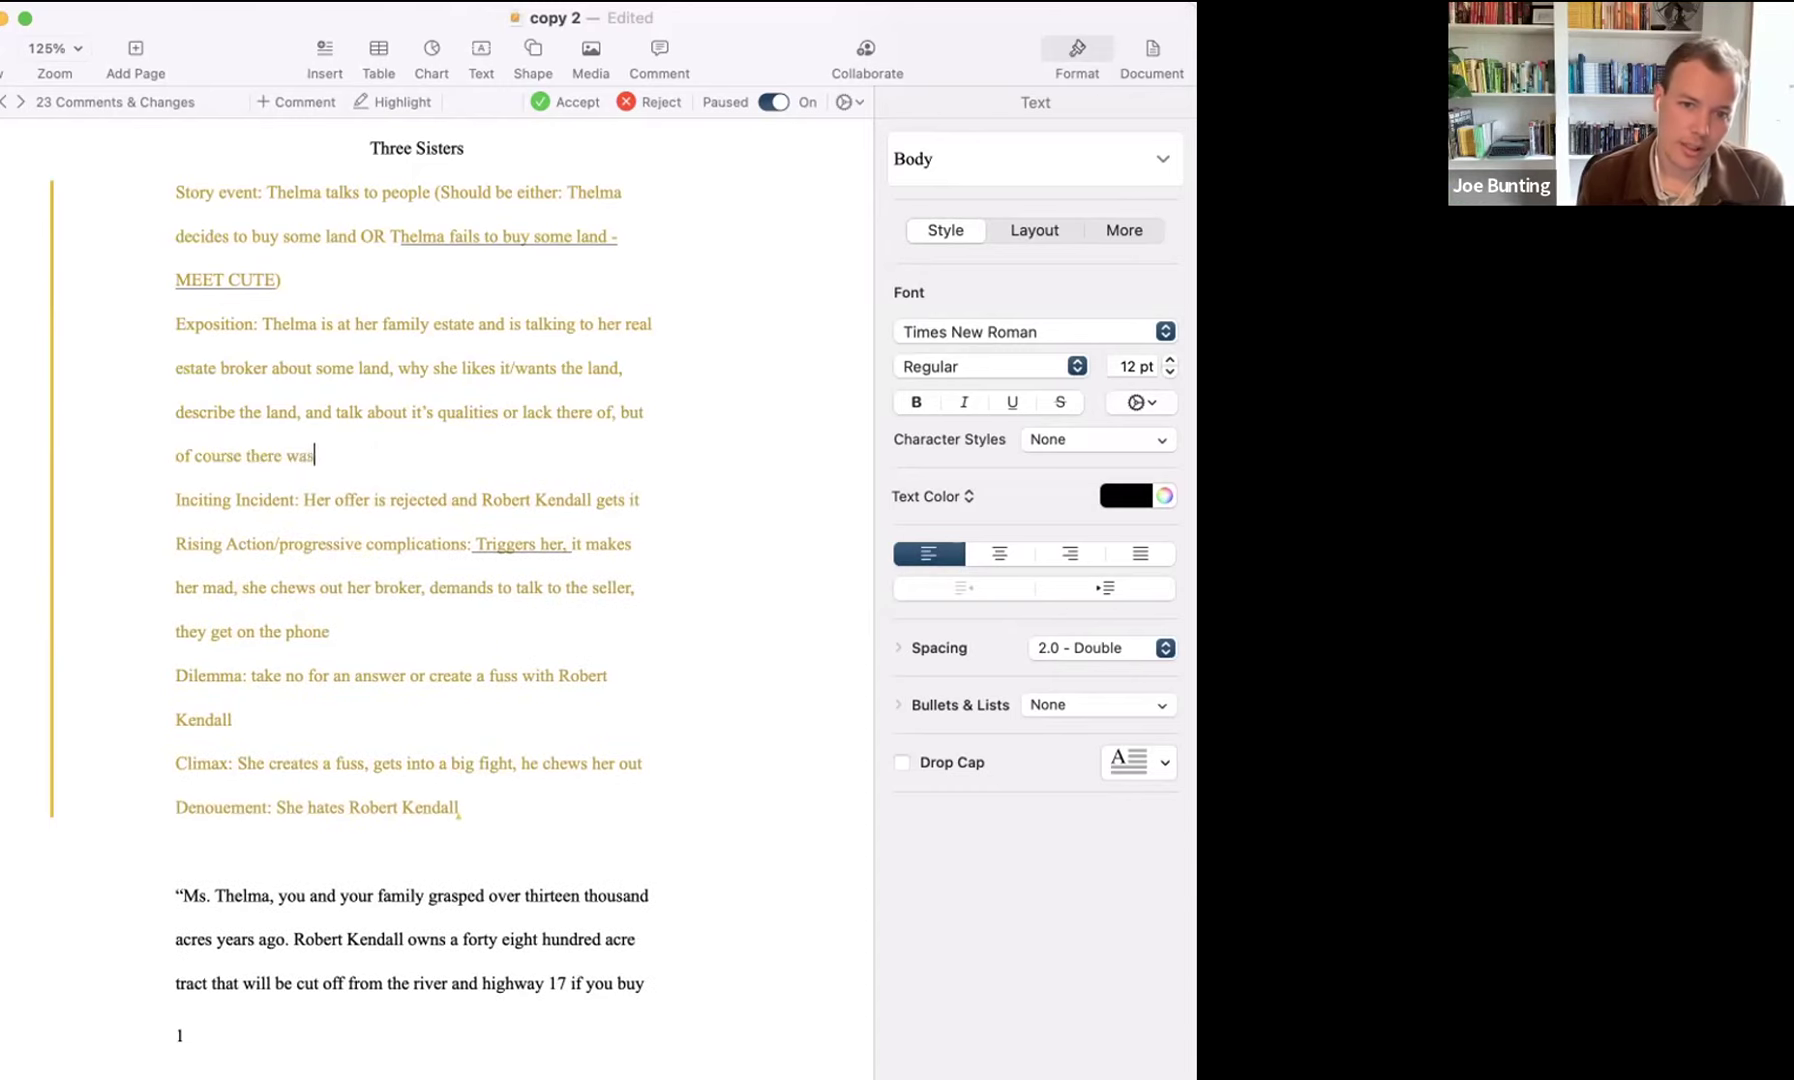
pyautogui.write(' only one reason she ')
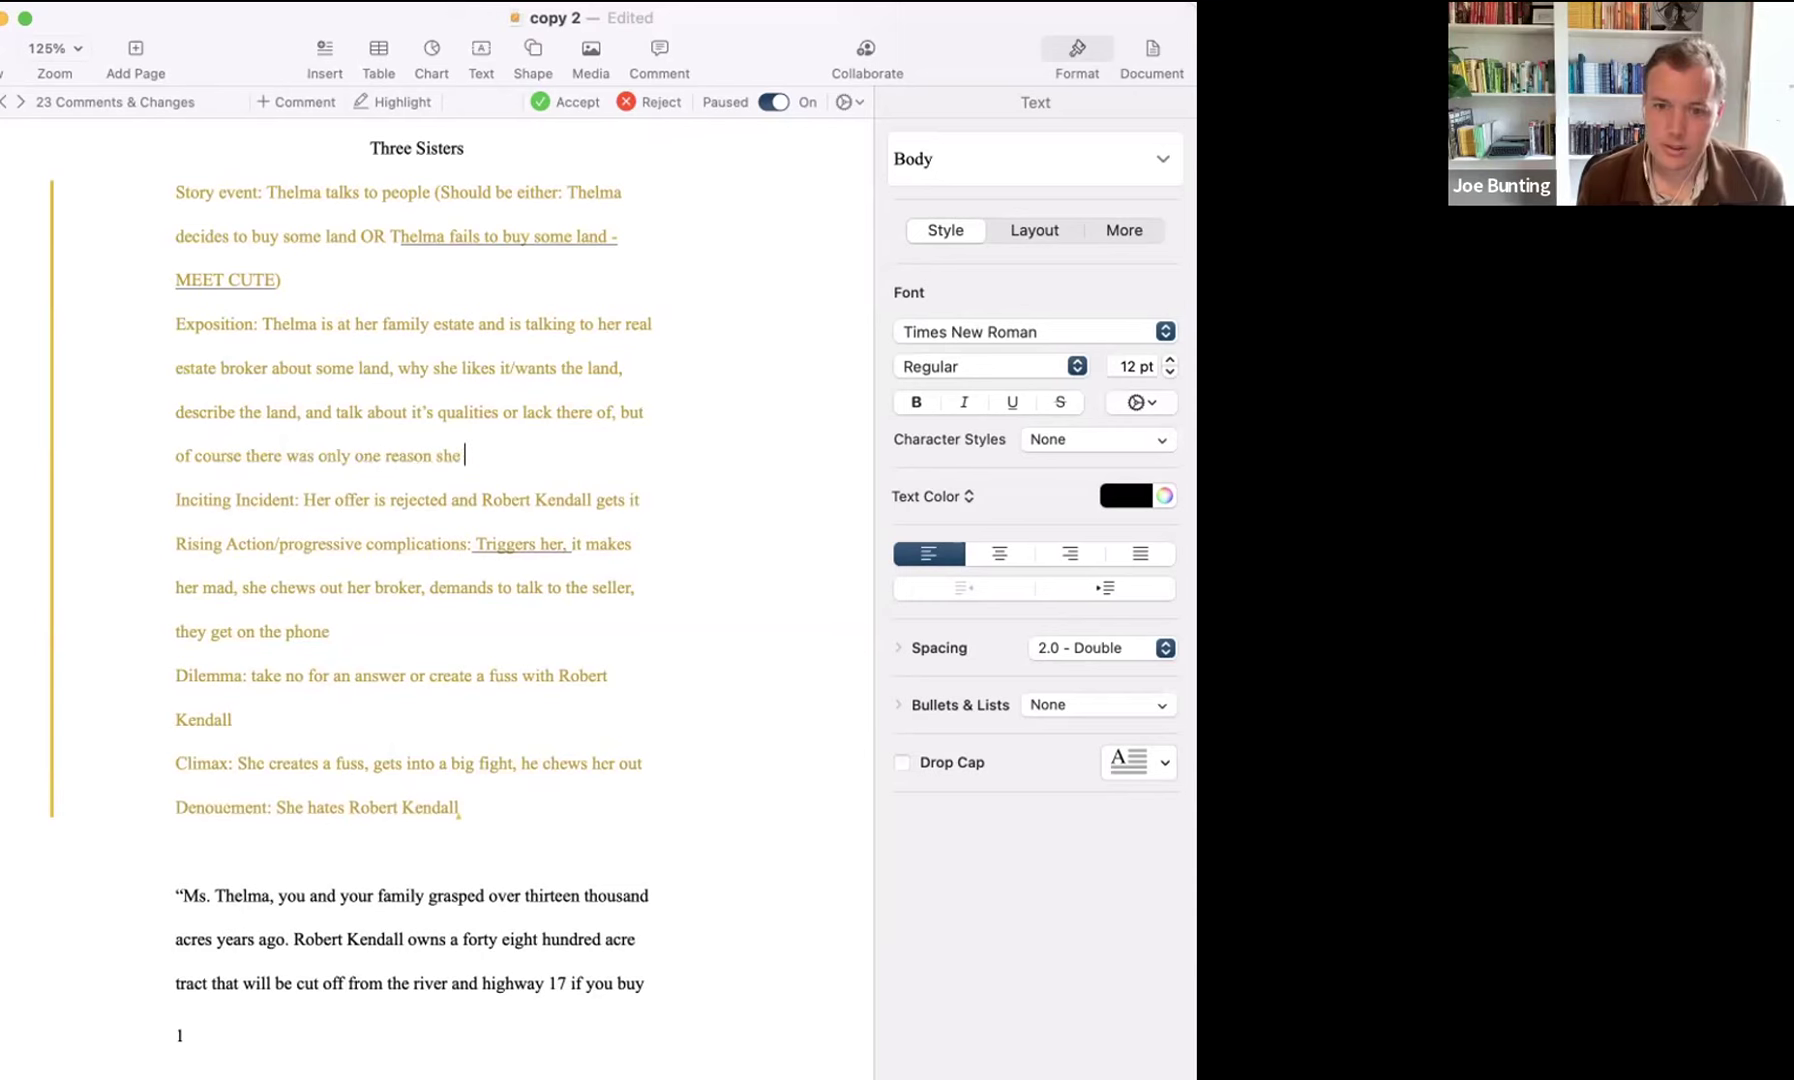
pyautogui.write('wanted the land, to keep Robe')
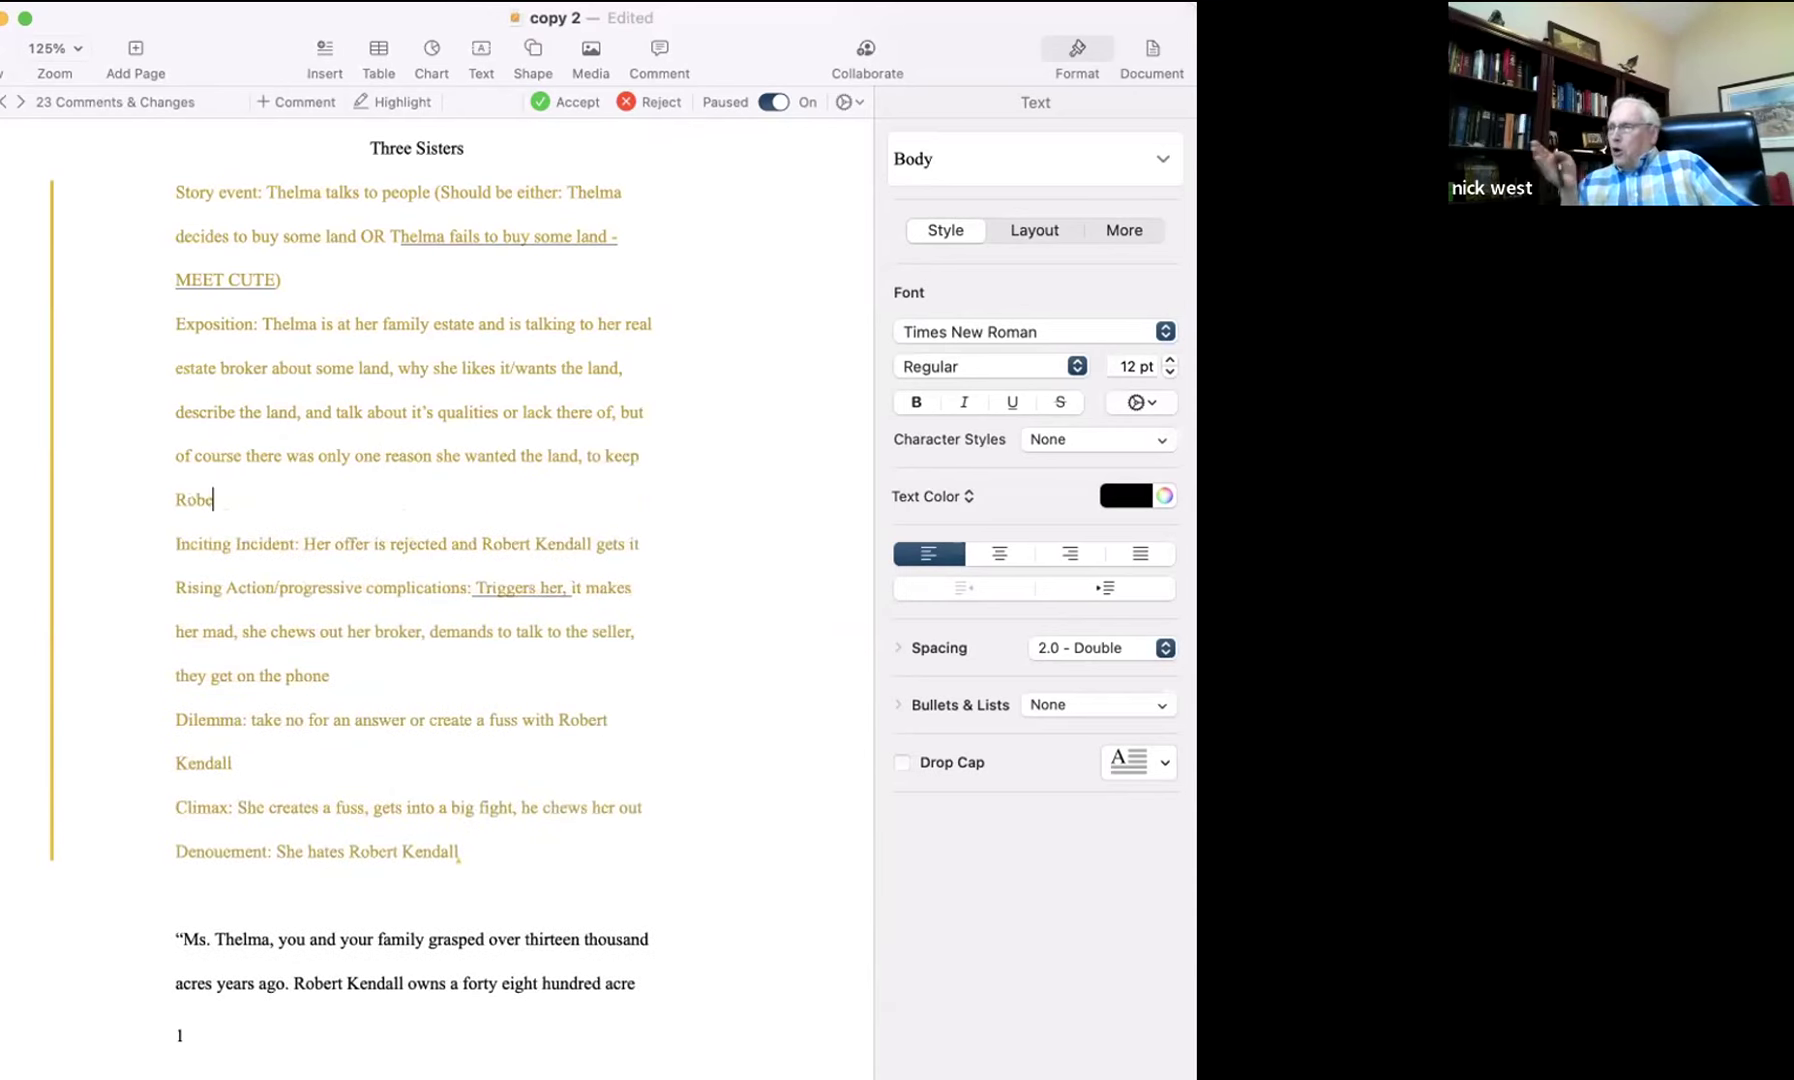
pyautogui.write('rt Kendall fo')
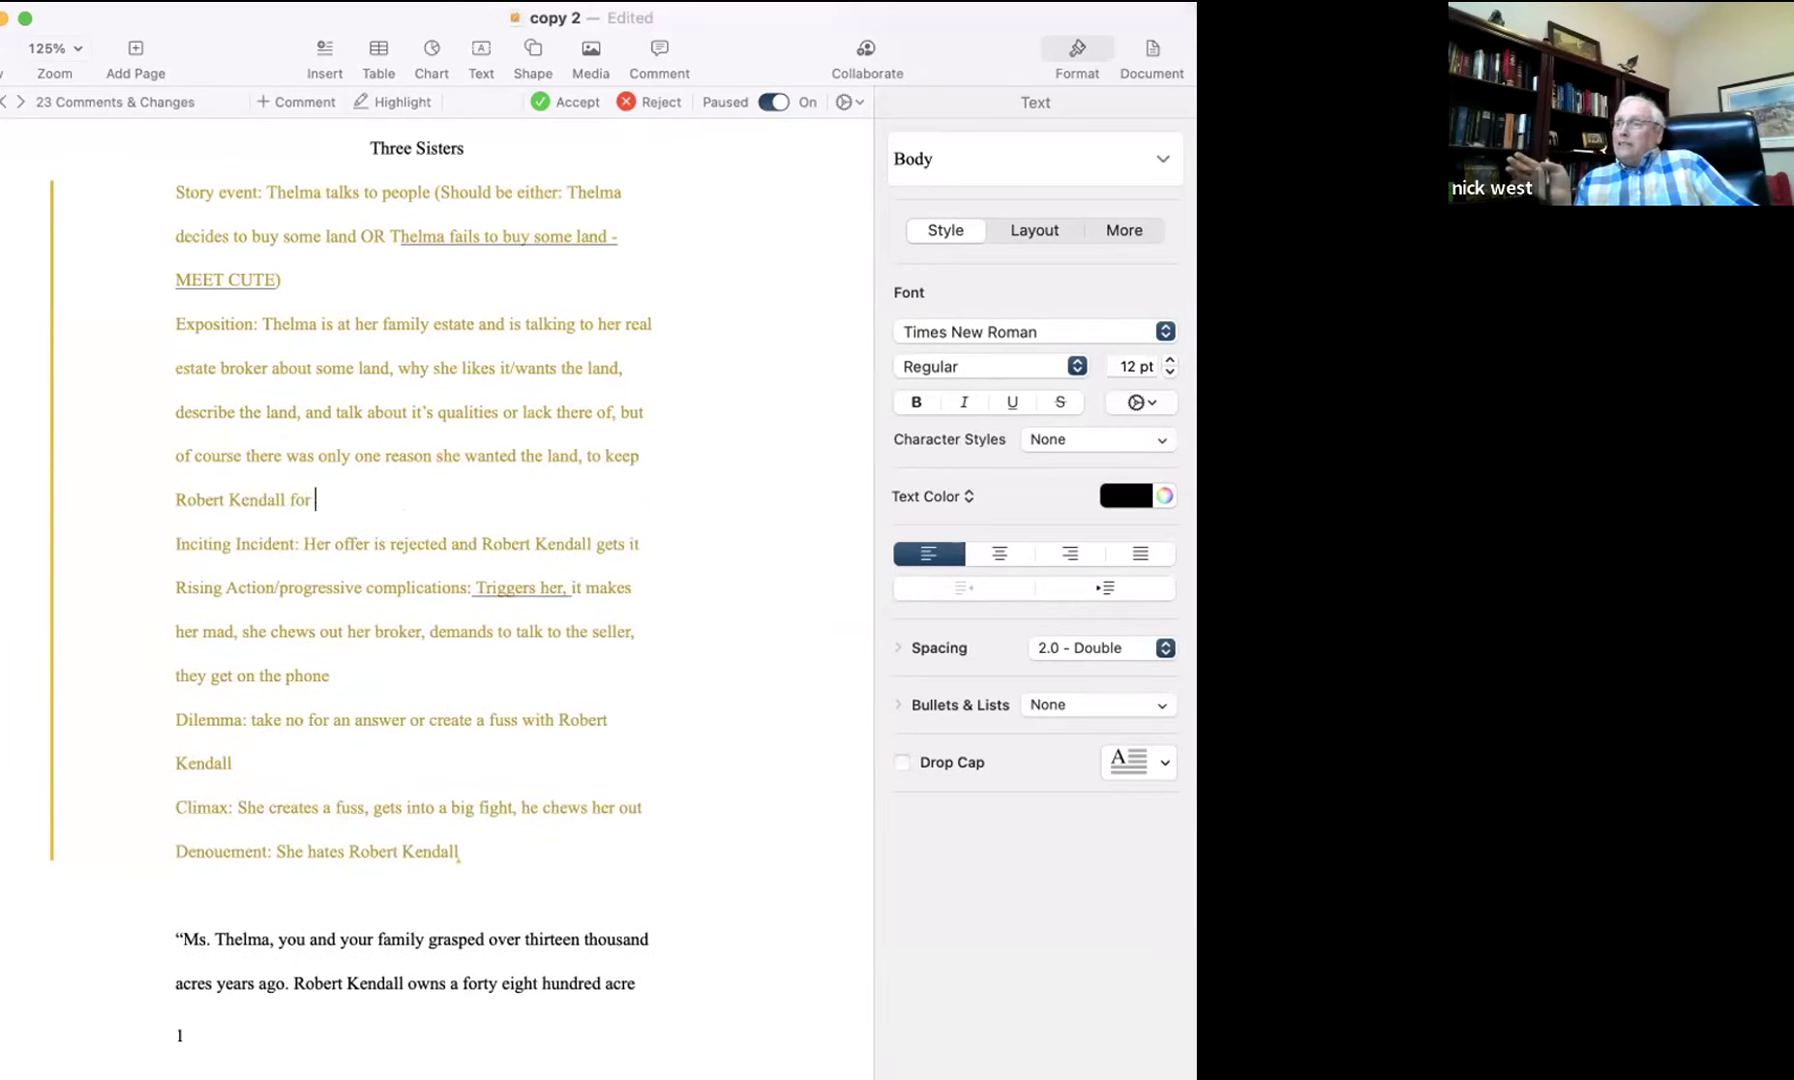
pyautogui.write('rom having it')
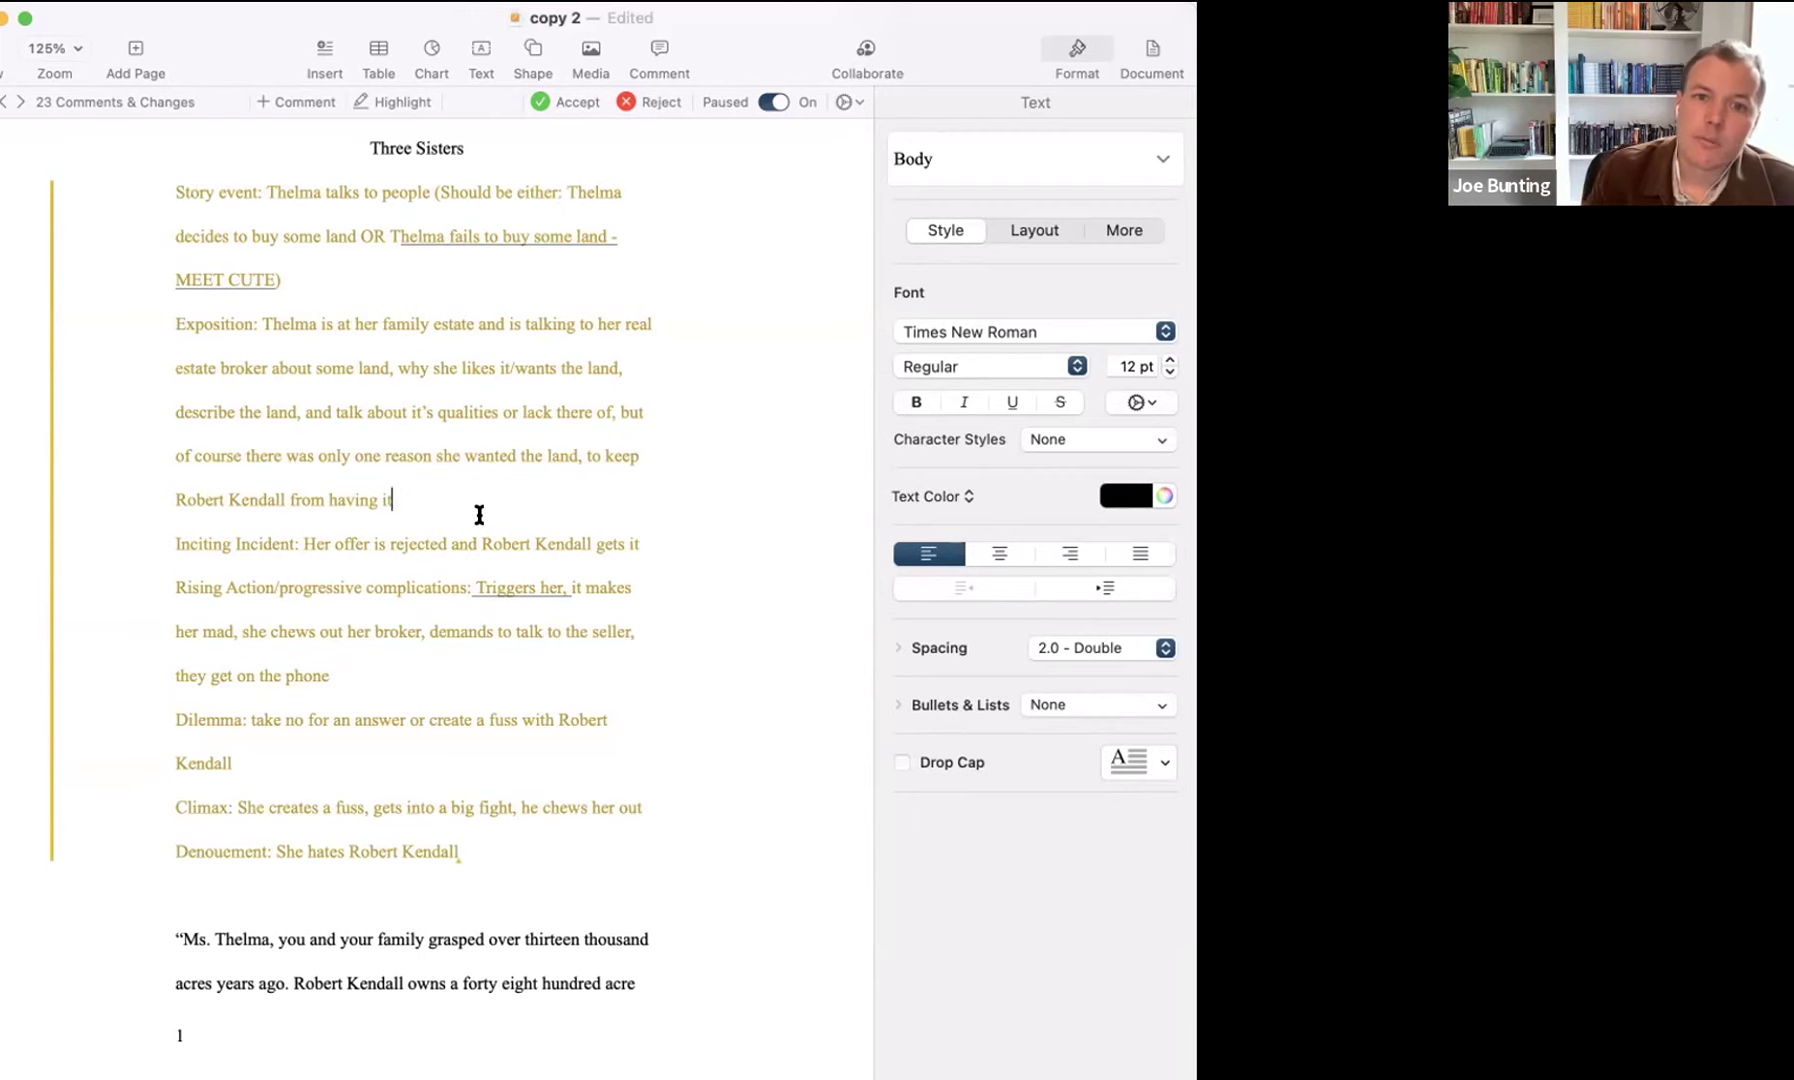
pyautogui.moveTo(479, 514); pyautogui.dragTo(124, 312)
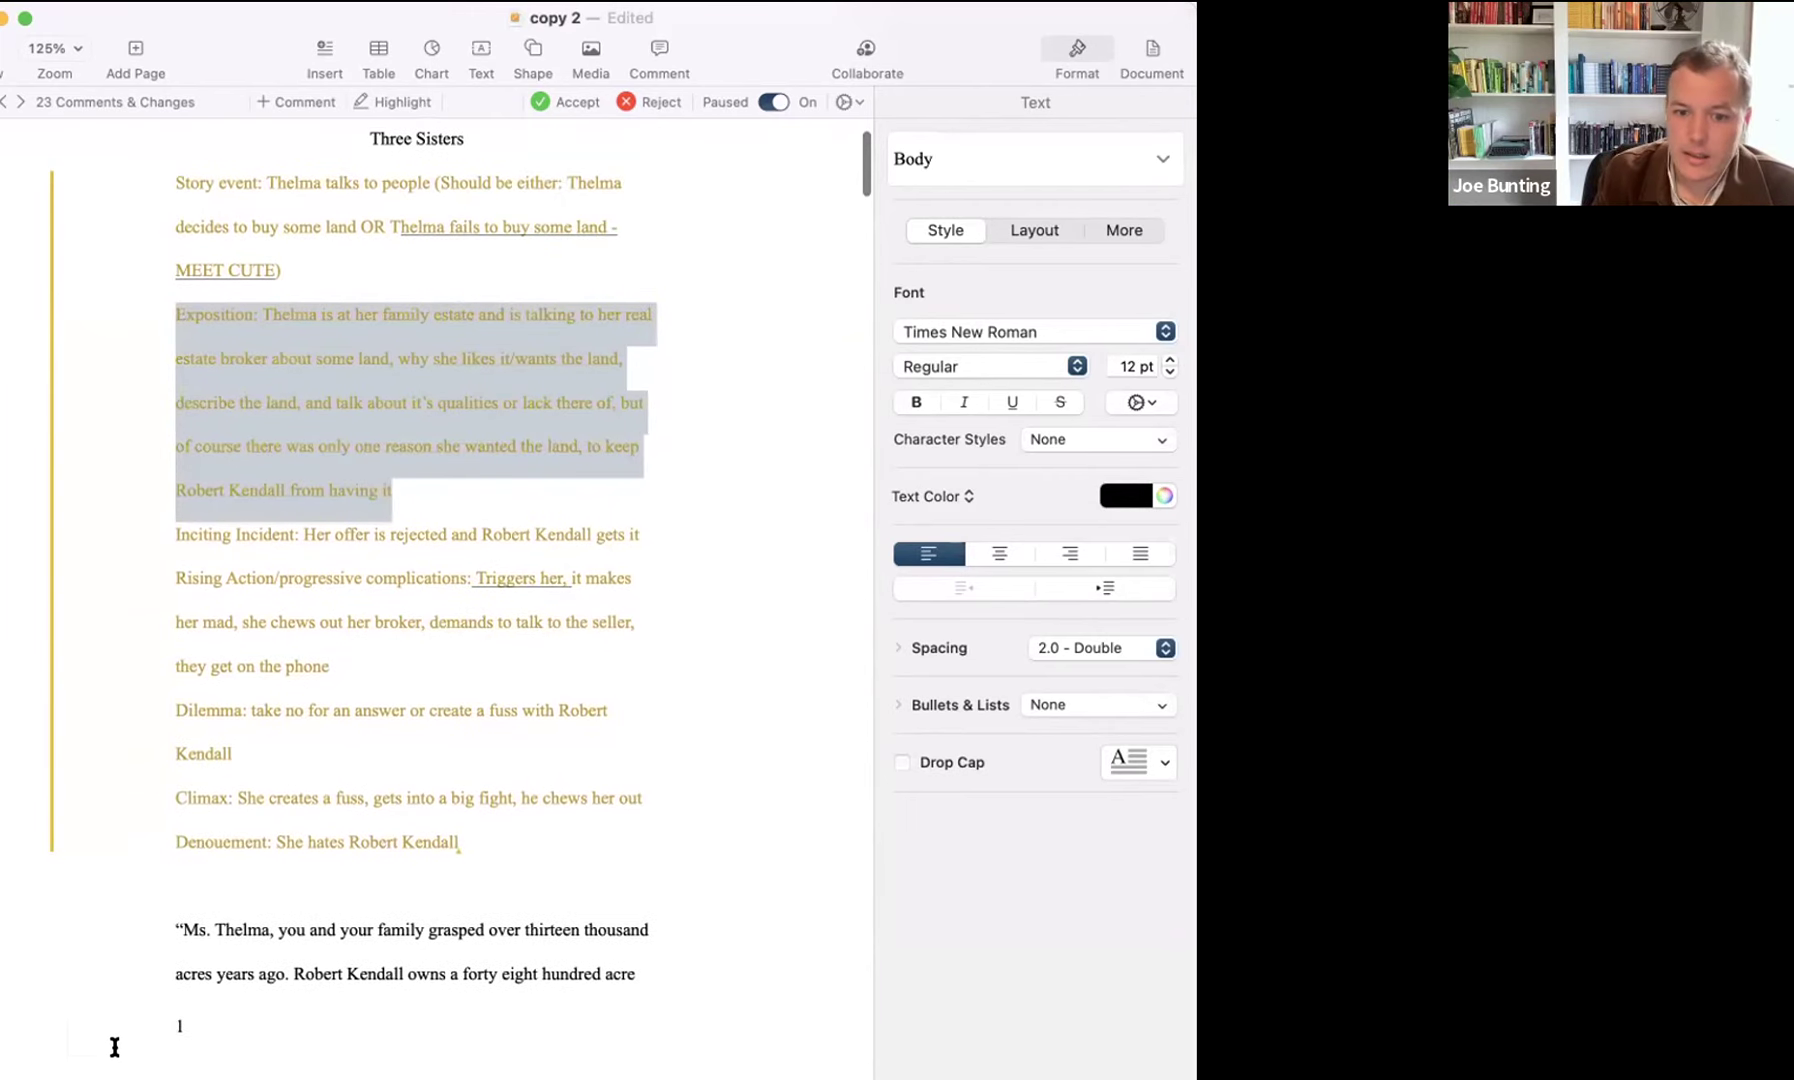
pyautogui.scroll(1, 148, 949)
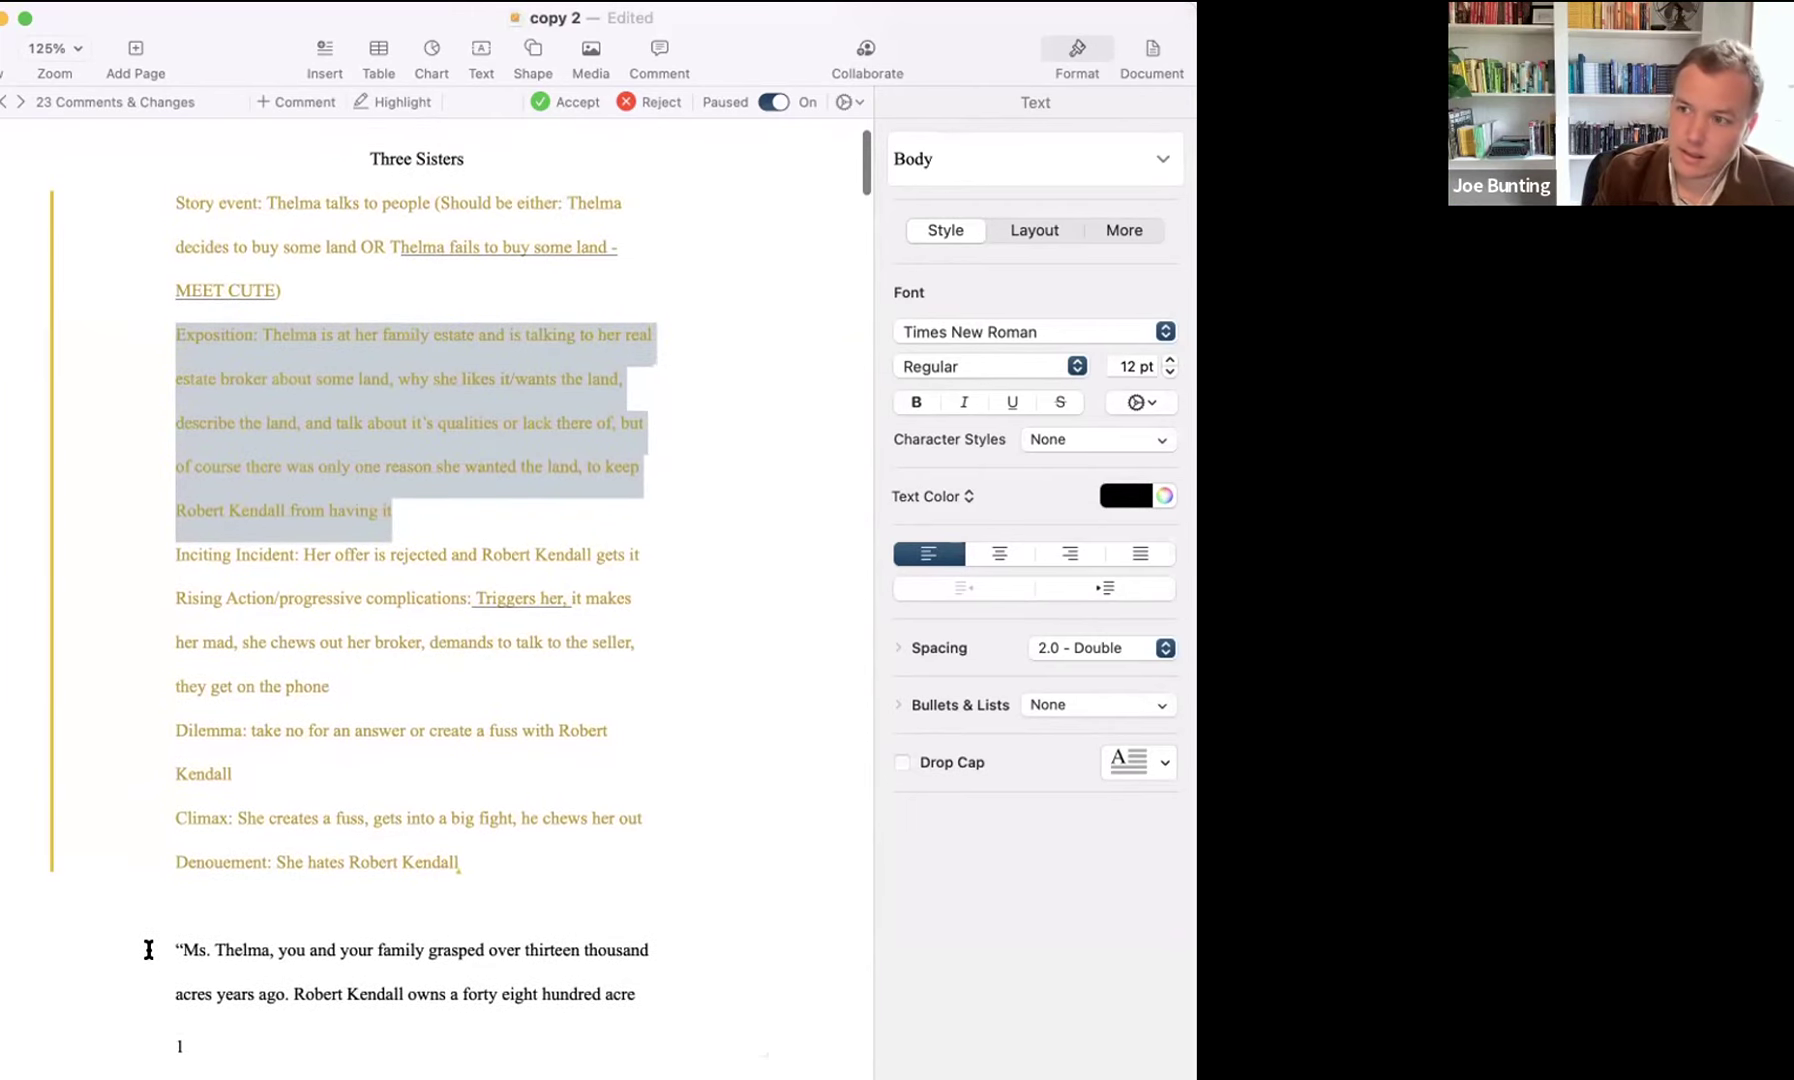
pyautogui.click(445, 512)
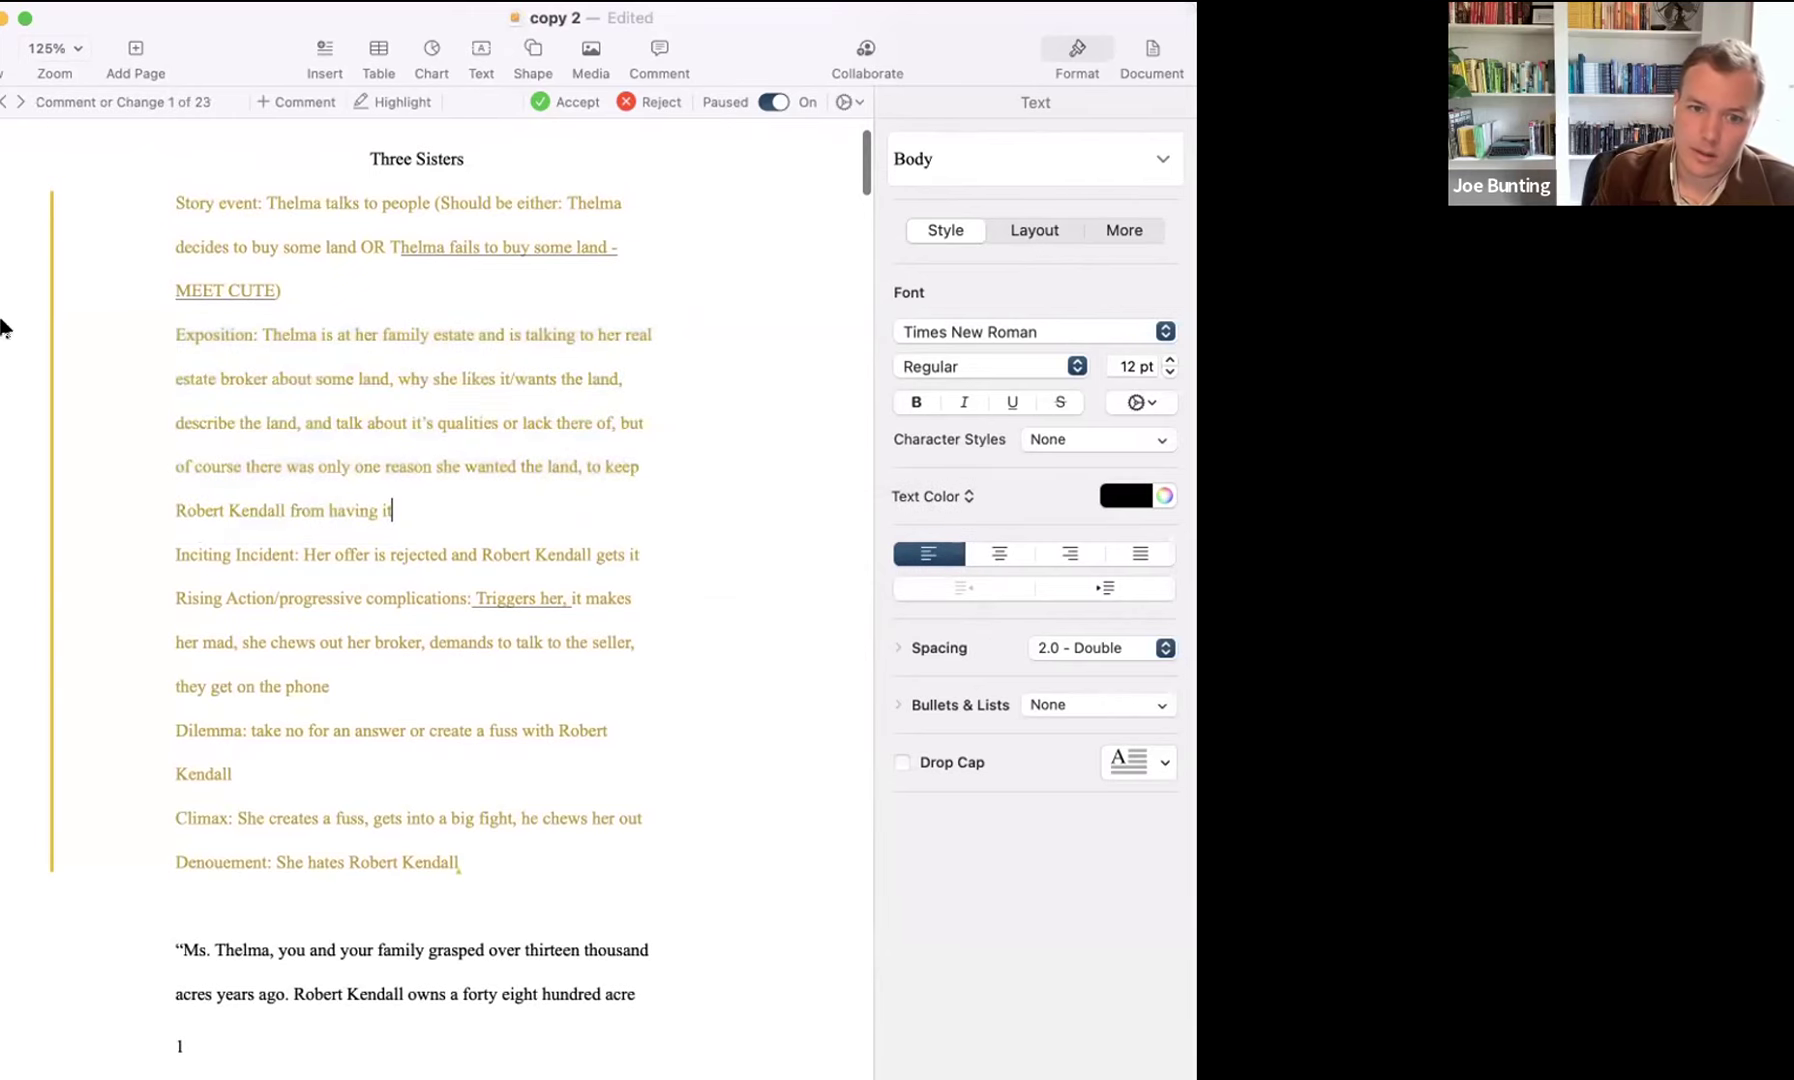
pyautogui.moveTo(392, 512); pyautogui.dragTo(176, 290)
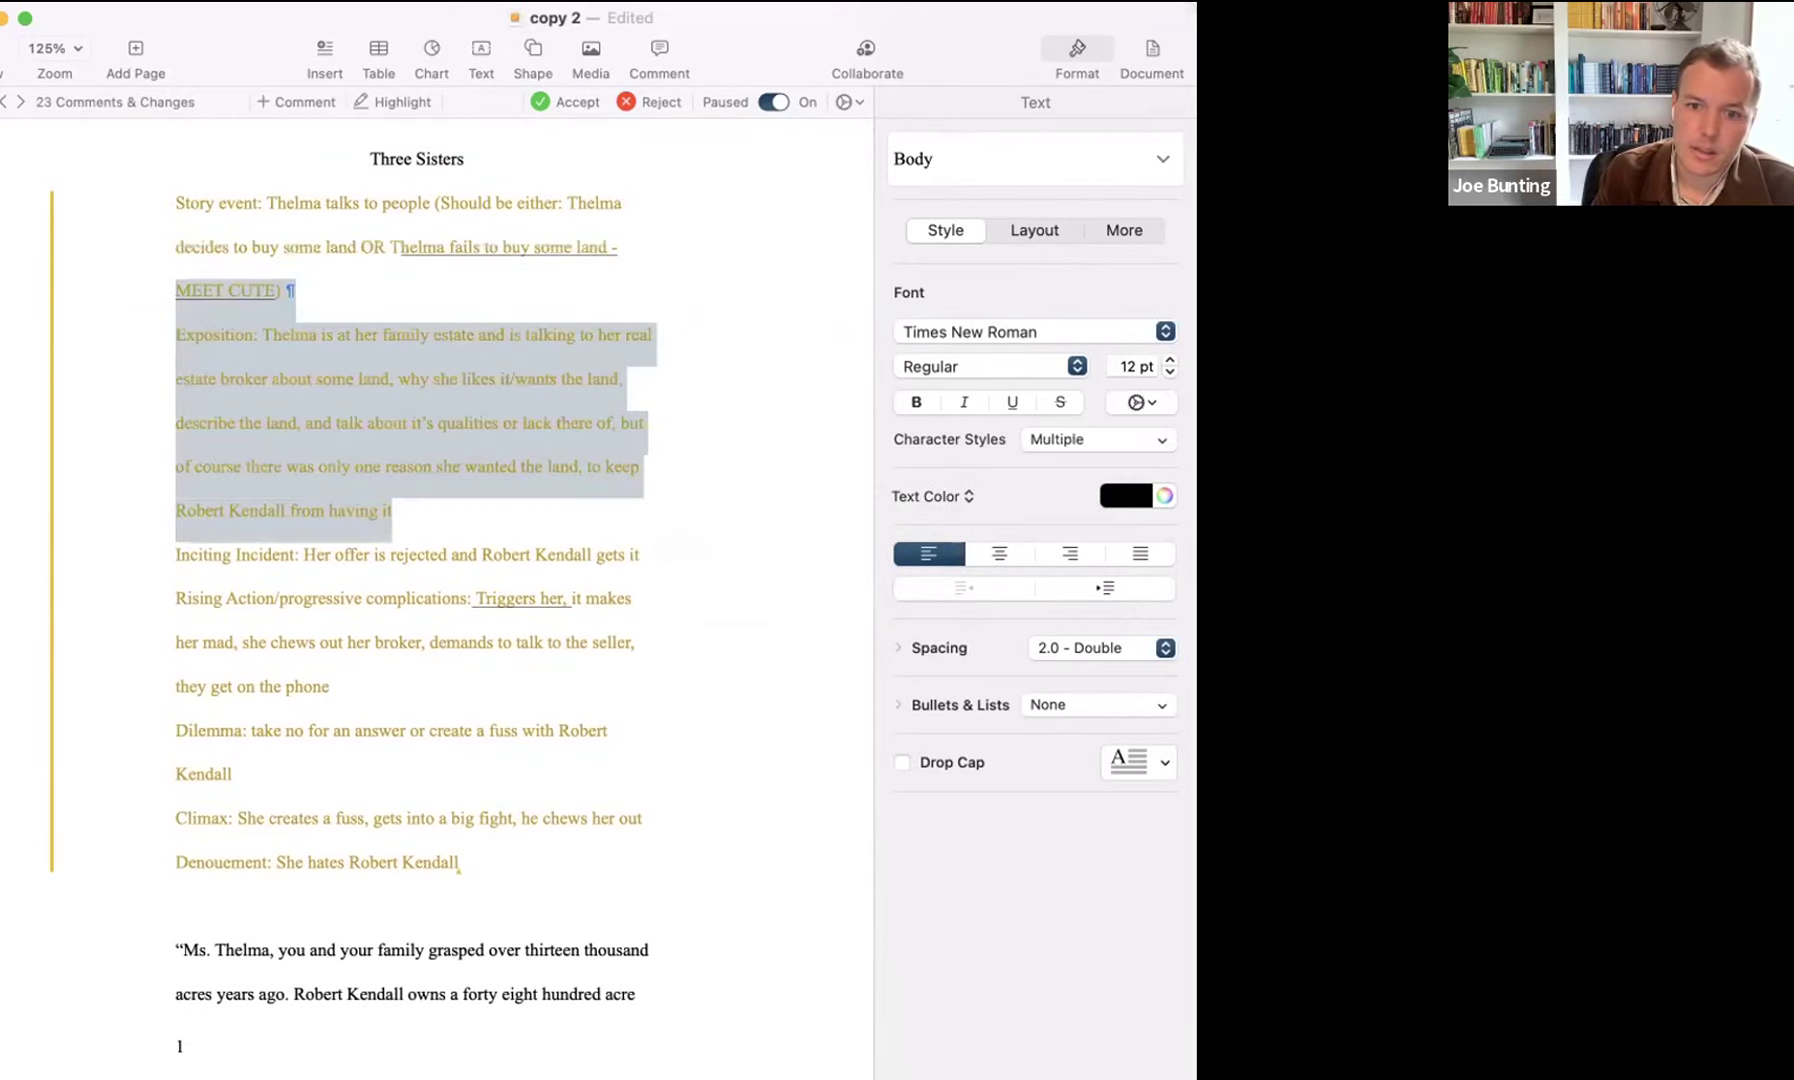
pyautogui.click(461, 488)
pyautogui.click(318, 560)
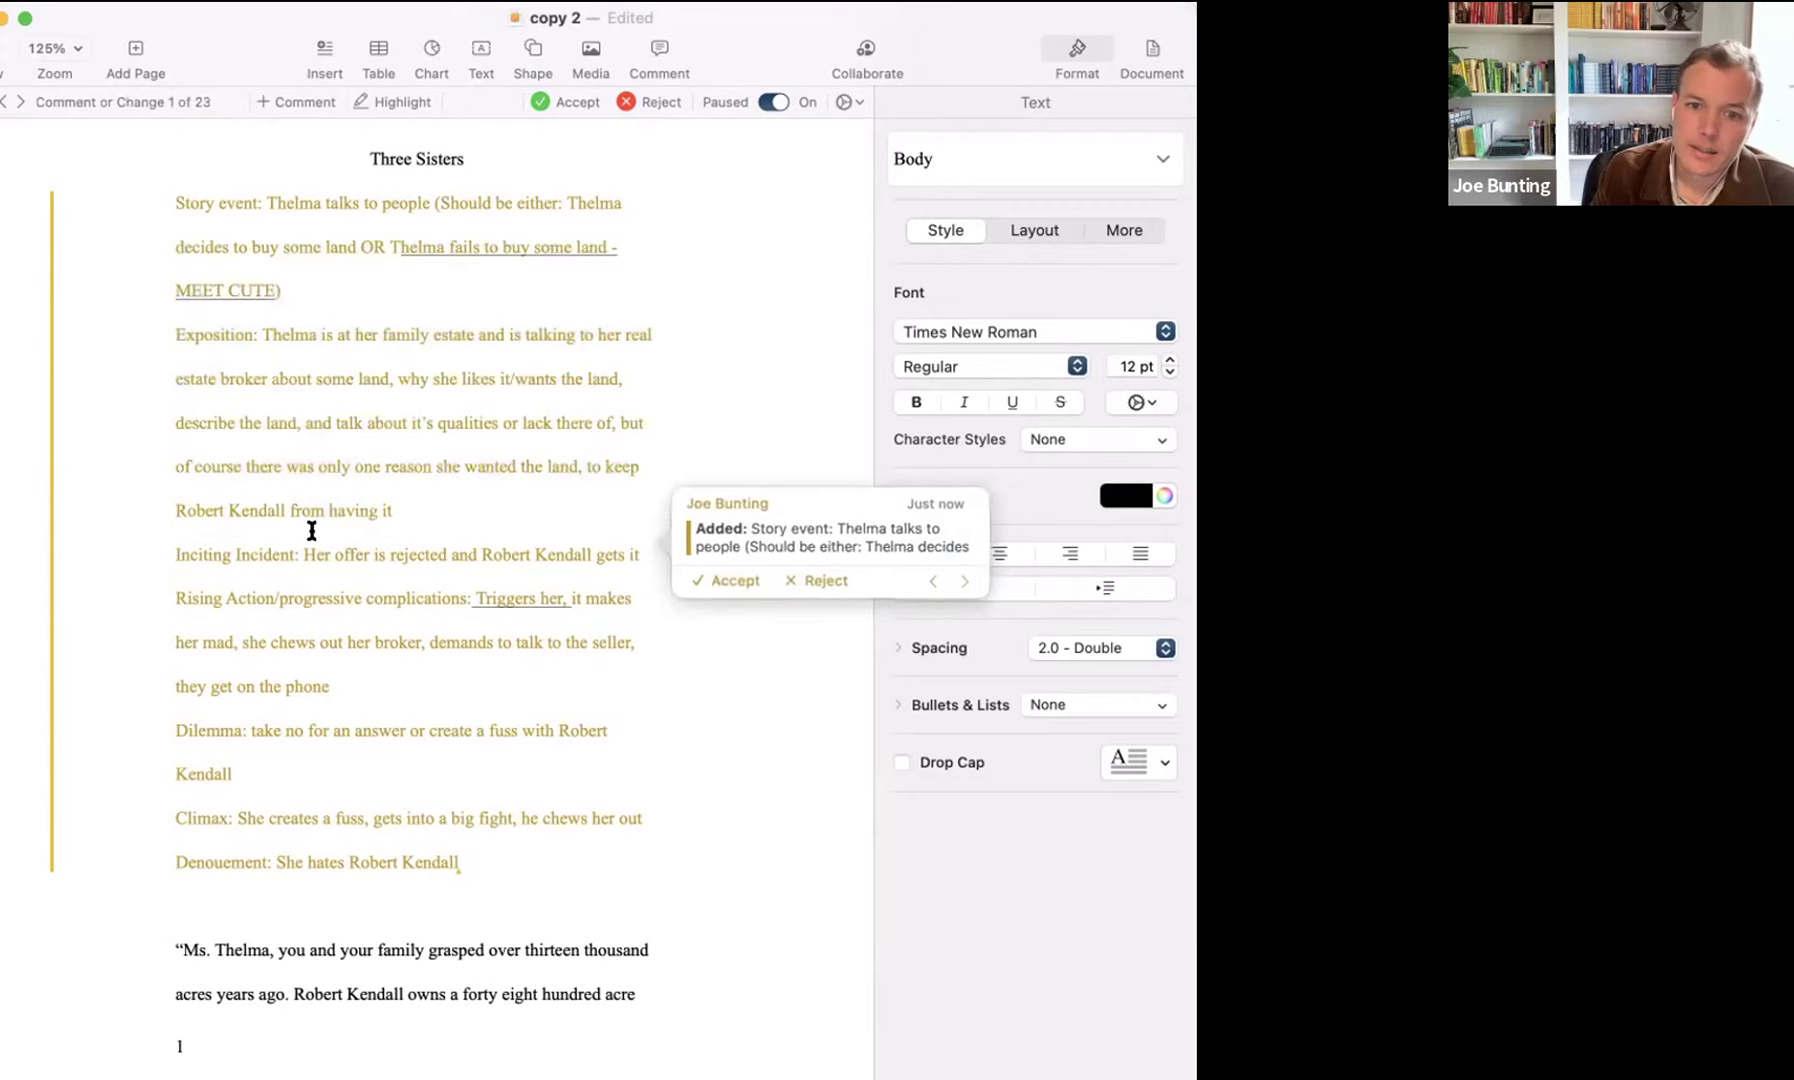
pyautogui.keyDown('shift'); pyautogui.click(485, 646); pyautogui.keyUp('shift')
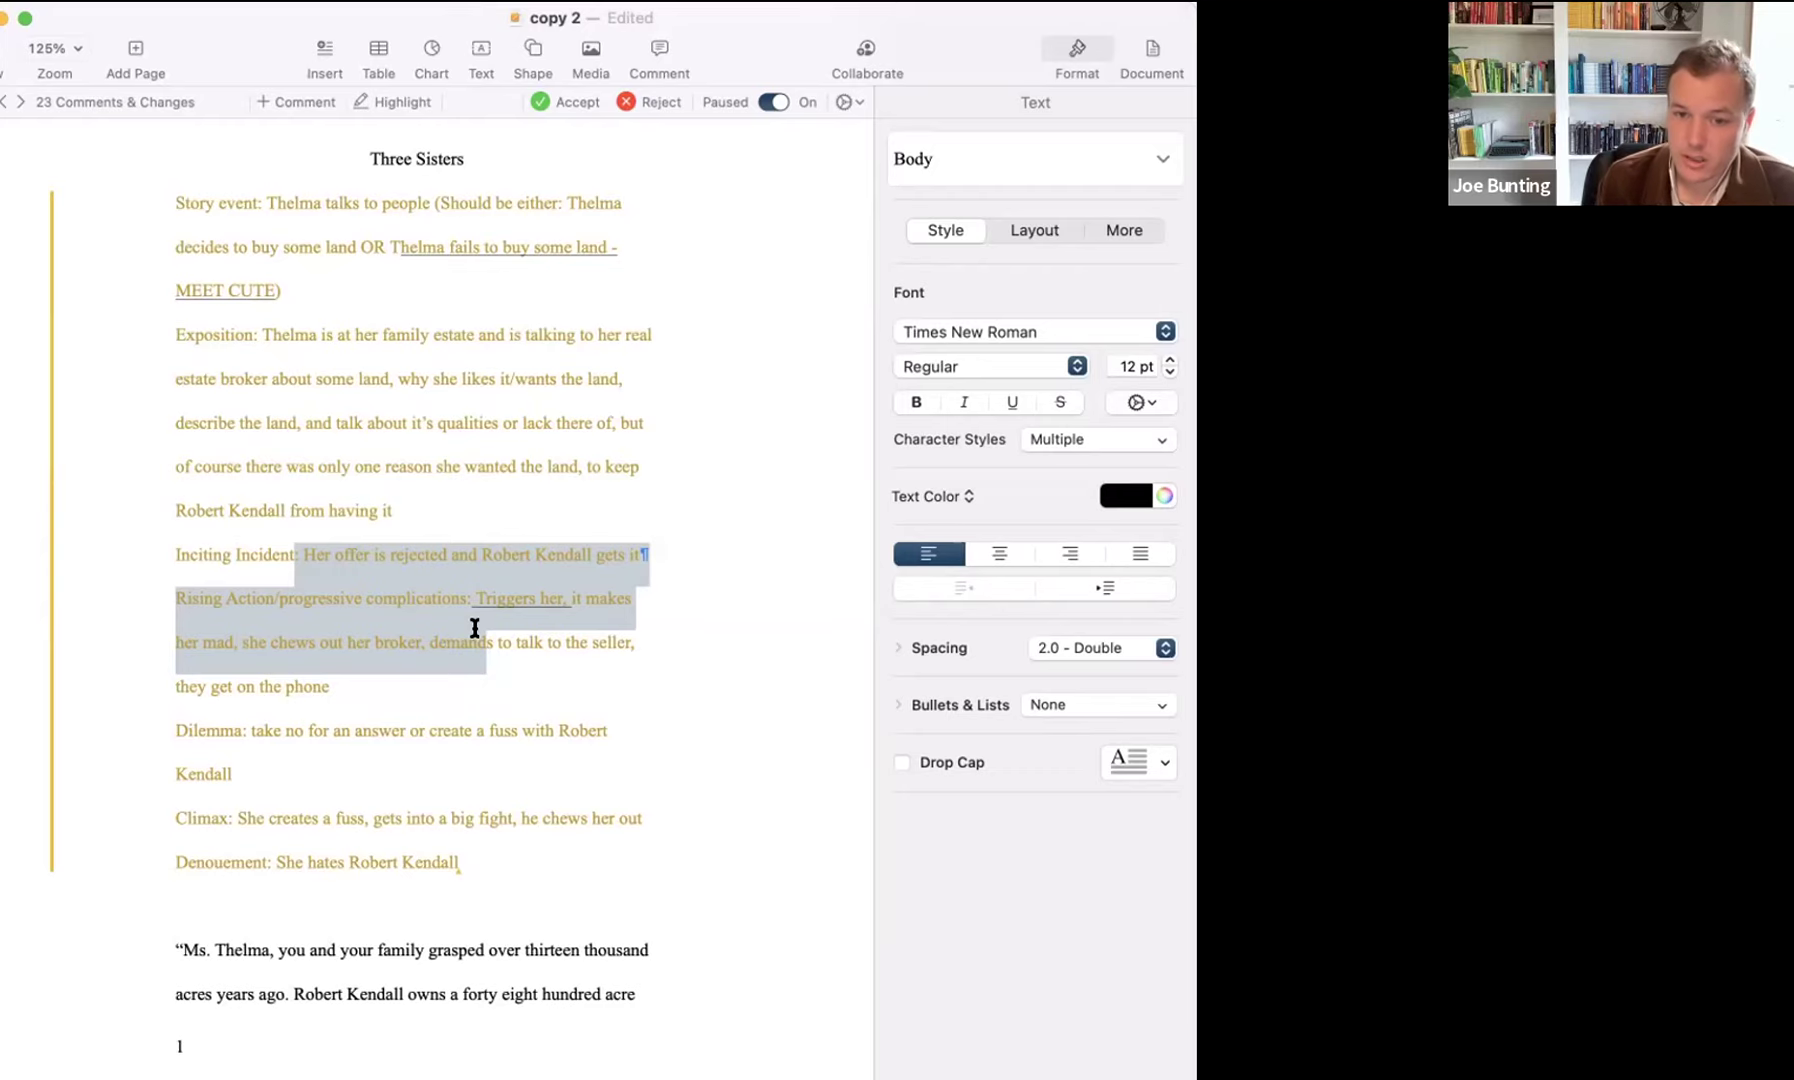
pyautogui.click(478, 598)
pyautogui.moveTo(572, 598); pyautogui.dragTo(233, 645)
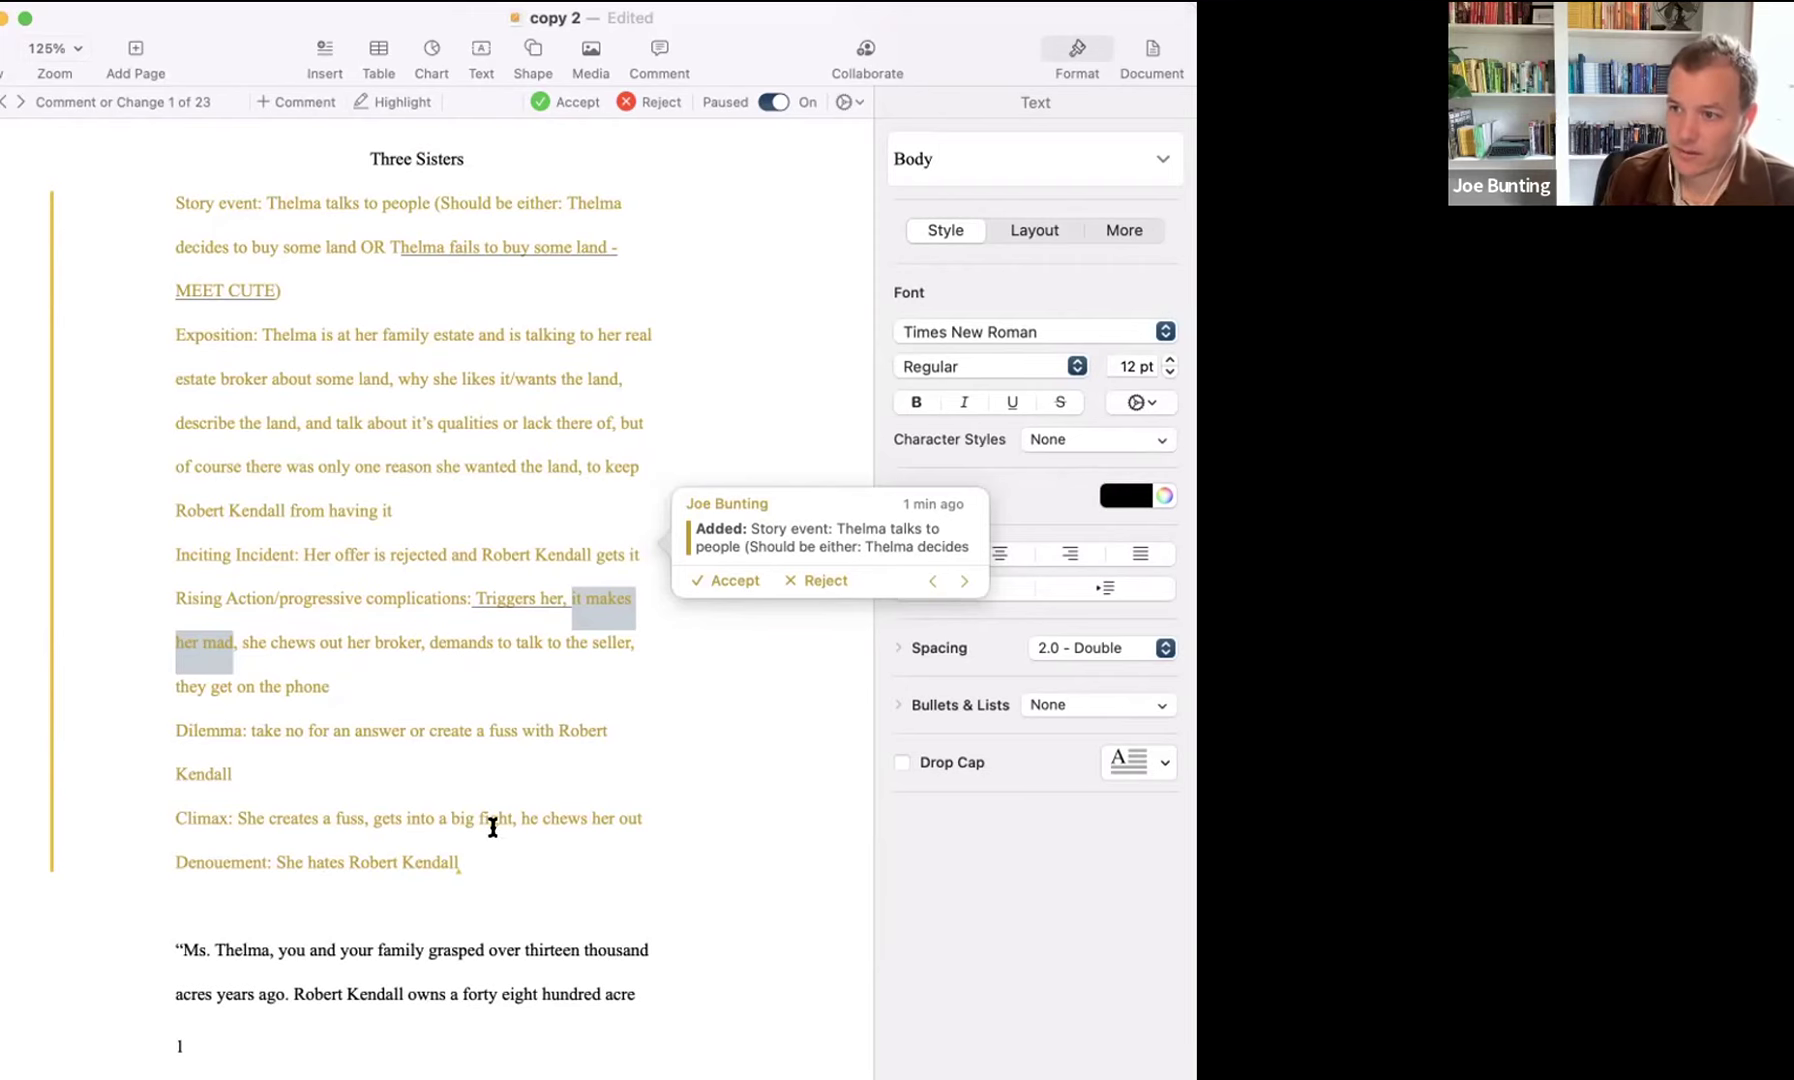
pyautogui.scroll(-3, 490, 826)
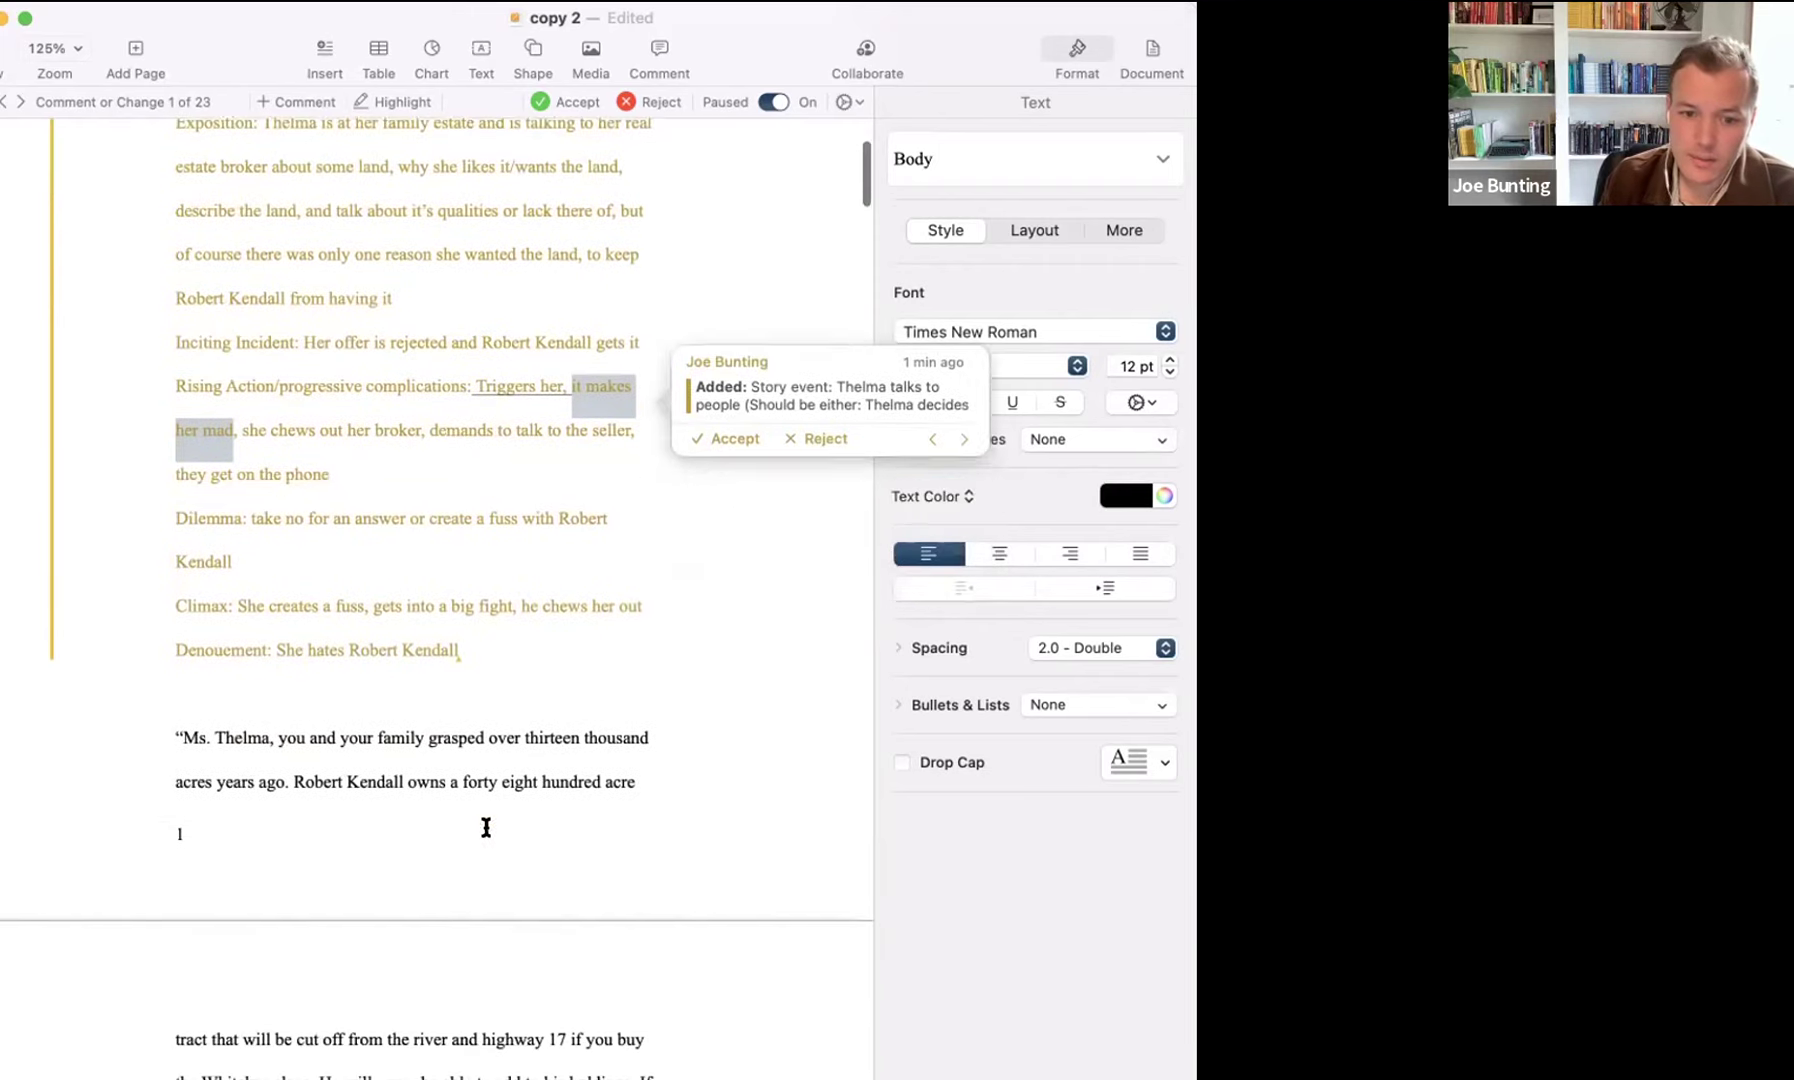
pyautogui.moveTo(144, 737); pyautogui.dragTo(251, 904)
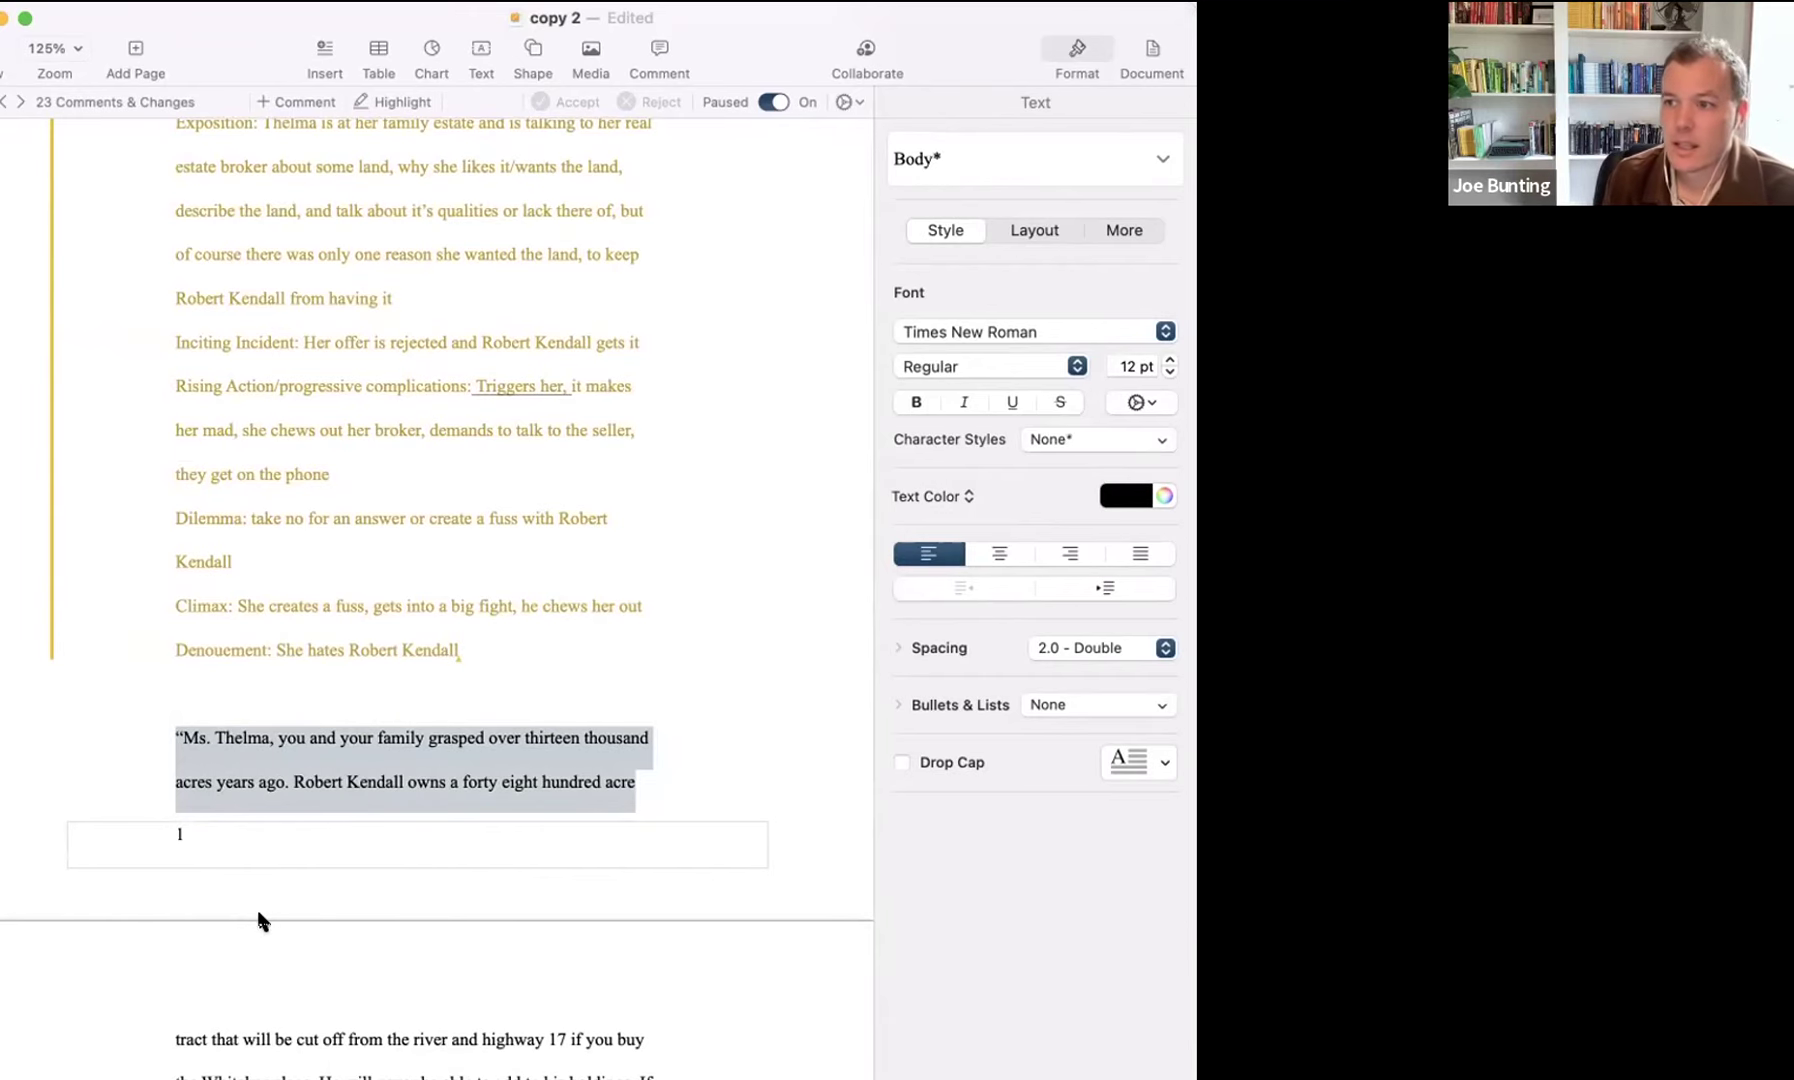
pyautogui.scroll(-3, 257, 910)
pyautogui.scroll(4, 257, 910)
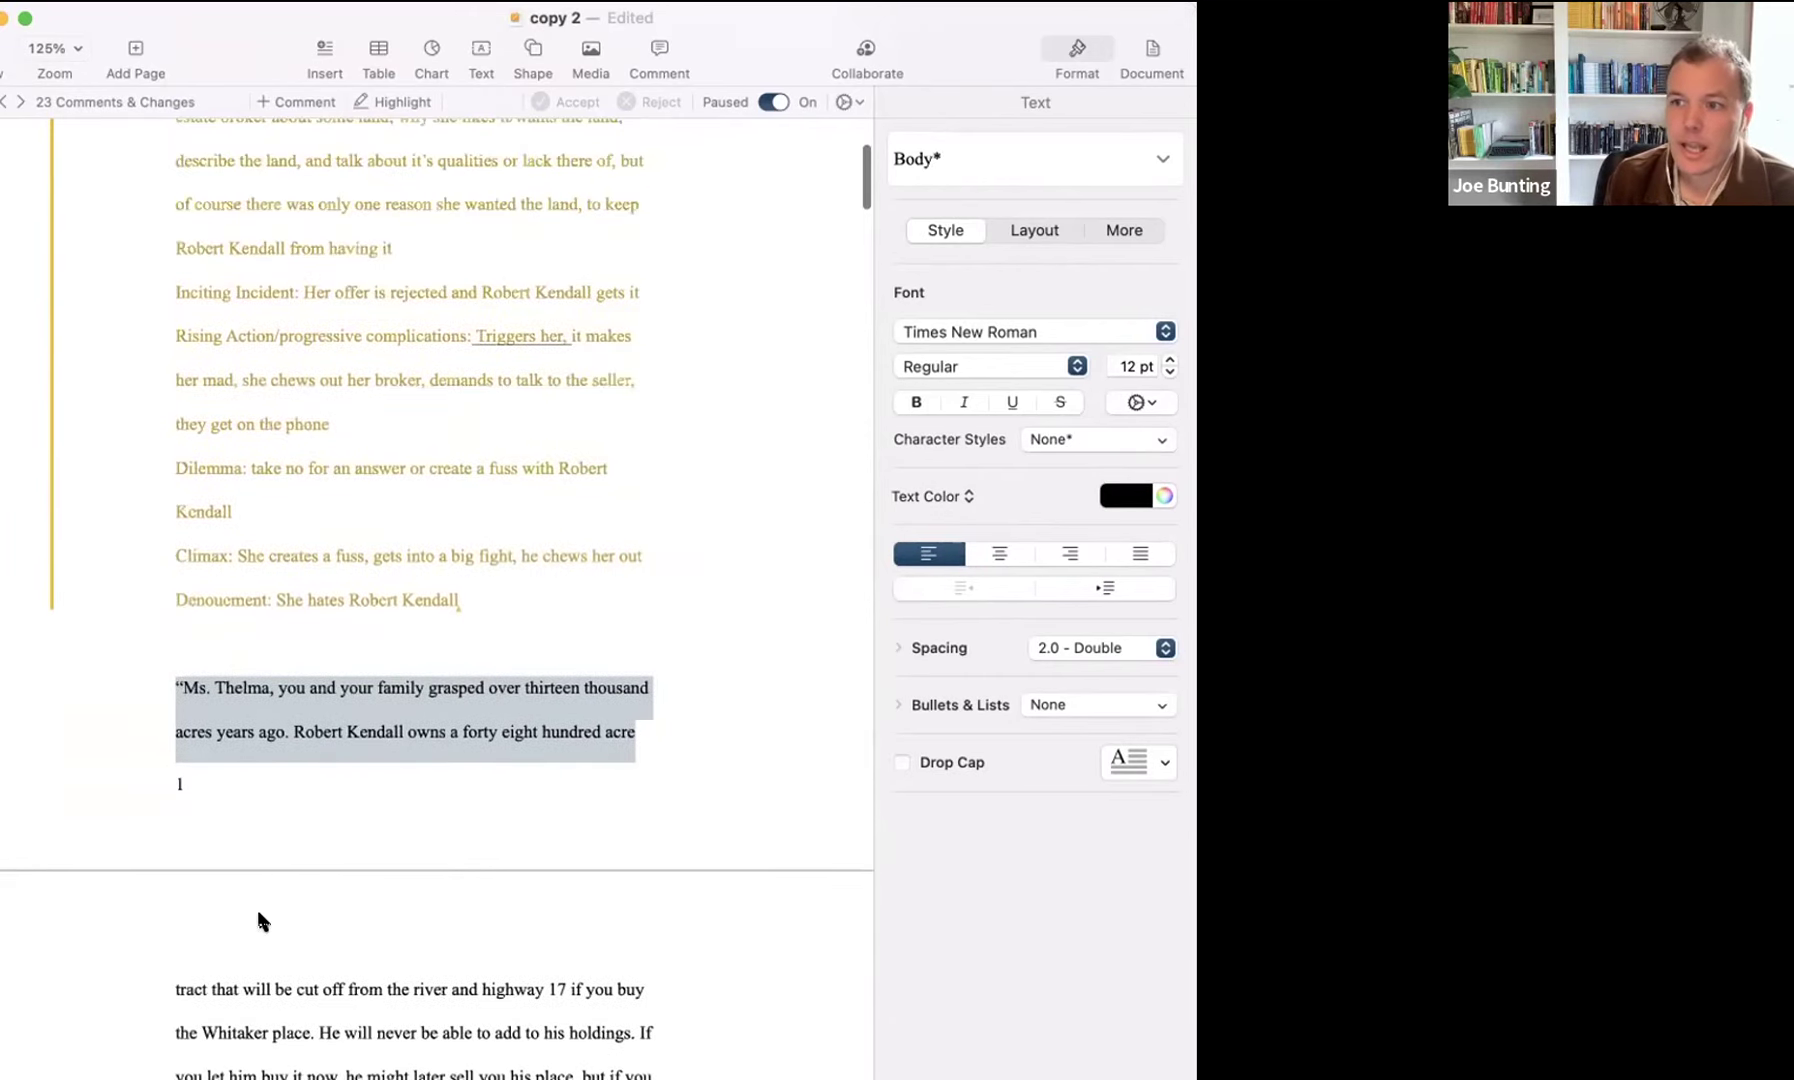
pyautogui.scroll(1, 259, 916)
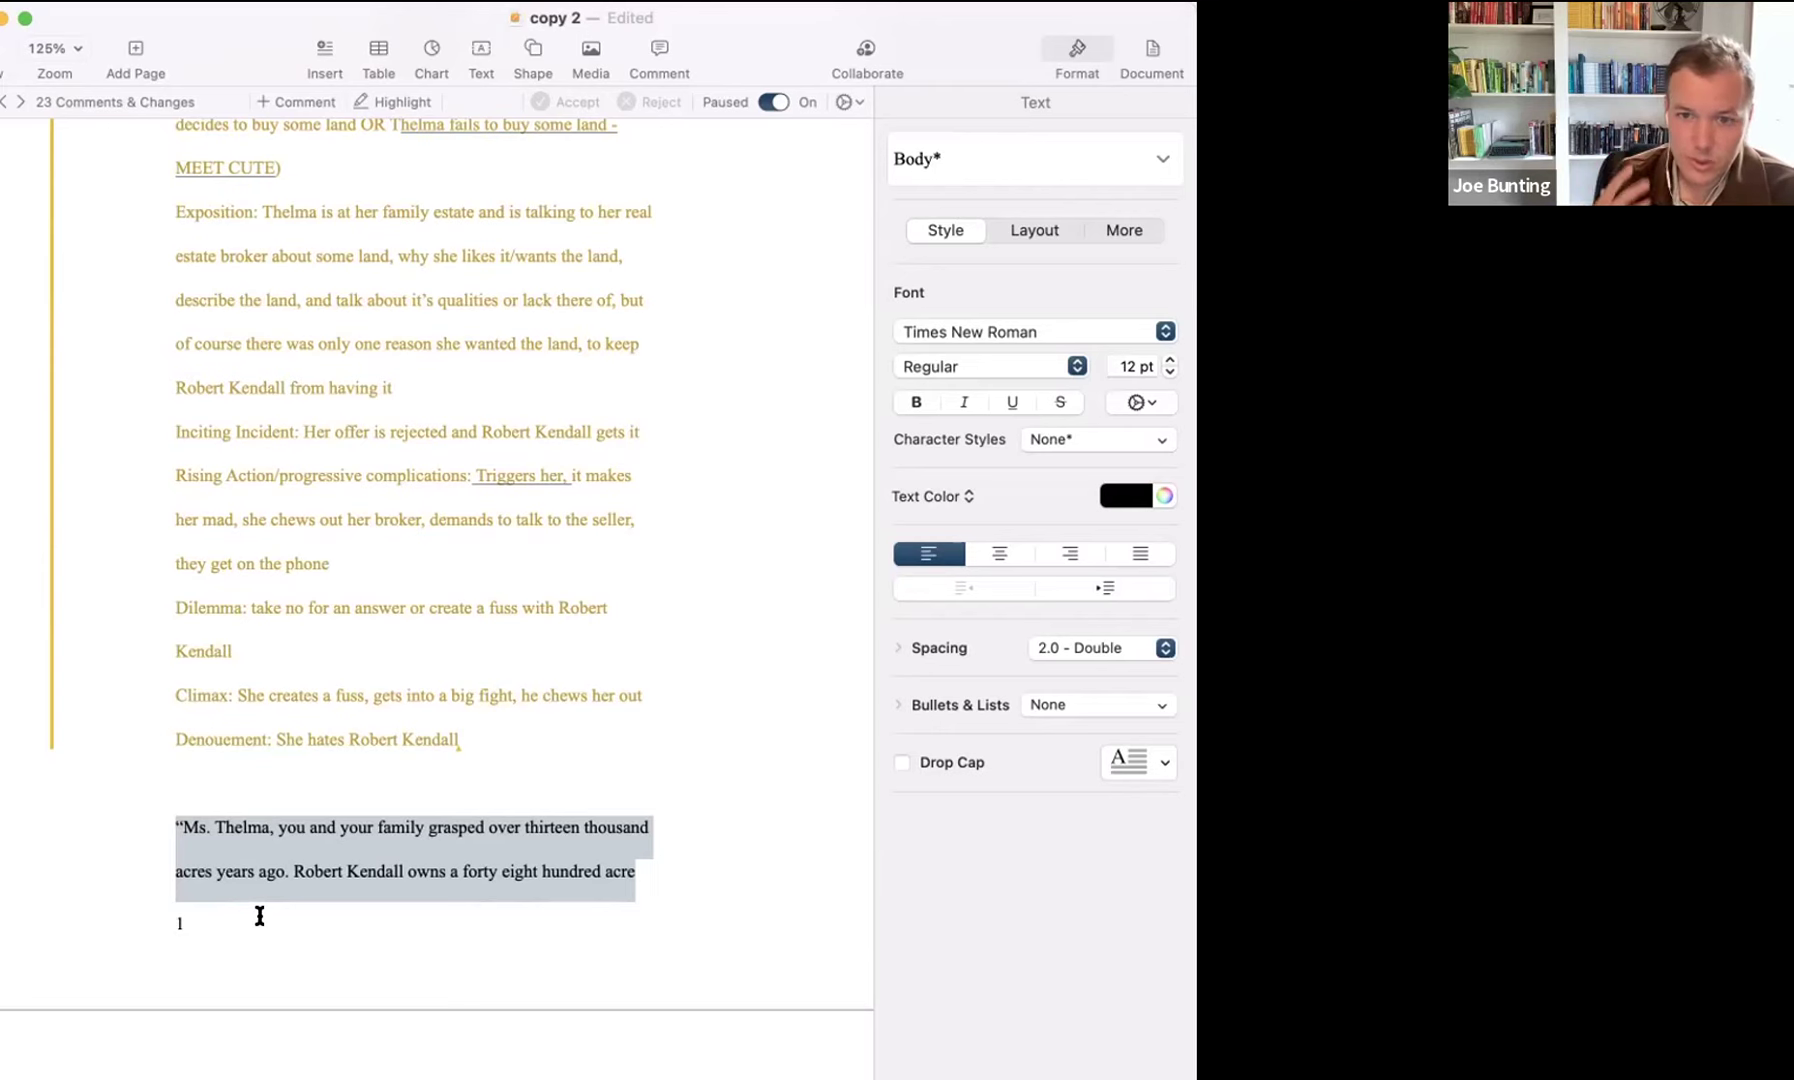
pyautogui.scroll(1, 259, 916)
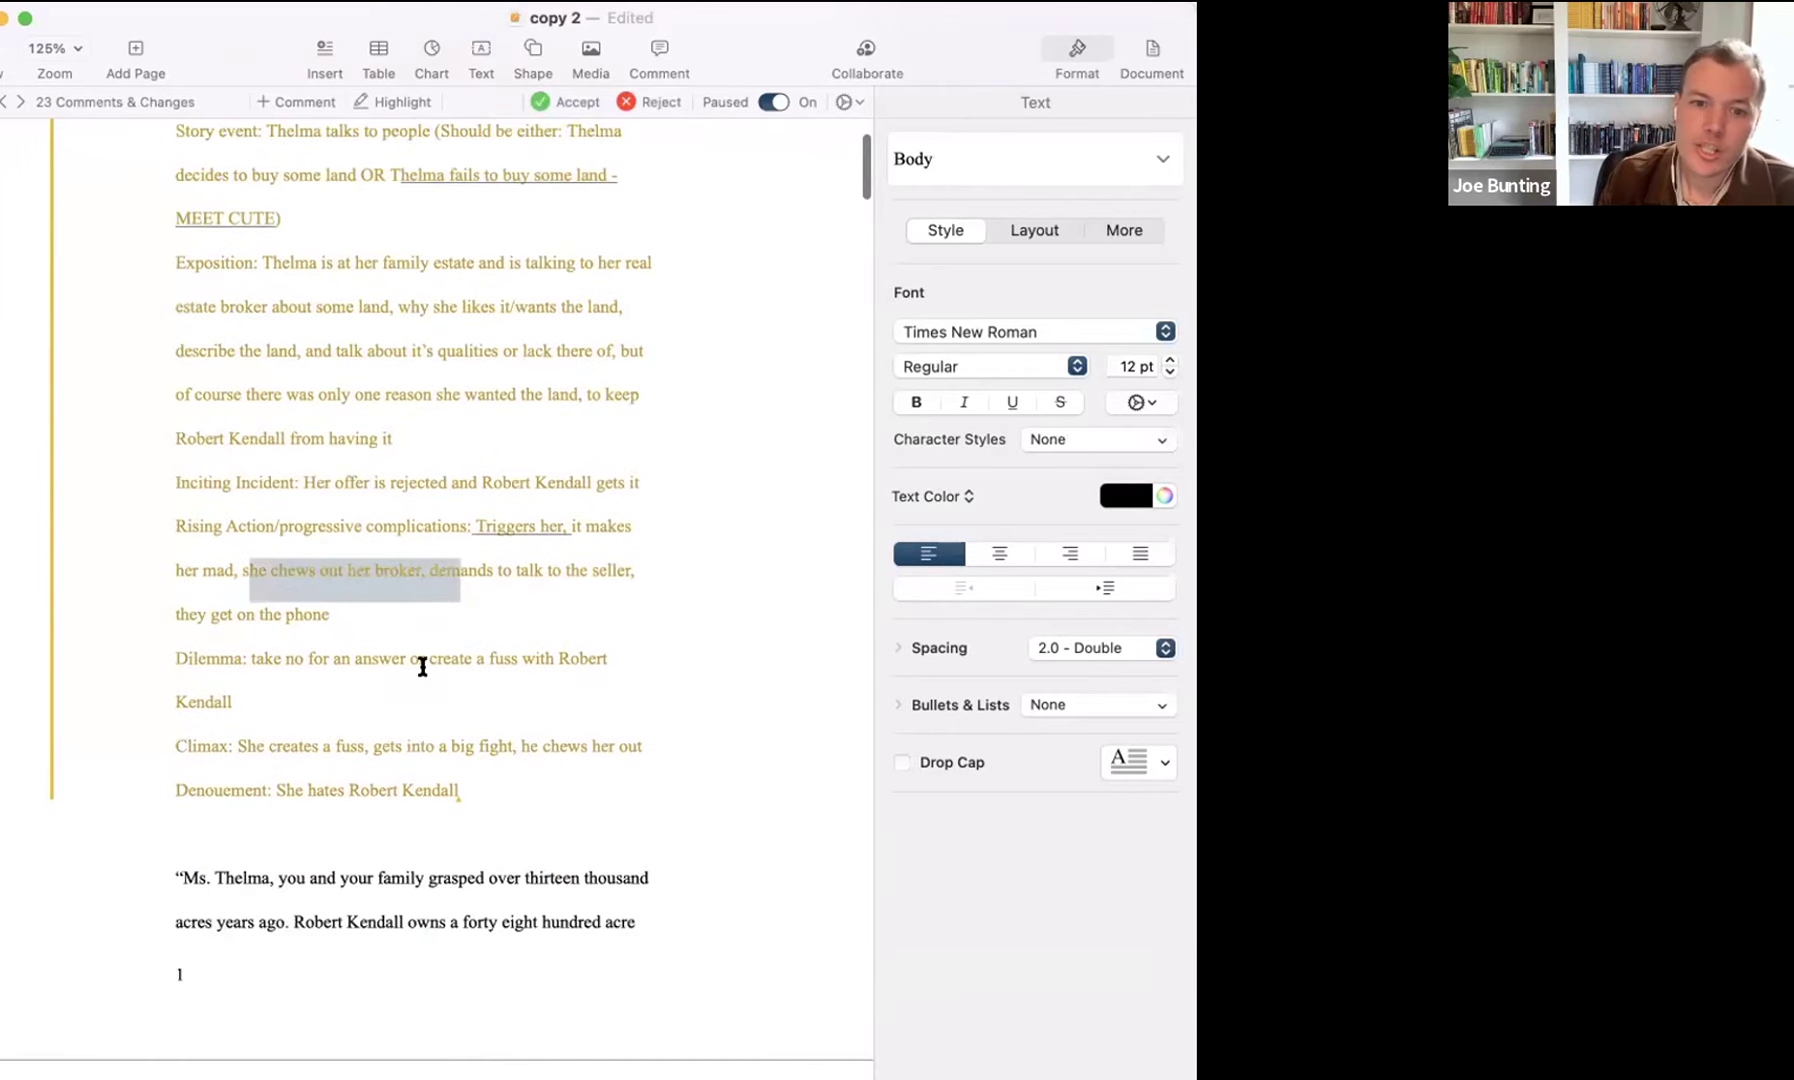
pyautogui.click(607, 526)
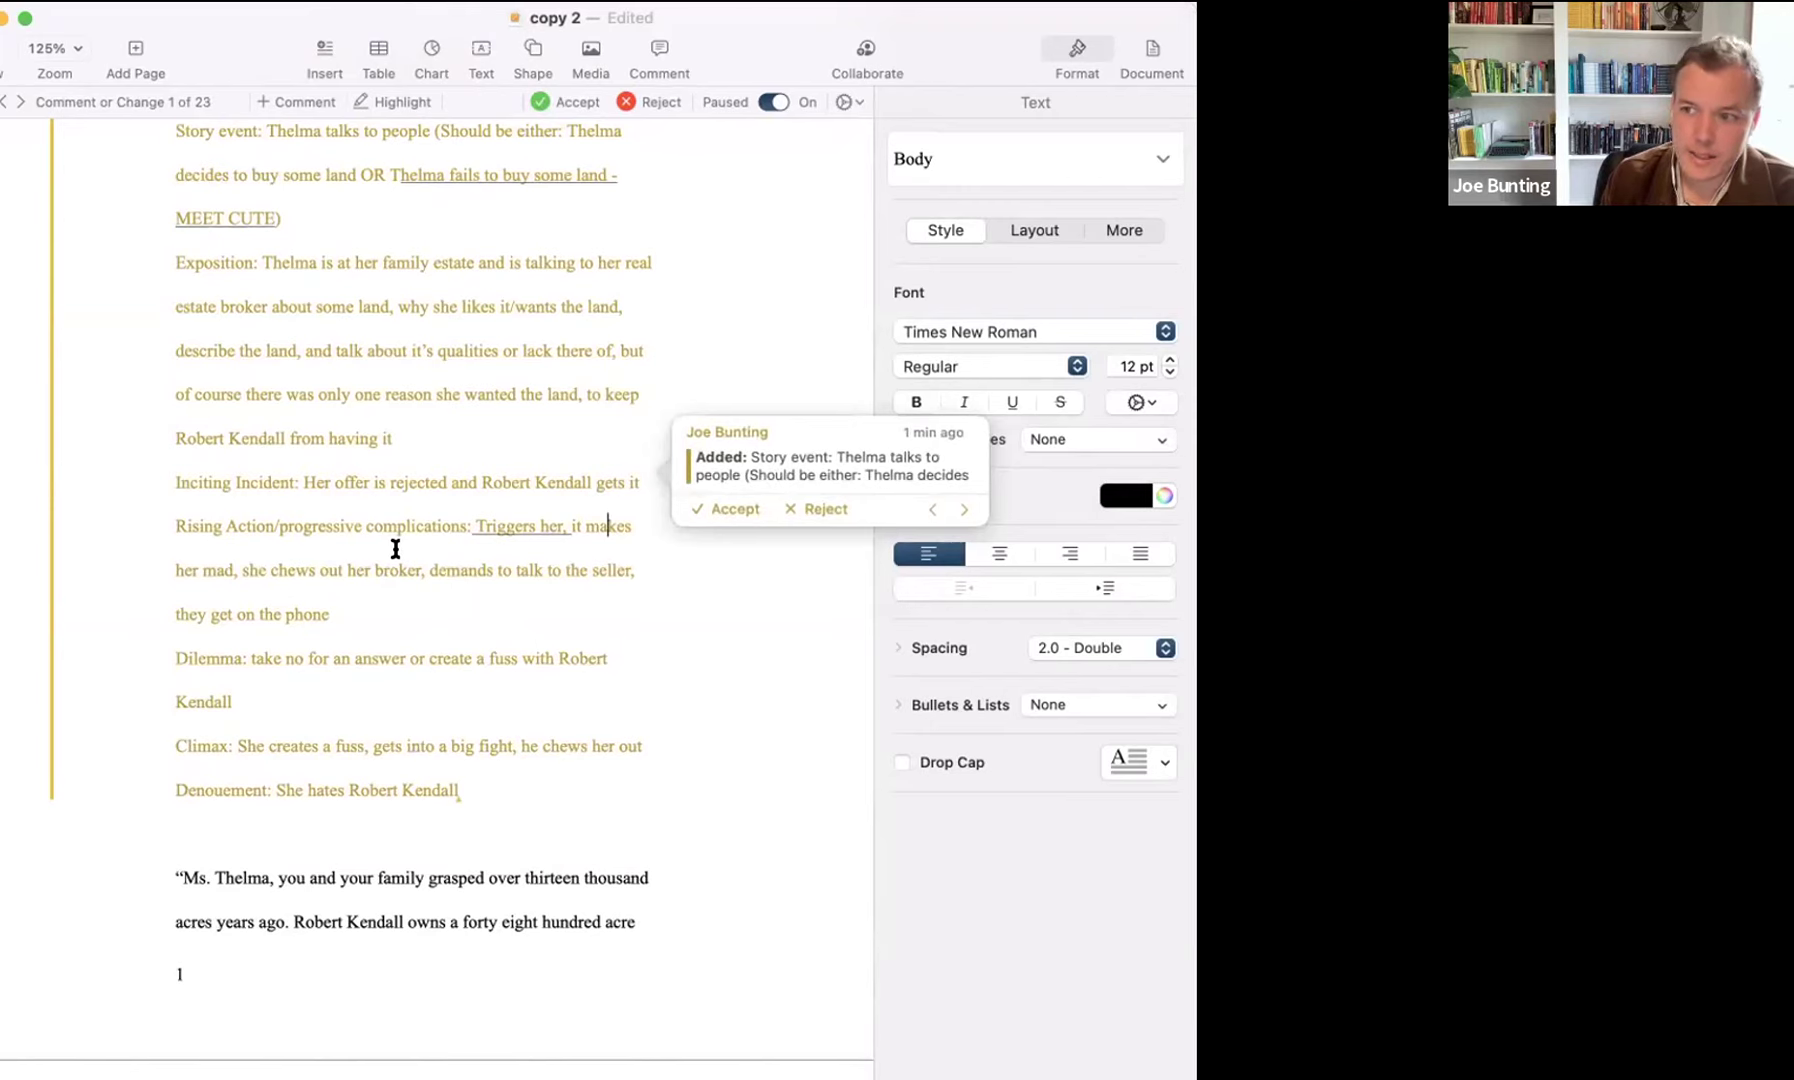
# - Change the Rising Action to 'demands to talk to seller/Robert,' and replace 'they' with 'Robert/Thelma'
pyautogui.moveTo(639, 570); pyautogui.dragTo(431, 573)
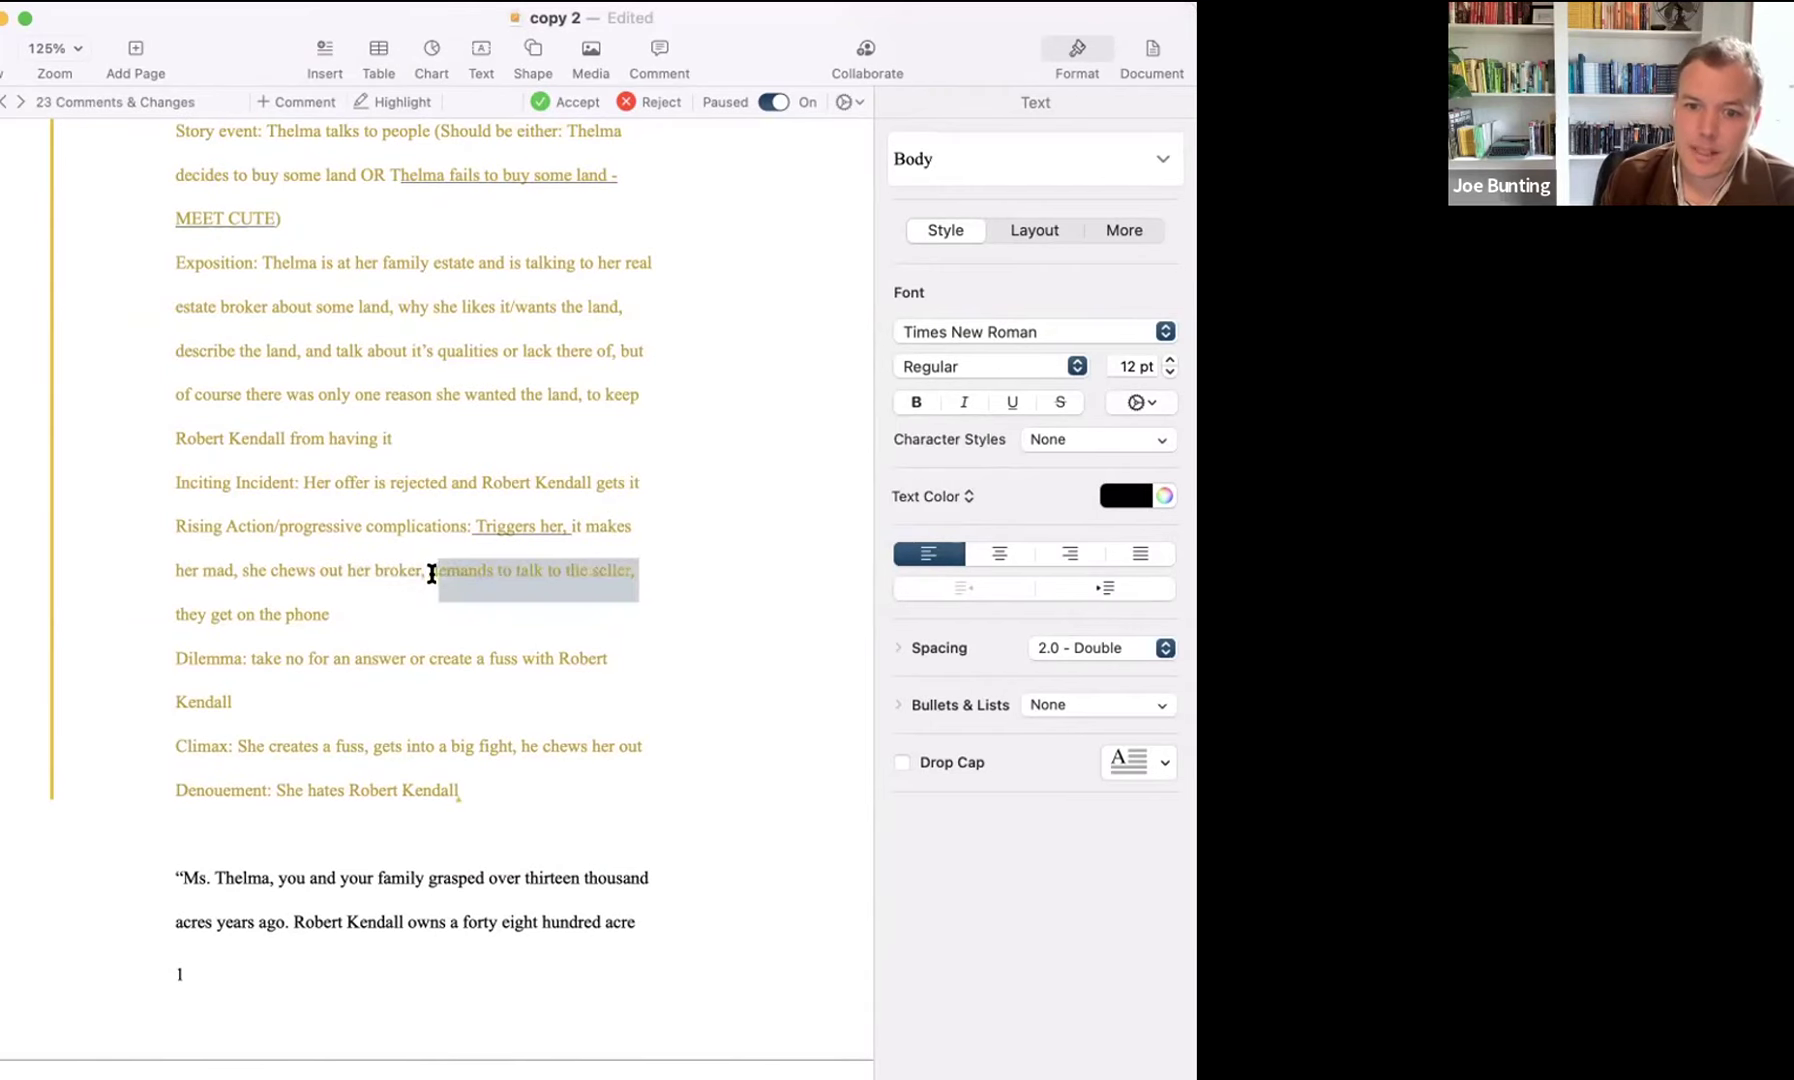
pyautogui.write('emands to talk to seller/Robert,')
pyautogui.moveTo(236, 706); pyautogui.dragTo(130, 651)
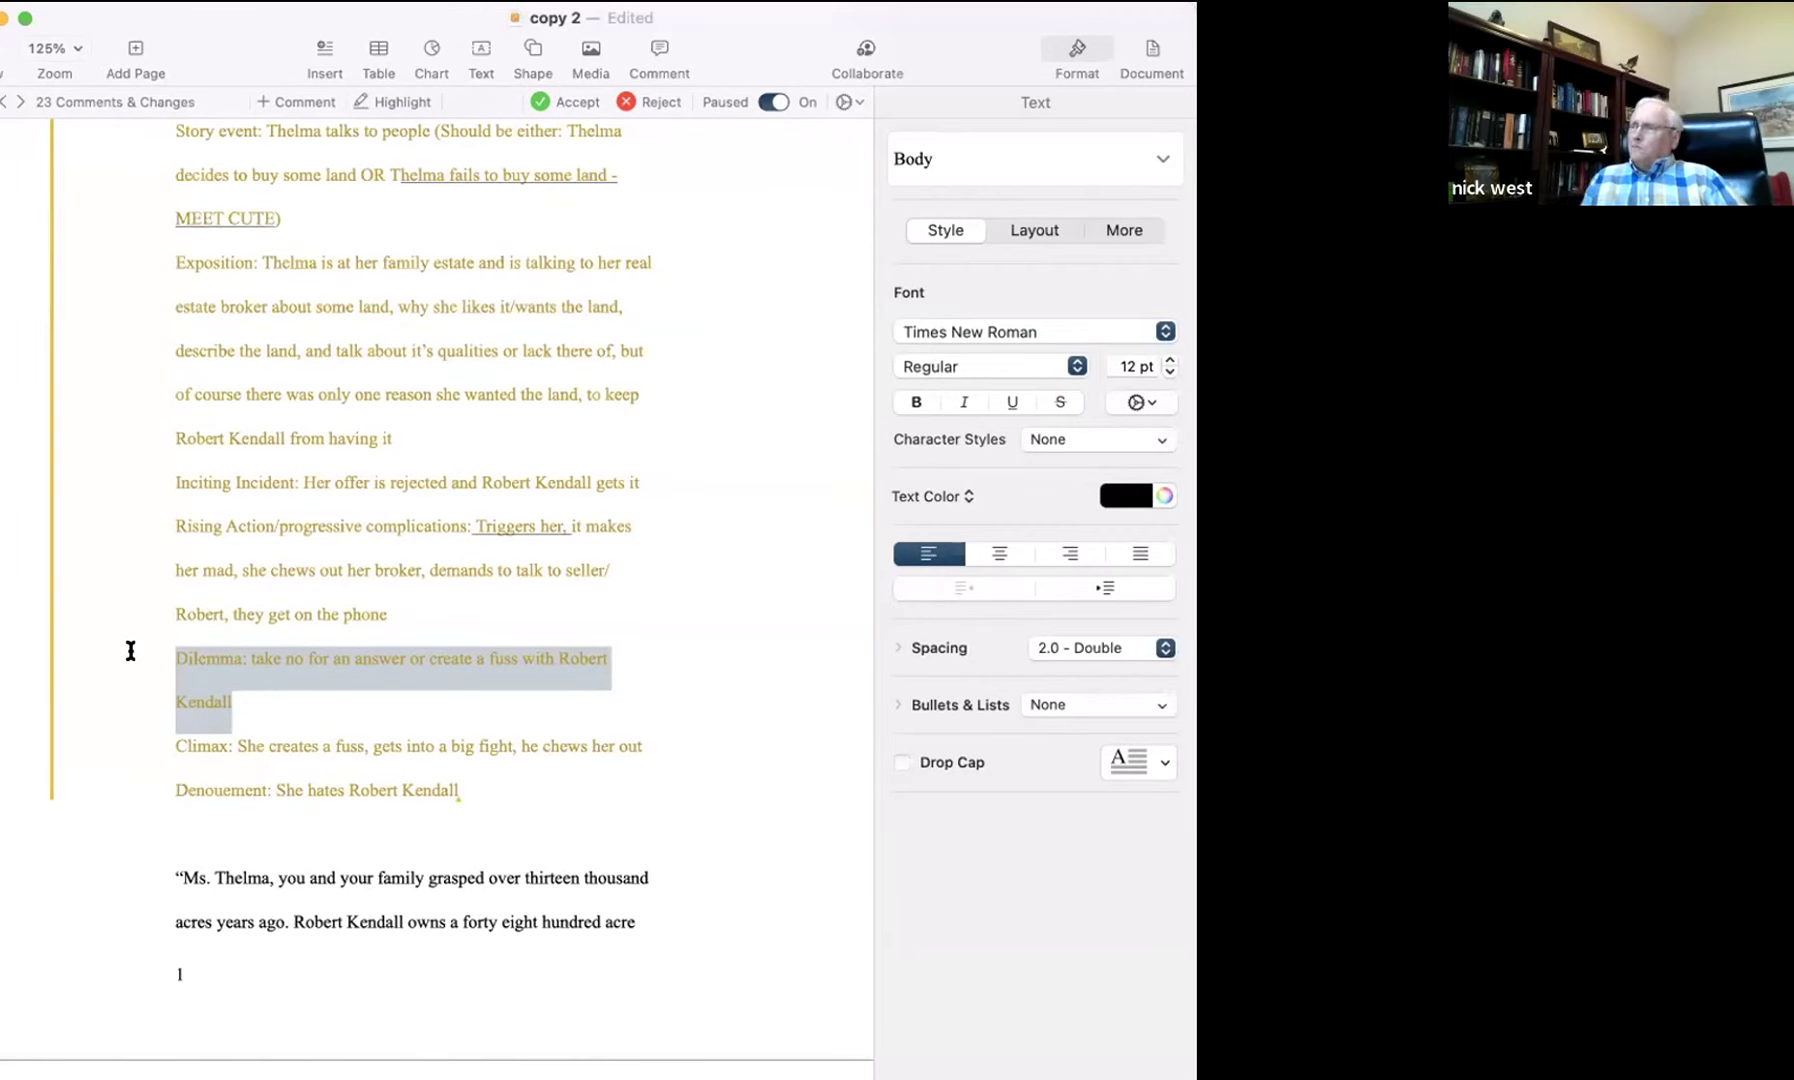
pyautogui.doubleClick(251, 614)
pyautogui.write('Robert/Thelma')
# - Add '(show her physical response to their call/describe her surroundings)' after 'get on the phone'
pyautogui.click(466, 614)
pyautogui.write('(show her')
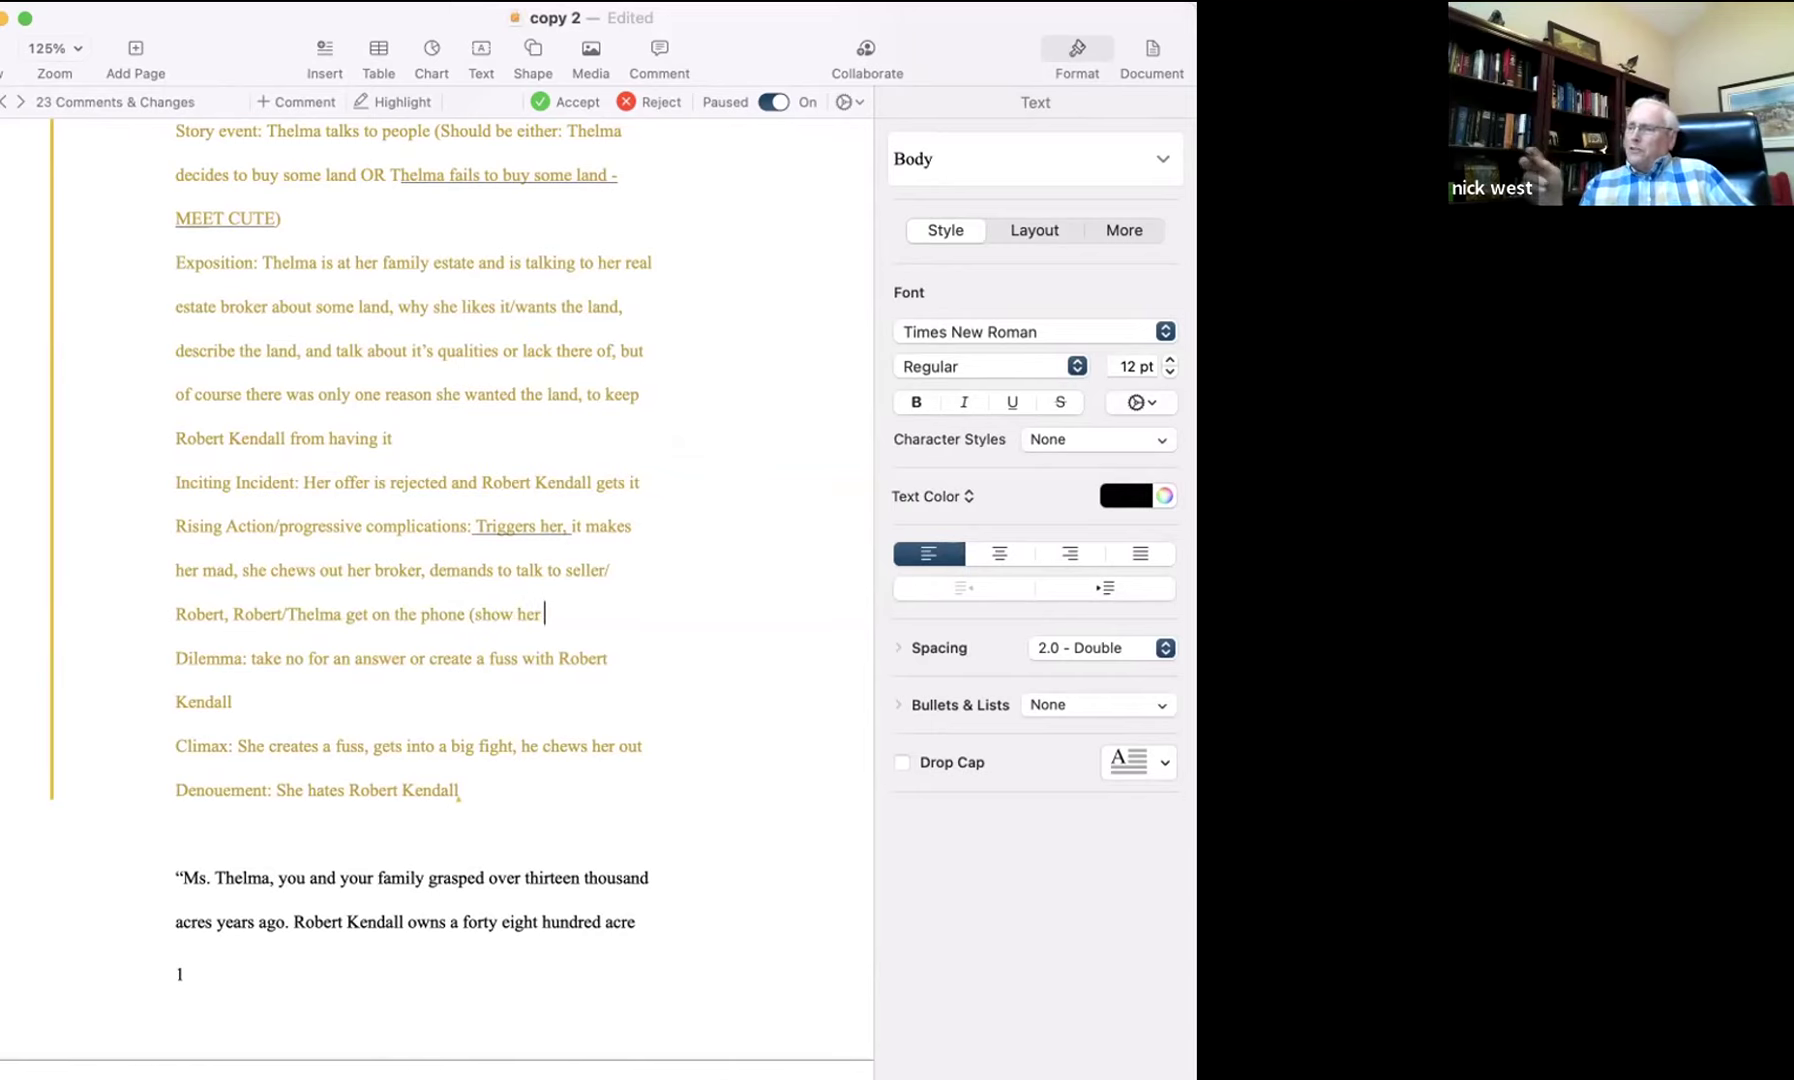
pyautogui.write(' physical')
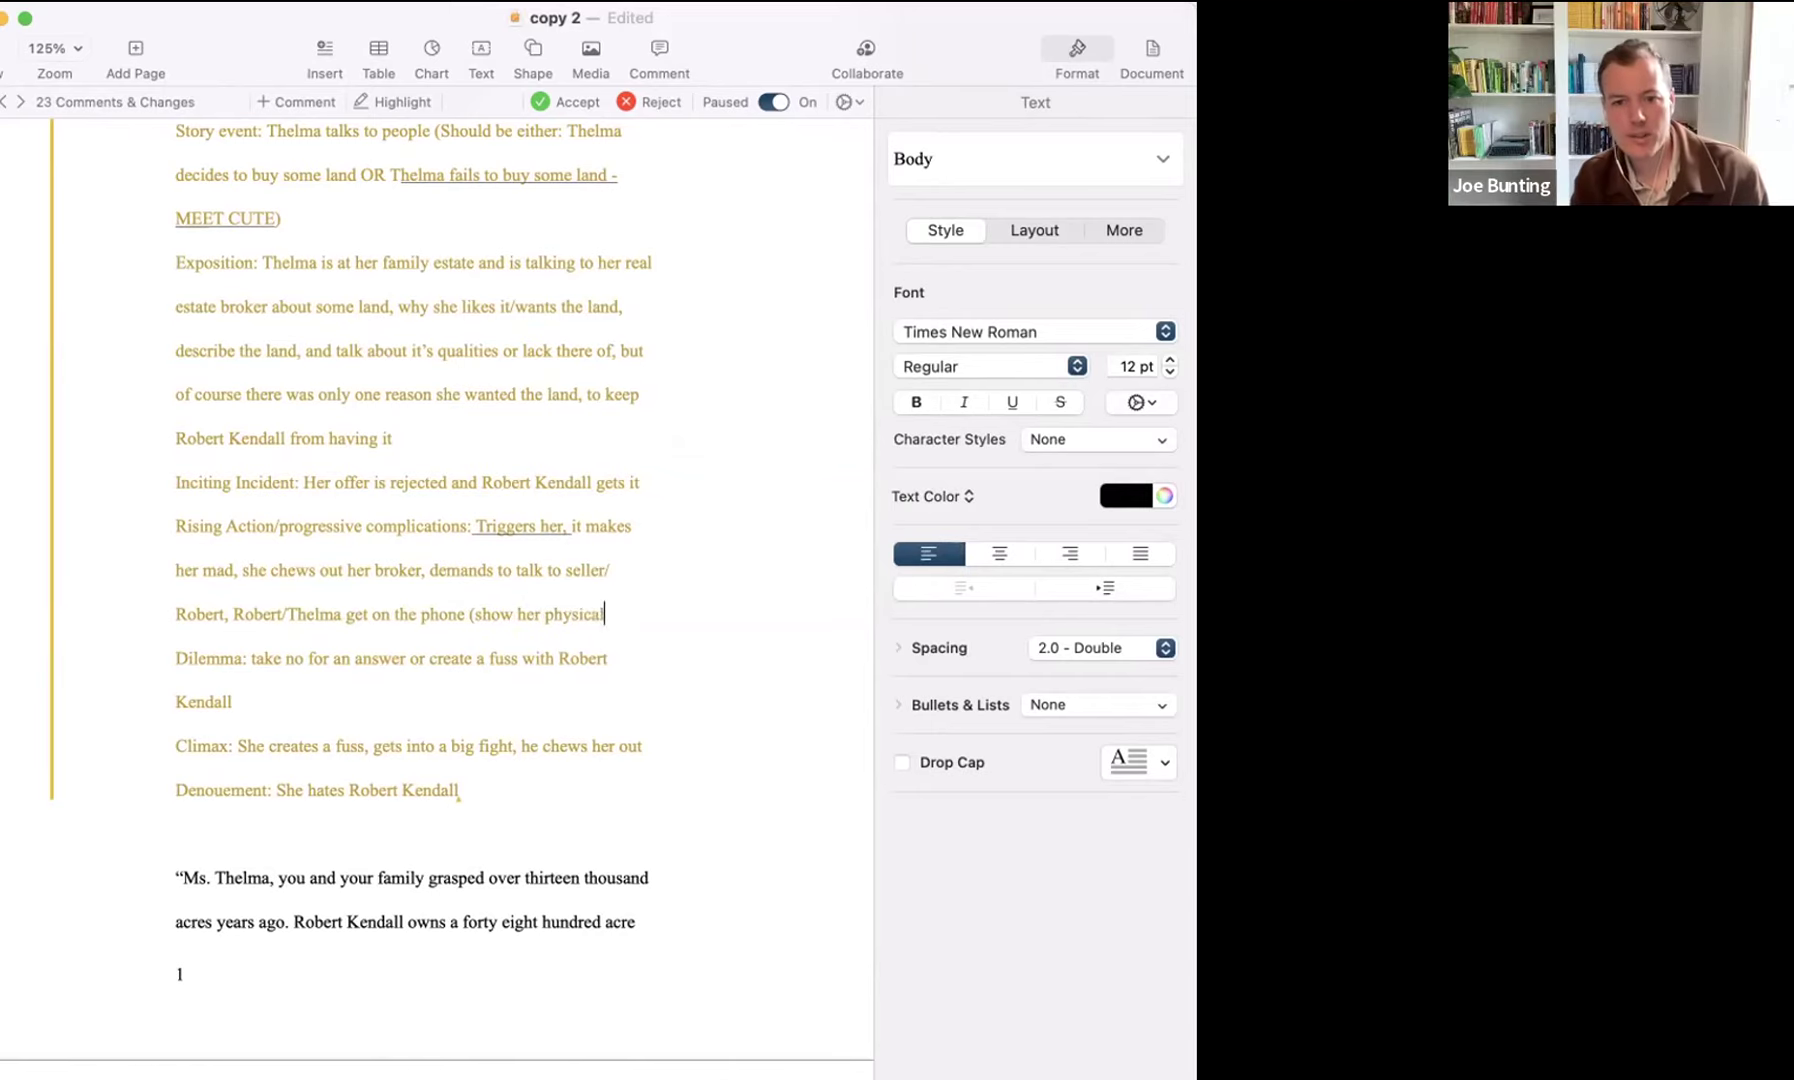
pyautogui.write(' response to their call)')
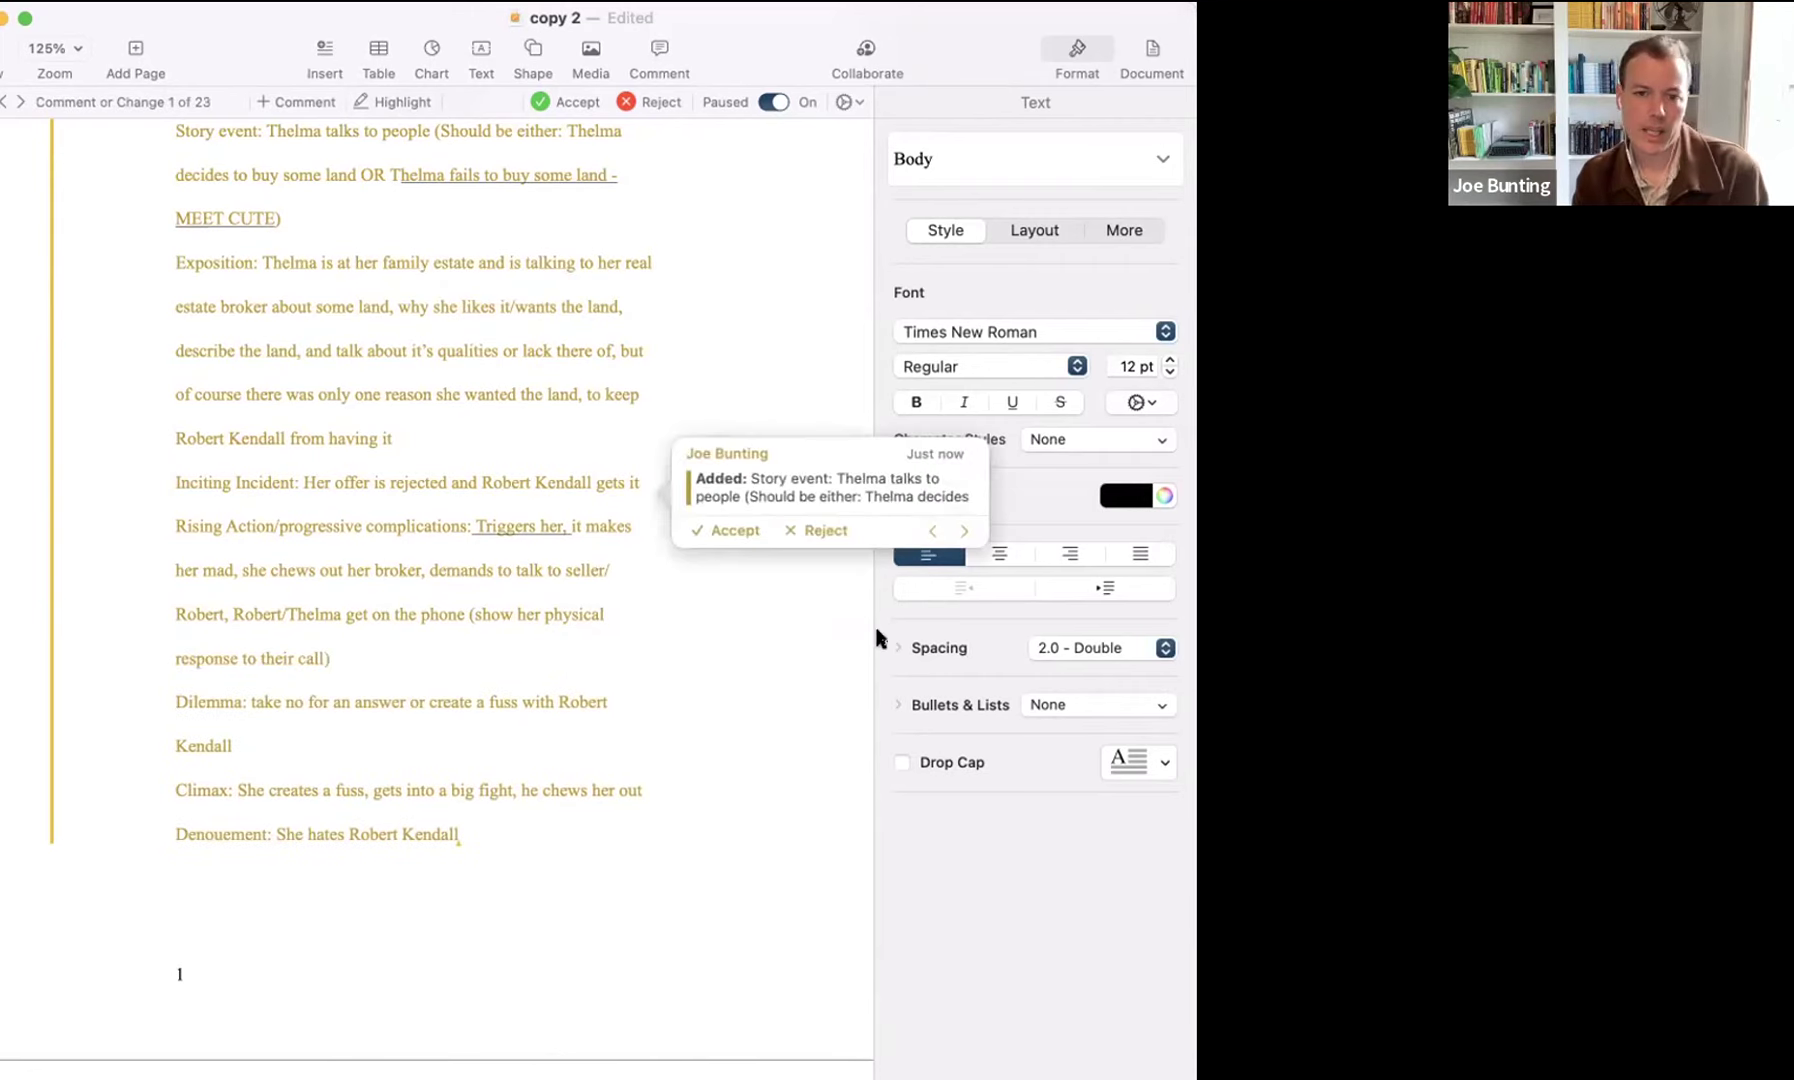
pyautogui.keyDown('shift'); pyautogui.click(472, 610); pyautogui.keyUp('shift')
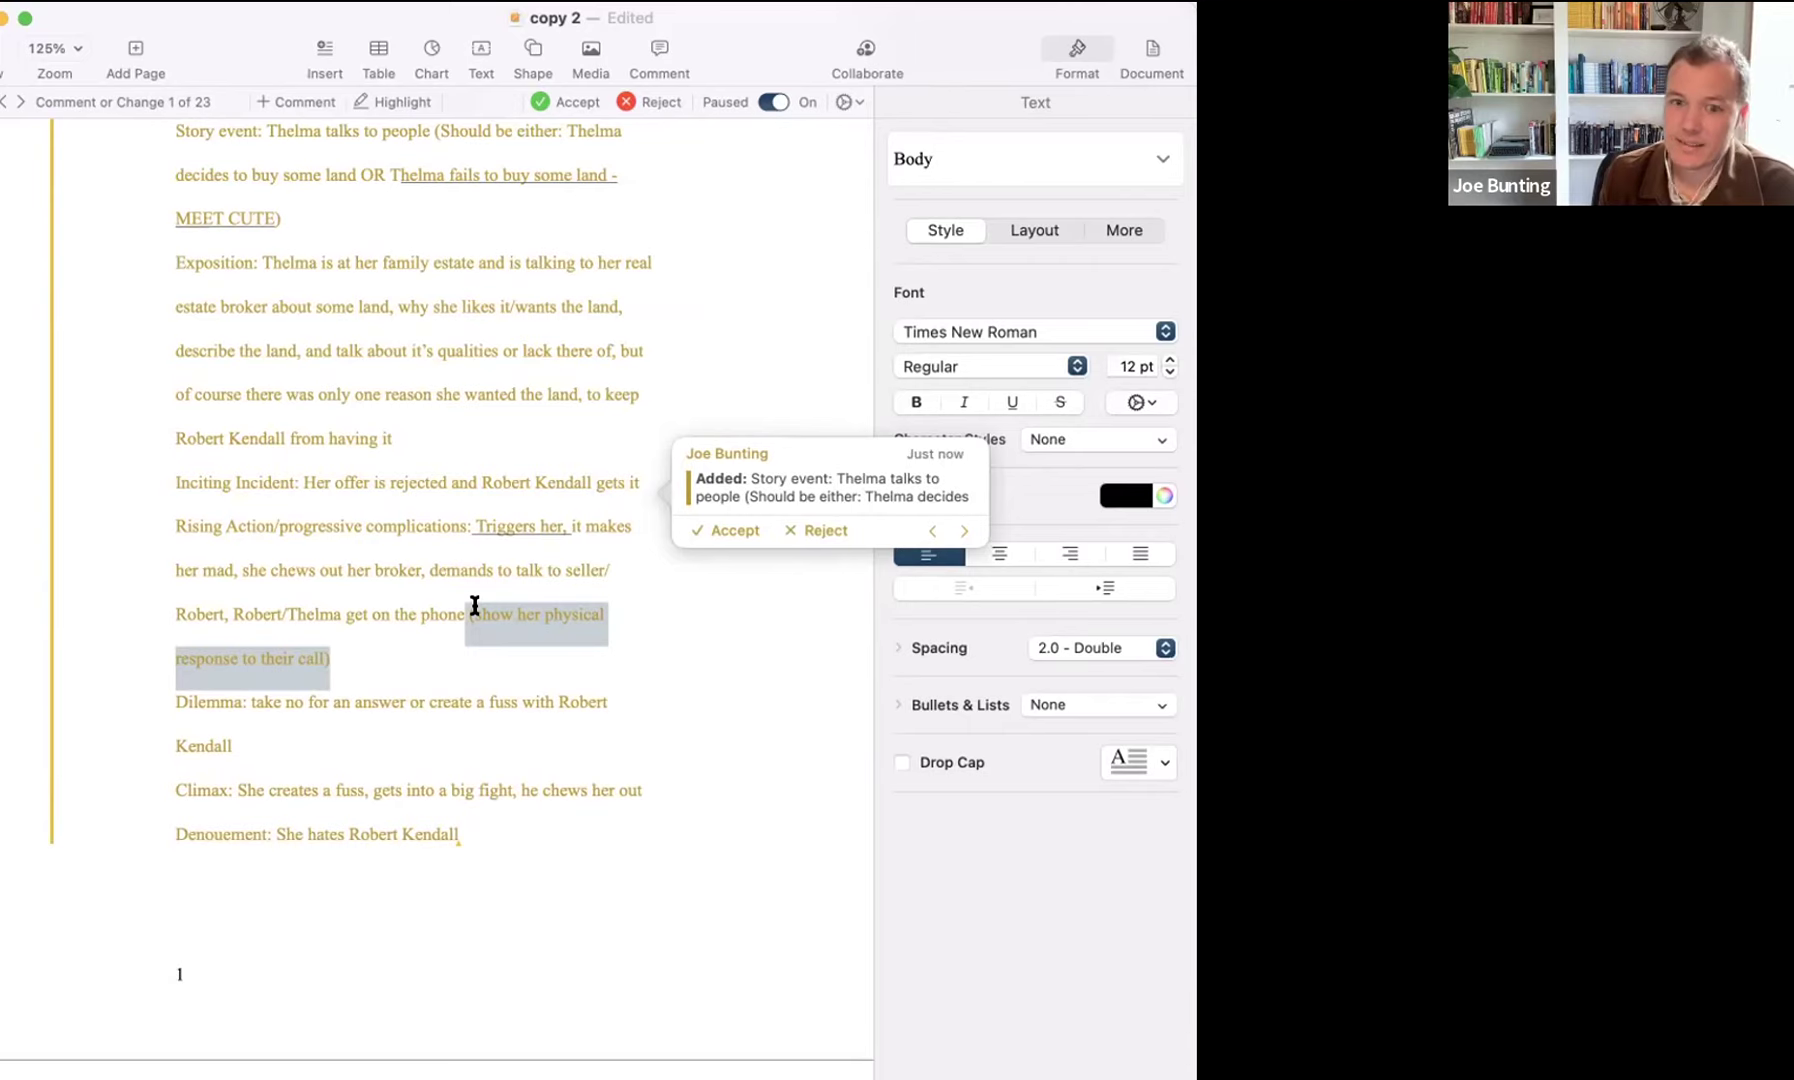
pyautogui.click(331, 658)
pyautogui.press('BackSpace')
pyautogui.write('/describe ')
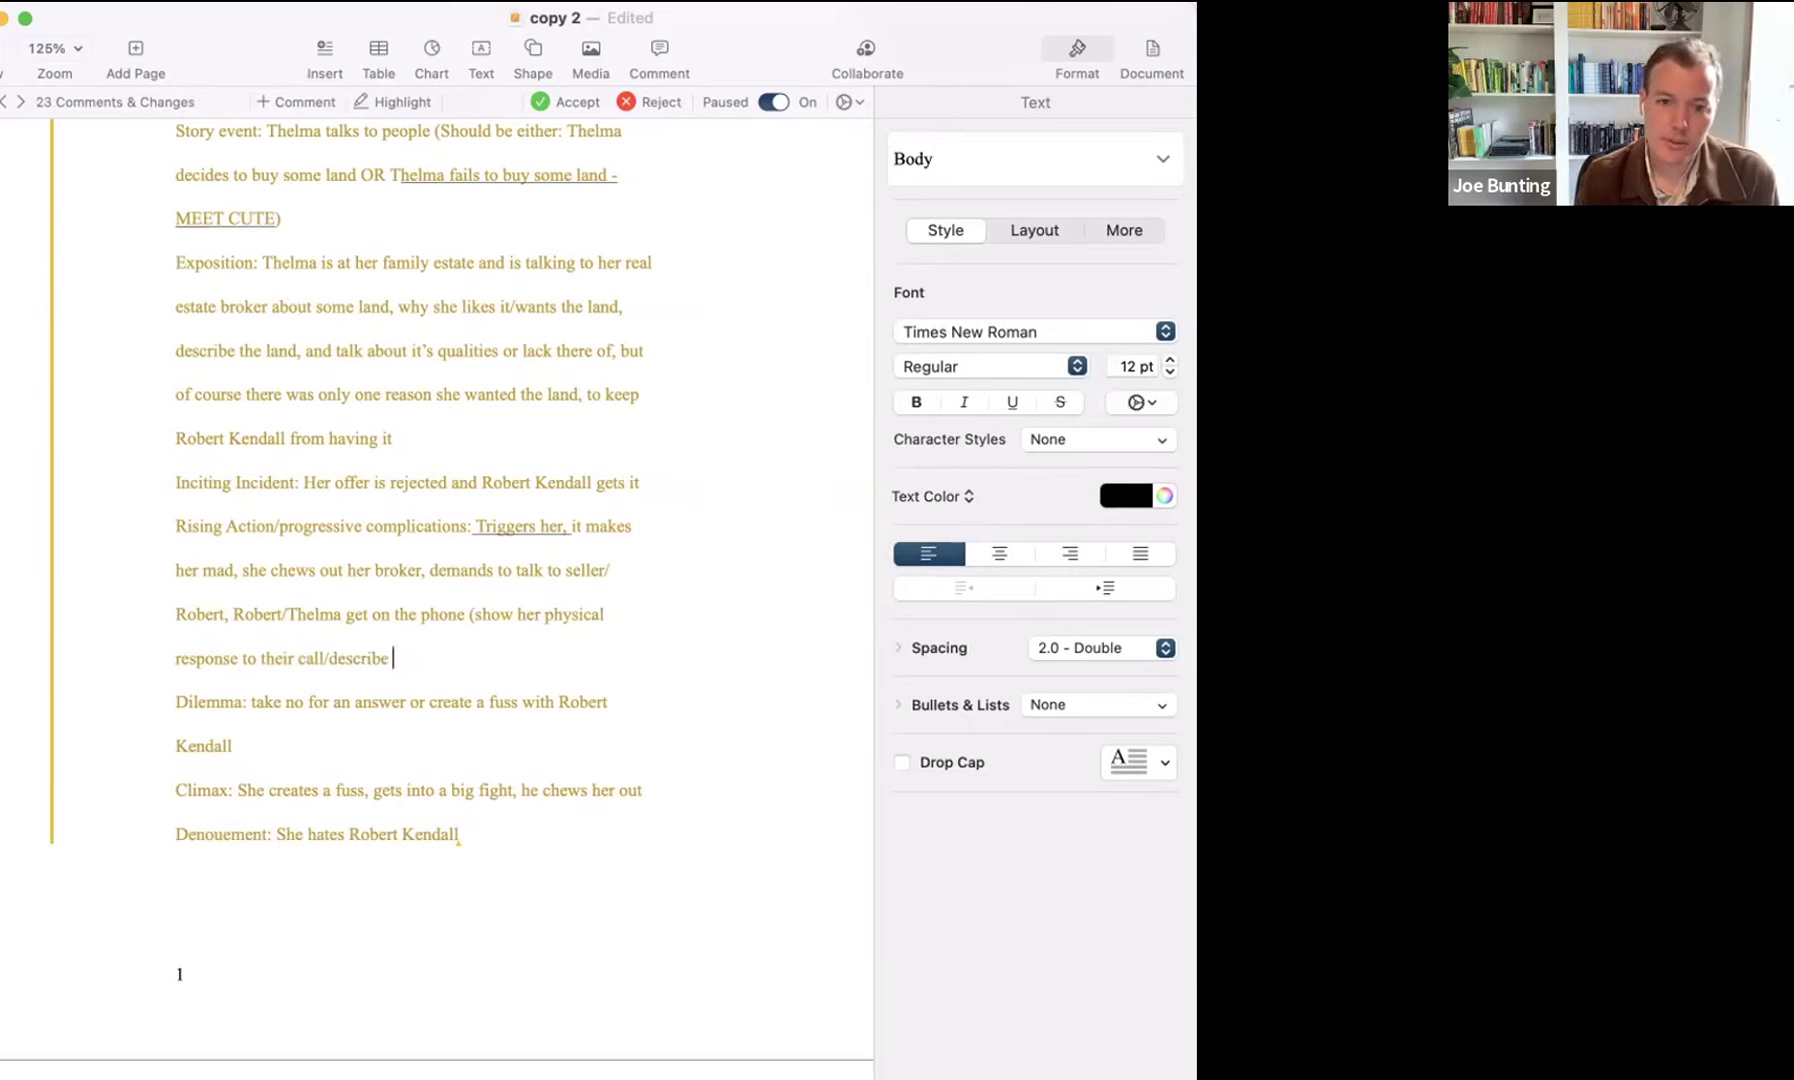
pyautogui.write('her surrou')
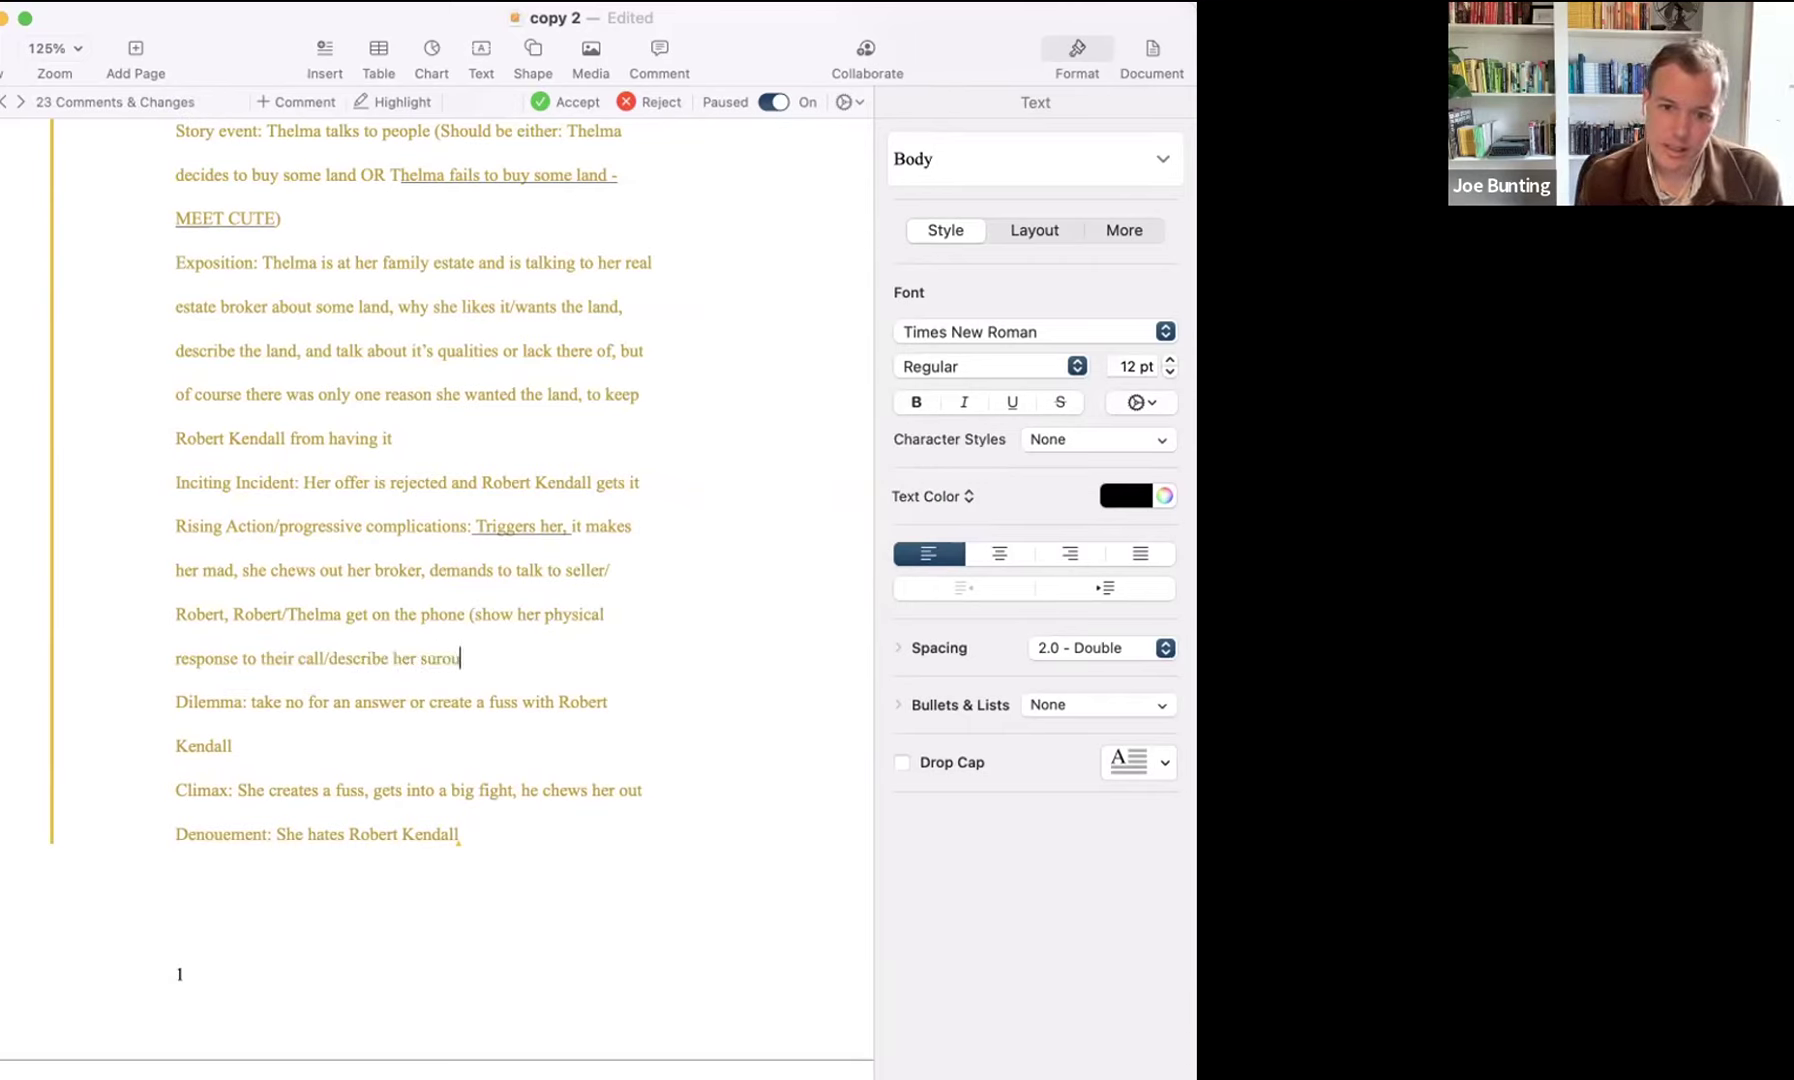
pyautogui.write('ndings)')
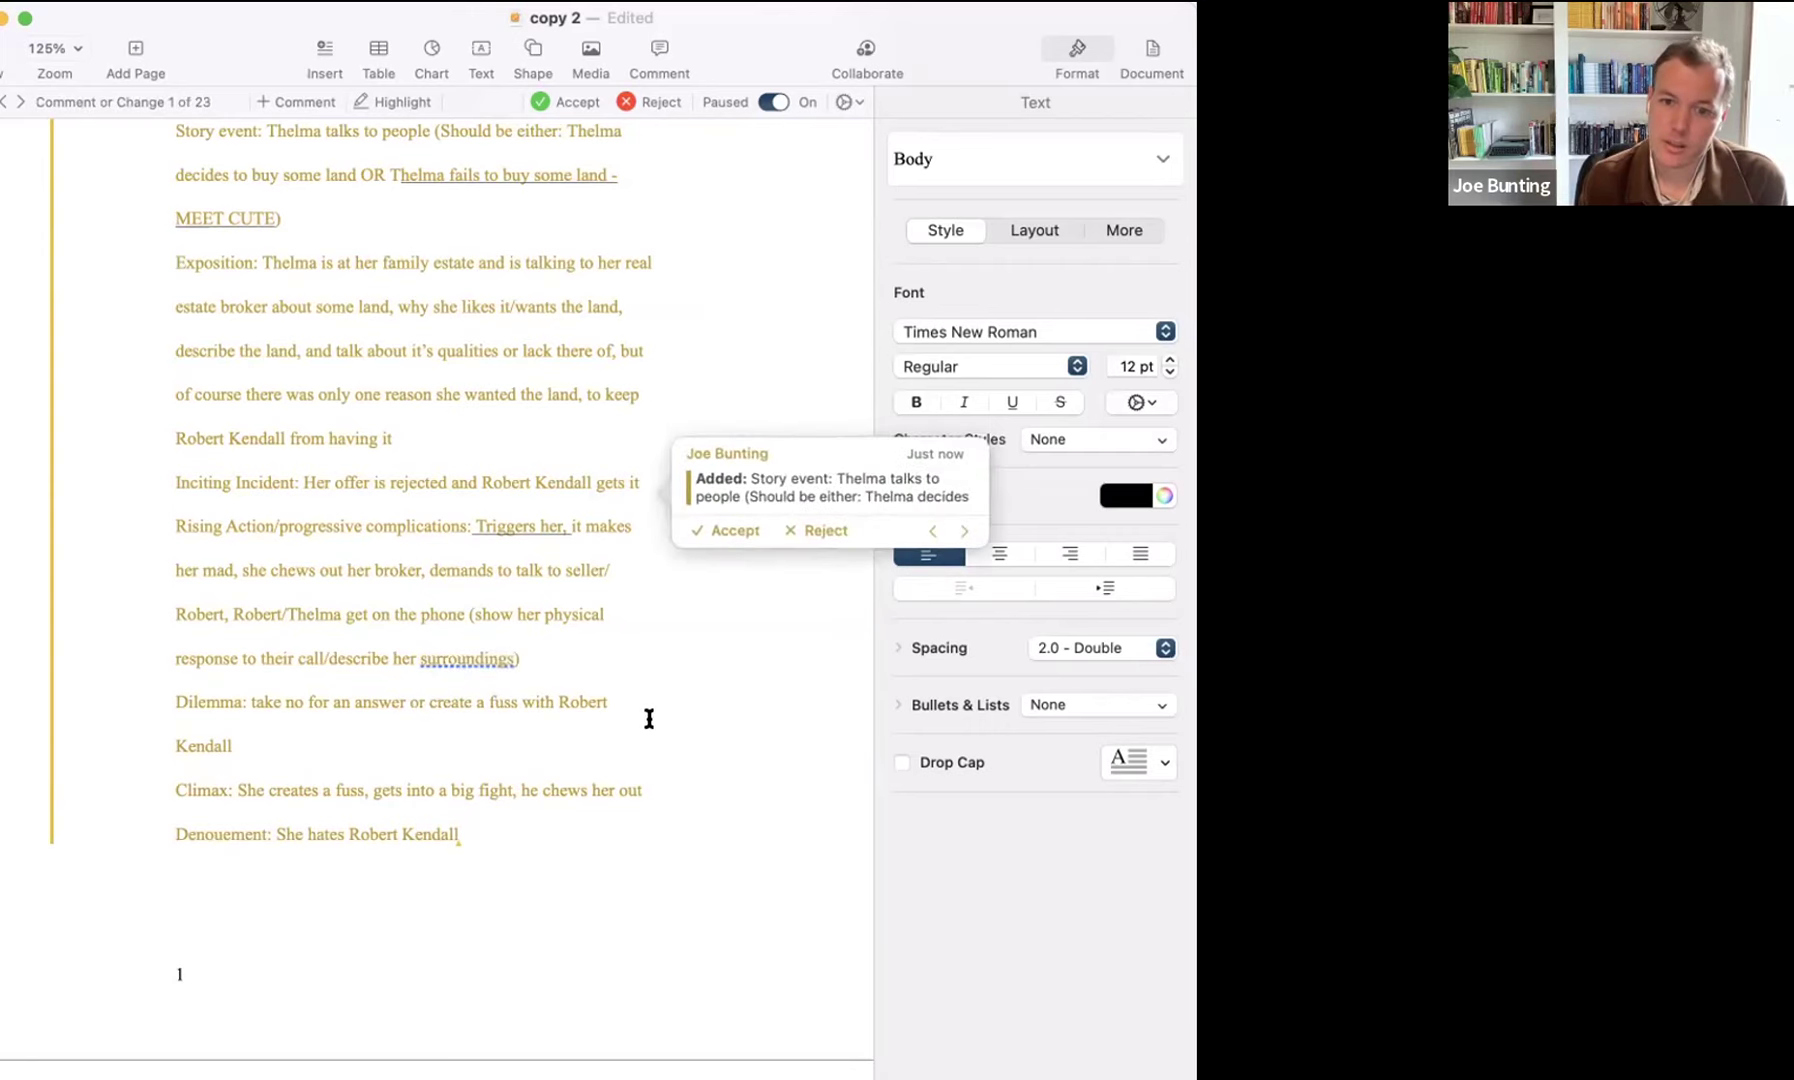
pyautogui.click(649, 718)
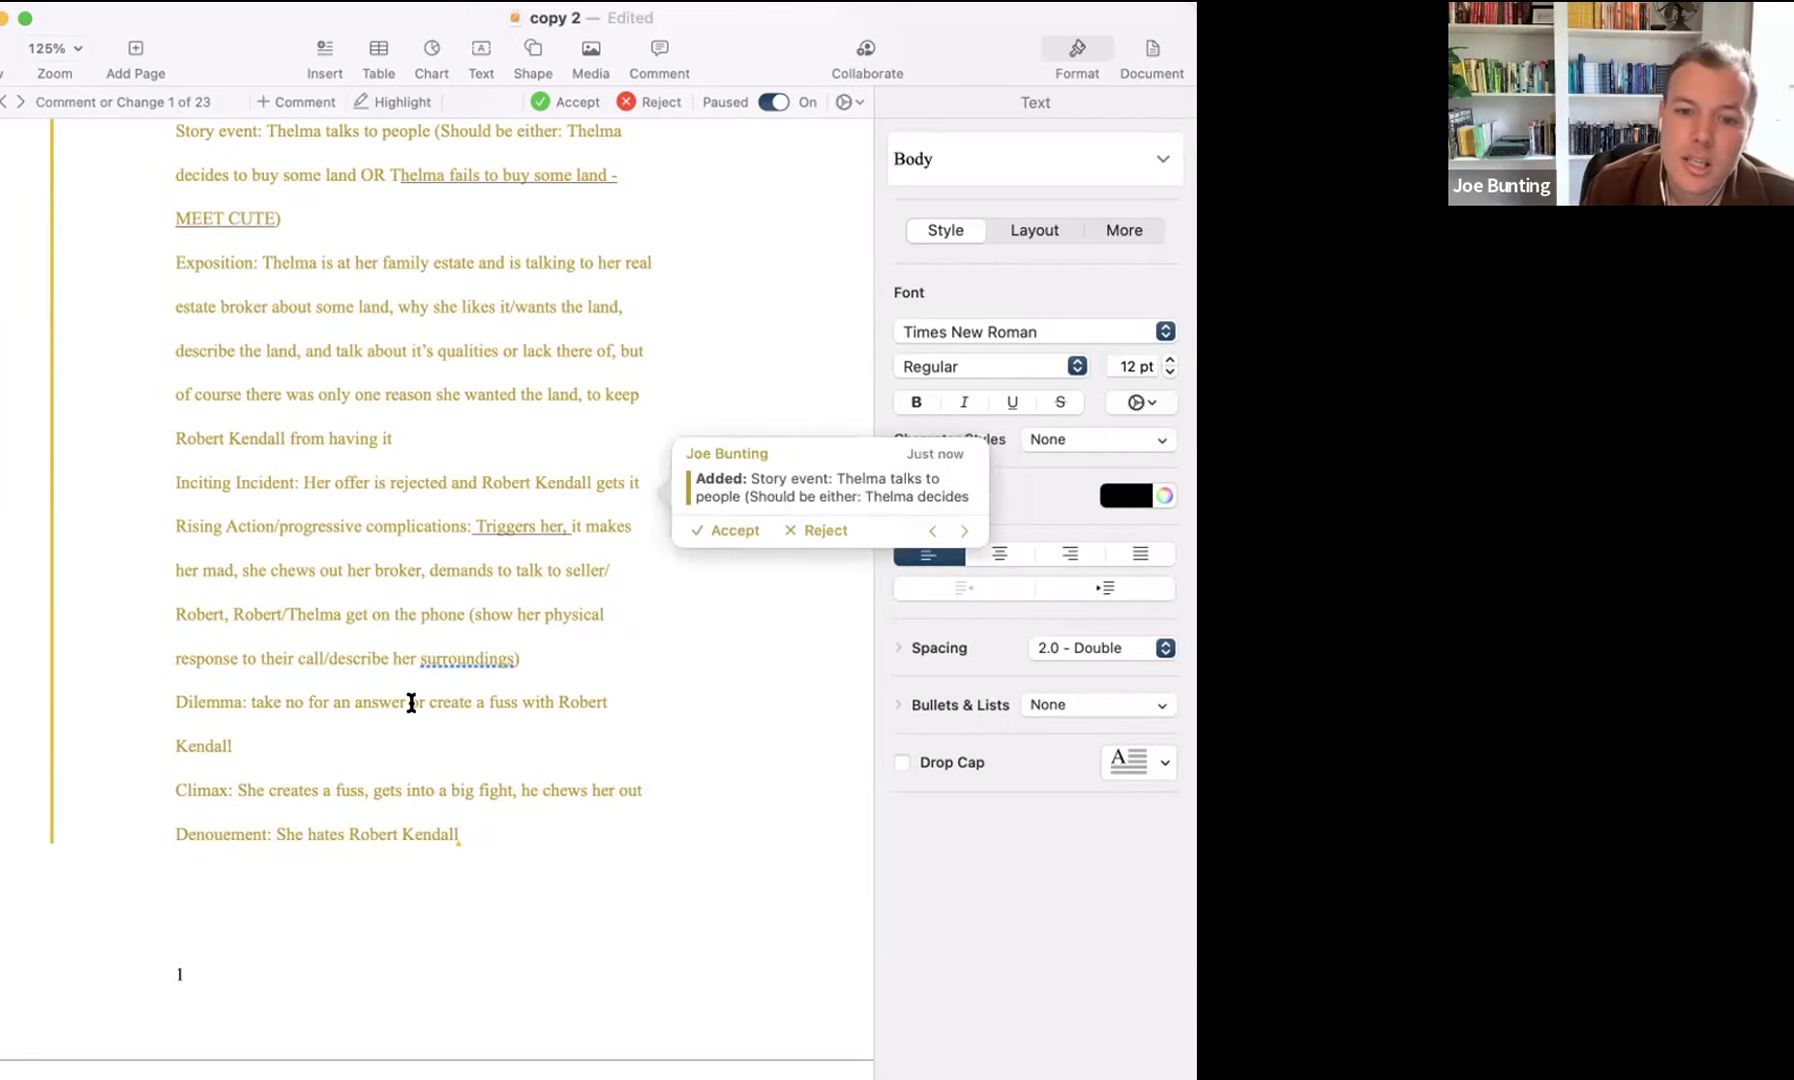
pyautogui.moveTo(411, 703); pyautogui.dragTo(180, 701)
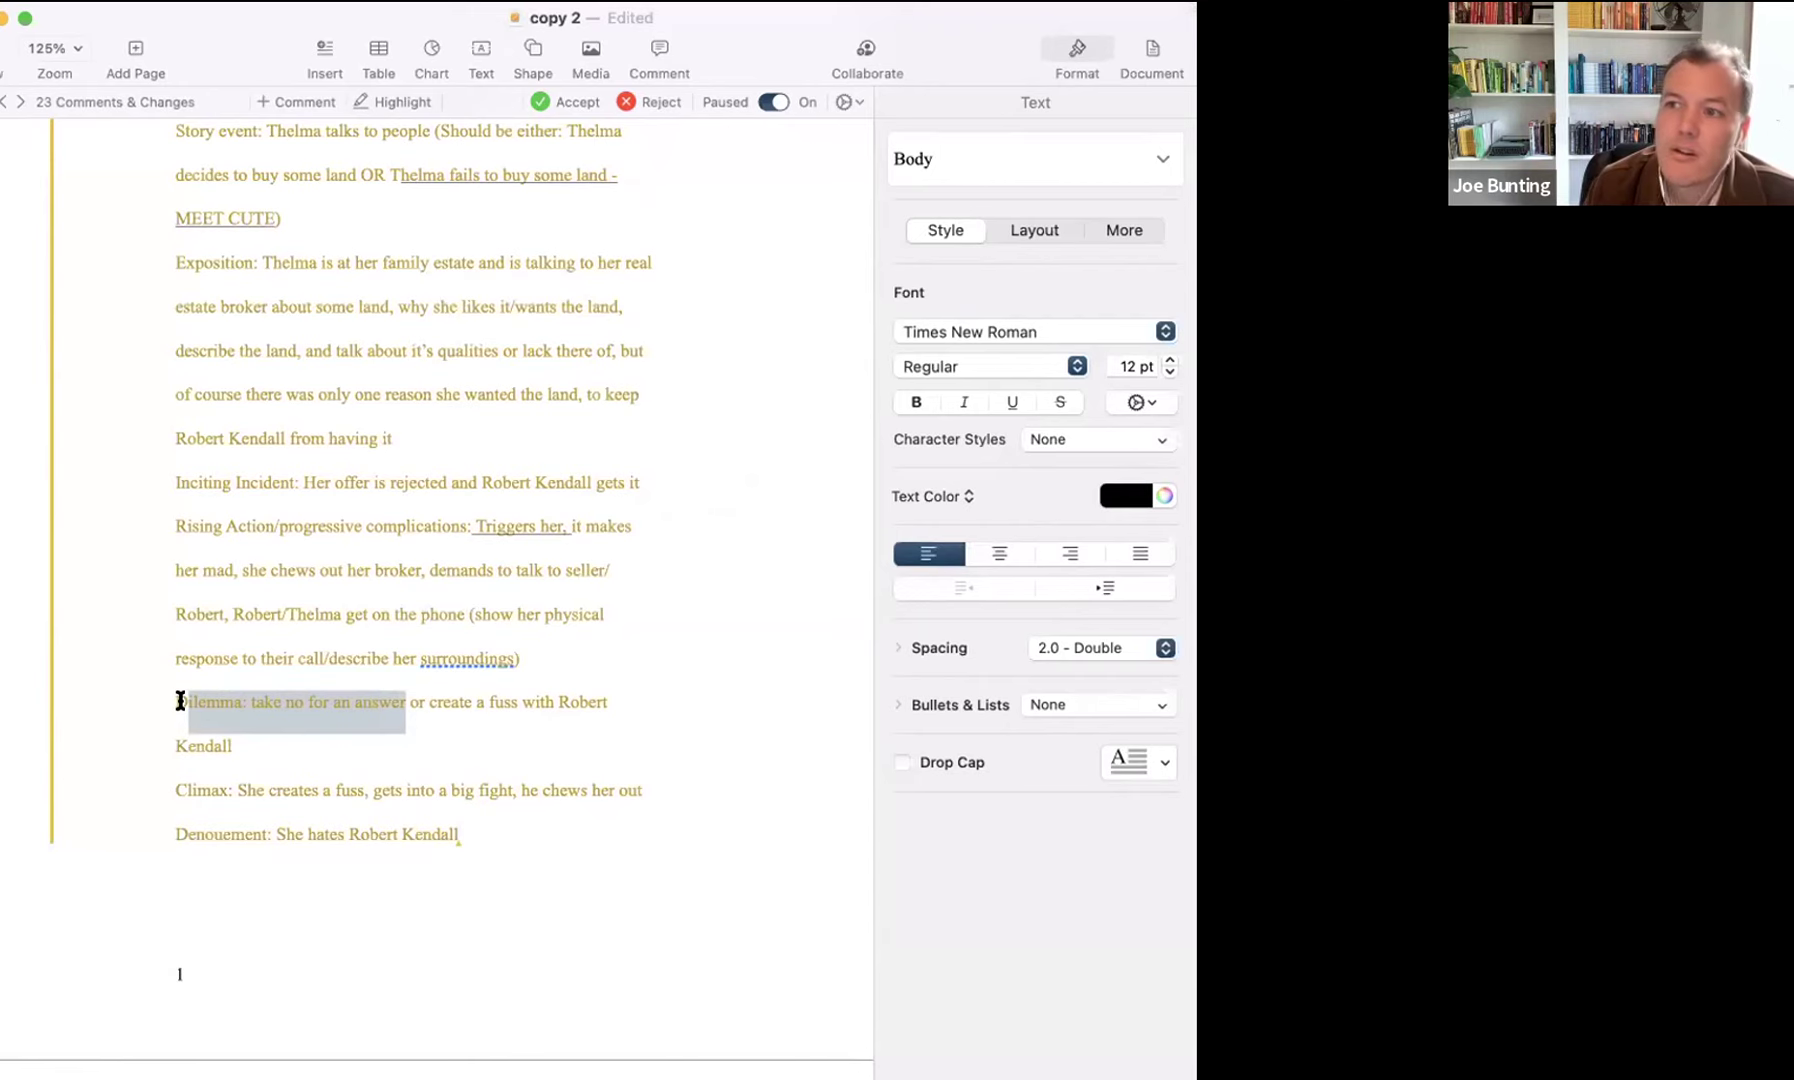
pyautogui.click(178, 701)
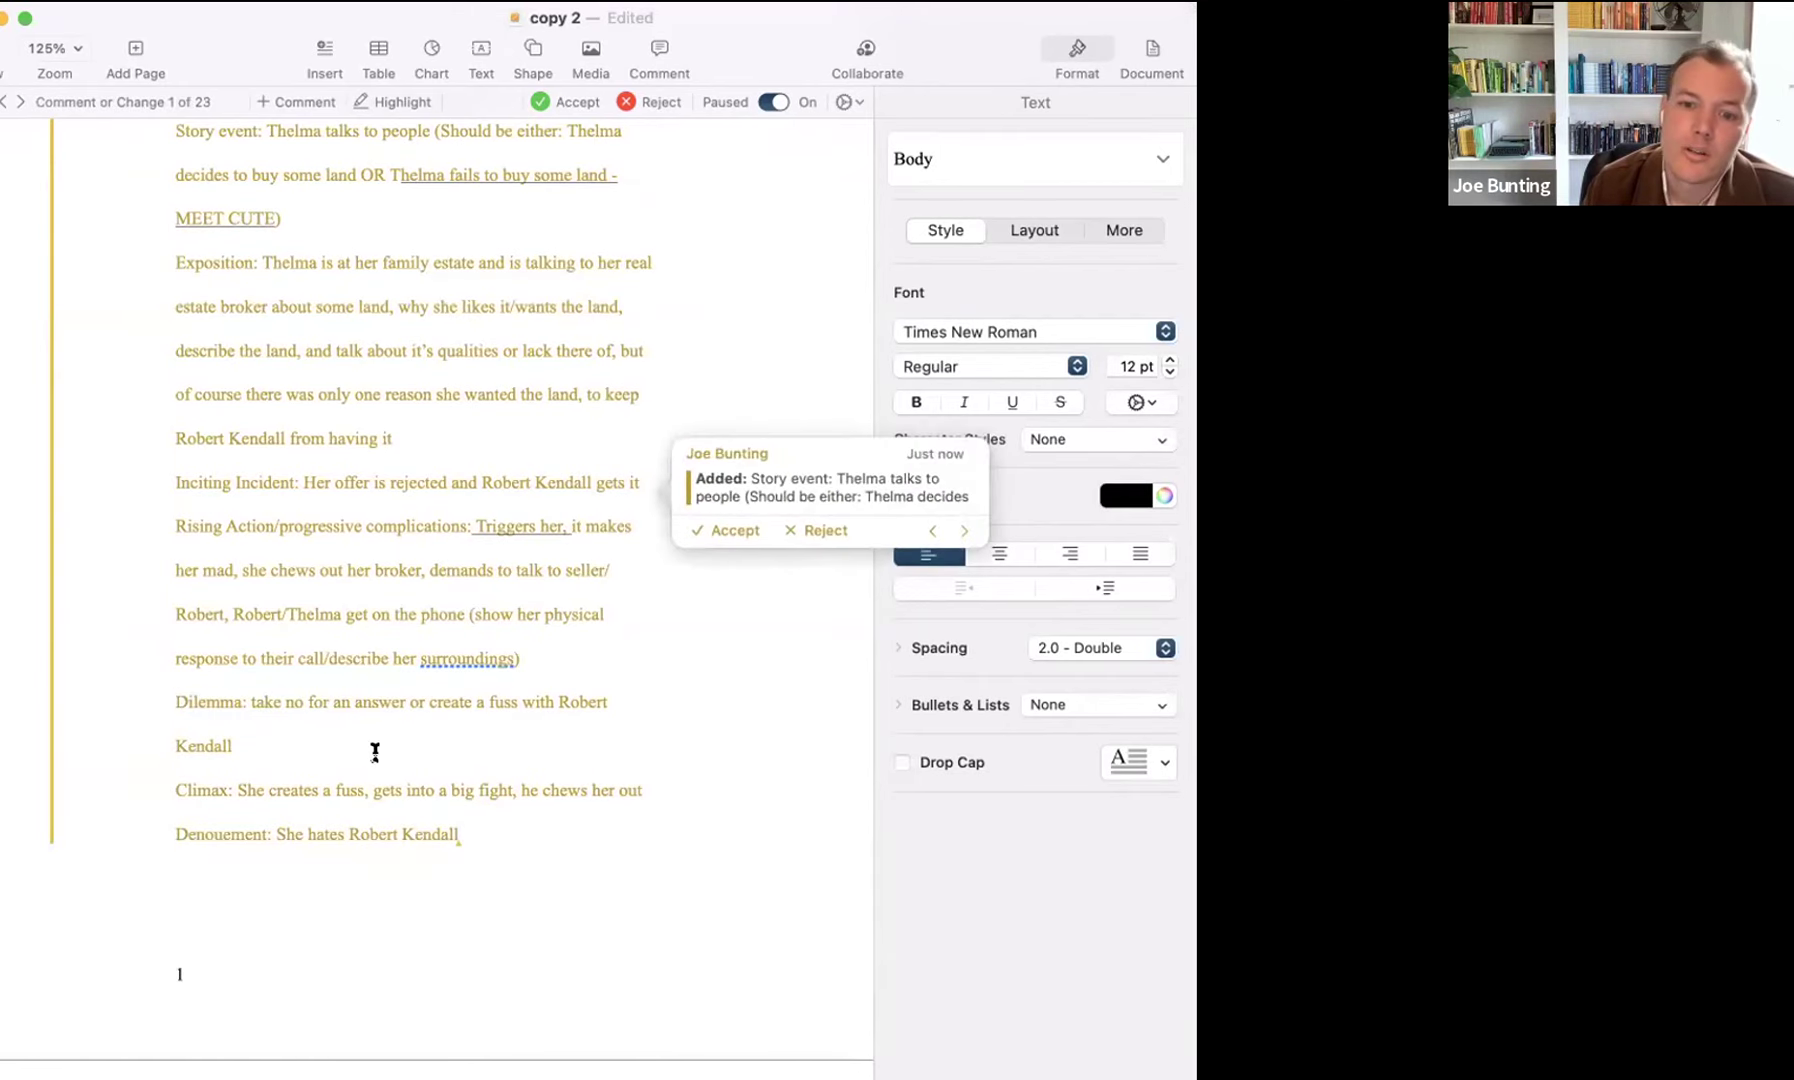
pyautogui.moveTo(429, 702); pyautogui.dragTo(420, 744)
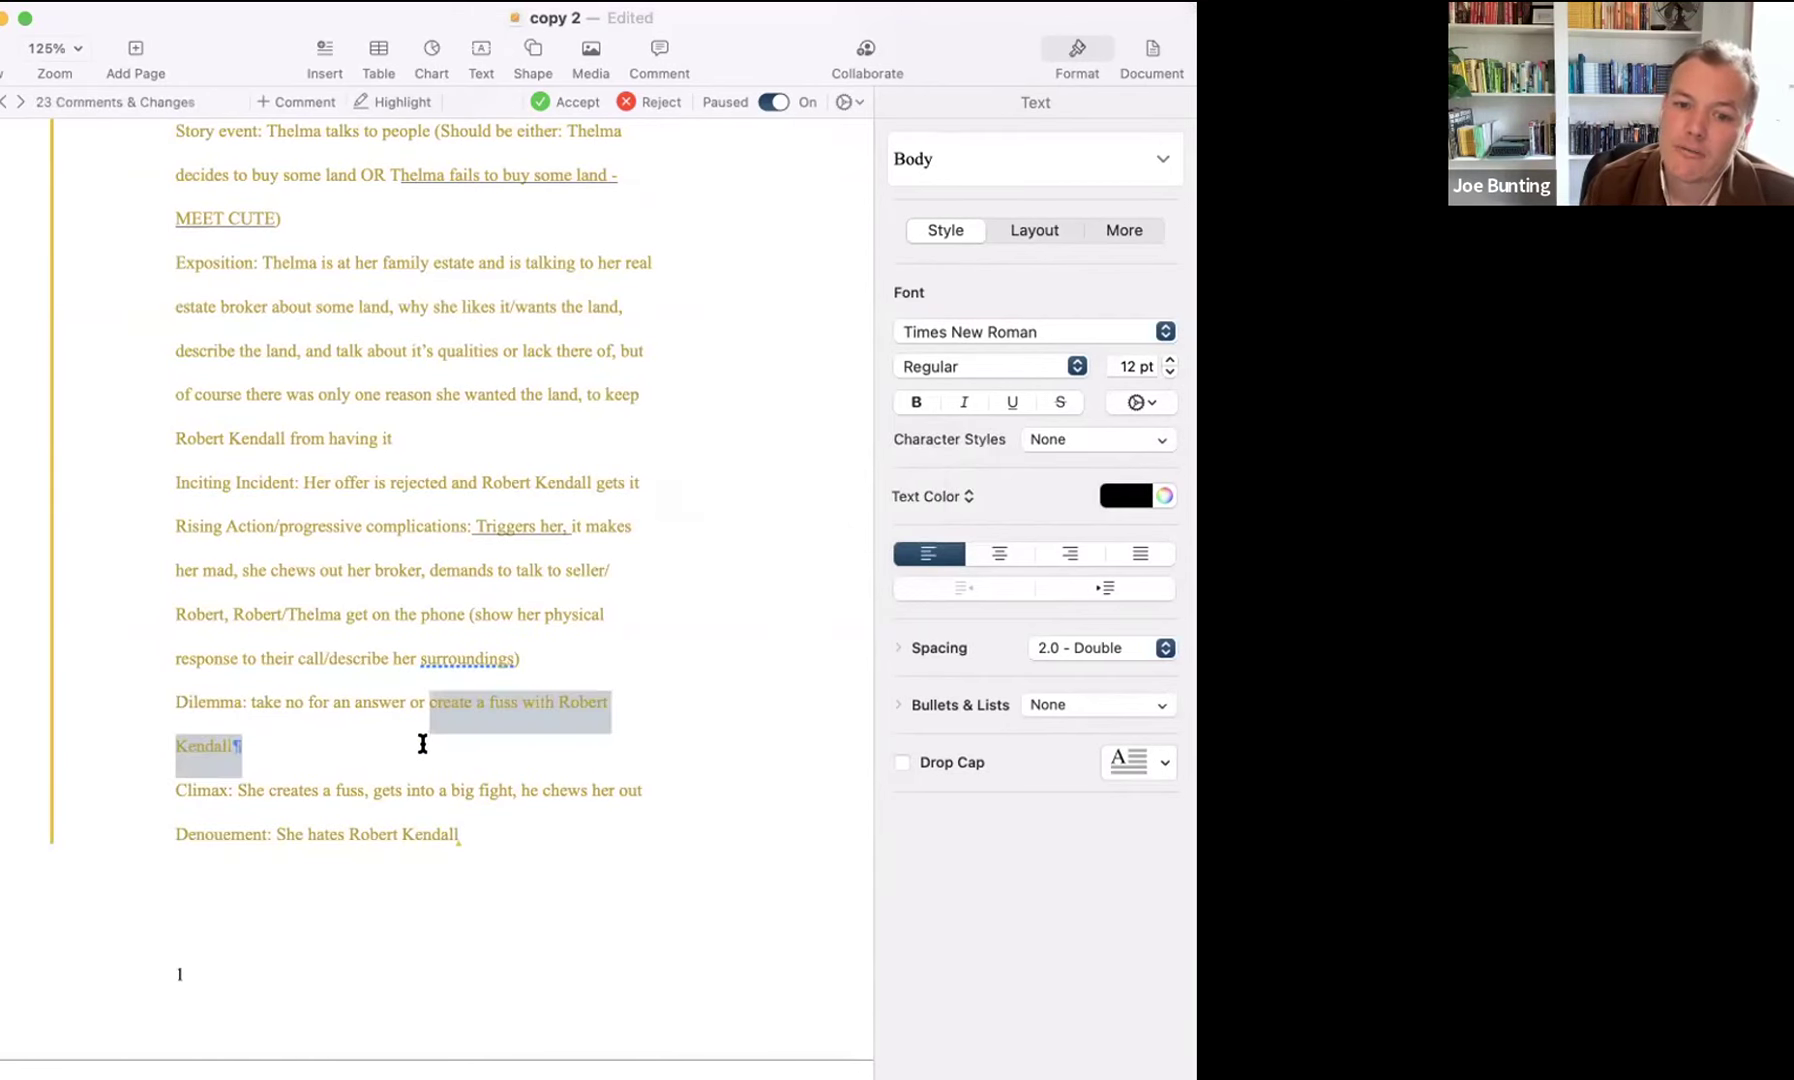
pyautogui.click(406, 746)
pyautogui.scroll(-2, 406, 746)
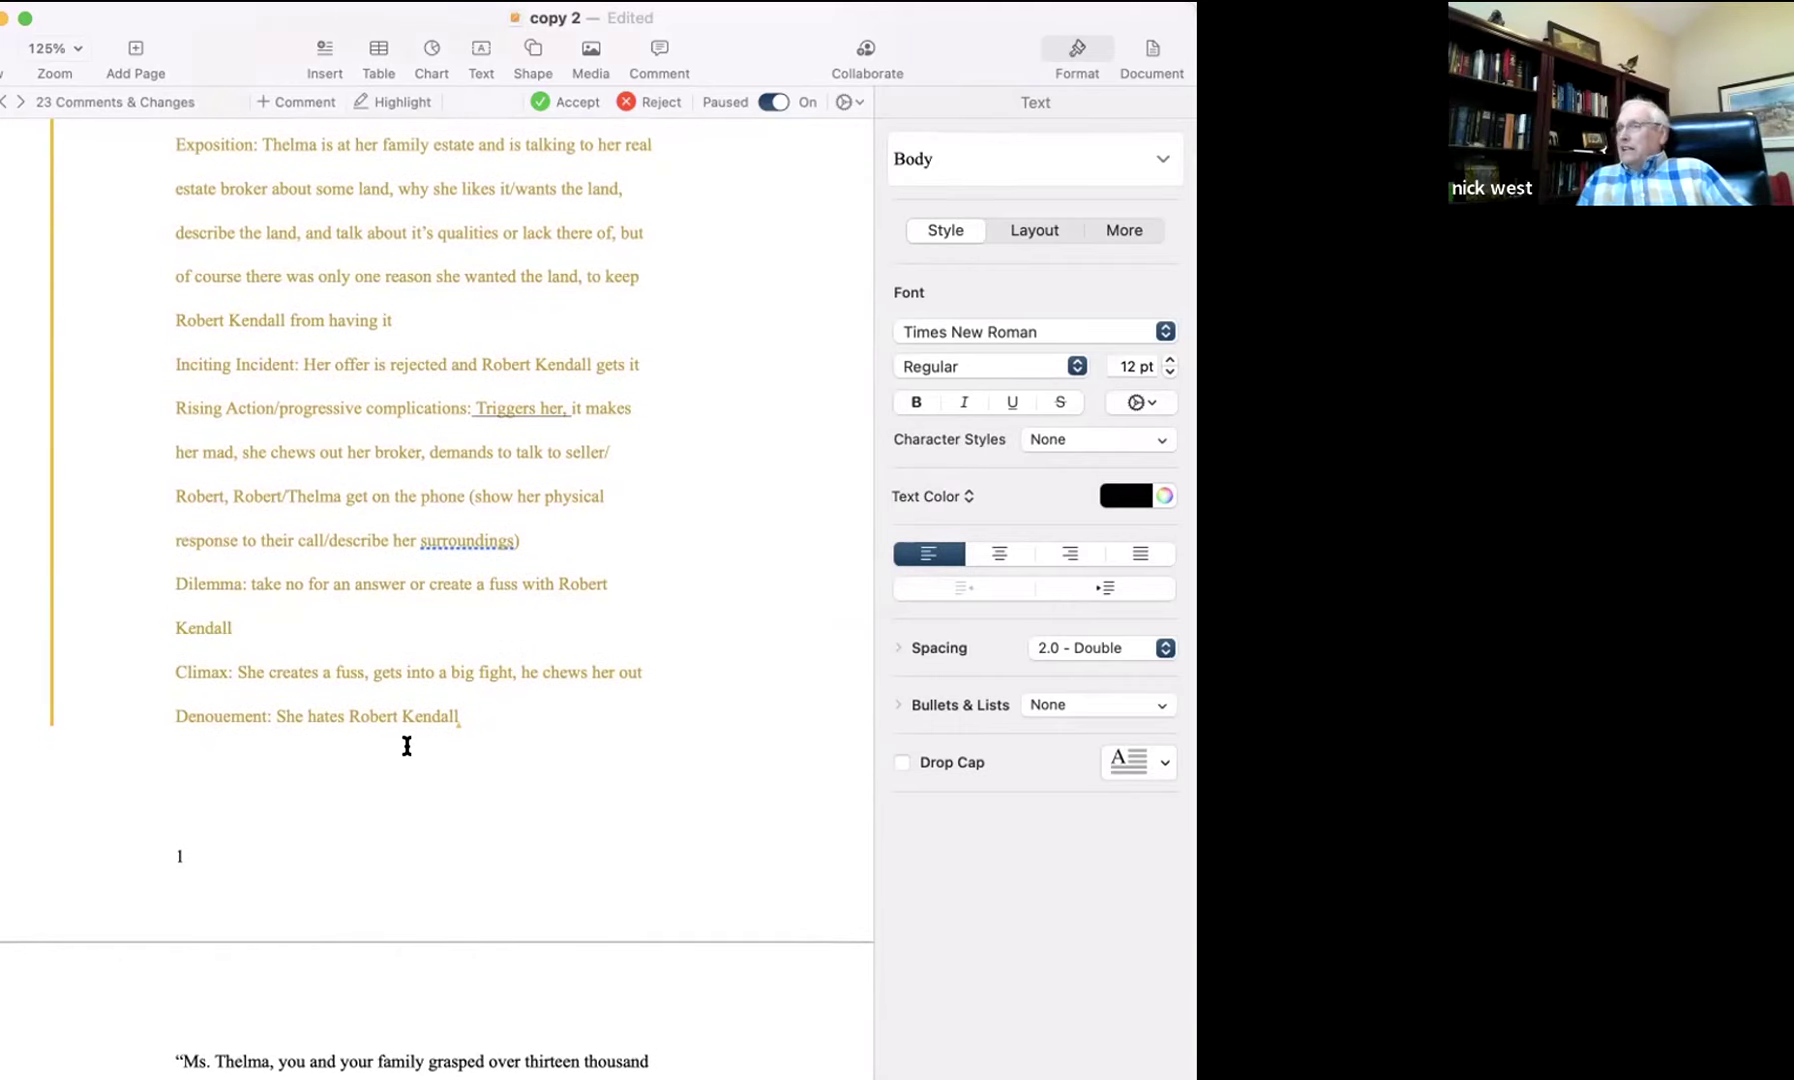
pyautogui.scroll(2, 332, 776)
pyautogui.moveTo(332, 776)
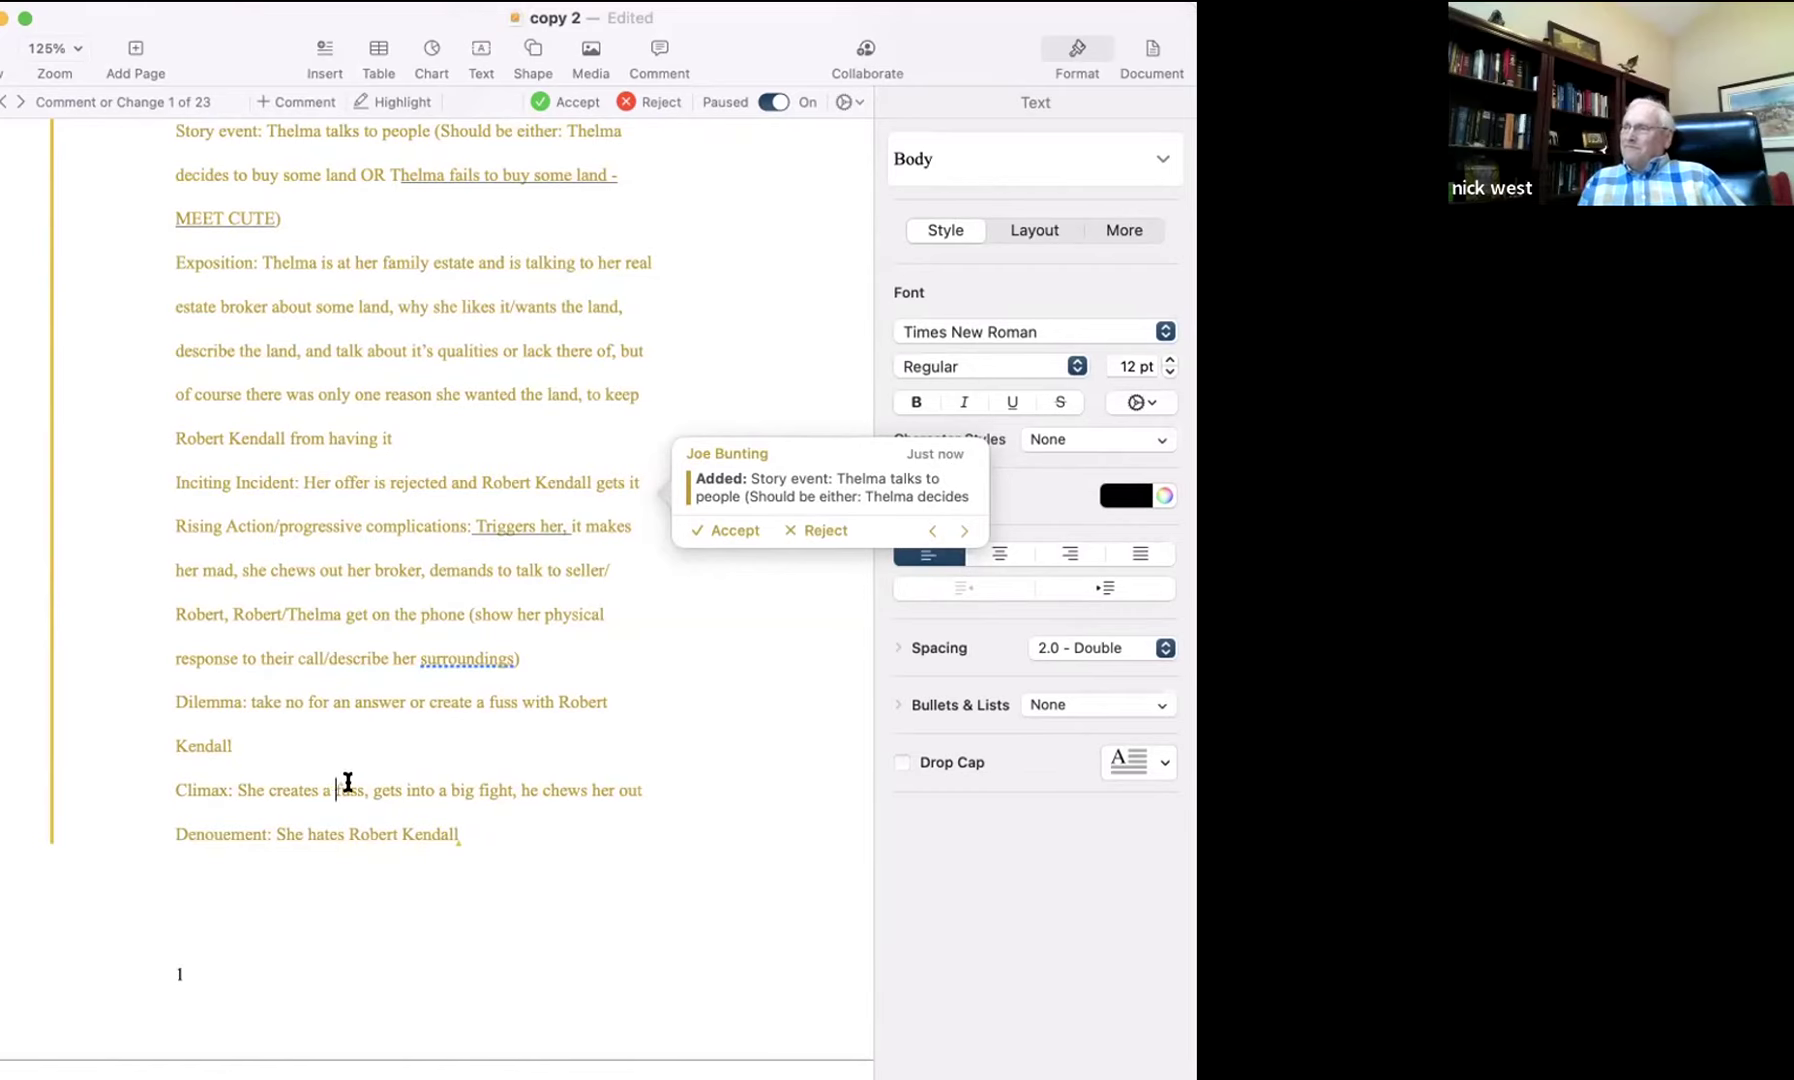
pyautogui.click(347, 788)
pyautogui.moveTo(364, 790); pyautogui.dragTo(250, 795)
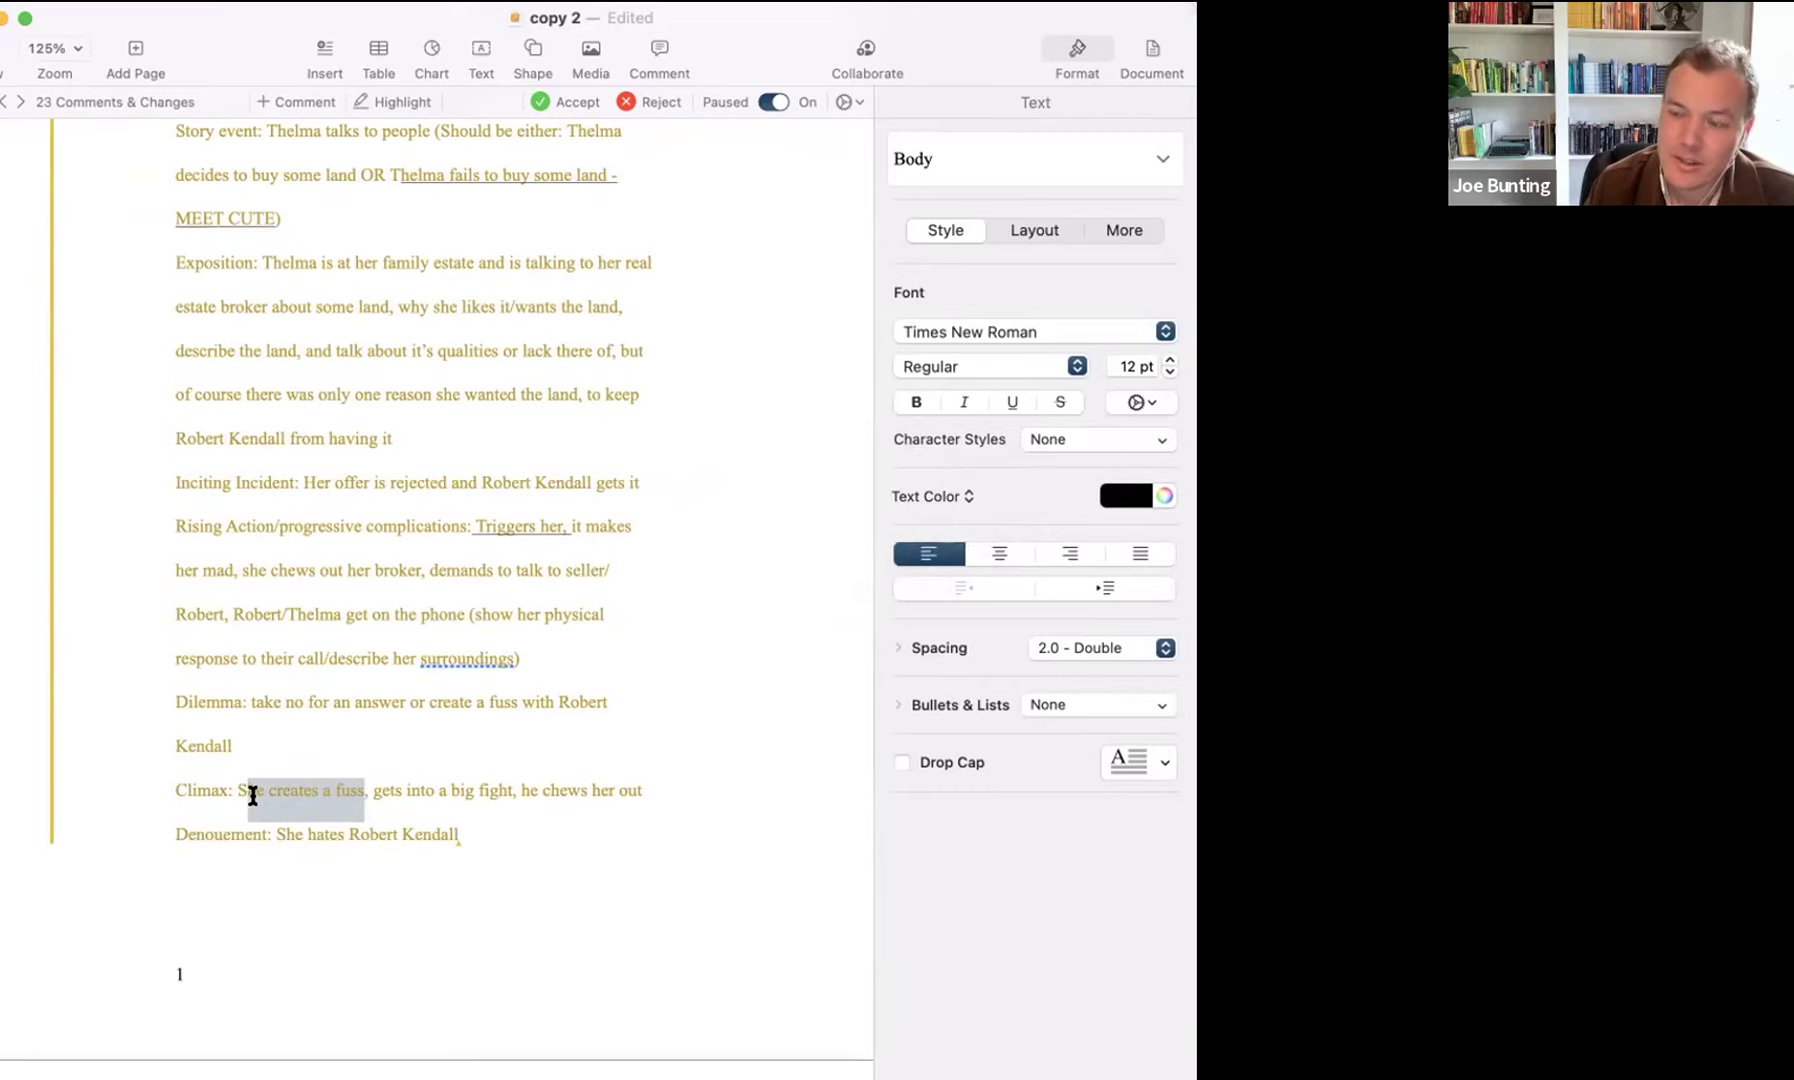
pyautogui.click(252, 795)
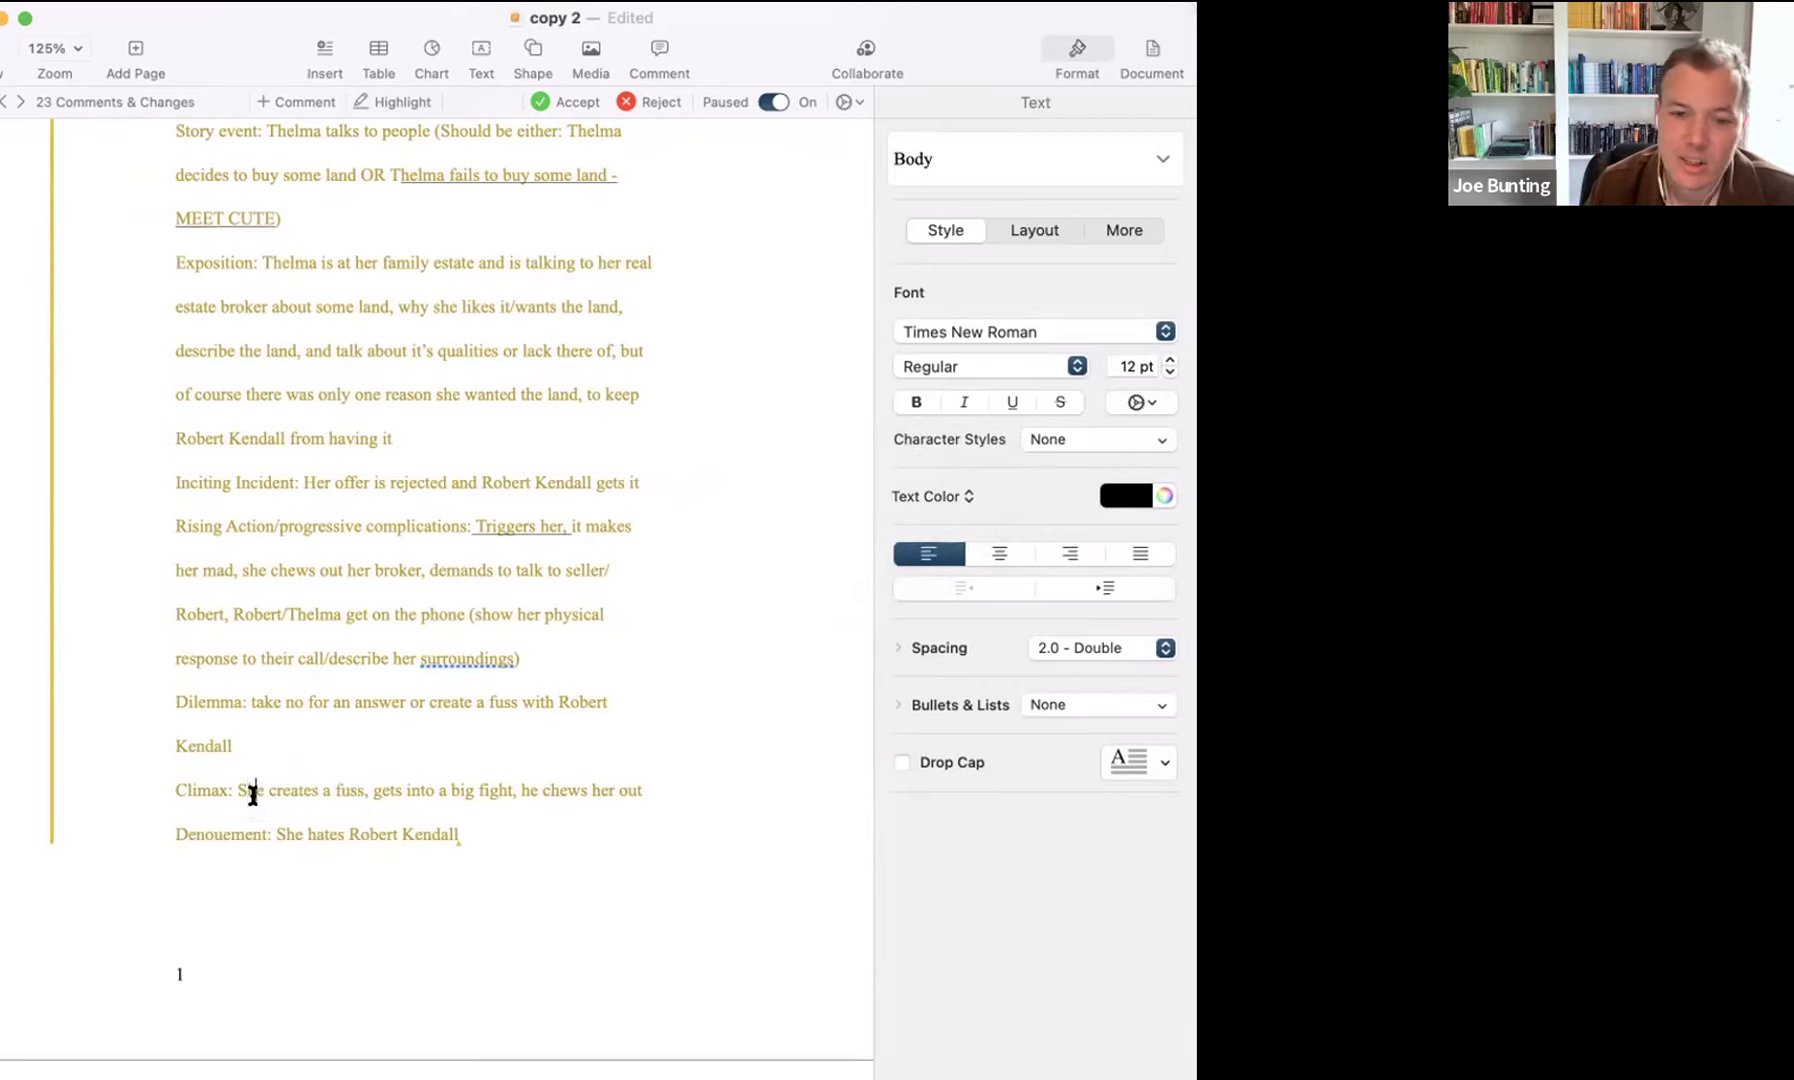
pyautogui.moveTo(247, 795); pyautogui.dragTo(319, 790)
pyautogui.scroll(-5, 215, 920)
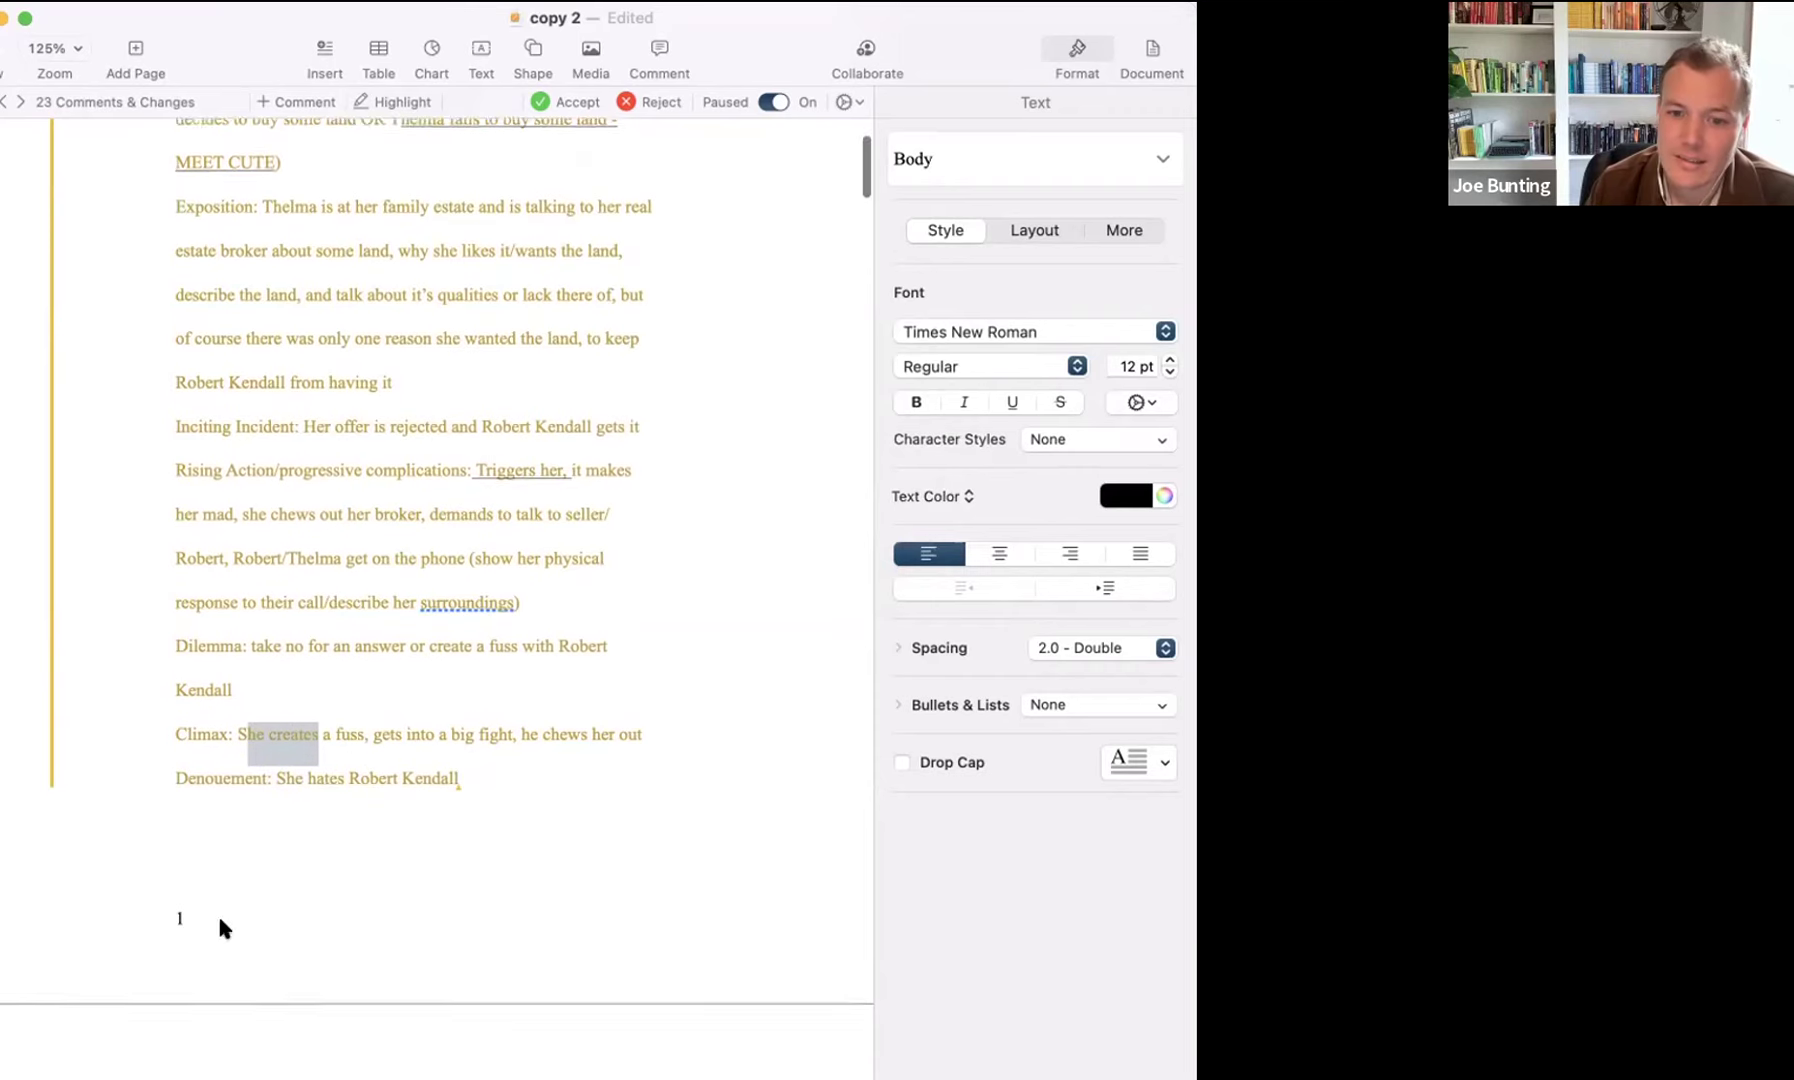
pyautogui.click(336, 792)
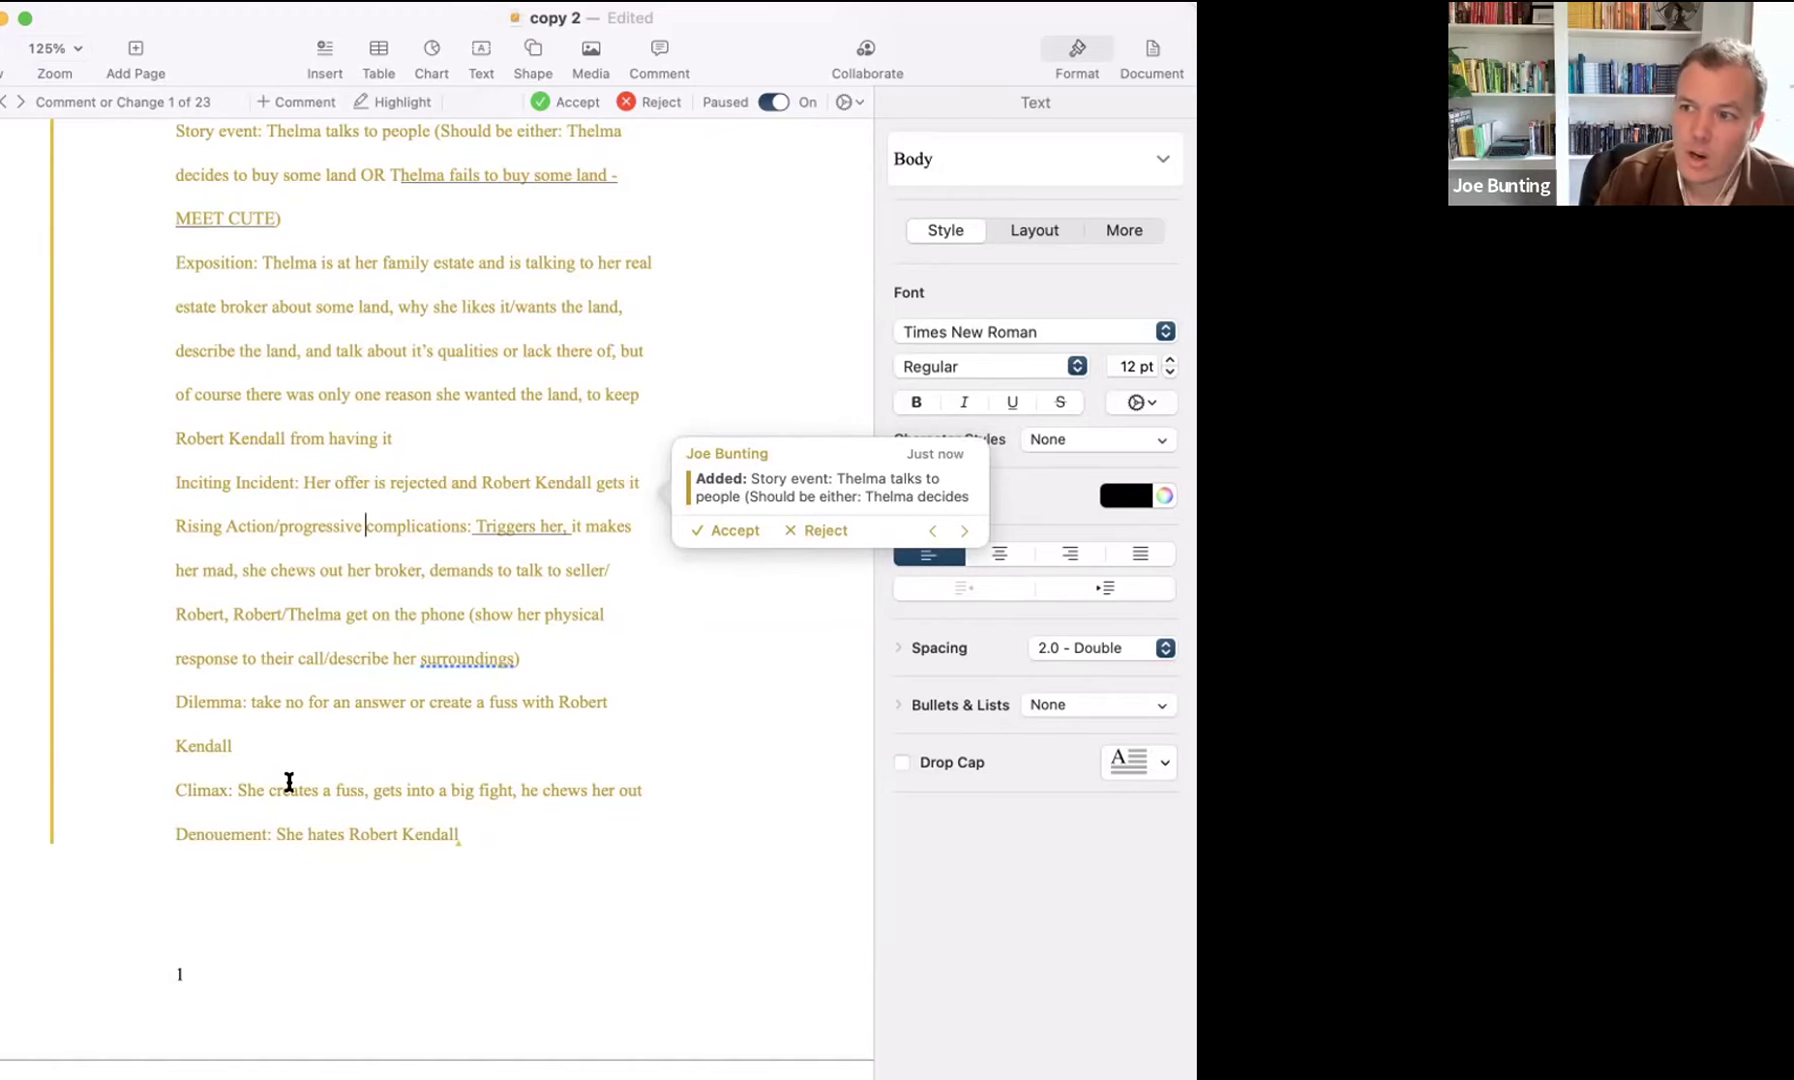
# - Add the line 'Length: 1500 - 2500 words' below the MEET CUTE) Story event line and select it
pyautogui.scroll(-10, 121, 455)
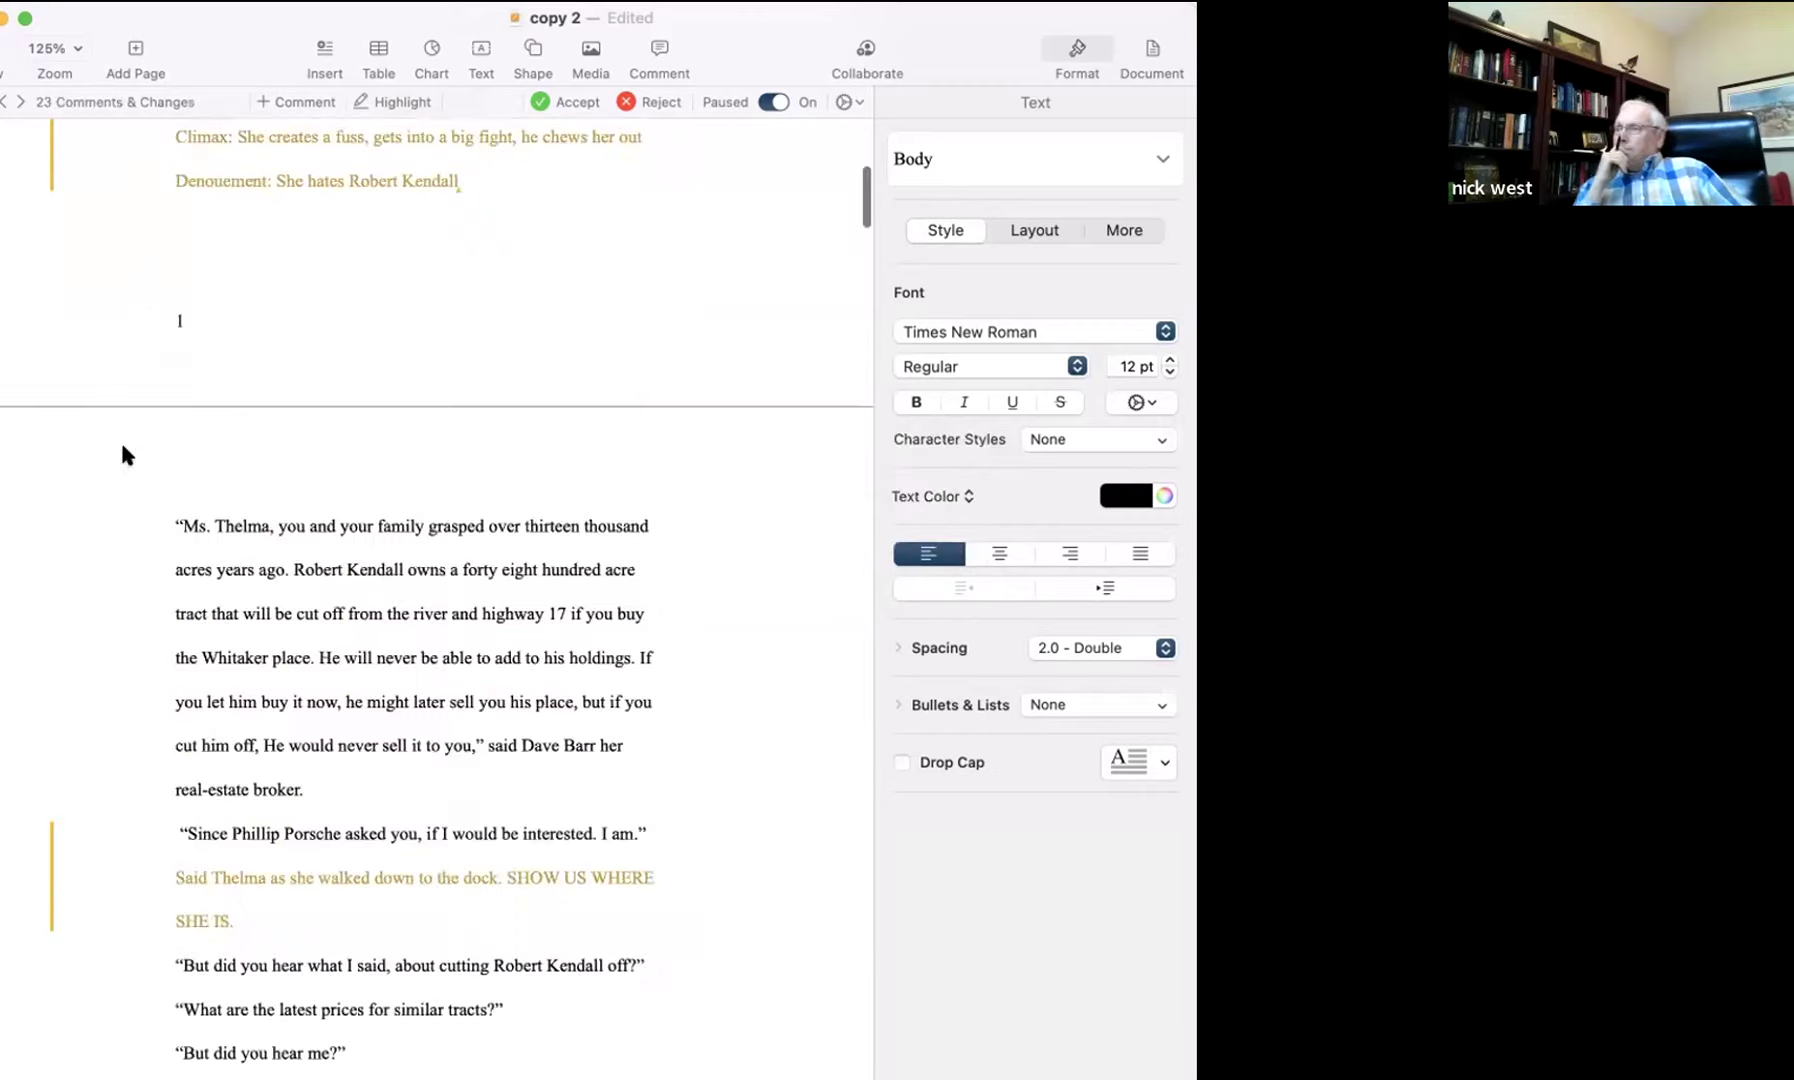
pyautogui.moveTo(156, 510); pyautogui.dragTo(580, 820)
pyautogui.scroll(4, 650, 748)
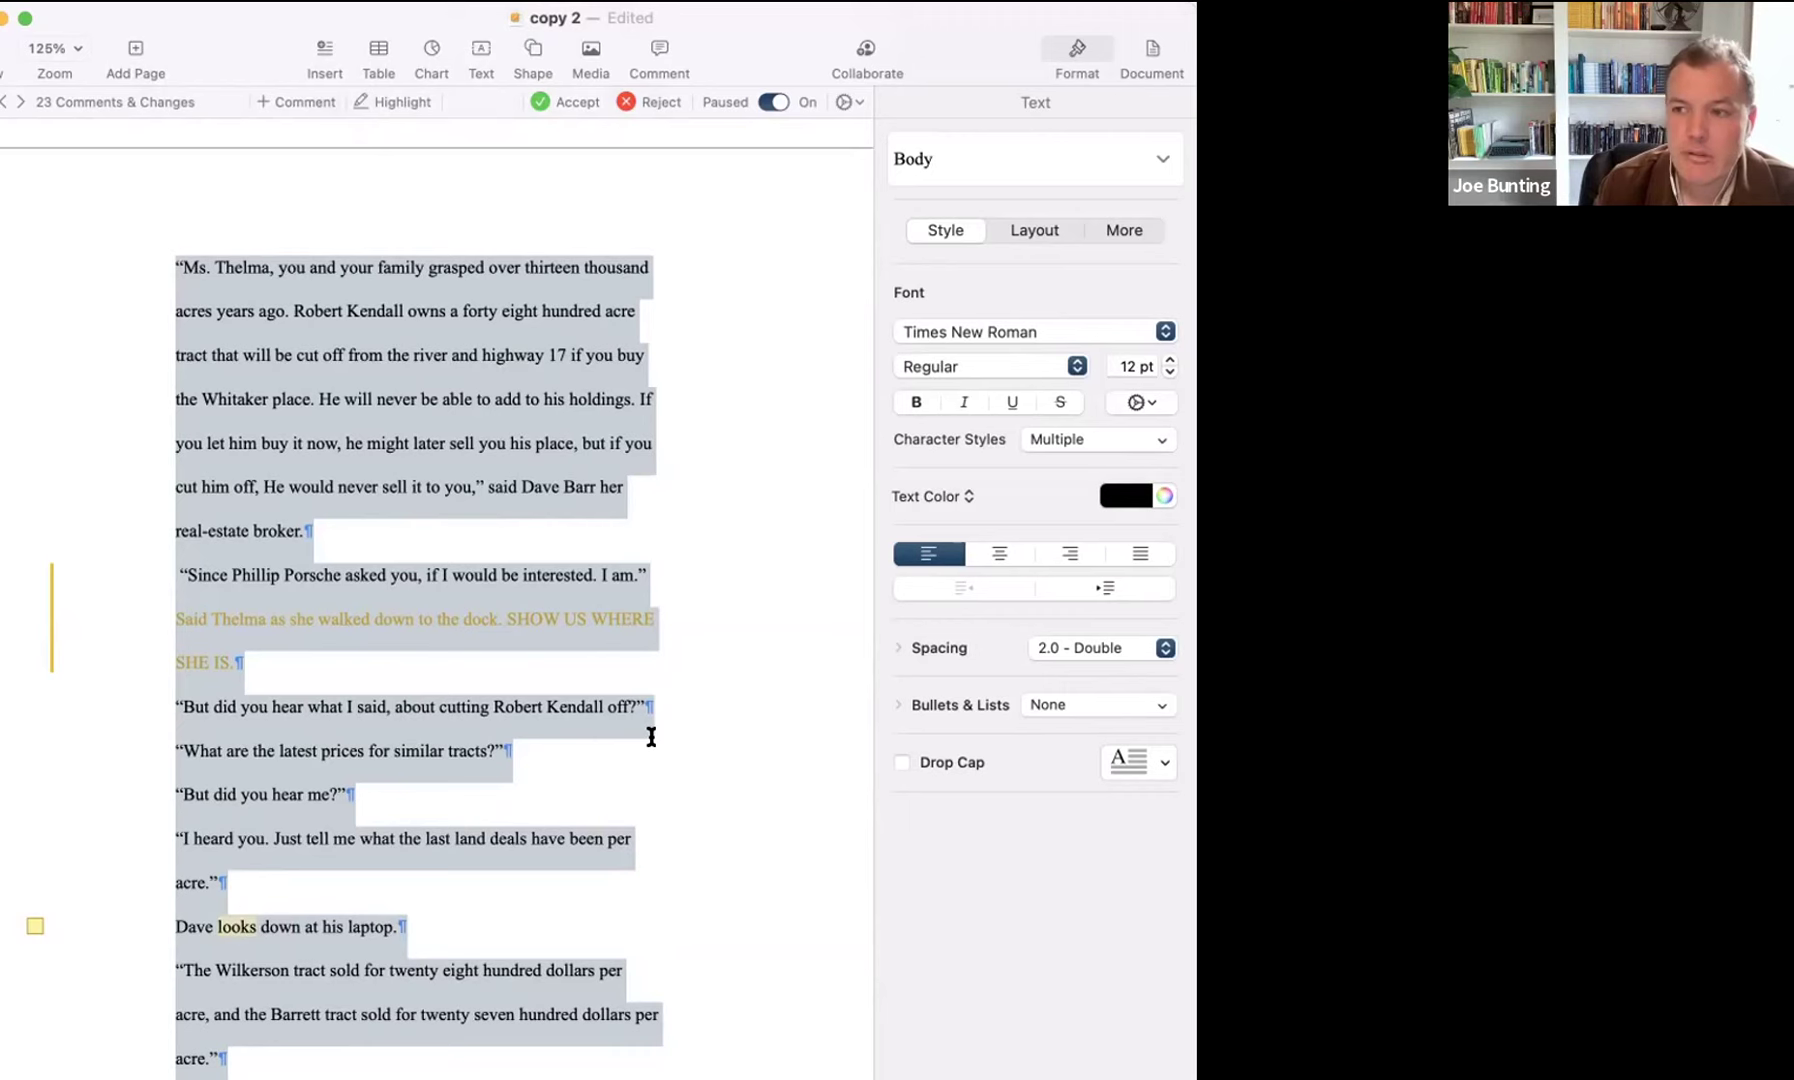
pyautogui.scroll(10, 651, 736)
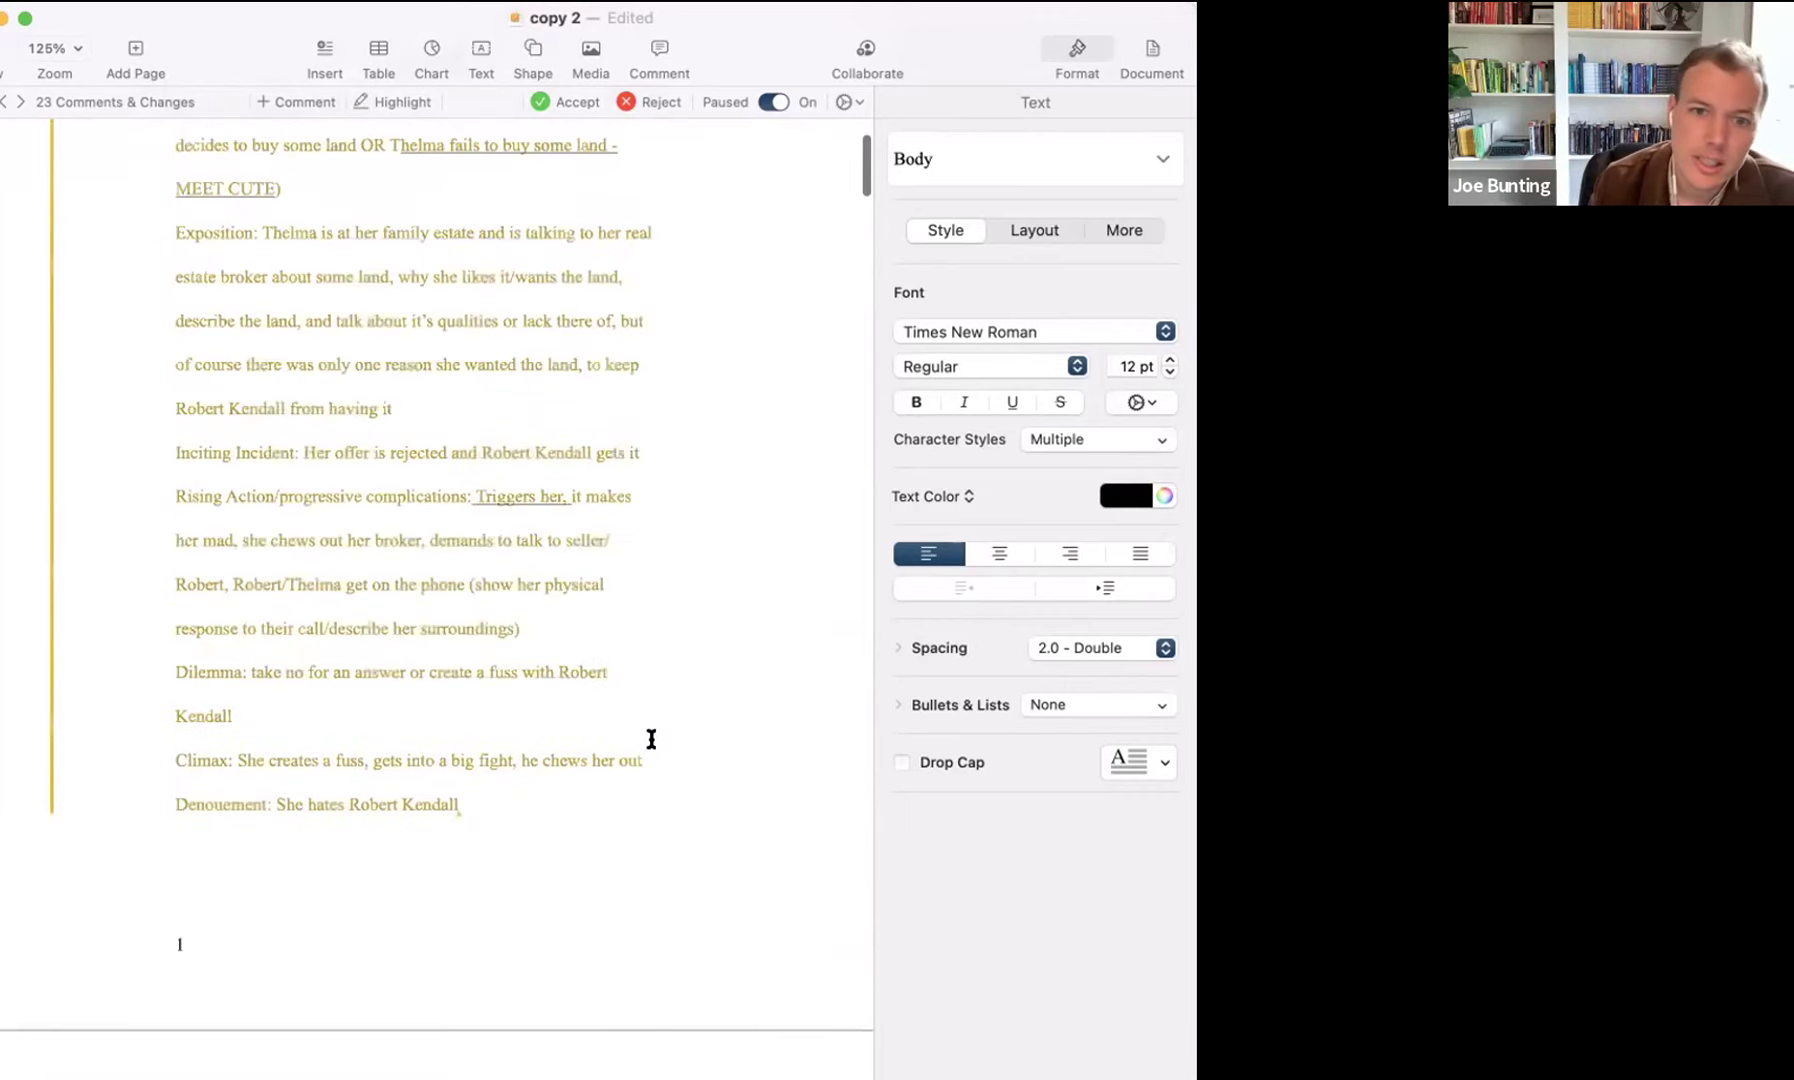
pyautogui.scroll(5, 680, 716)
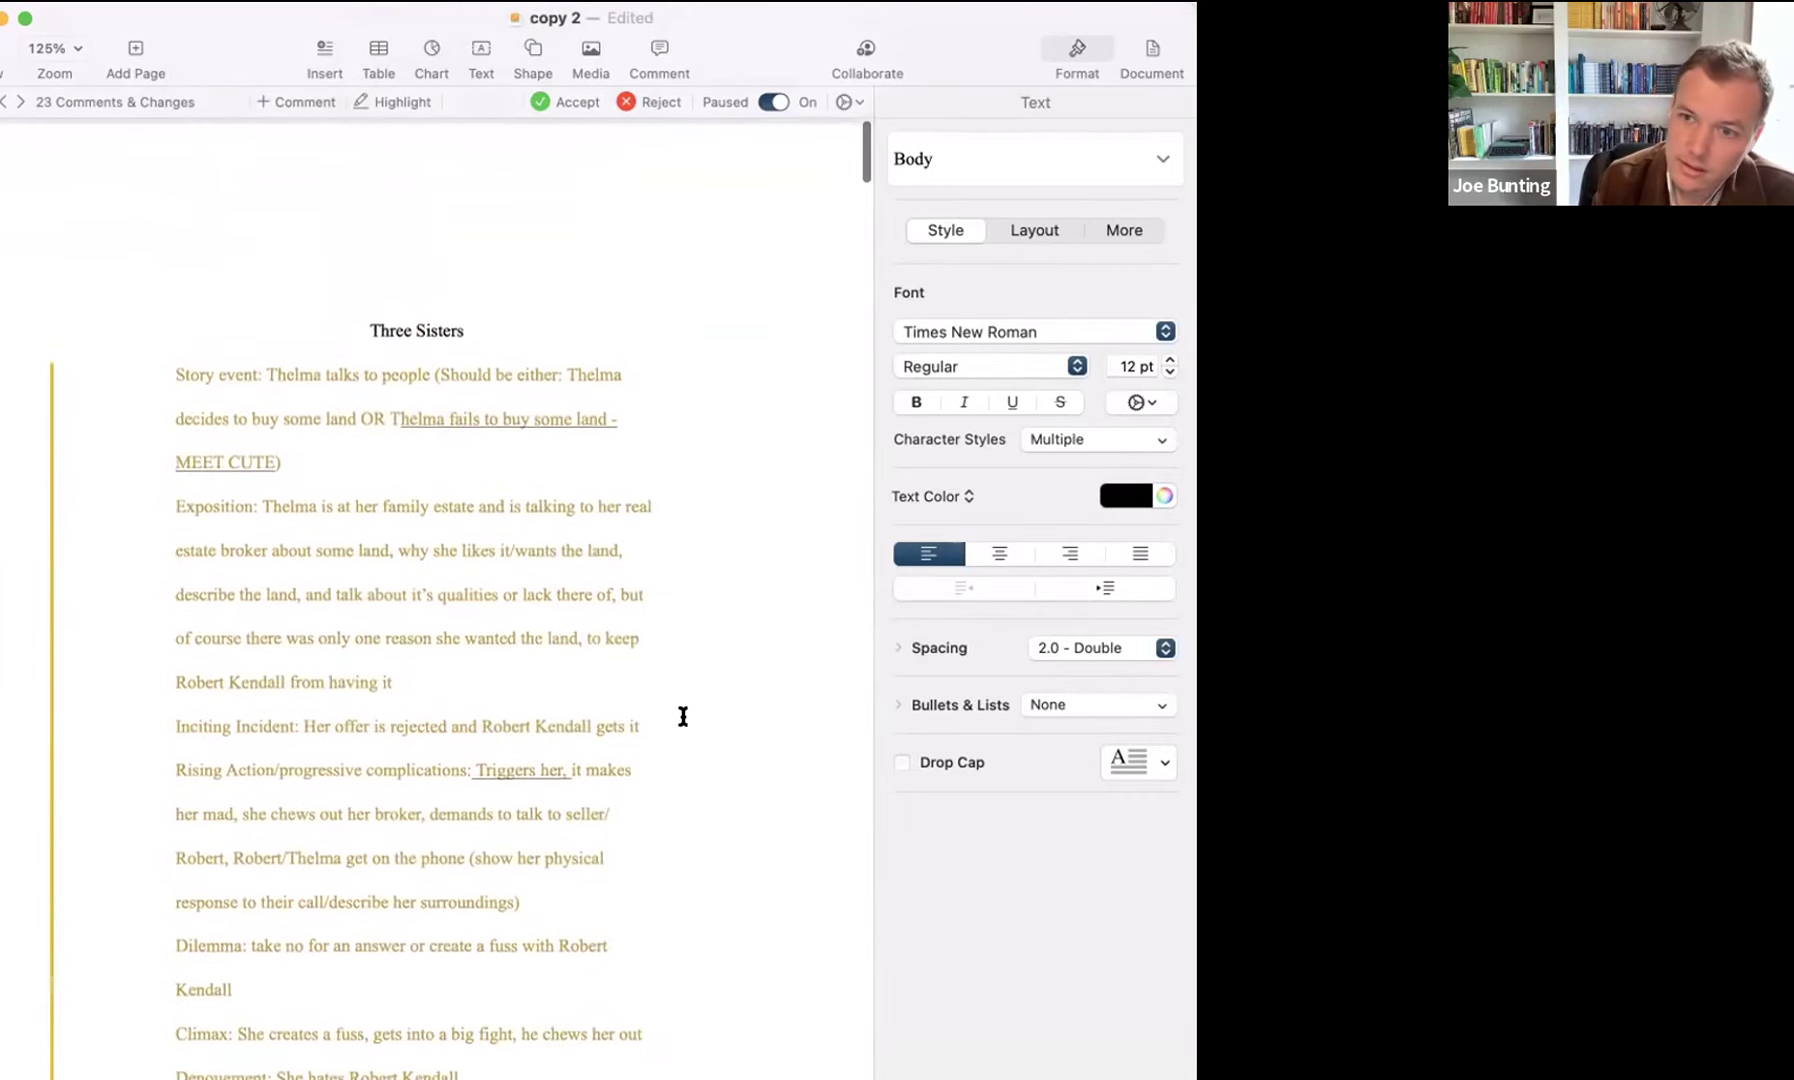
pyautogui.click(355, 465)
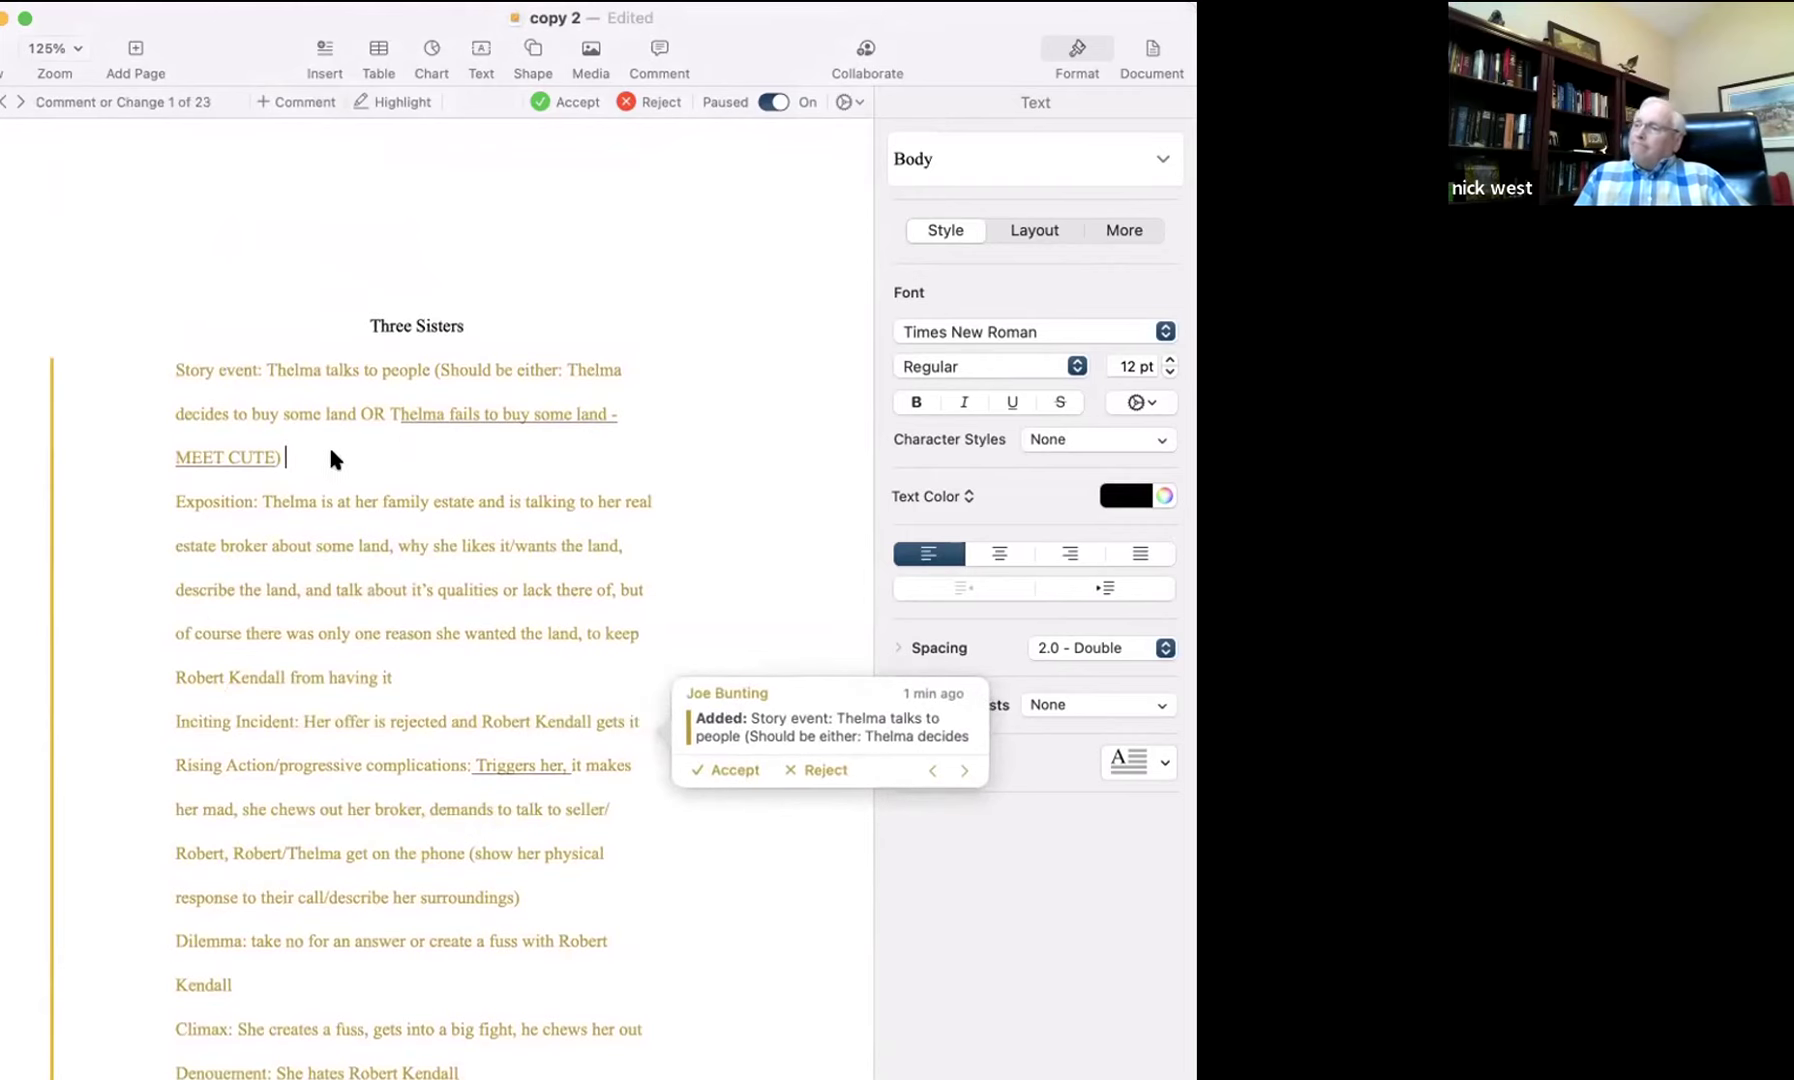
pyautogui.press('Return')
pyautogui.write('L')
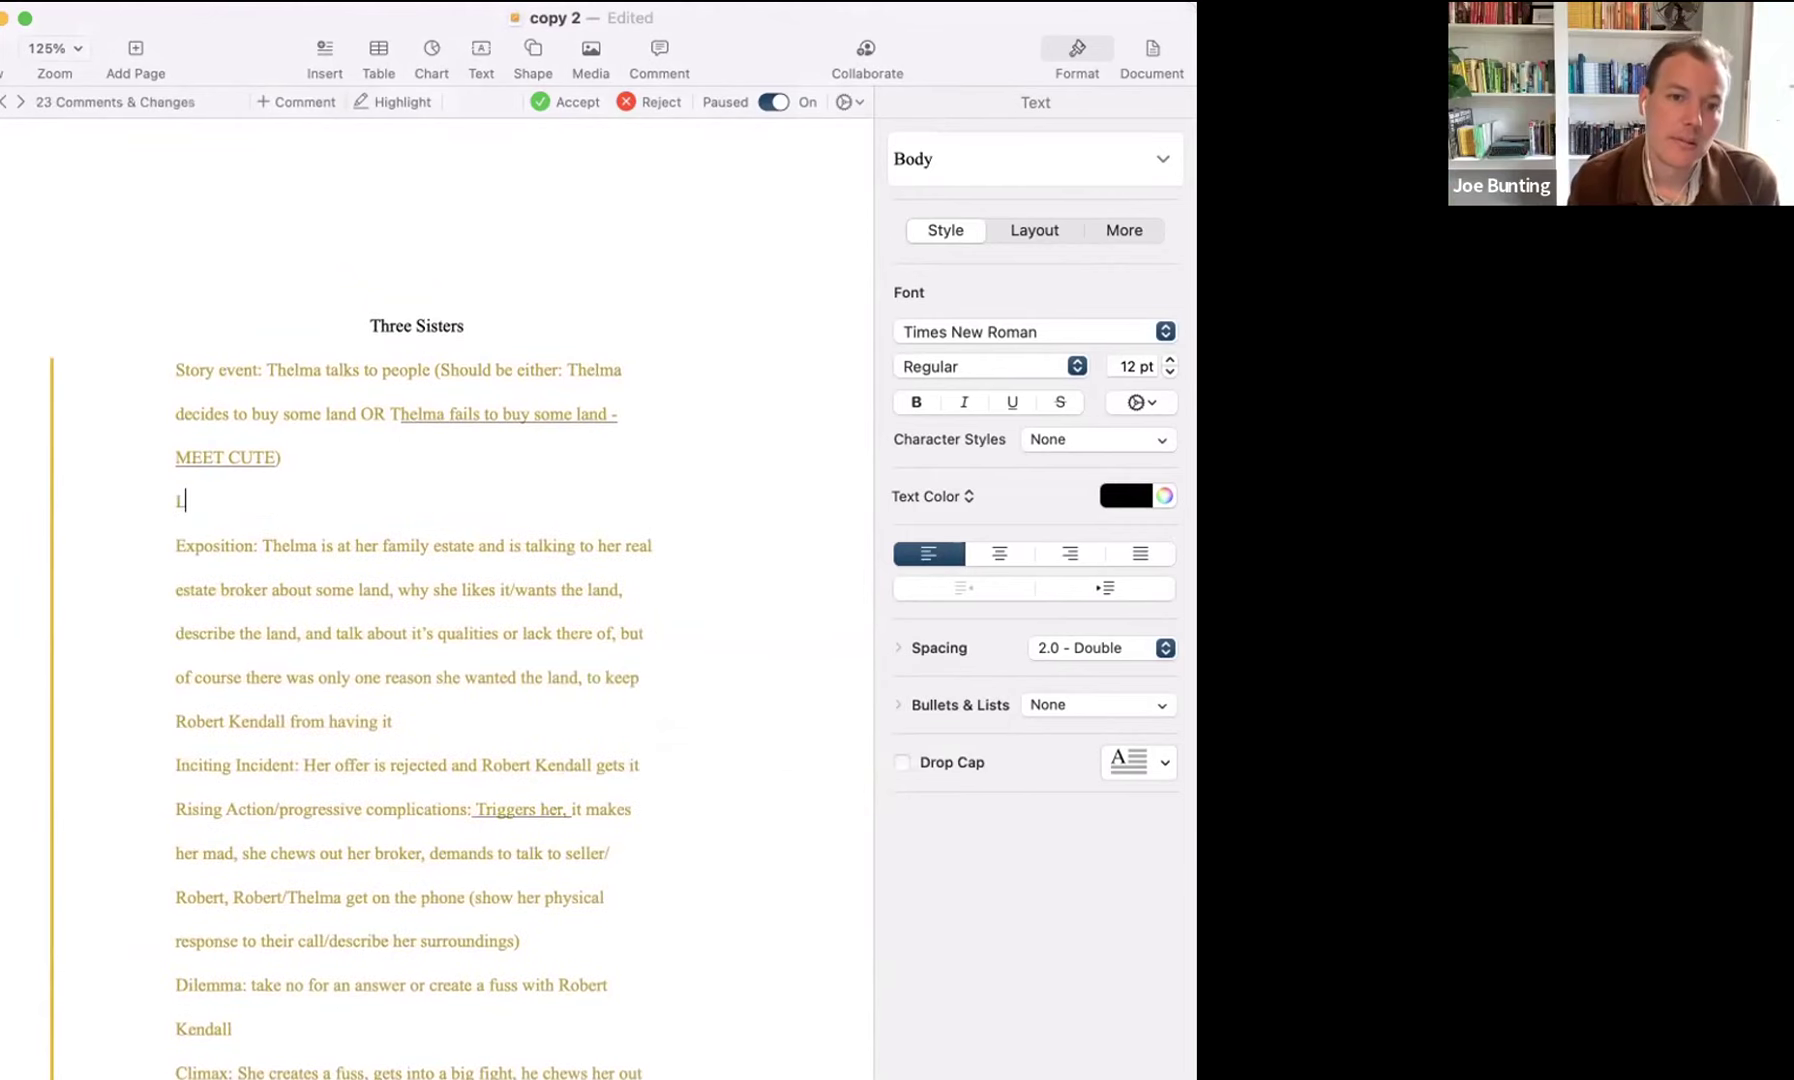
pyautogui.write('ength: 1500 - 2500 words')
pyautogui.click(557, 589)
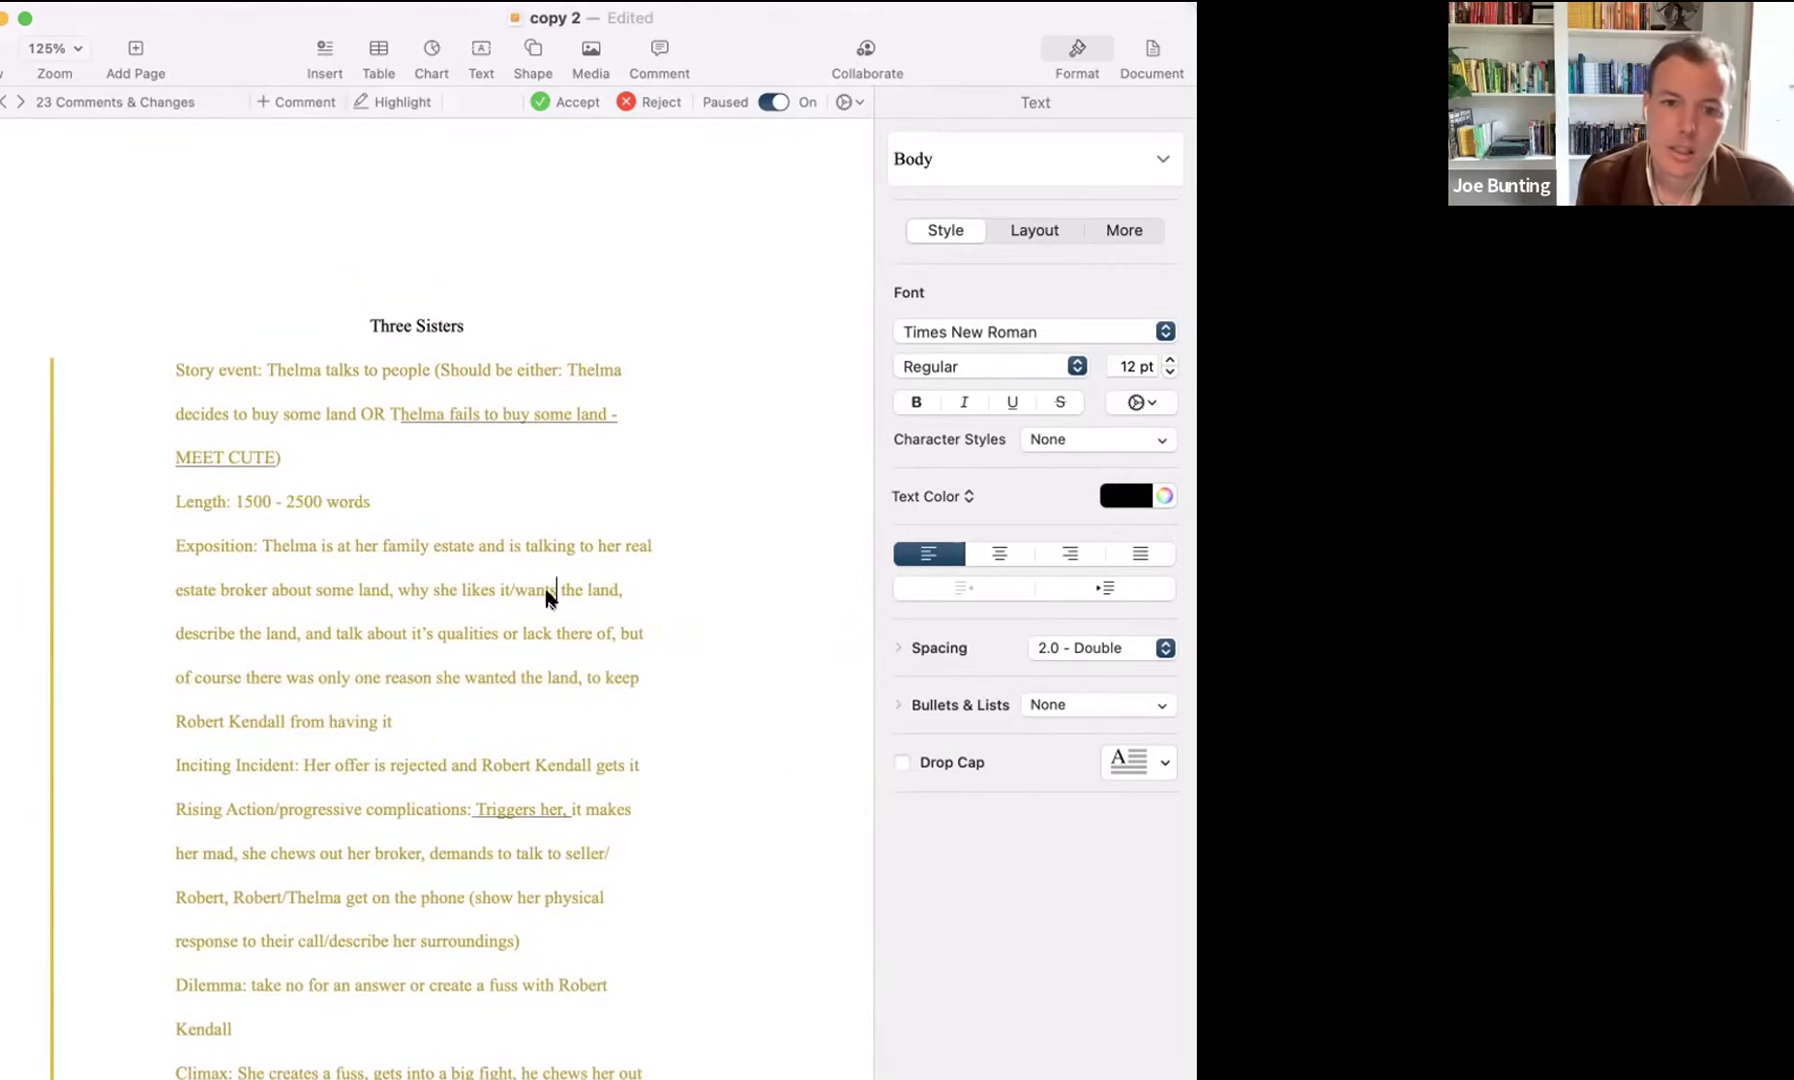
pyautogui.moveTo(396, 512); pyautogui.dragTo(100, 500)
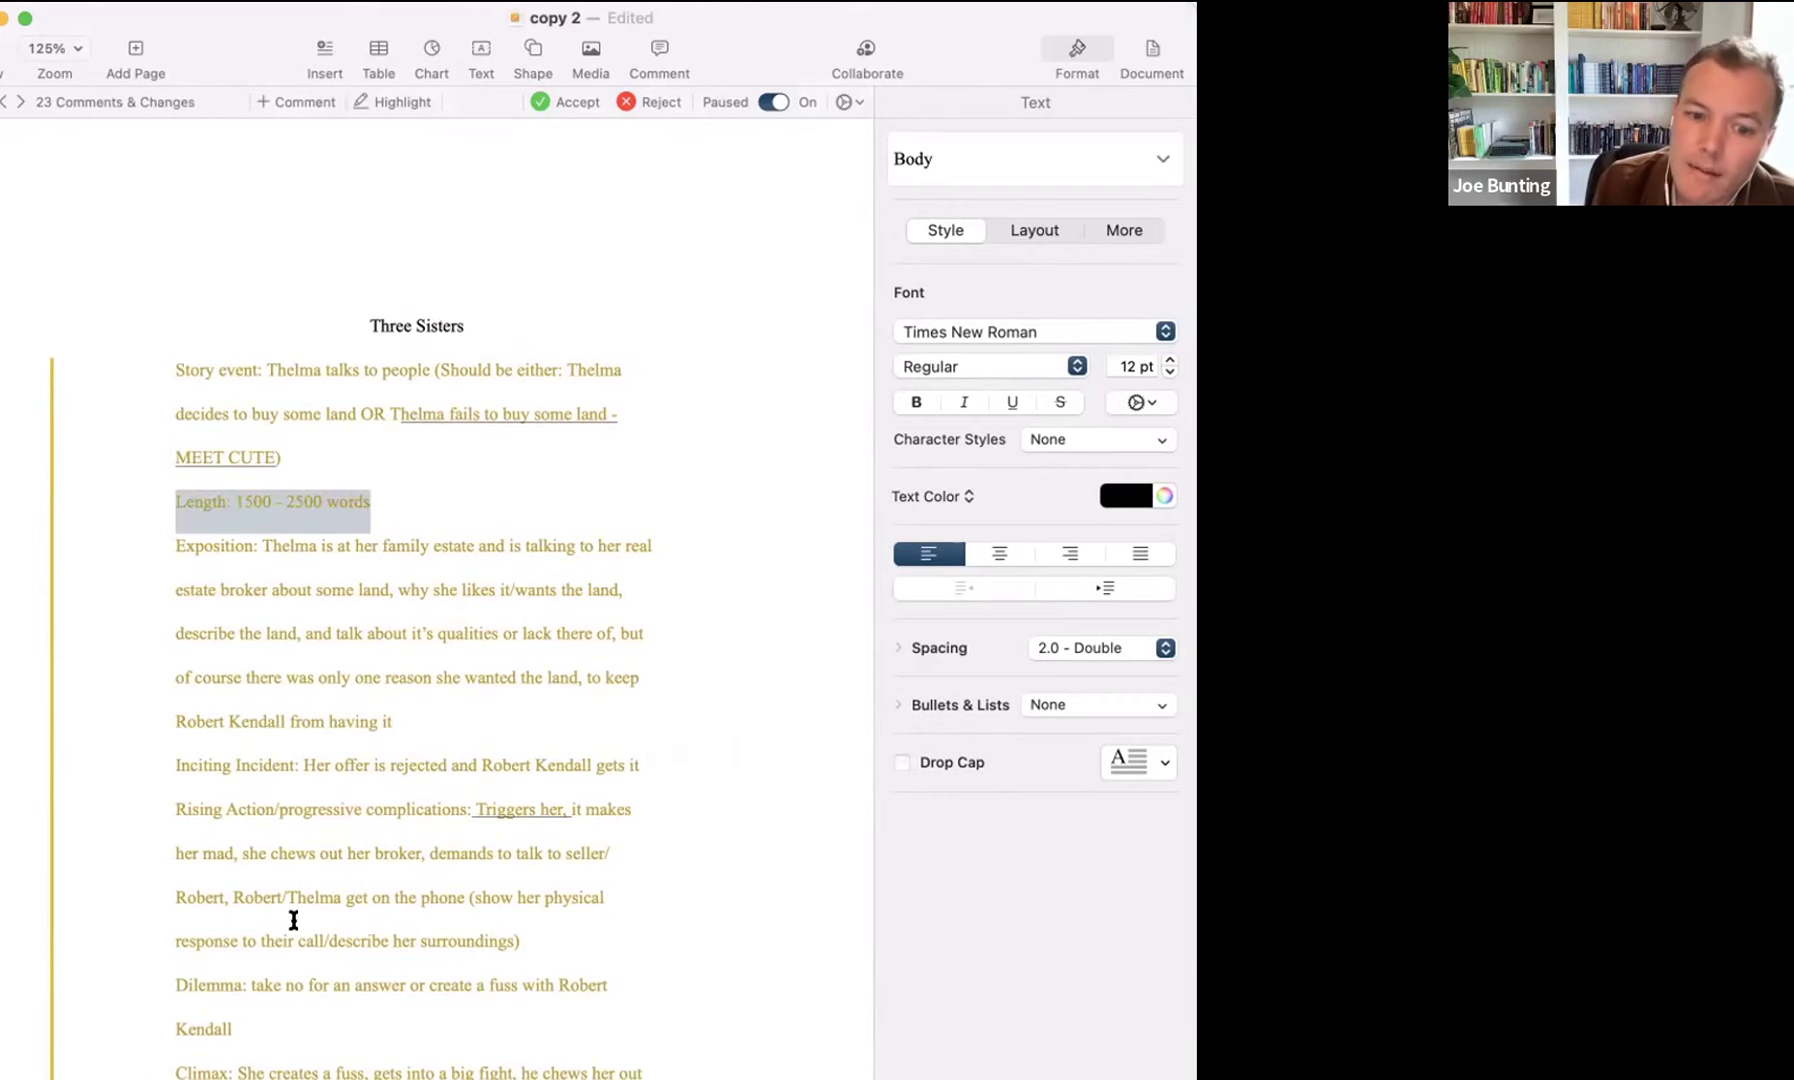
pyautogui.scroll(-5, 306, 975)
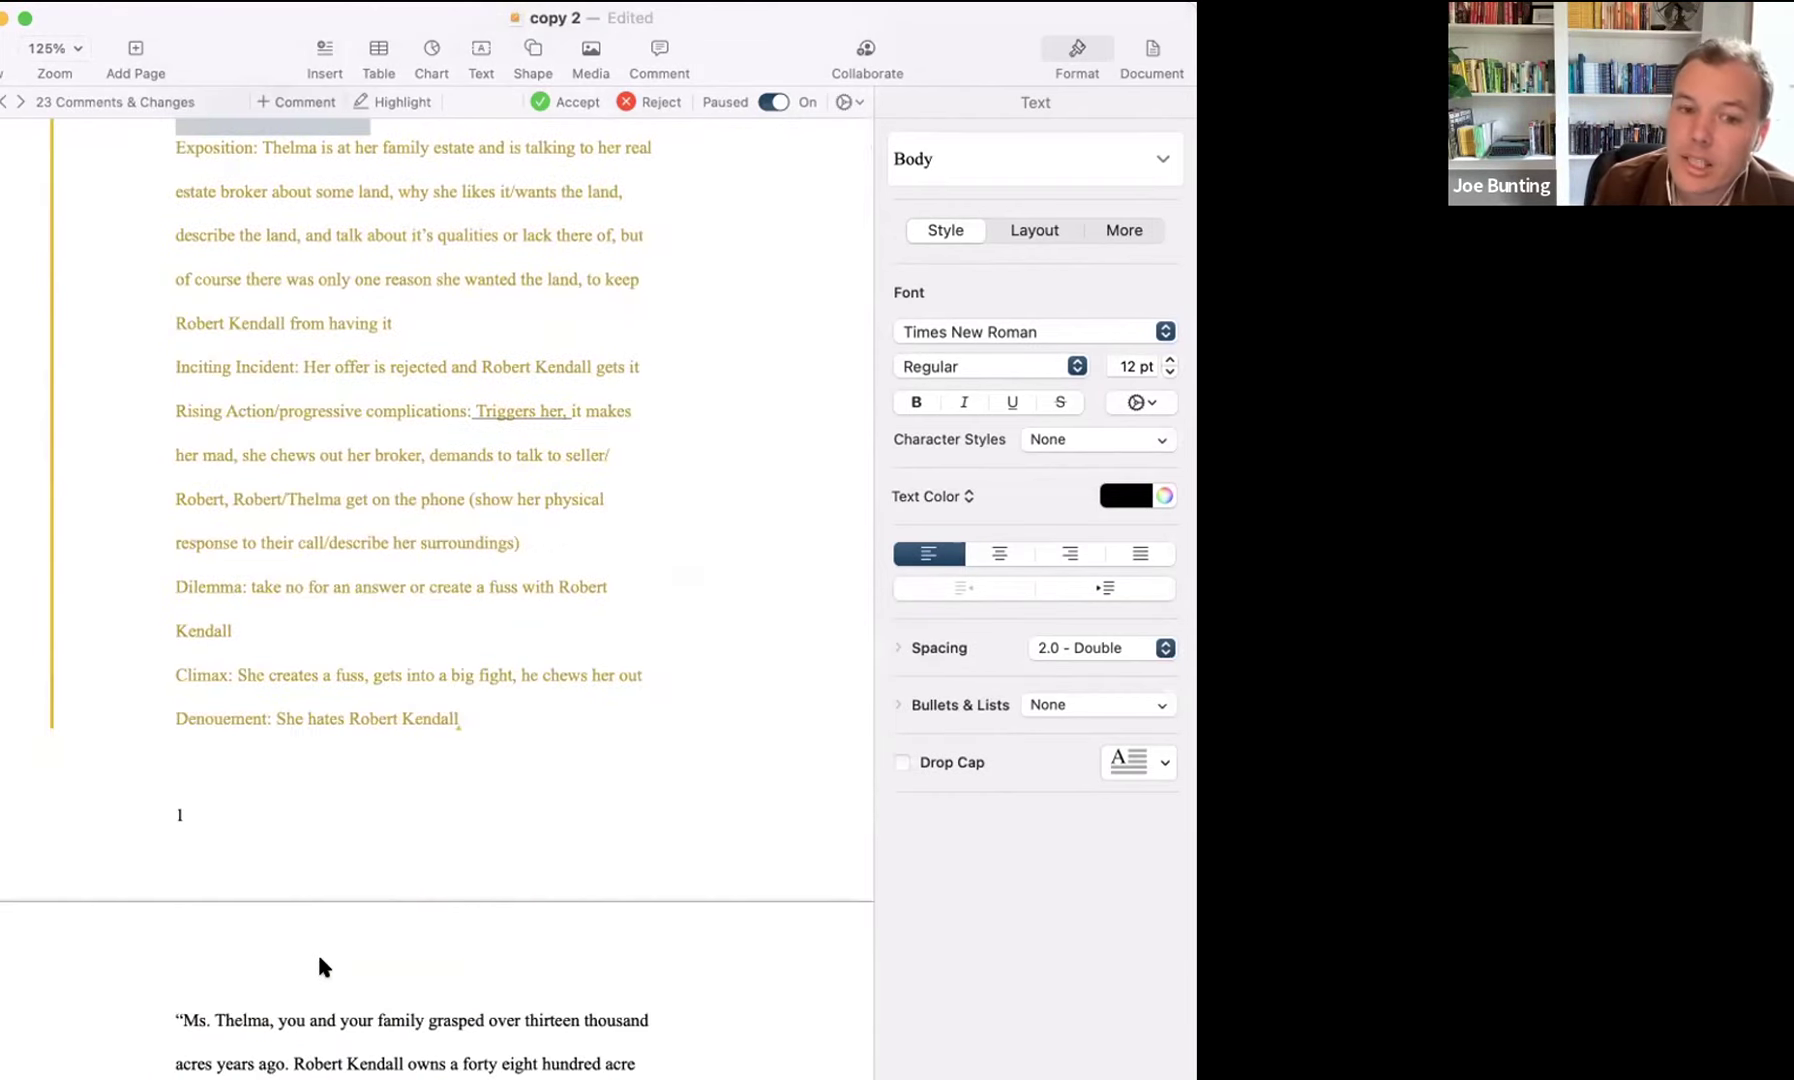
pyautogui.scroll(-15, 318, 952)
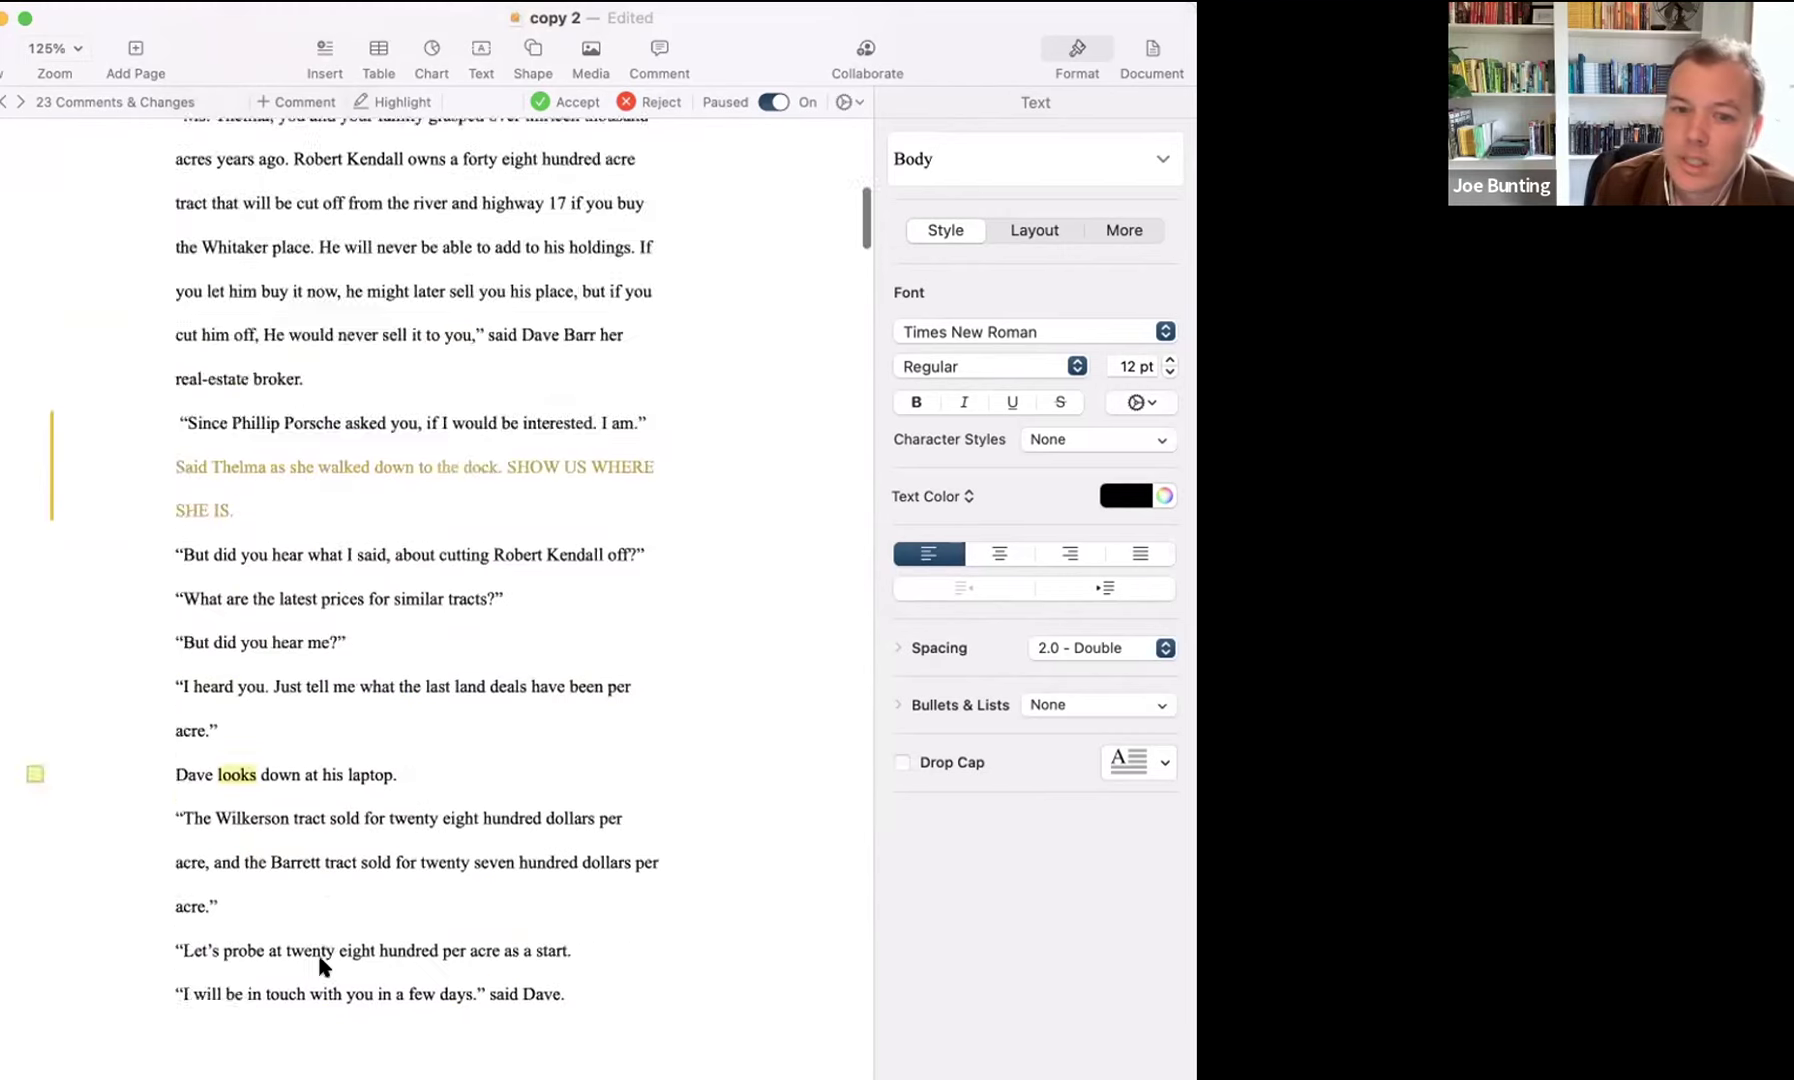
pyautogui.scroll(-5, 320, 952)
pyautogui.scroll(-15, 320, 960)
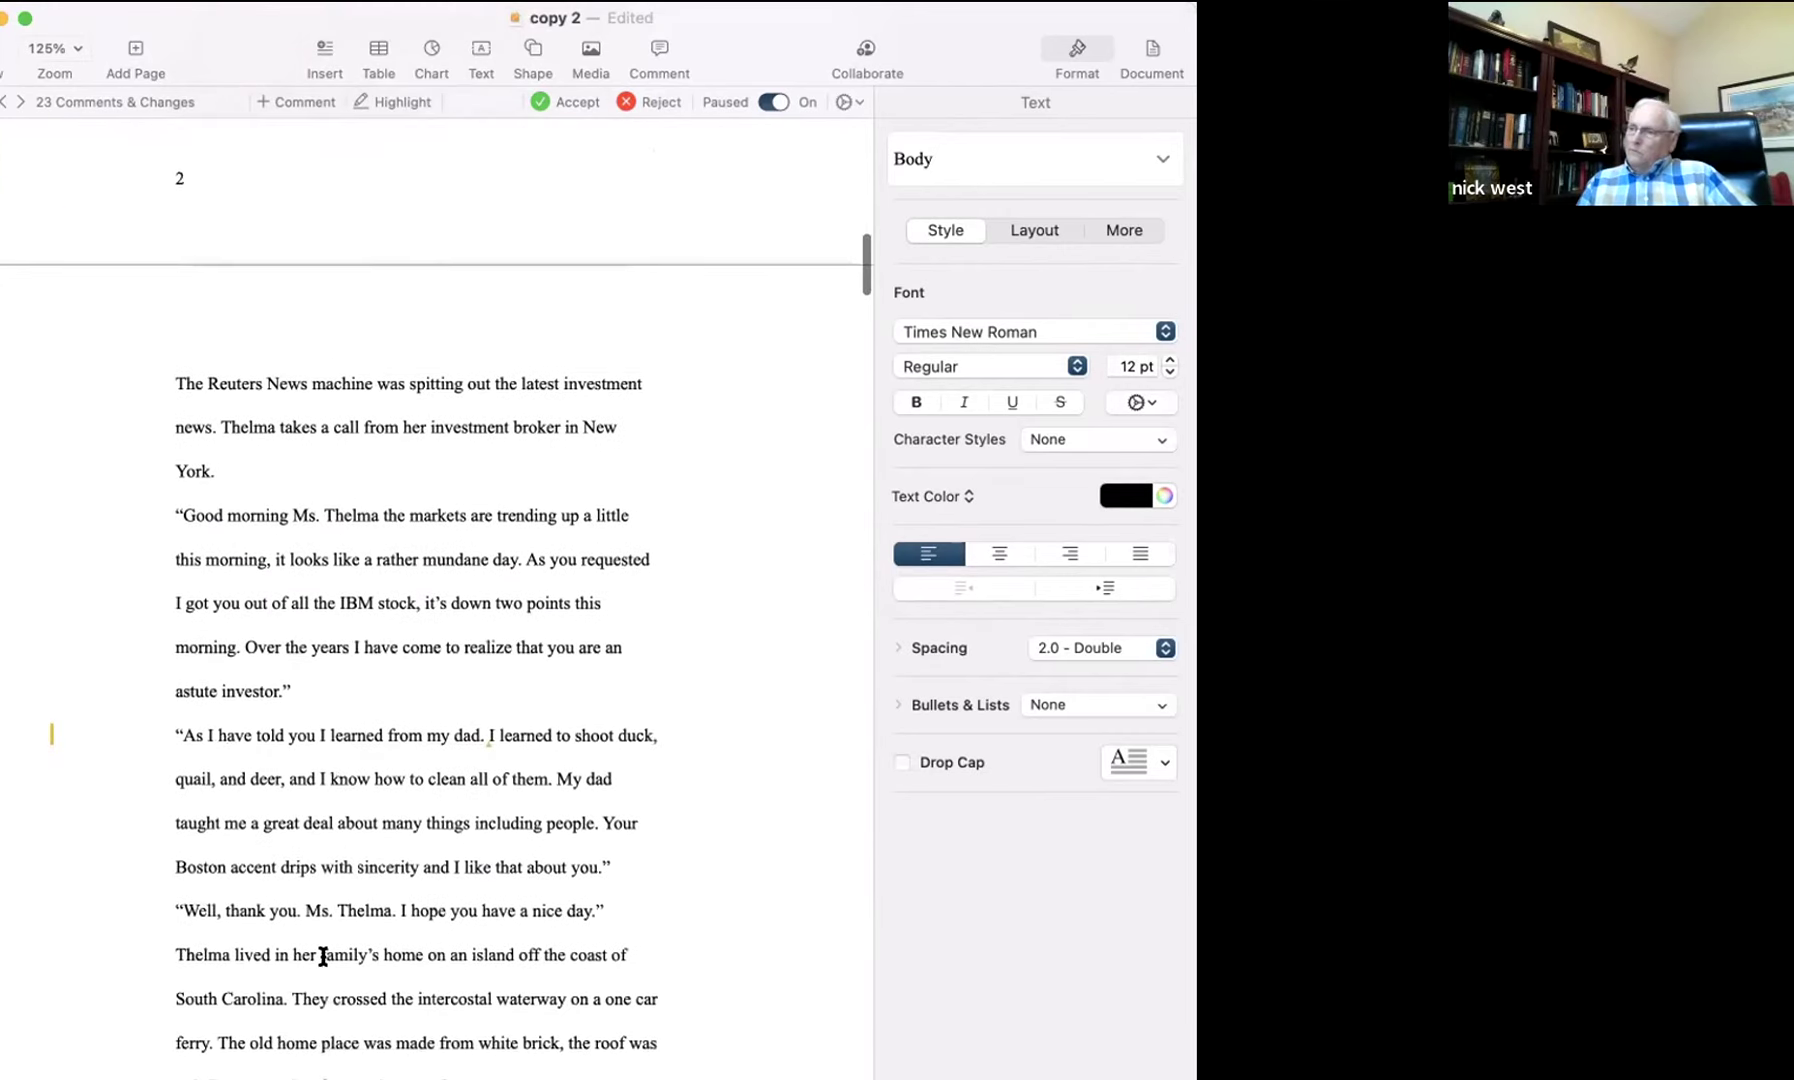
pyautogui.scroll(-10, 298, 676)
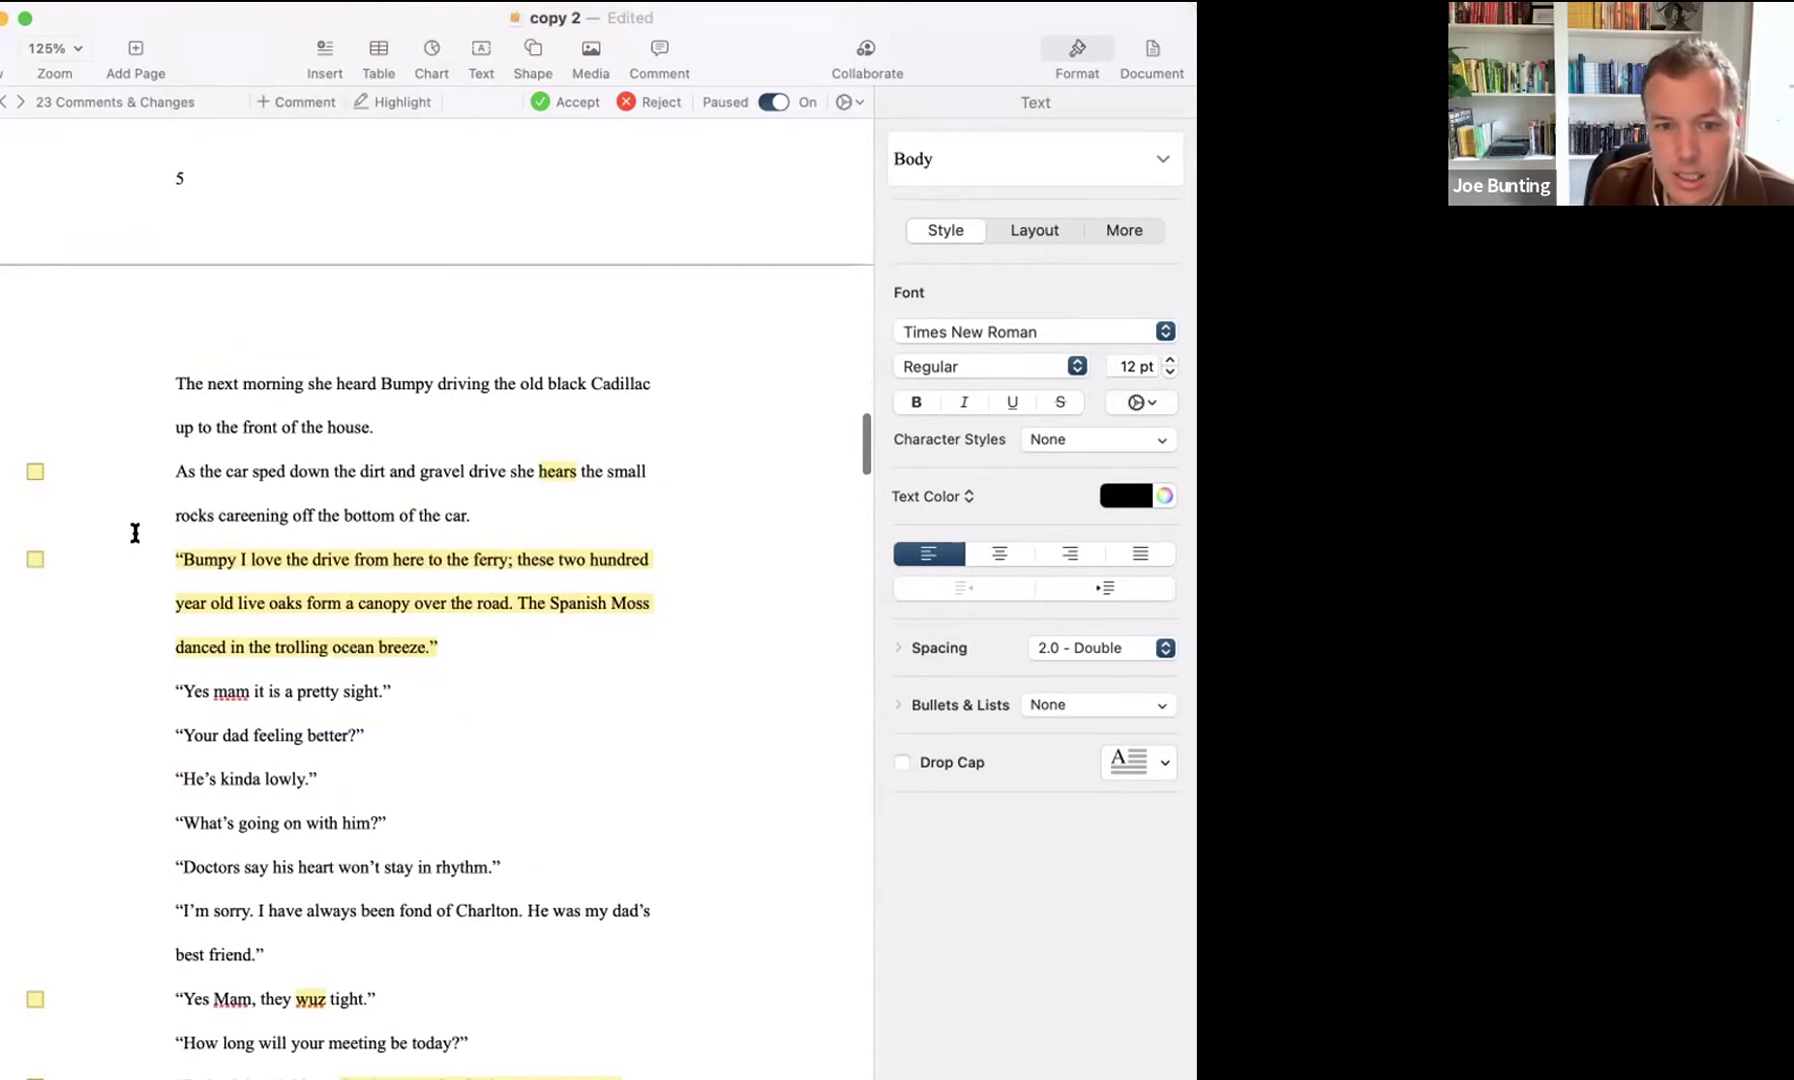
pyautogui.moveTo(136, 530); pyautogui.dragTo(180, 690)
pyautogui.scroll(-3, 300, 835)
pyautogui.scroll(-2, 300, 835)
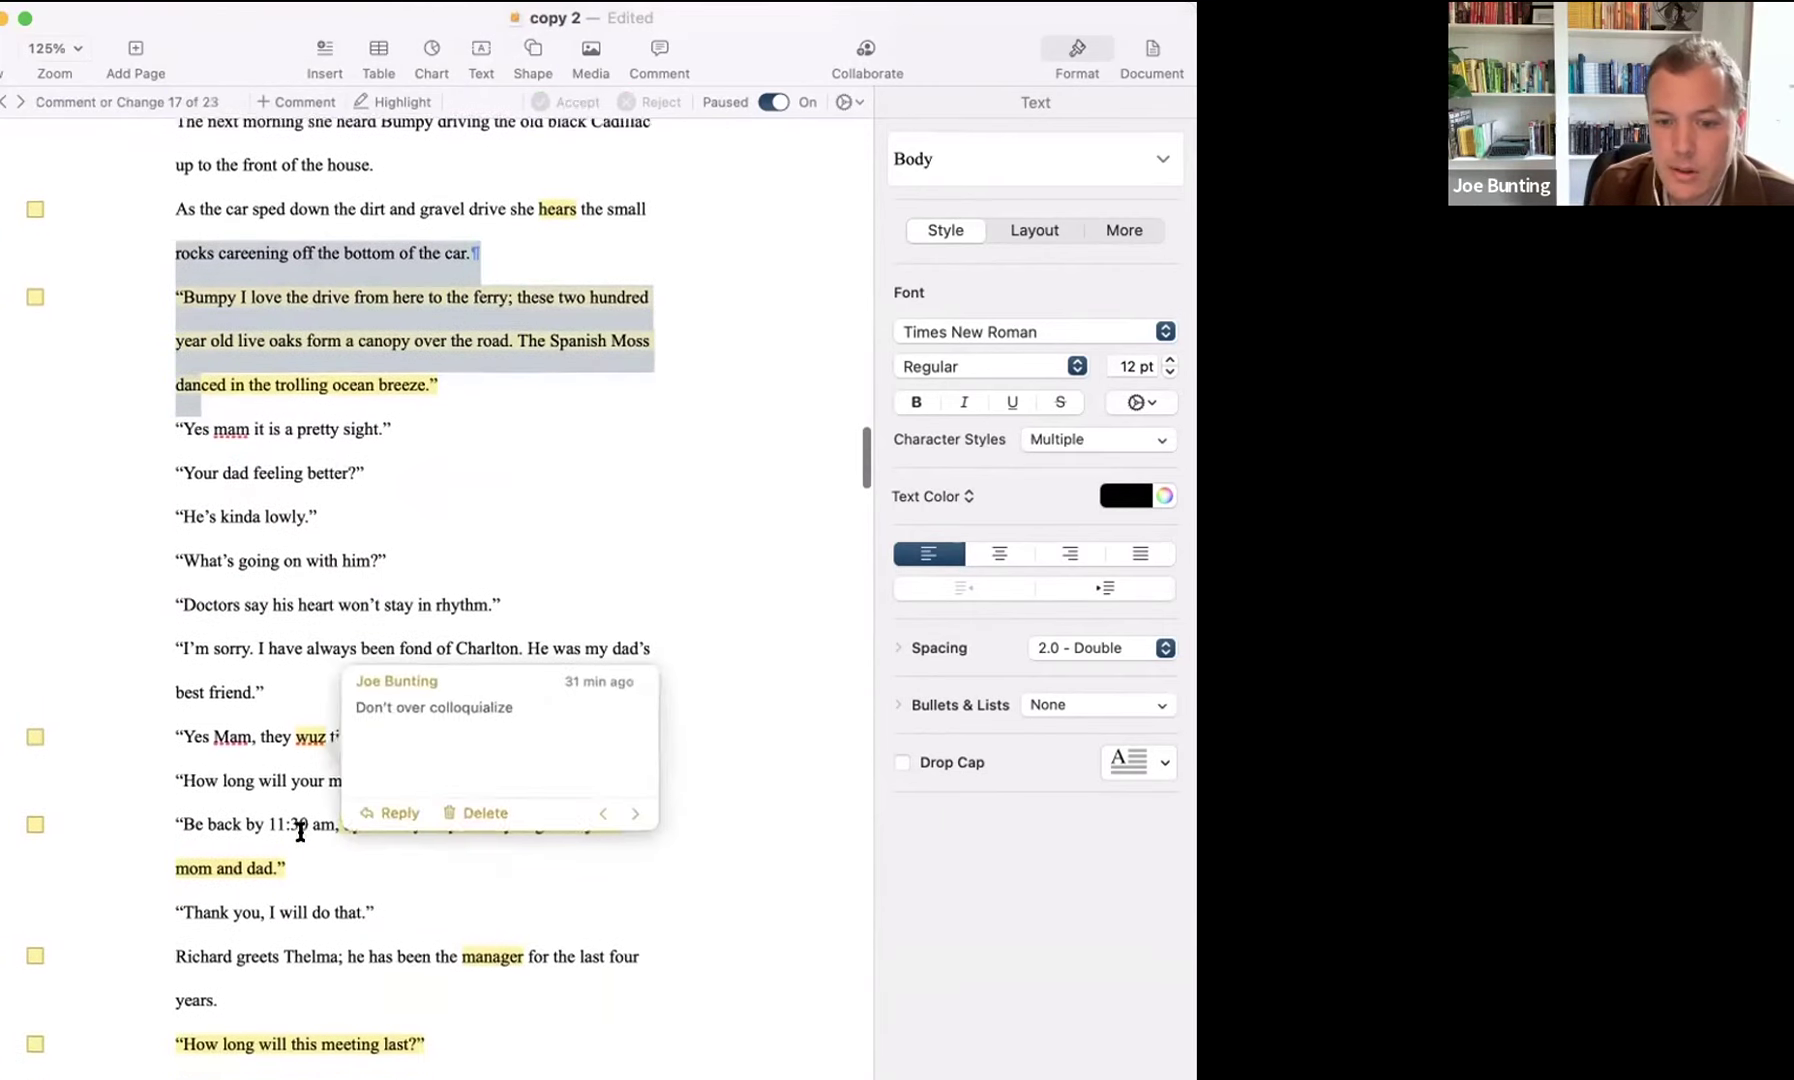
pyautogui.click(246, 832)
pyautogui.scroll(-9, 260, 845)
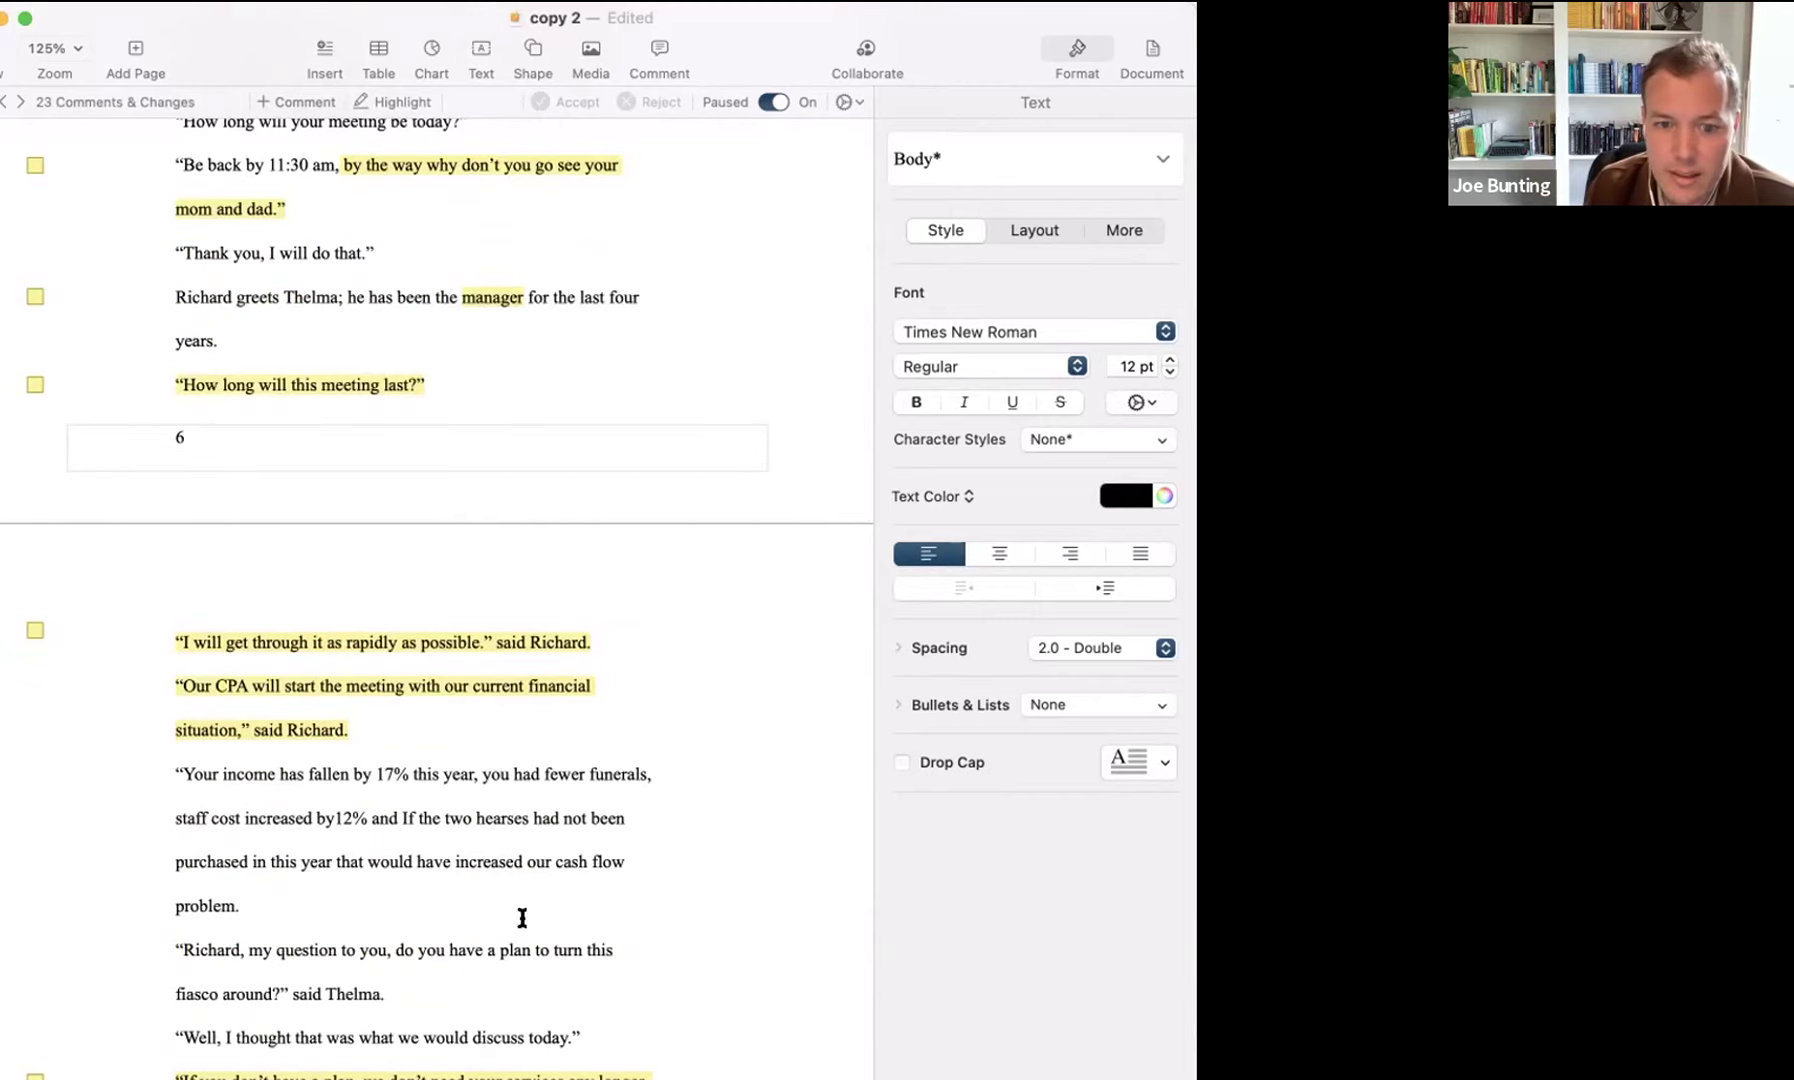
pyautogui.click(562, 860)
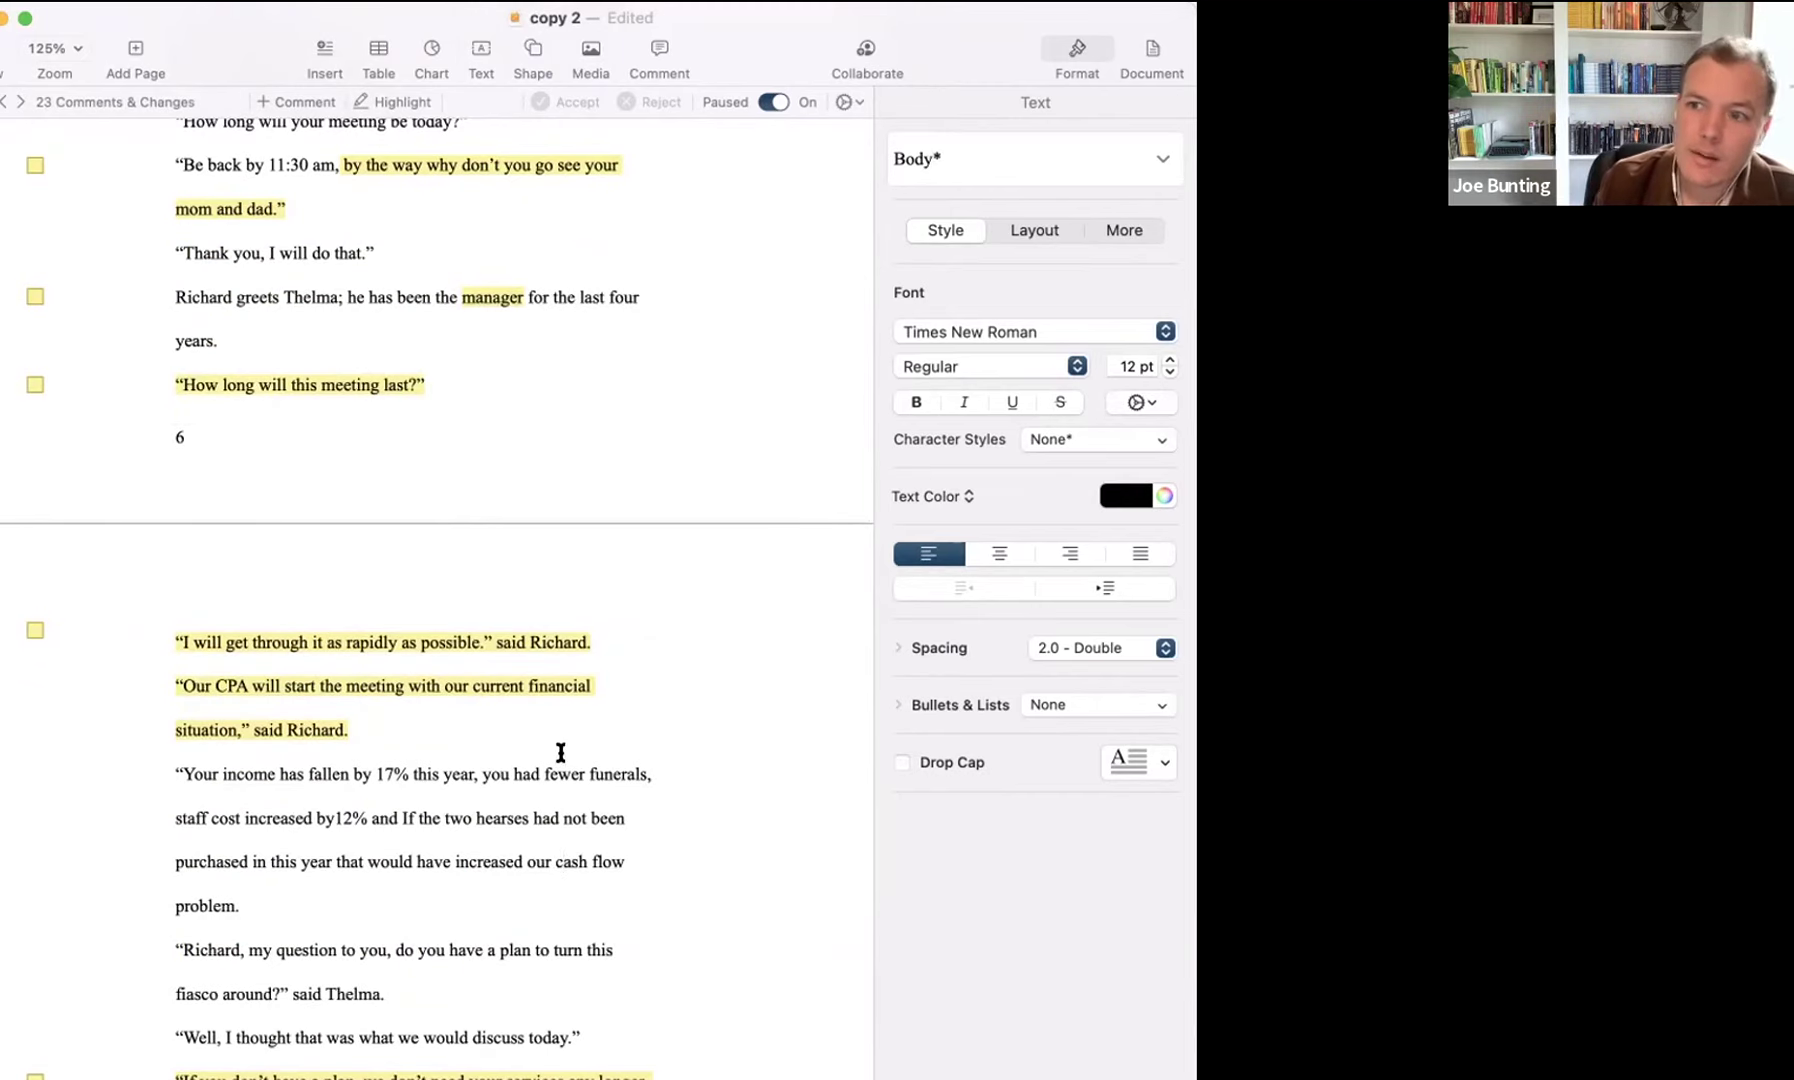
pyautogui.moveTo(556, 745)
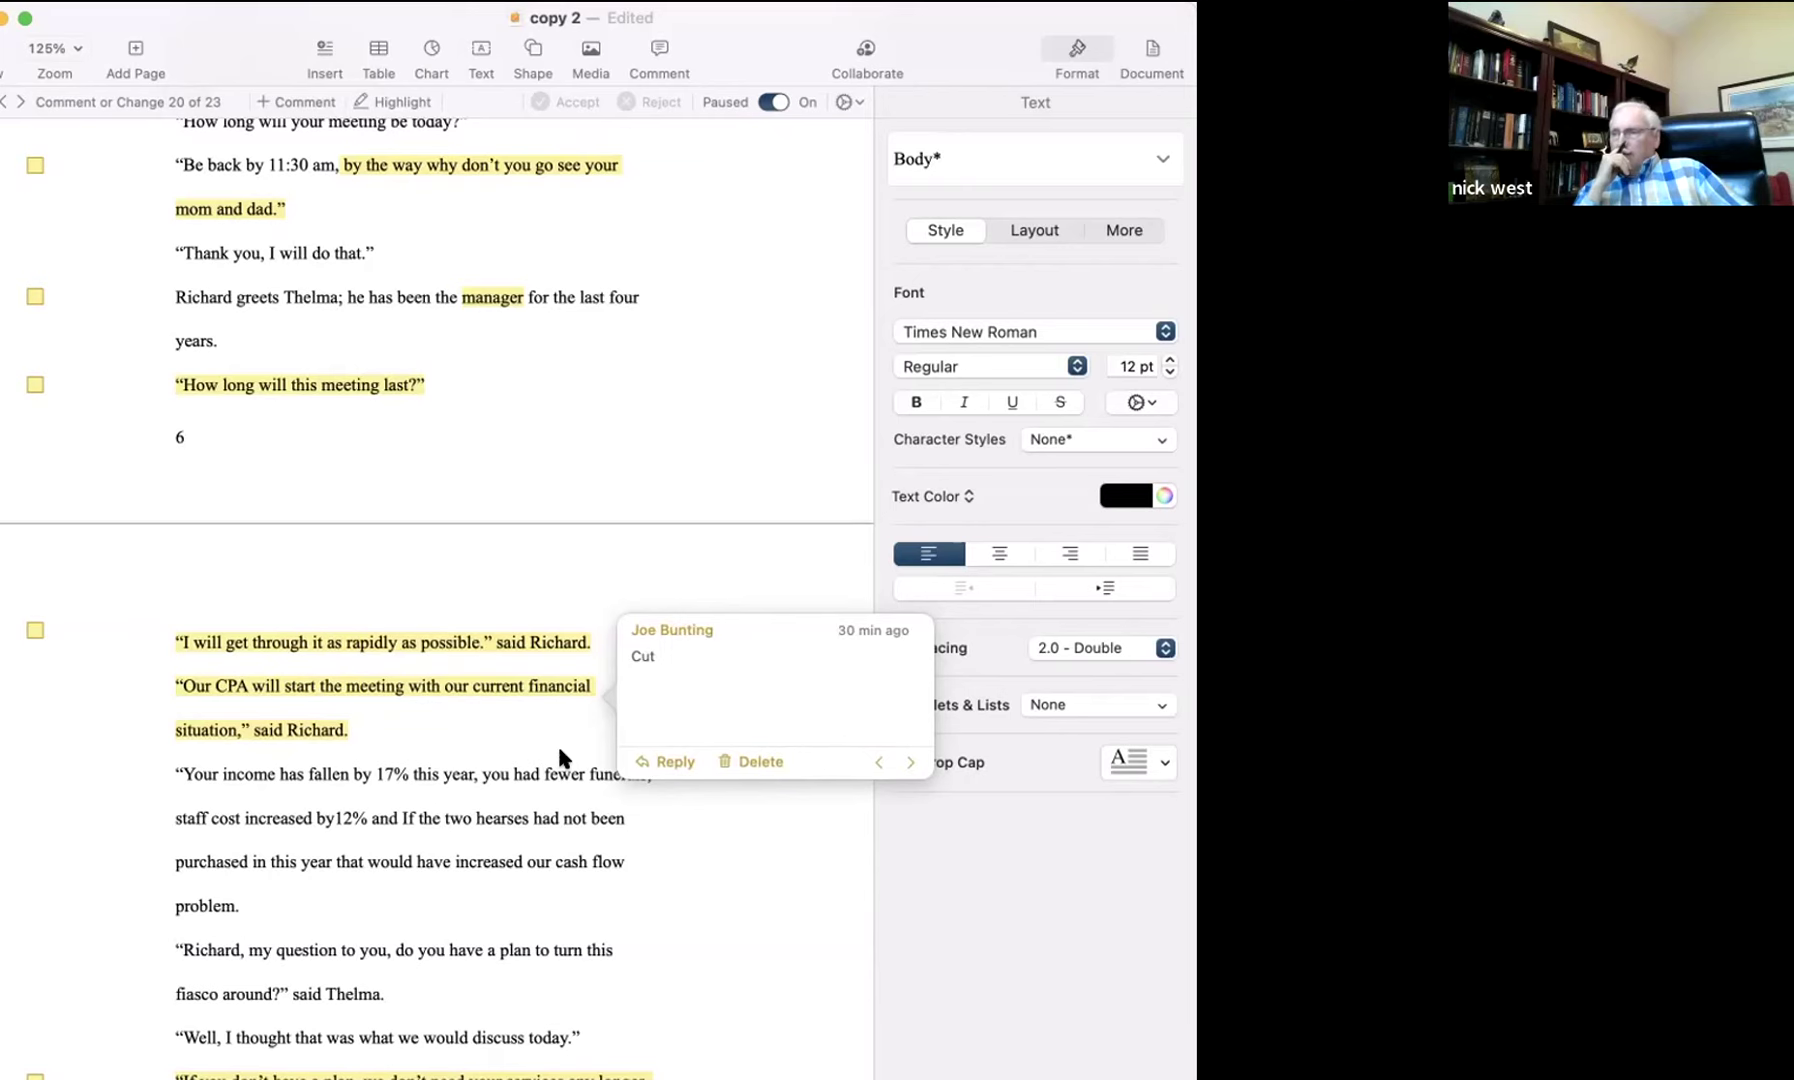
pyautogui.click(455, 772)
pyautogui.scroll(-1, 236, 440)
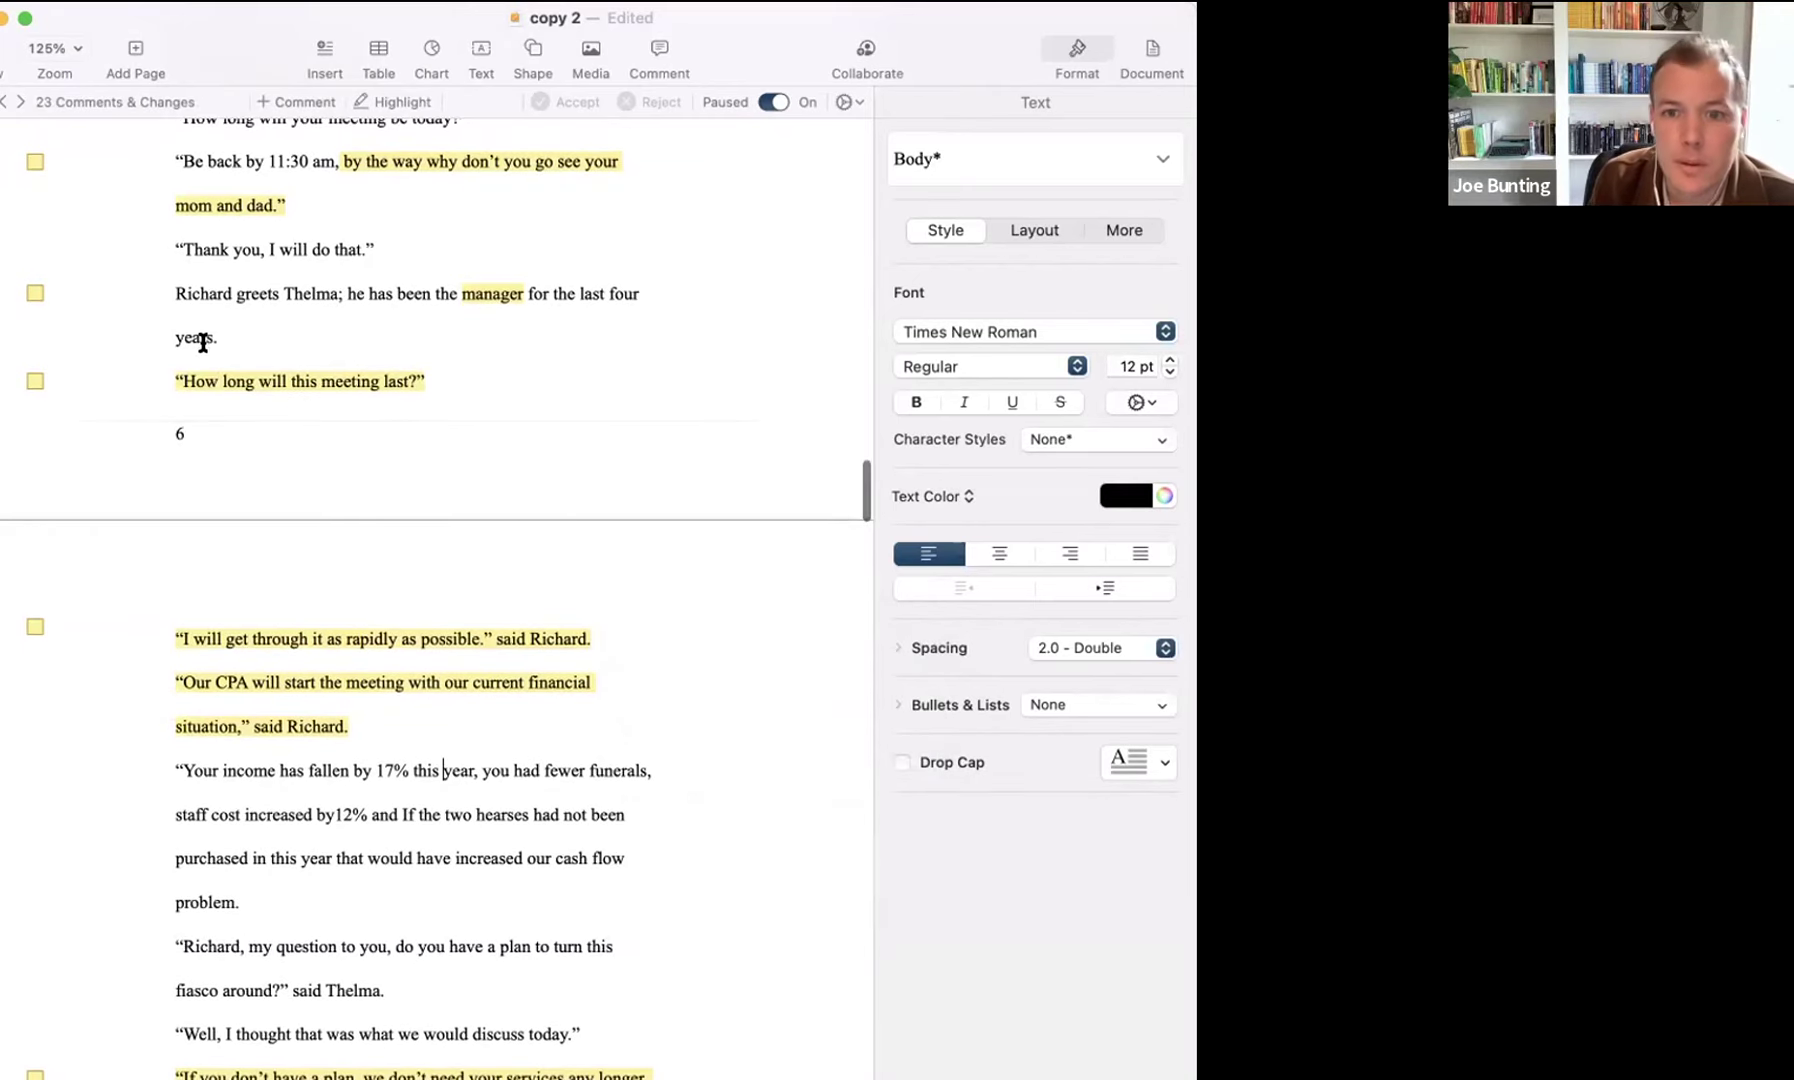
pyautogui.scroll(1, 200, 340)
pyautogui.scroll(-4, 604, 888)
pyautogui.moveTo(200, 340); pyautogui.dragTo(600, 962)
pyautogui.scroll(-6, 601, 888)
pyautogui.scroll(6, 604, 890)
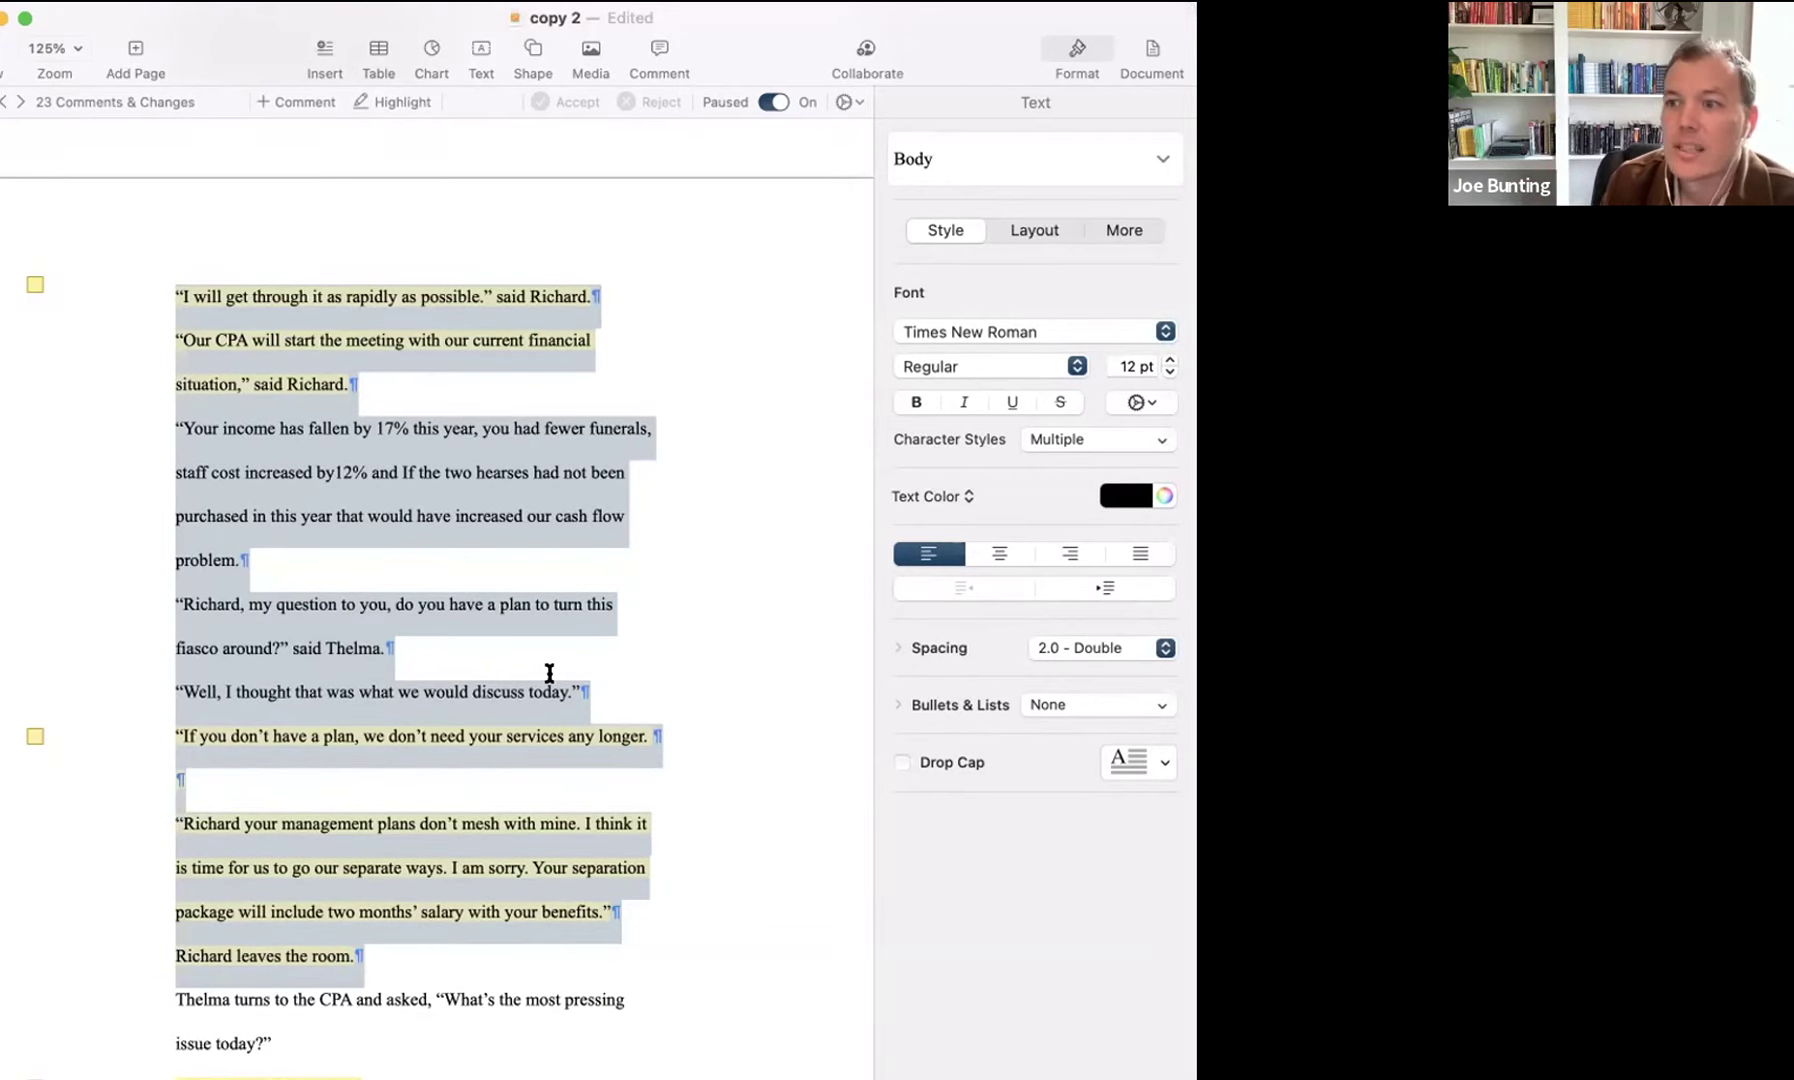
pyautogui.scroll(5, 549, 673)
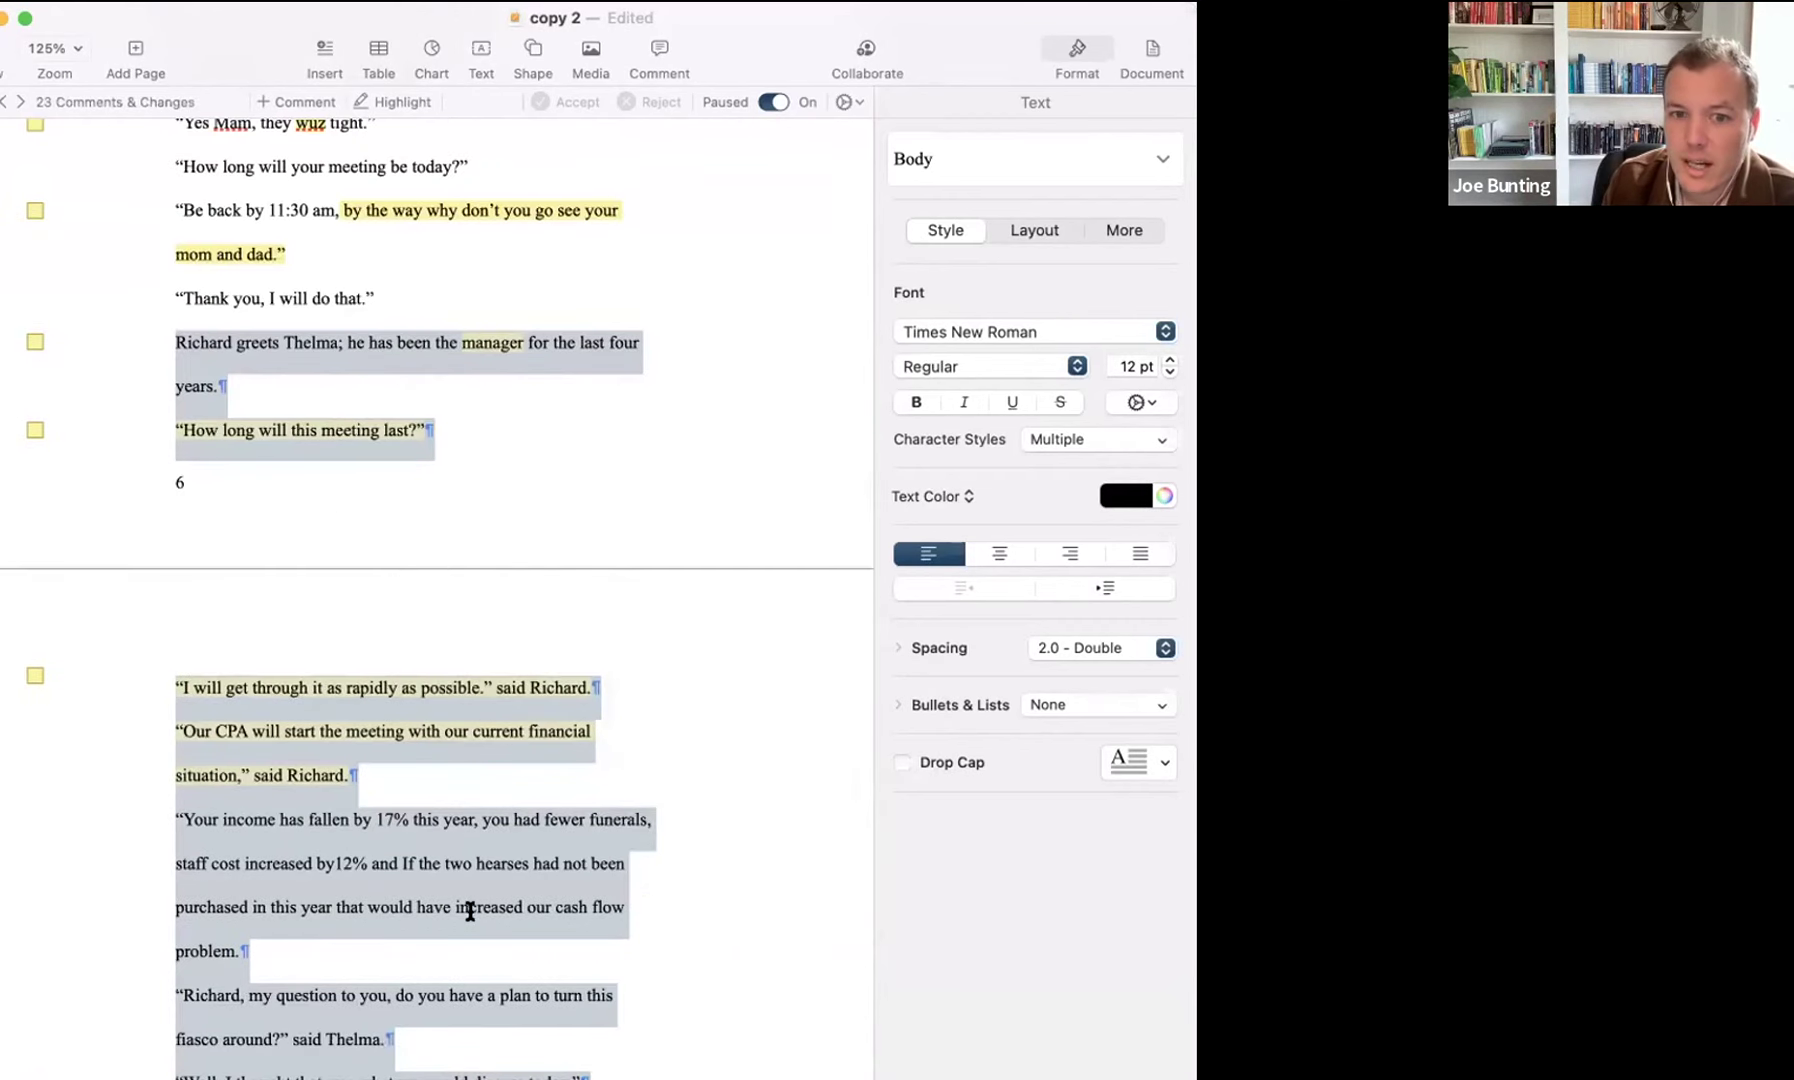
pyautogui.click(418, 827)
pyautogui.scroll(-3, 418, 827)
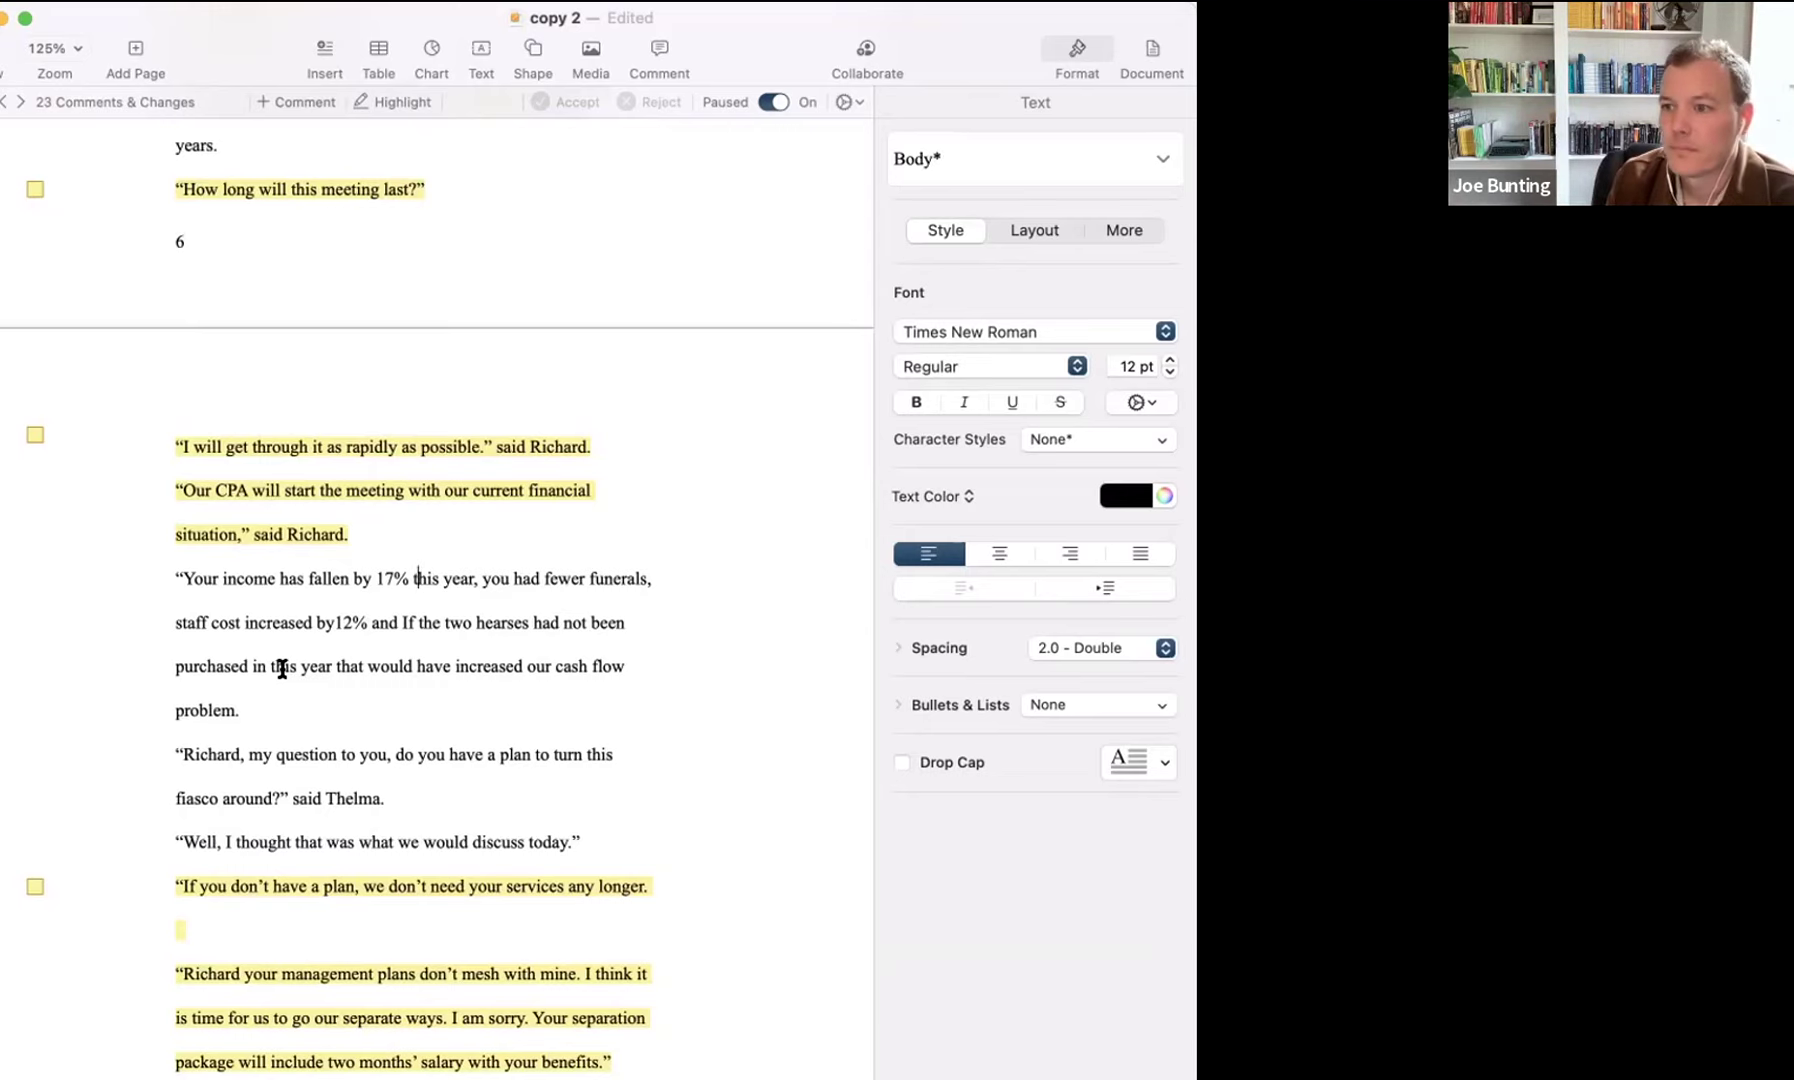
pyautogui.scroll(-5, 282, 668)
pyautogui.scroll(3, 266, 672)
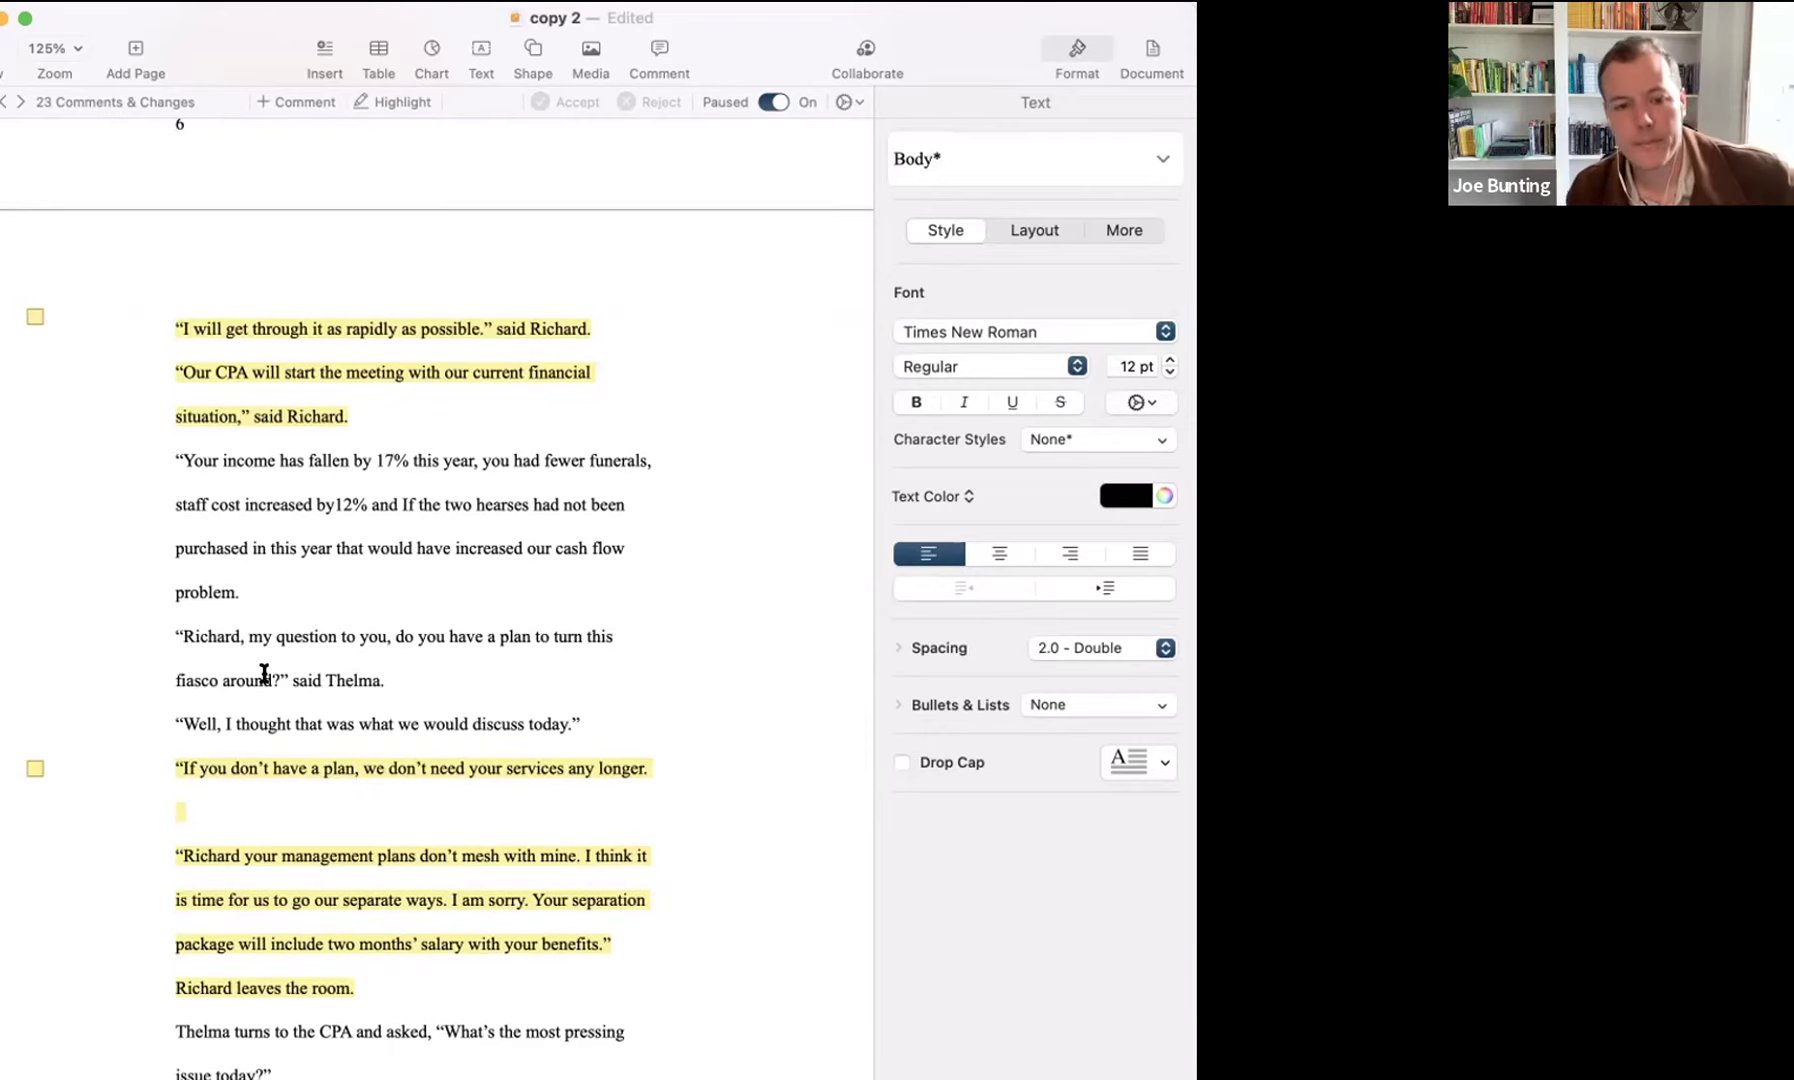
pyautogui.scroll(20, 264, 673)
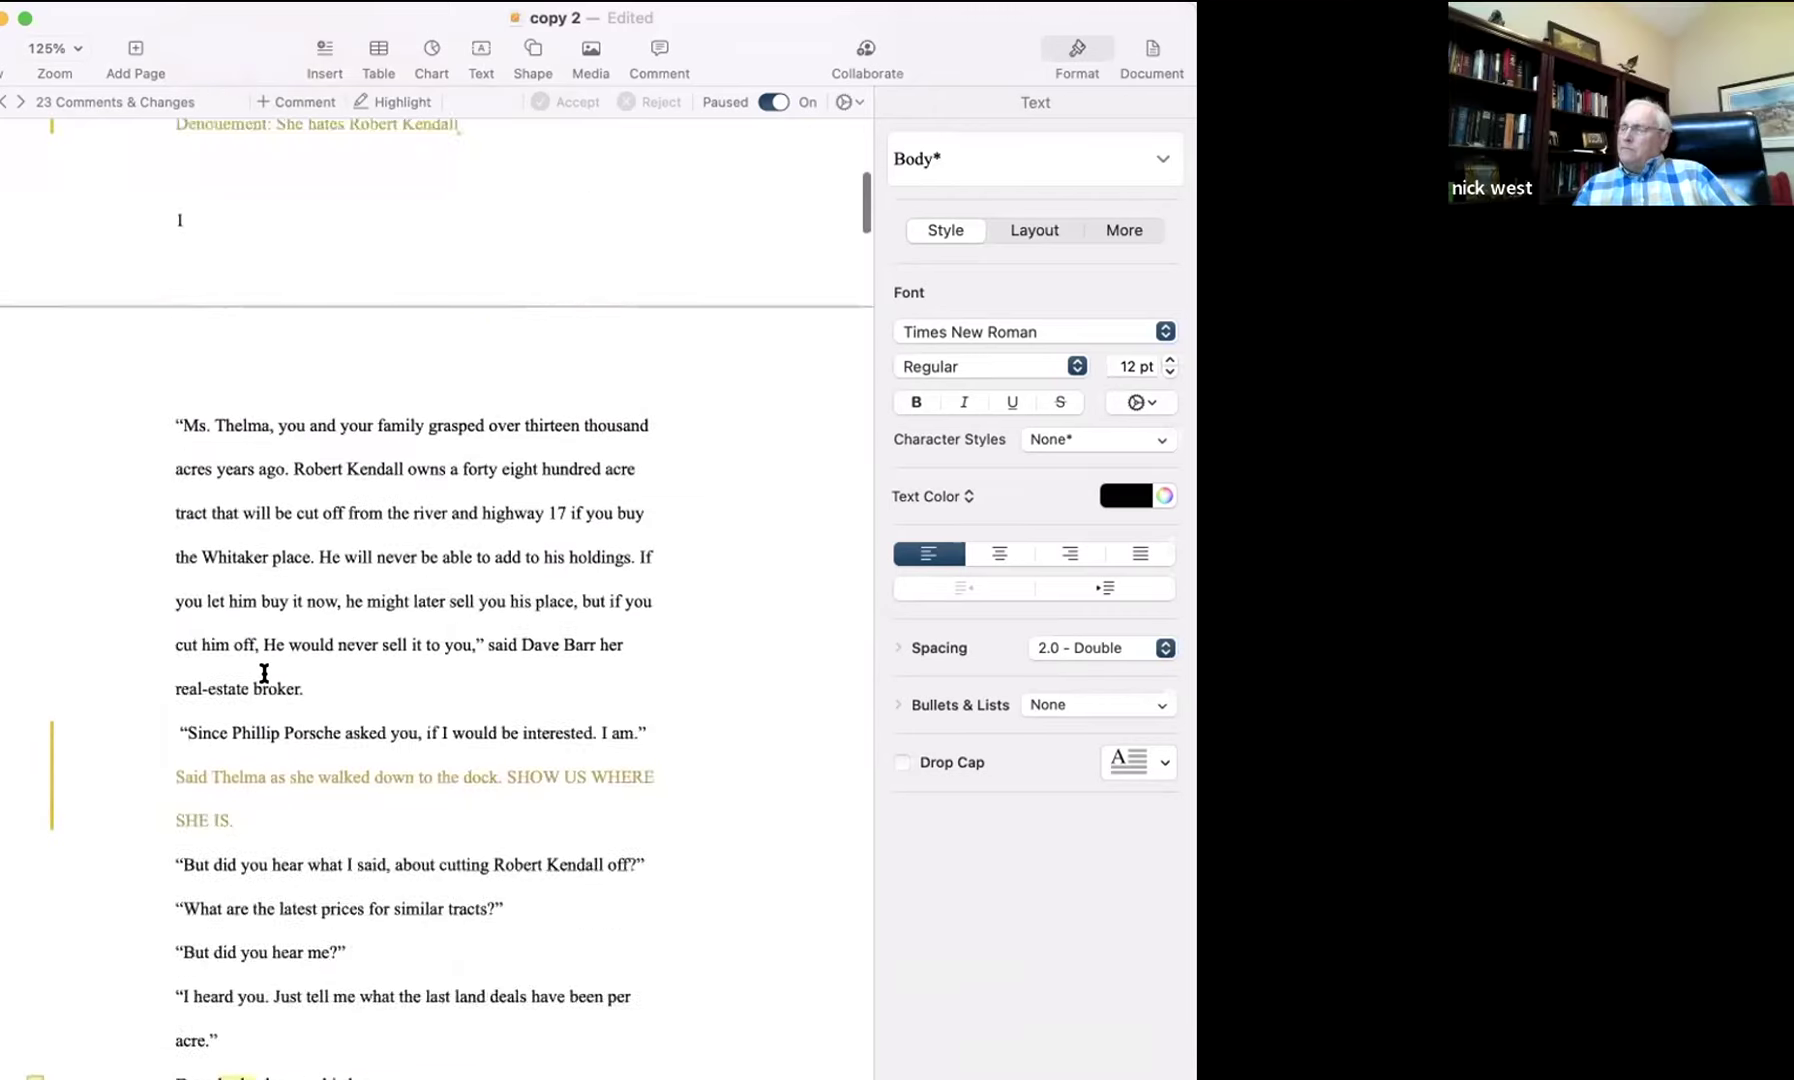
pyautogui.scroll(10, 264, 673)
pyautogui.moveTo(176, 250); pyautogui.dragTo(560, 880)
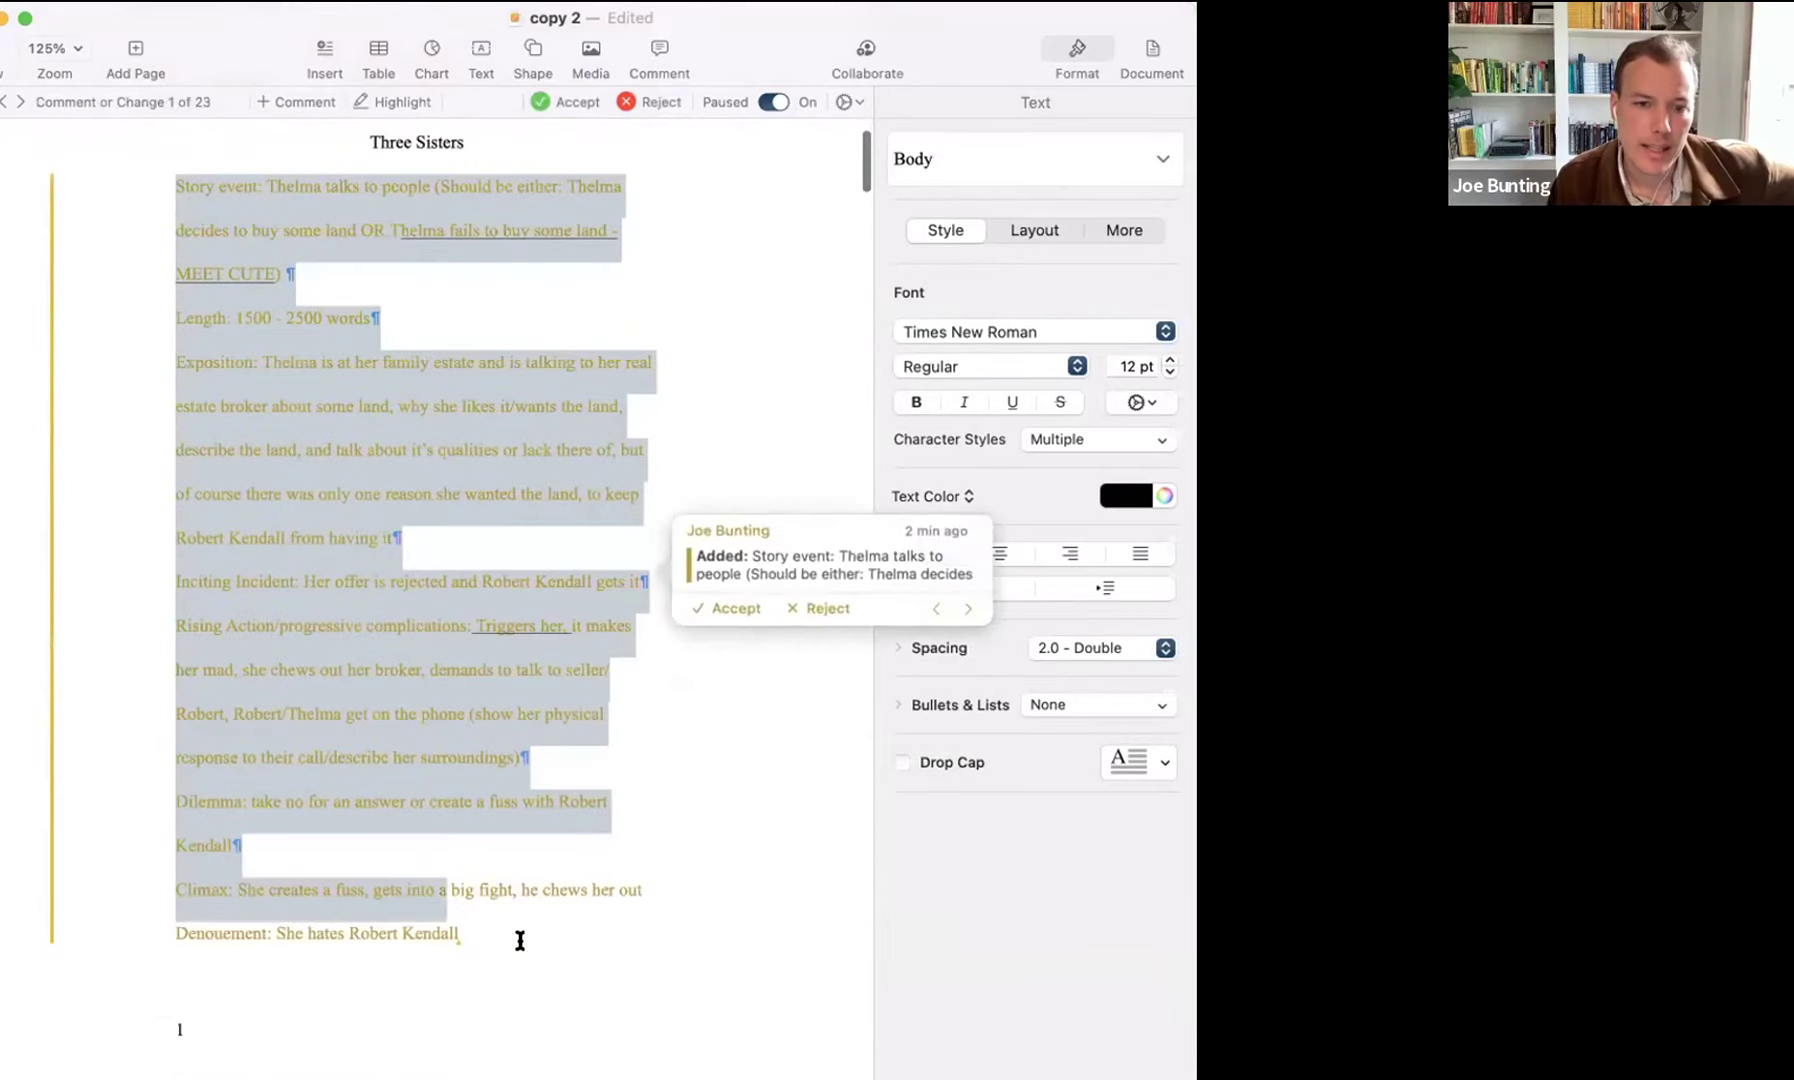
pyautogui.press('super+a')
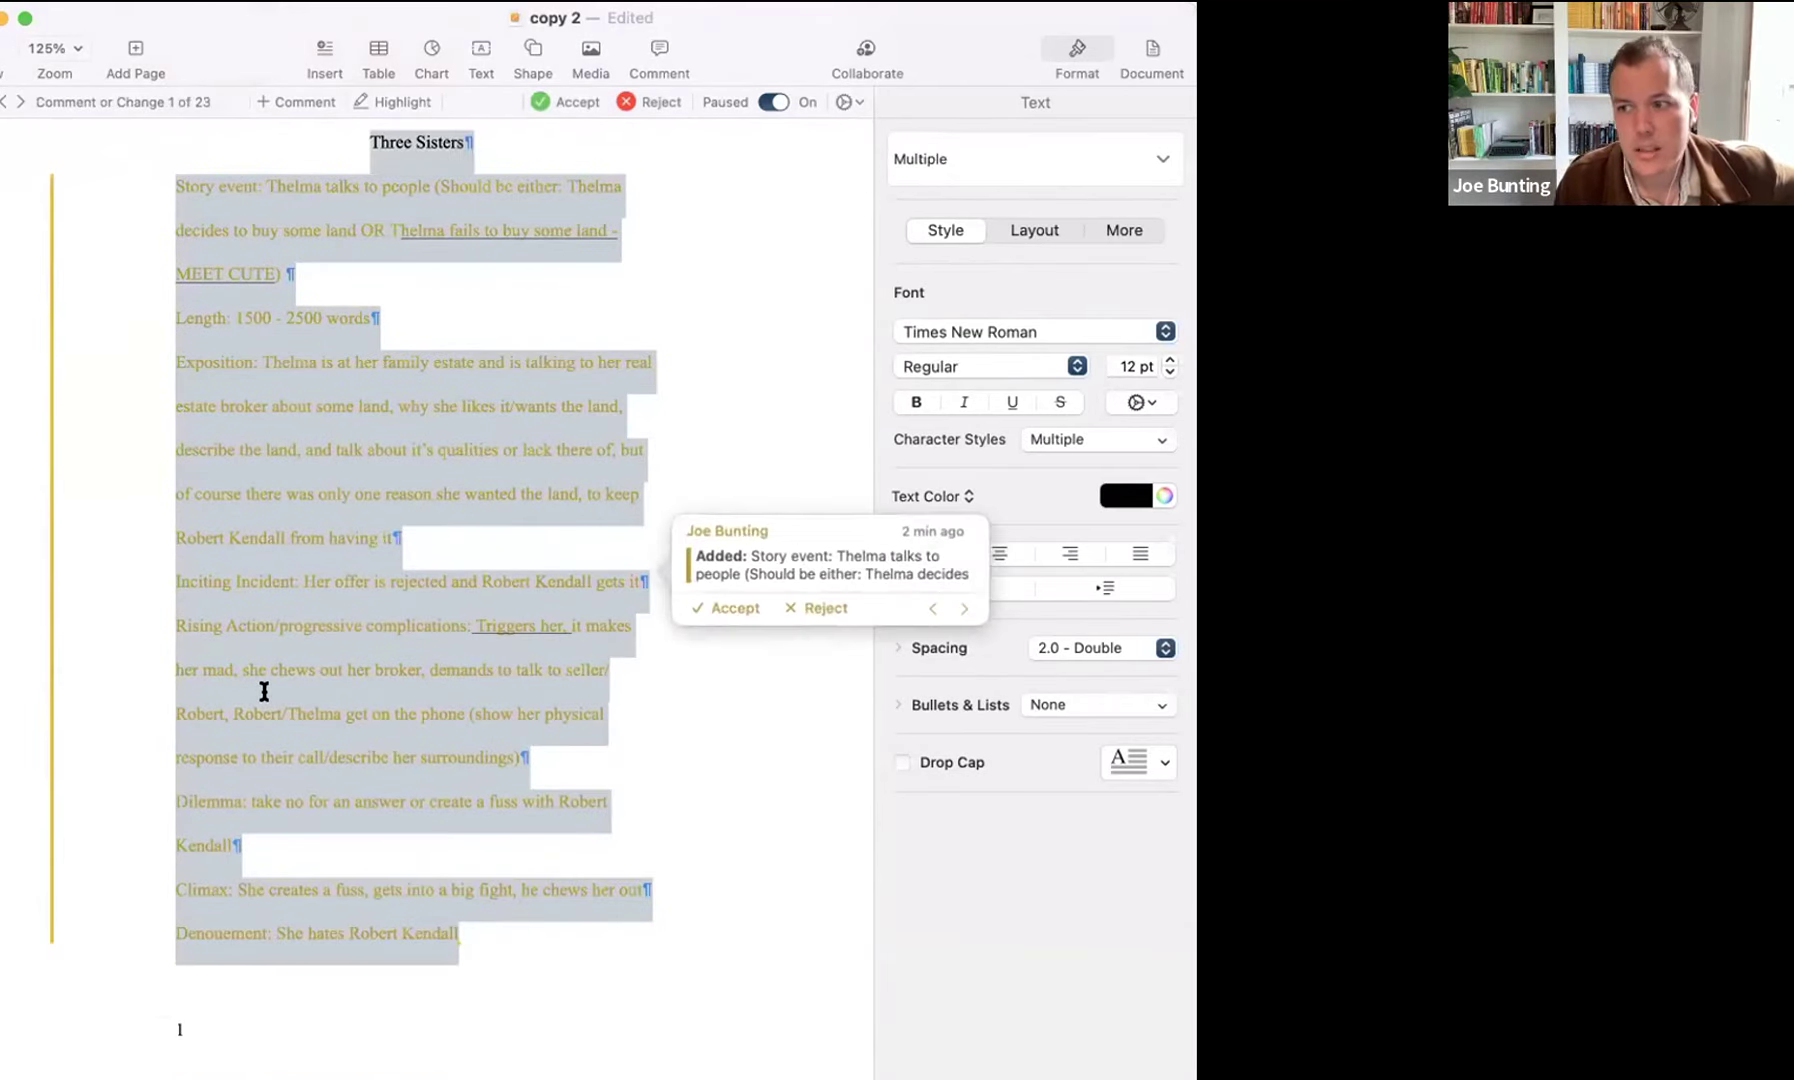
pyautogui.click(264, 691)
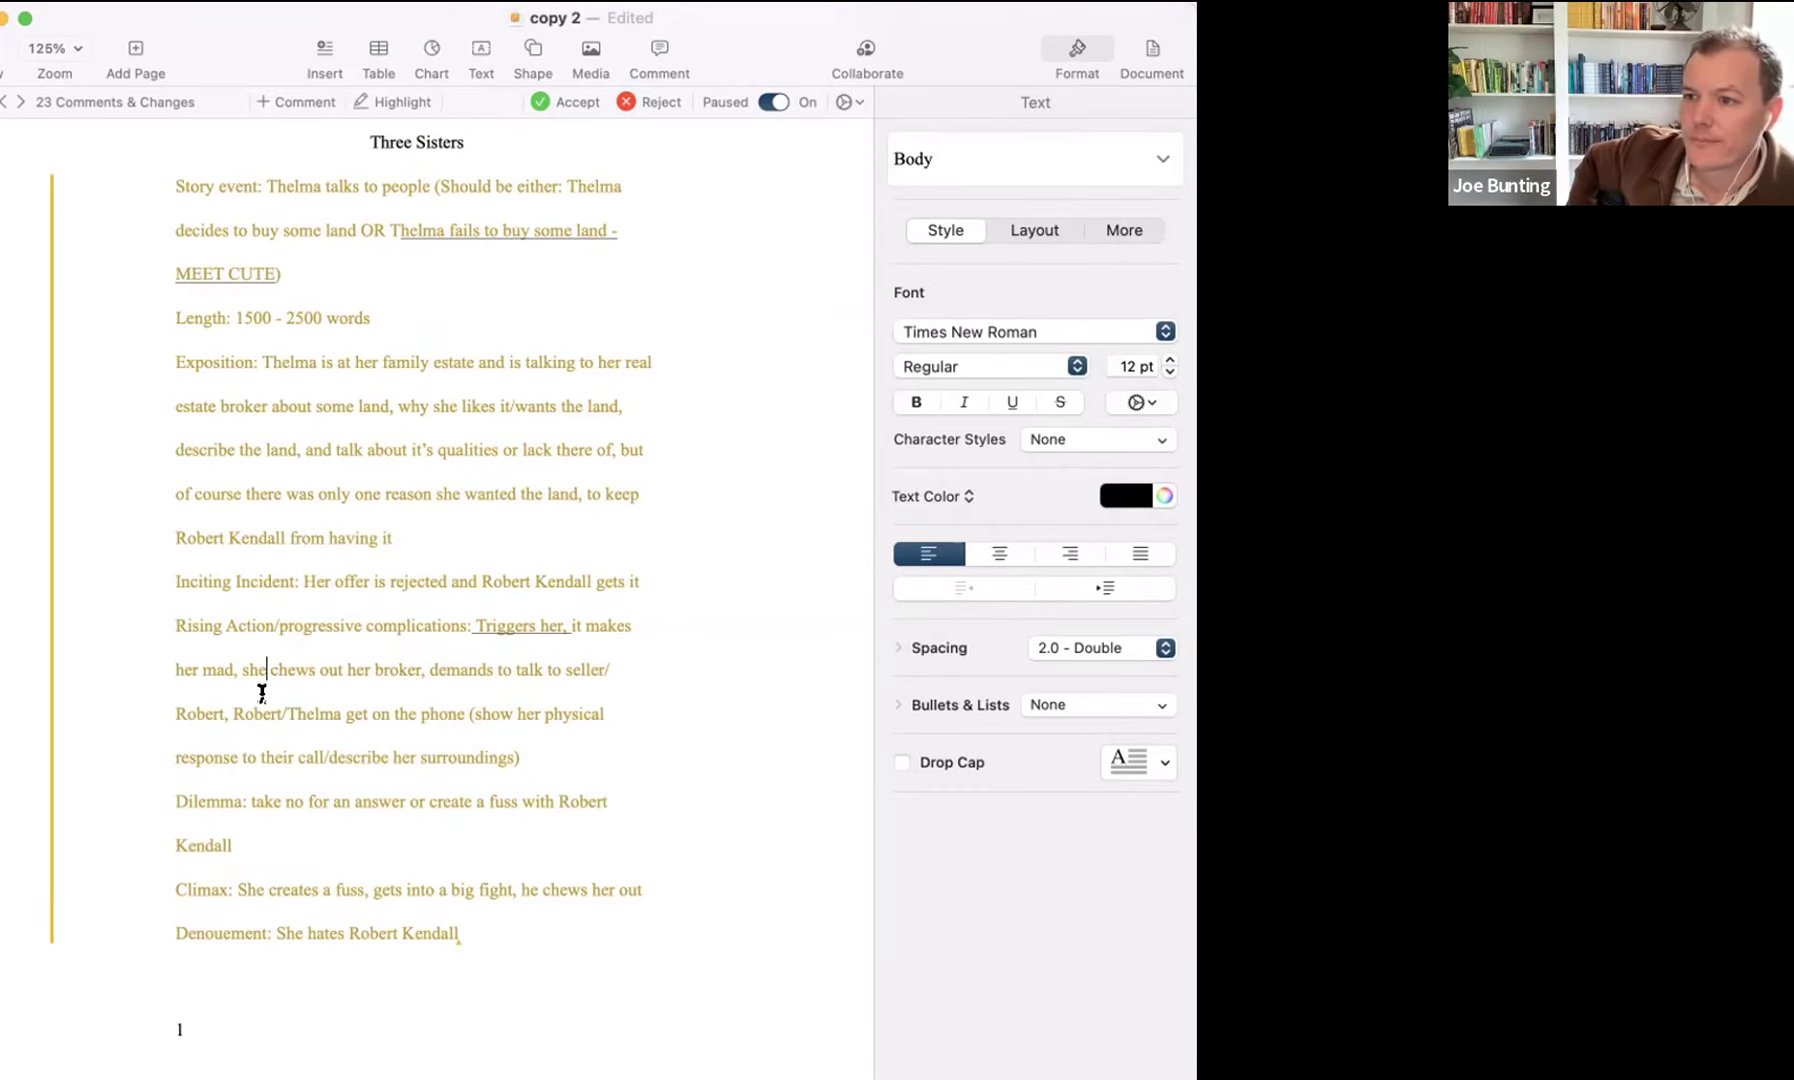
pyautogui.click(262, 692)
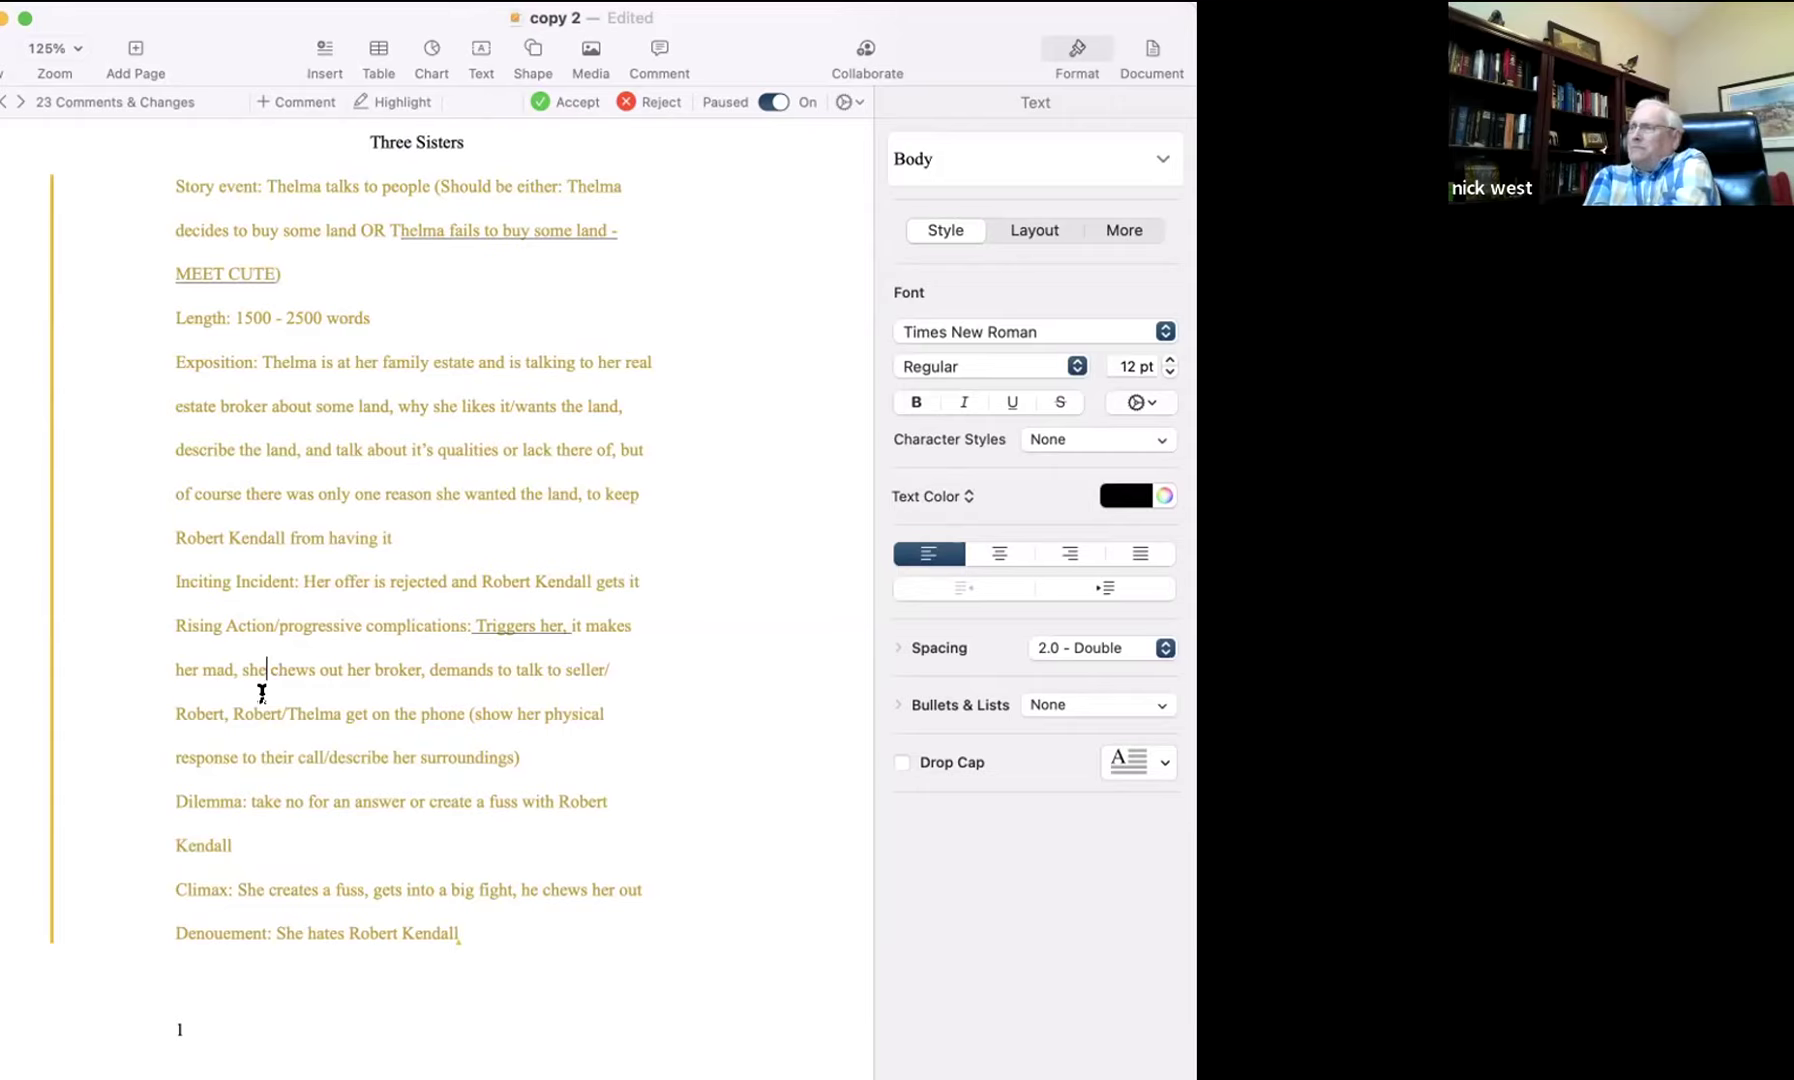